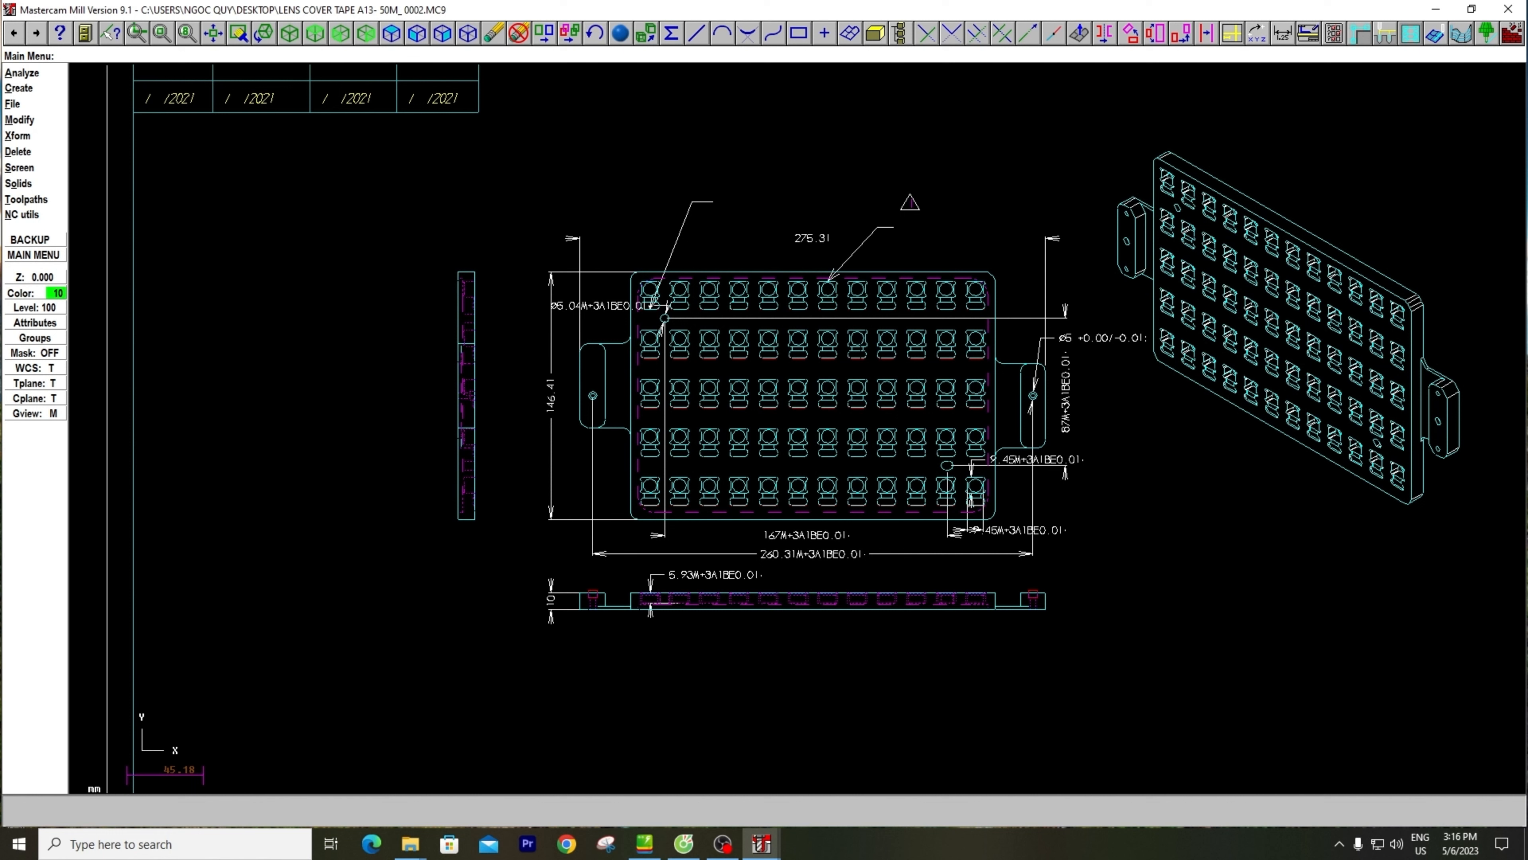
Examine the drawing sheet with the plate's orthographic views, dimensions, isometric view and title block
scroll(900, 338, down, 1)
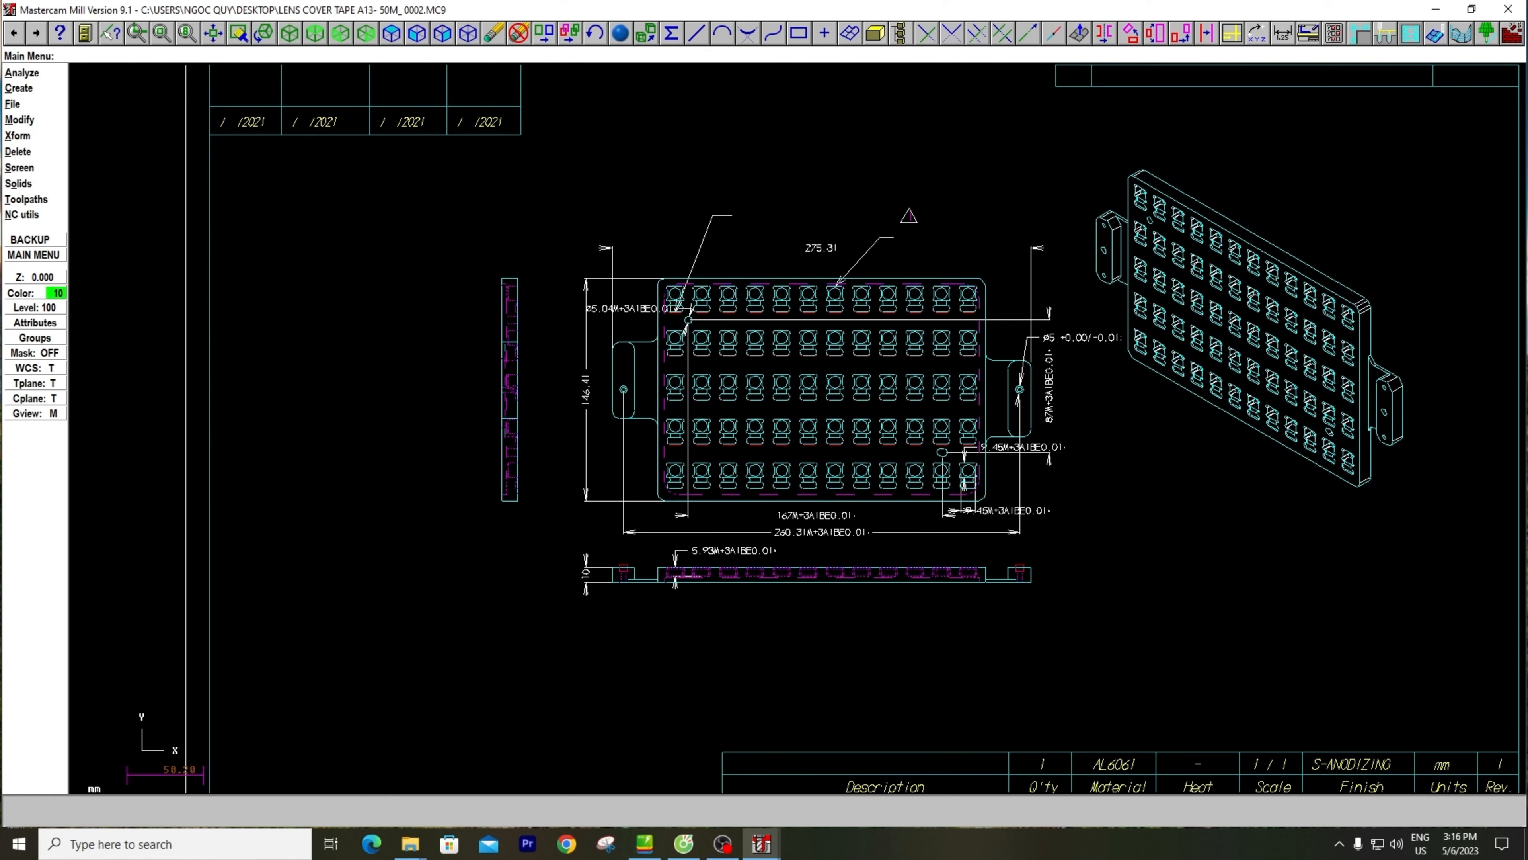
middle_drag(1125, 347, 928, 400)
scroll(927, 400, down, 1)
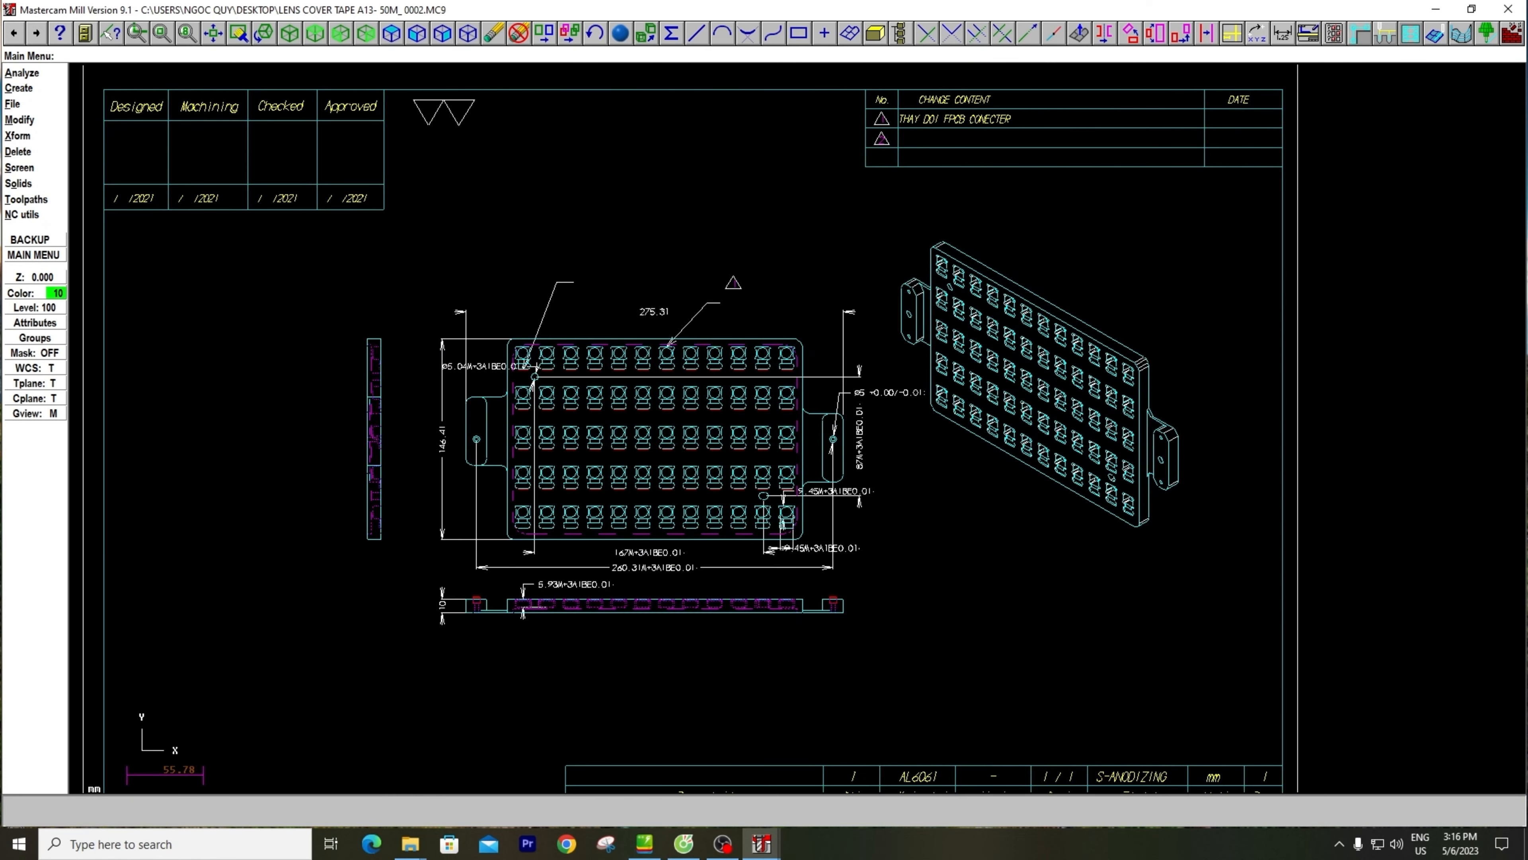
middle_drag(785, 439, 923, 304)
scroll(923, 304, up, 2)
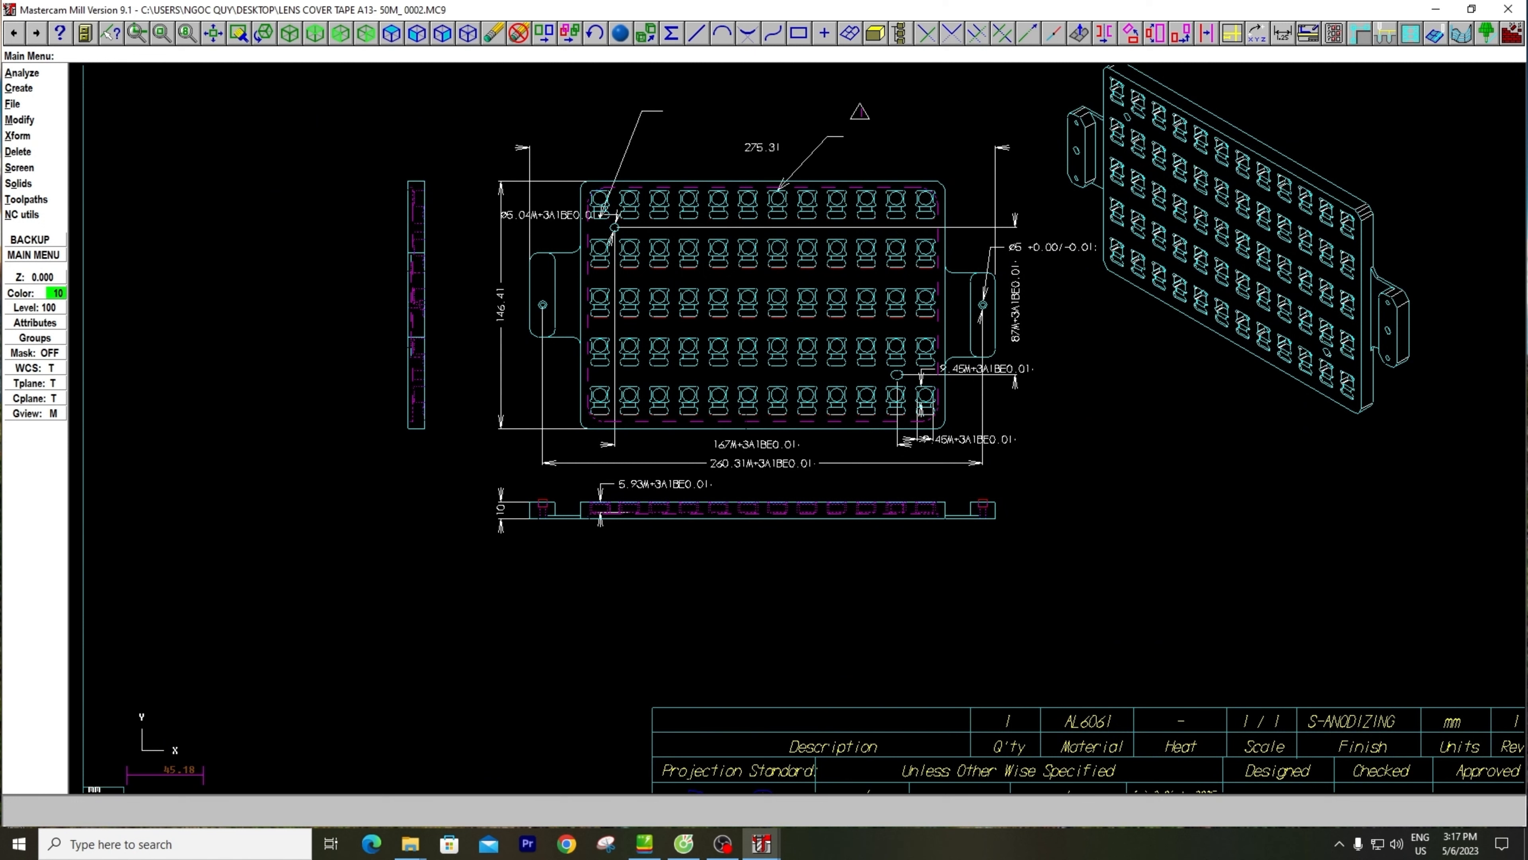
scroll(923, 304, down, 1)
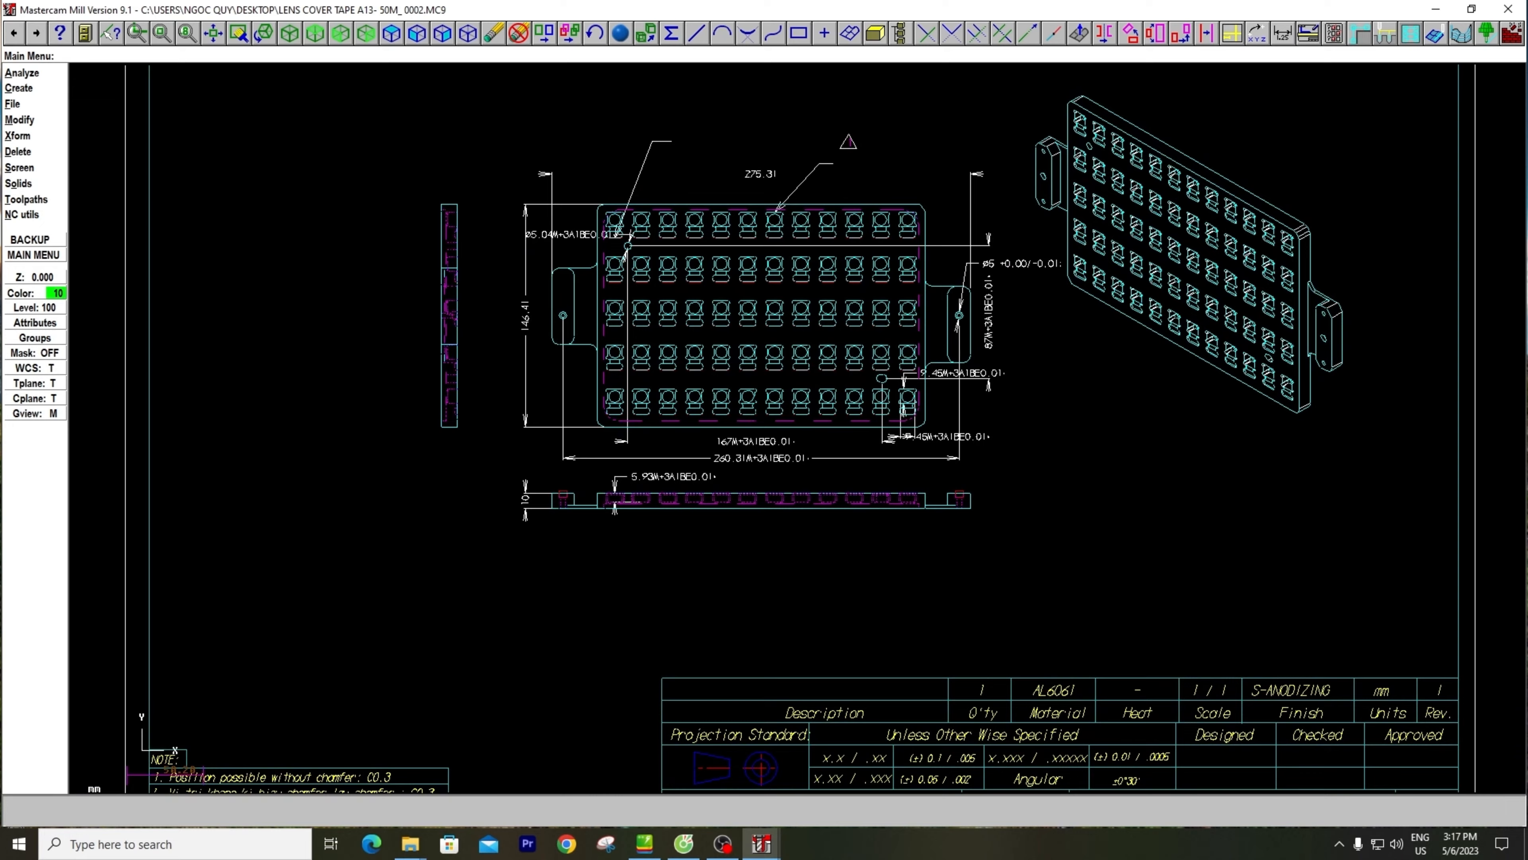
mouse_move(924, 304)
middle_down()
mouse_move(913, 356)
mouse_move(894, 360)
mouse_move(857, 352)
mouse_move(830, 311)
mouse_move(836, 331)
mouse_move(878, 343)
mouse_move(987, 343)
middle_up()
scroll(987, 343, up, 1)
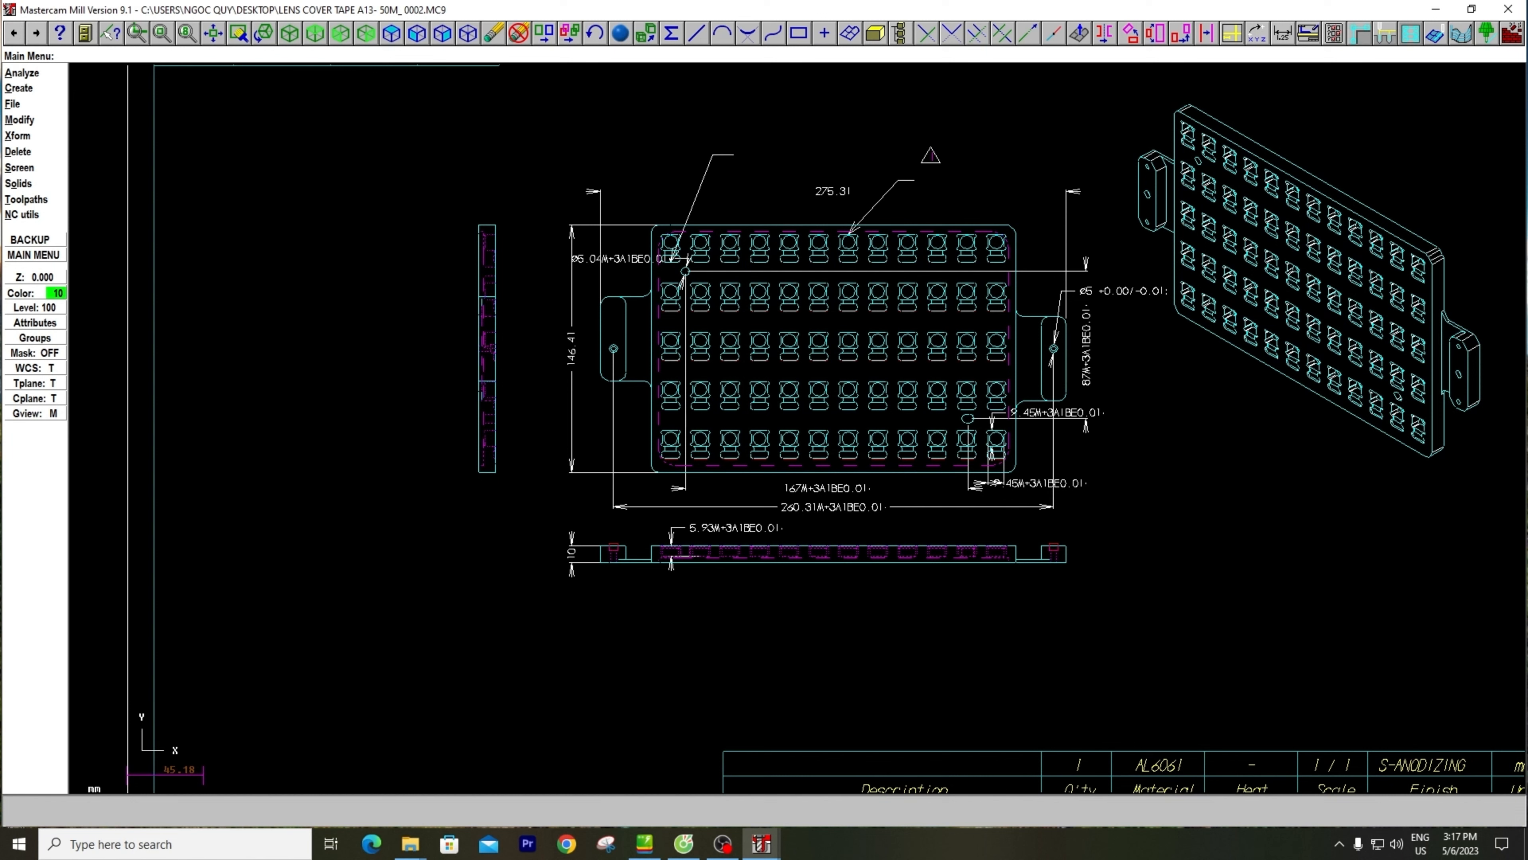
Review which levels the drawing uses in the Level Manager and close it without changes
key(alt+z)
key(Escape)
key(alt+z)
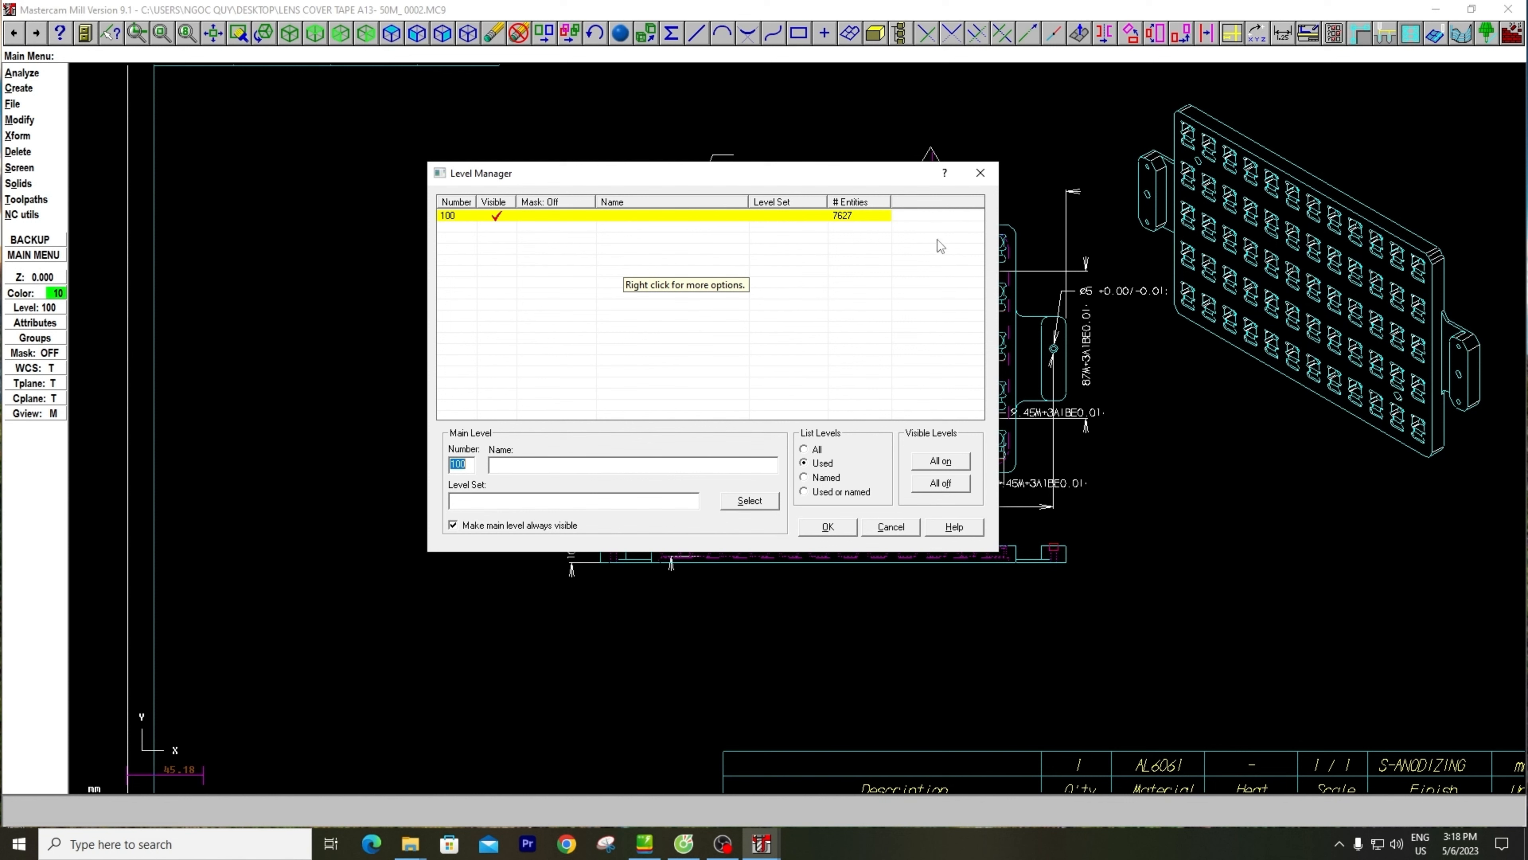
click(980, 172)
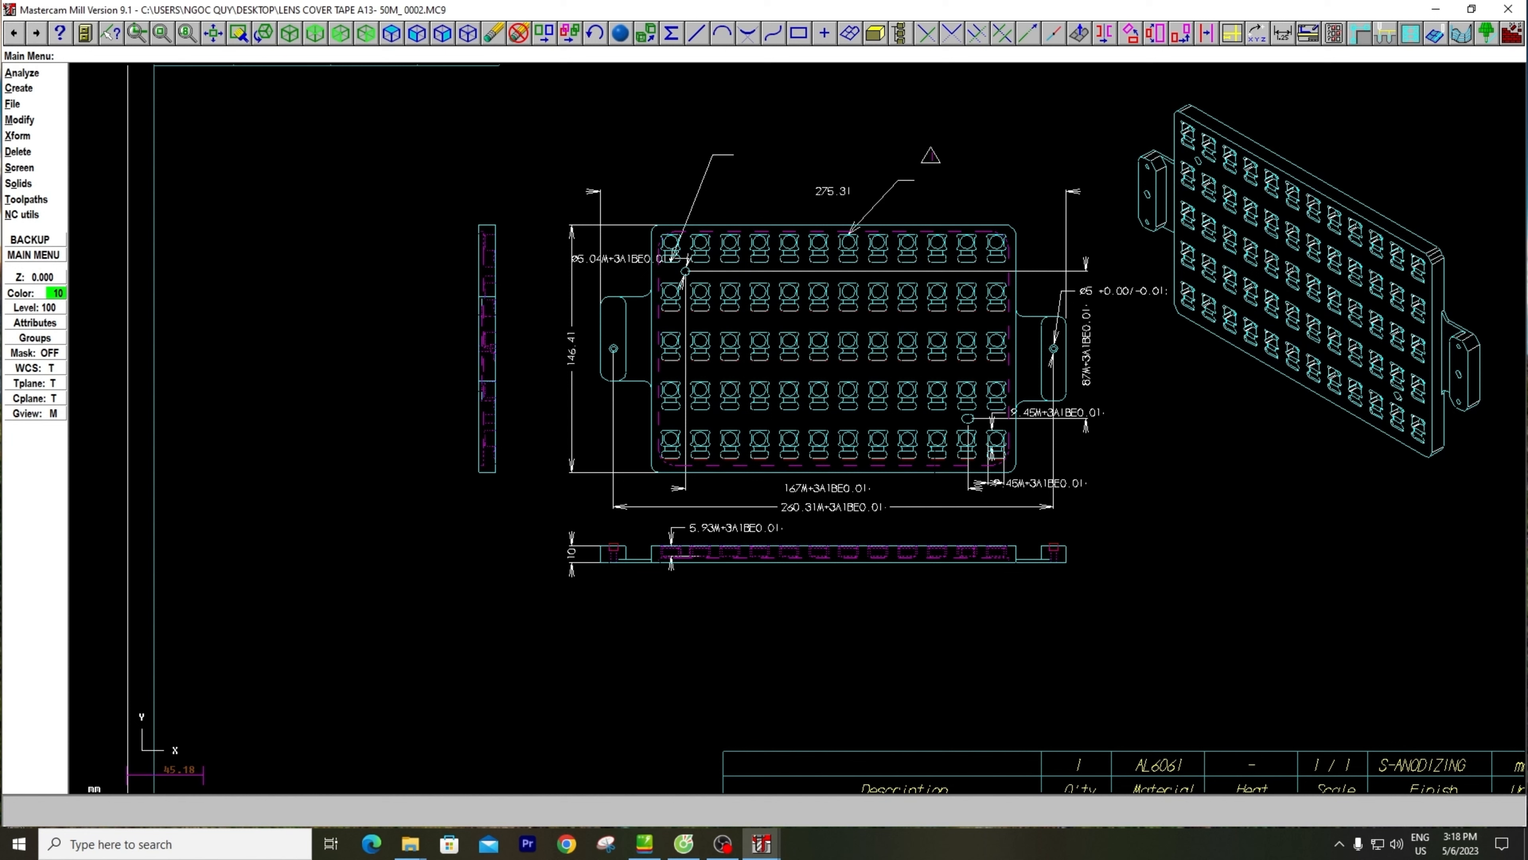
key(alt+z)
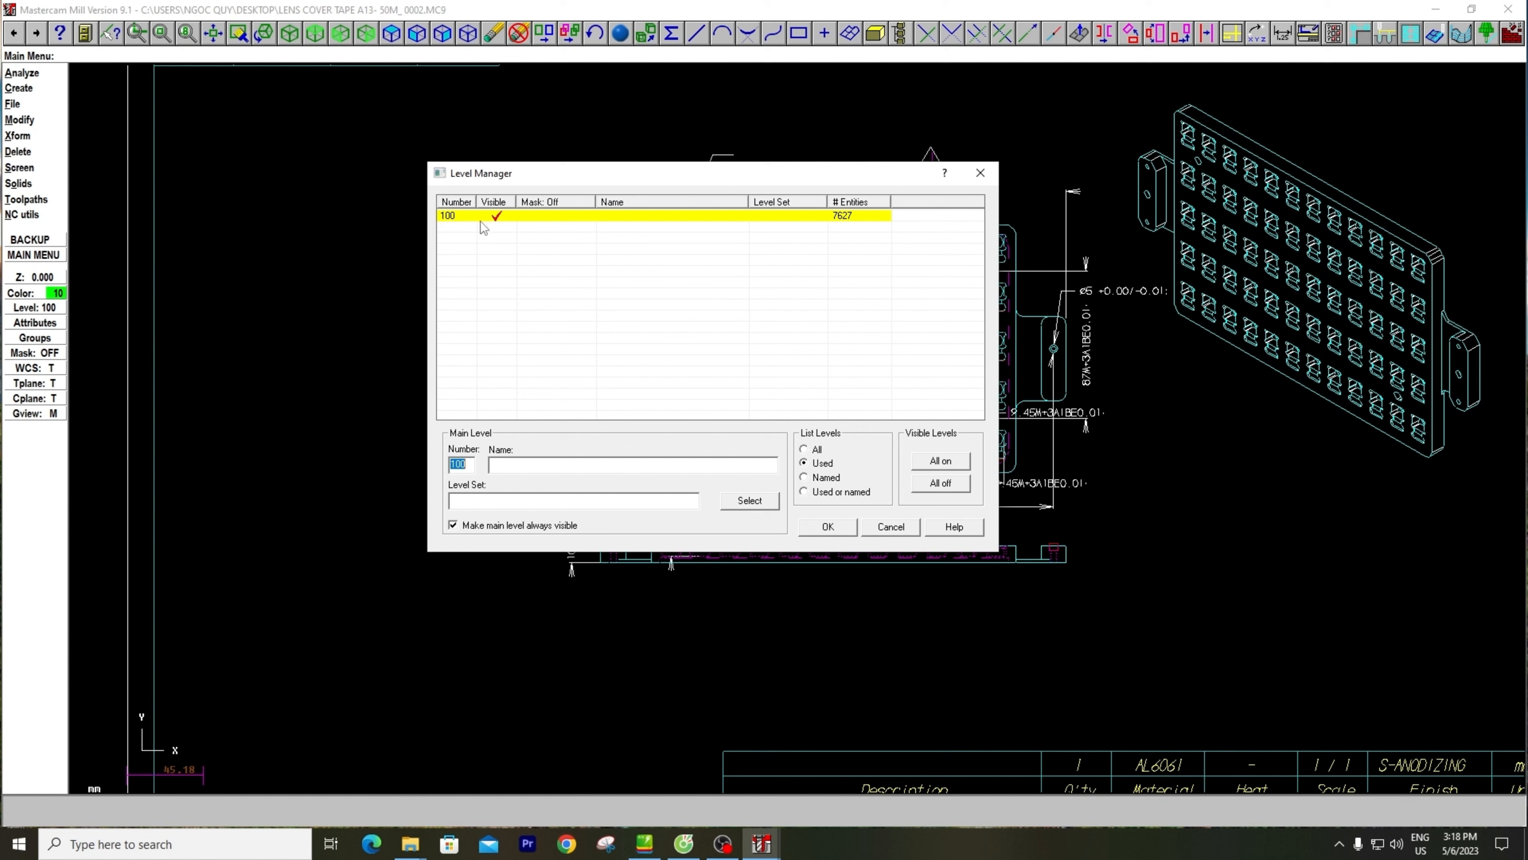
click(829, 527)
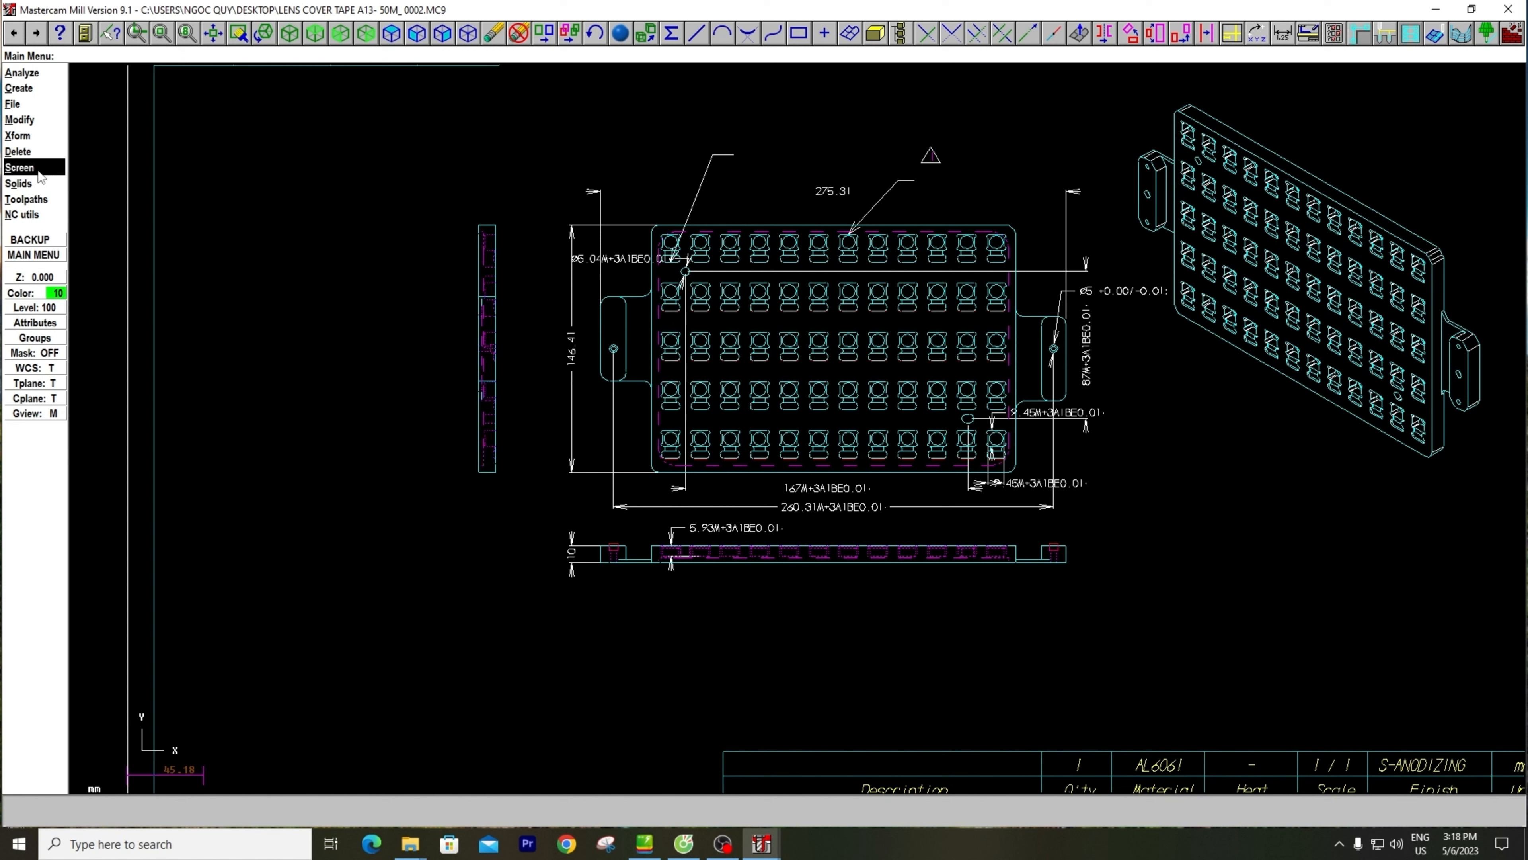
Set up a Change Levels operation that copies entities to level 200 instead of the main level
click(23, 169)
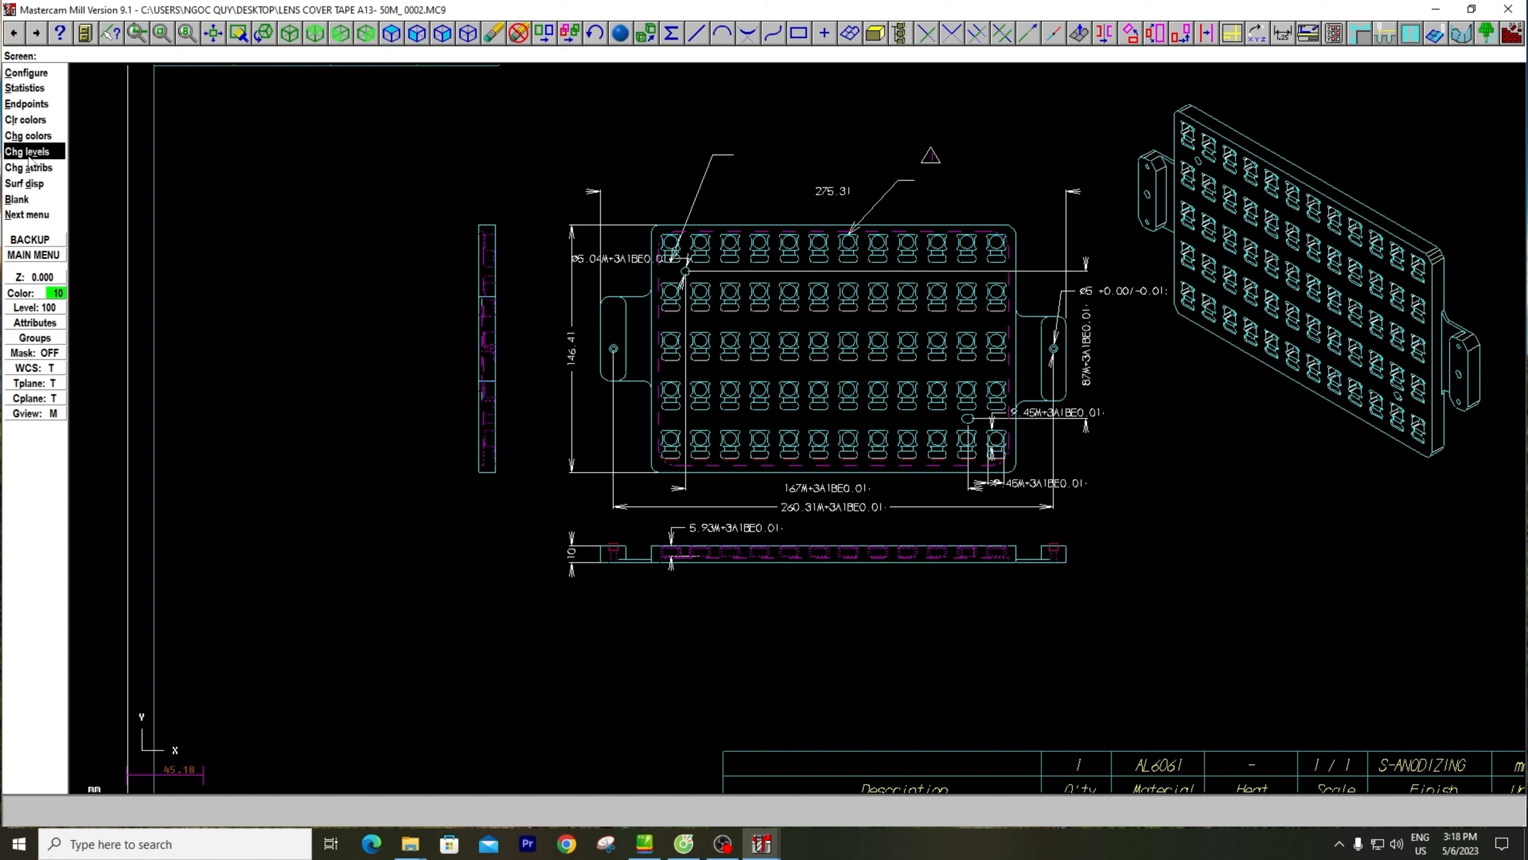
key(Escape)
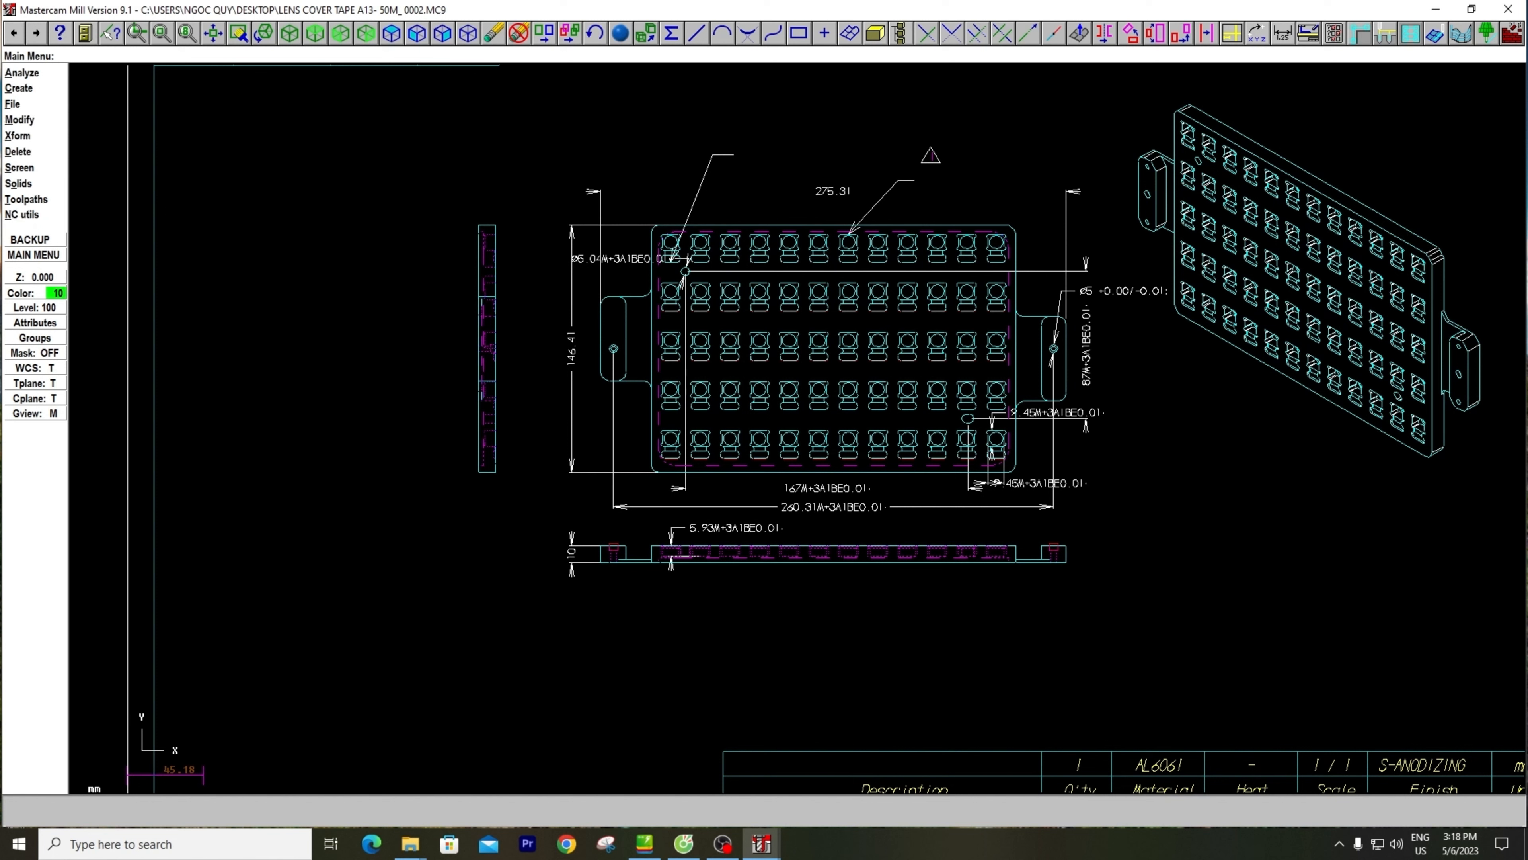
click(27, 171)
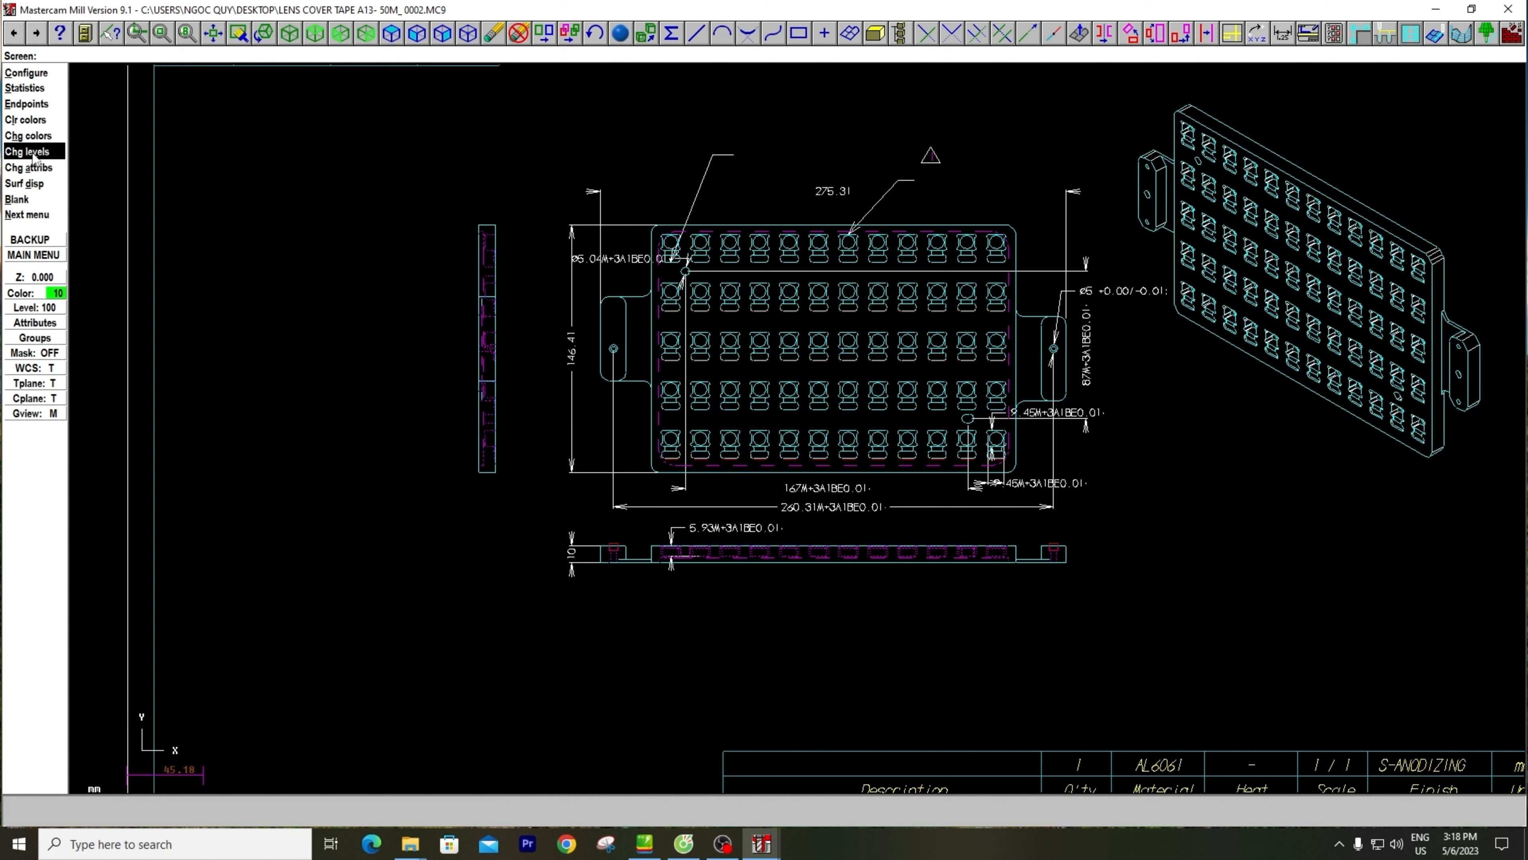
click(30, 154)
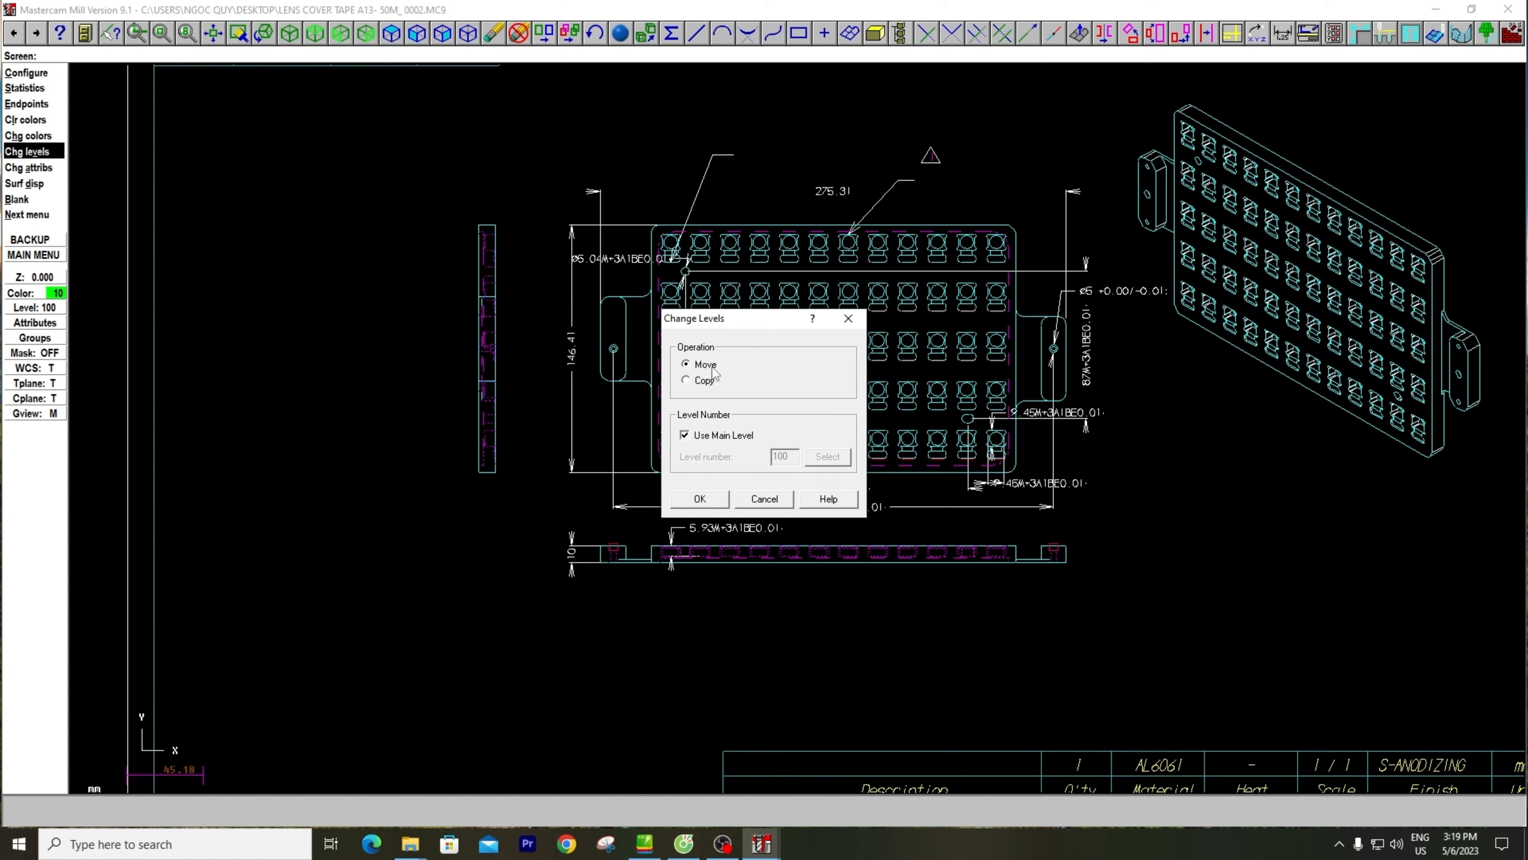
click(707, 436)
key(Tab)
click(710, 434)
click(703, 381)
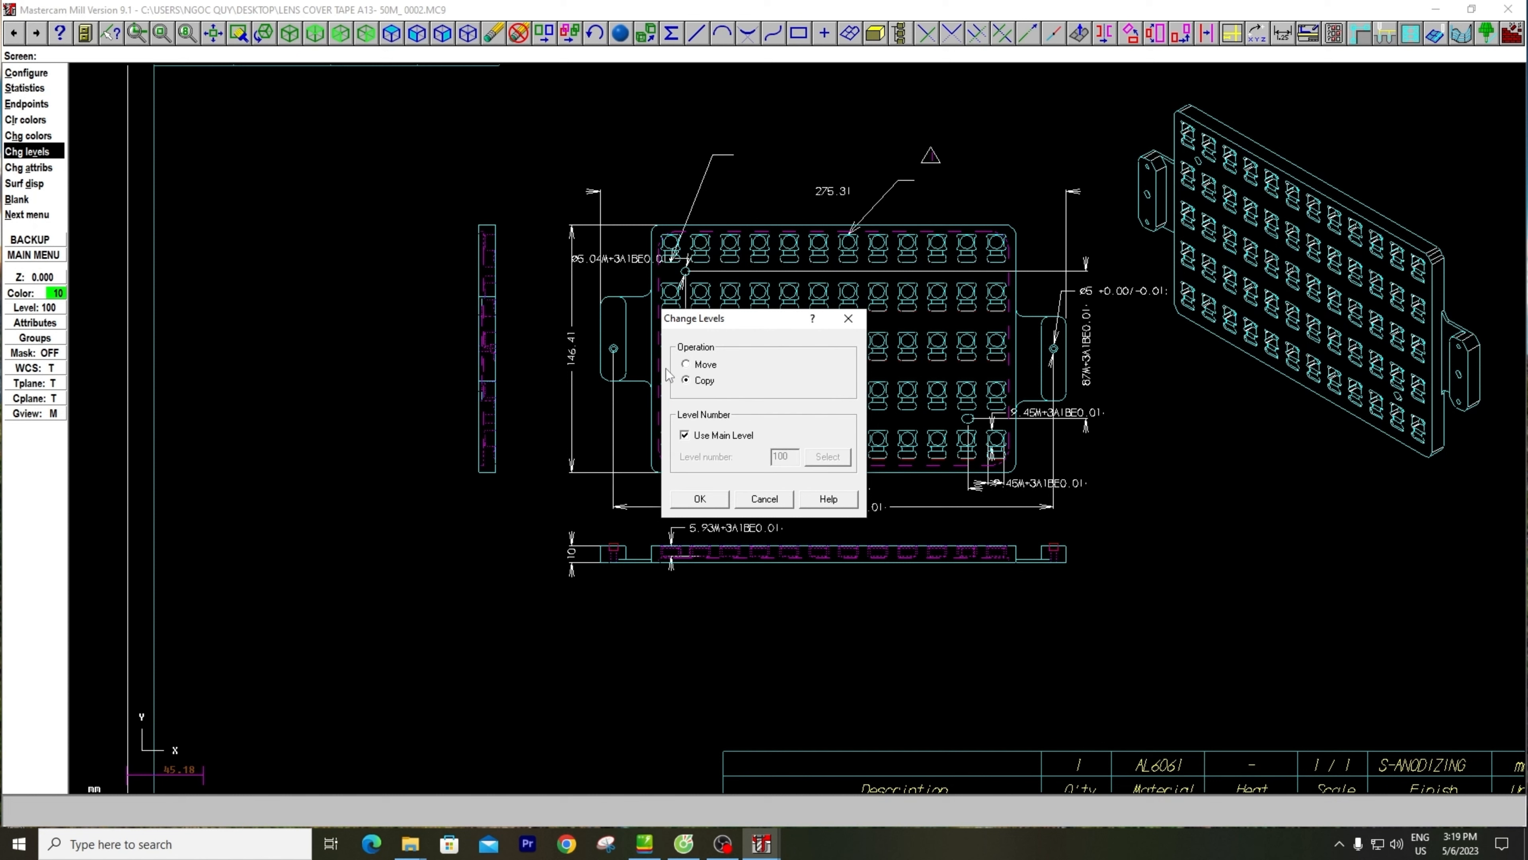
click(695, 437)
drag(794, 456, 708, 455)
text(200)
click(714, 499)
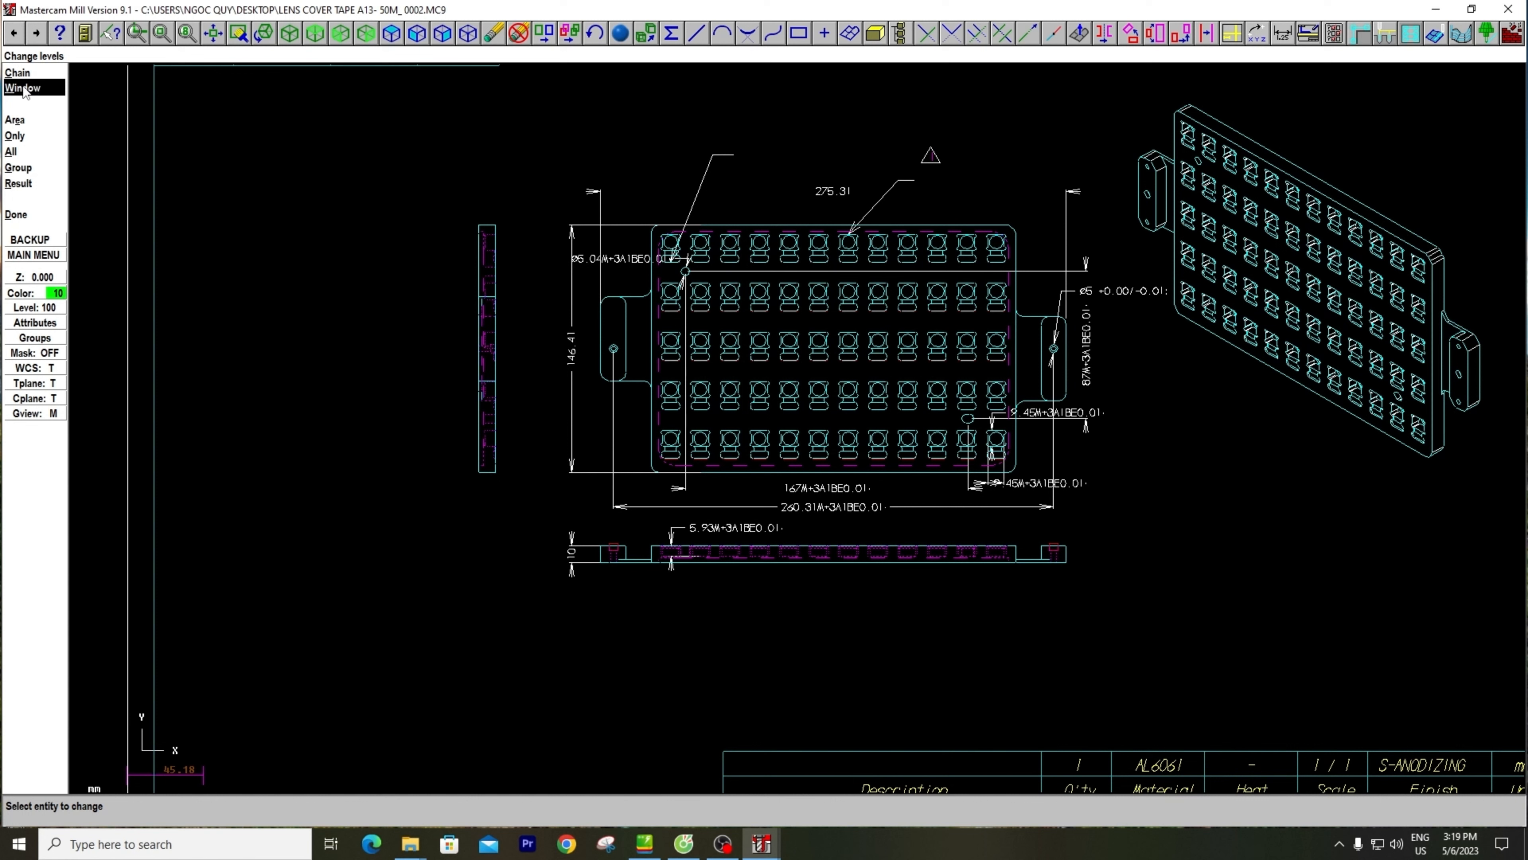
Copy the plate's front, side and bottom views with their dimensions to the chosen level using a rectangular window, leaving out the isometric view
click(22, 88)
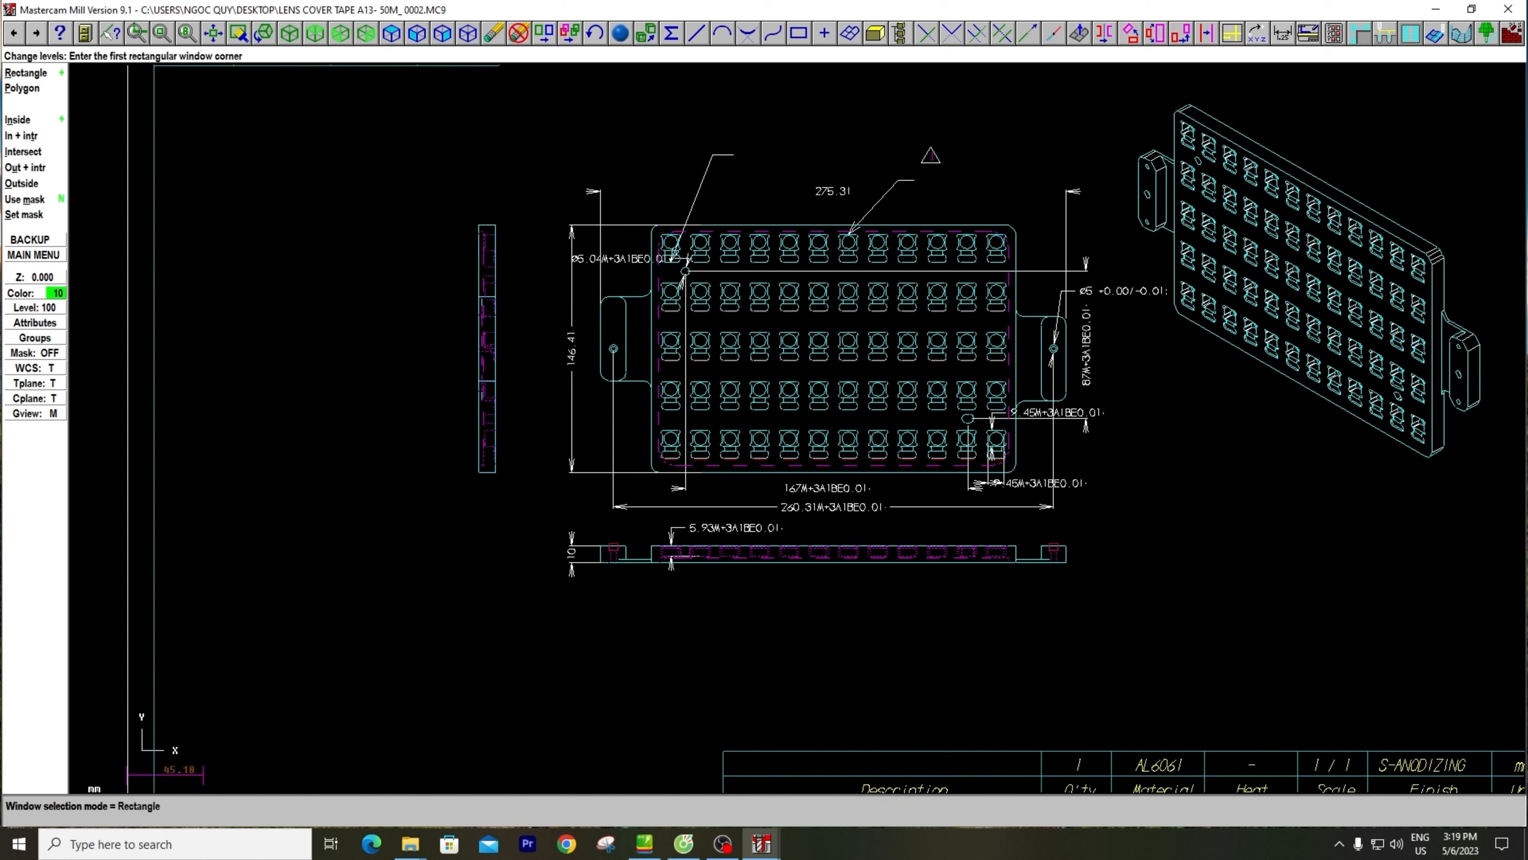
click(332, 128)
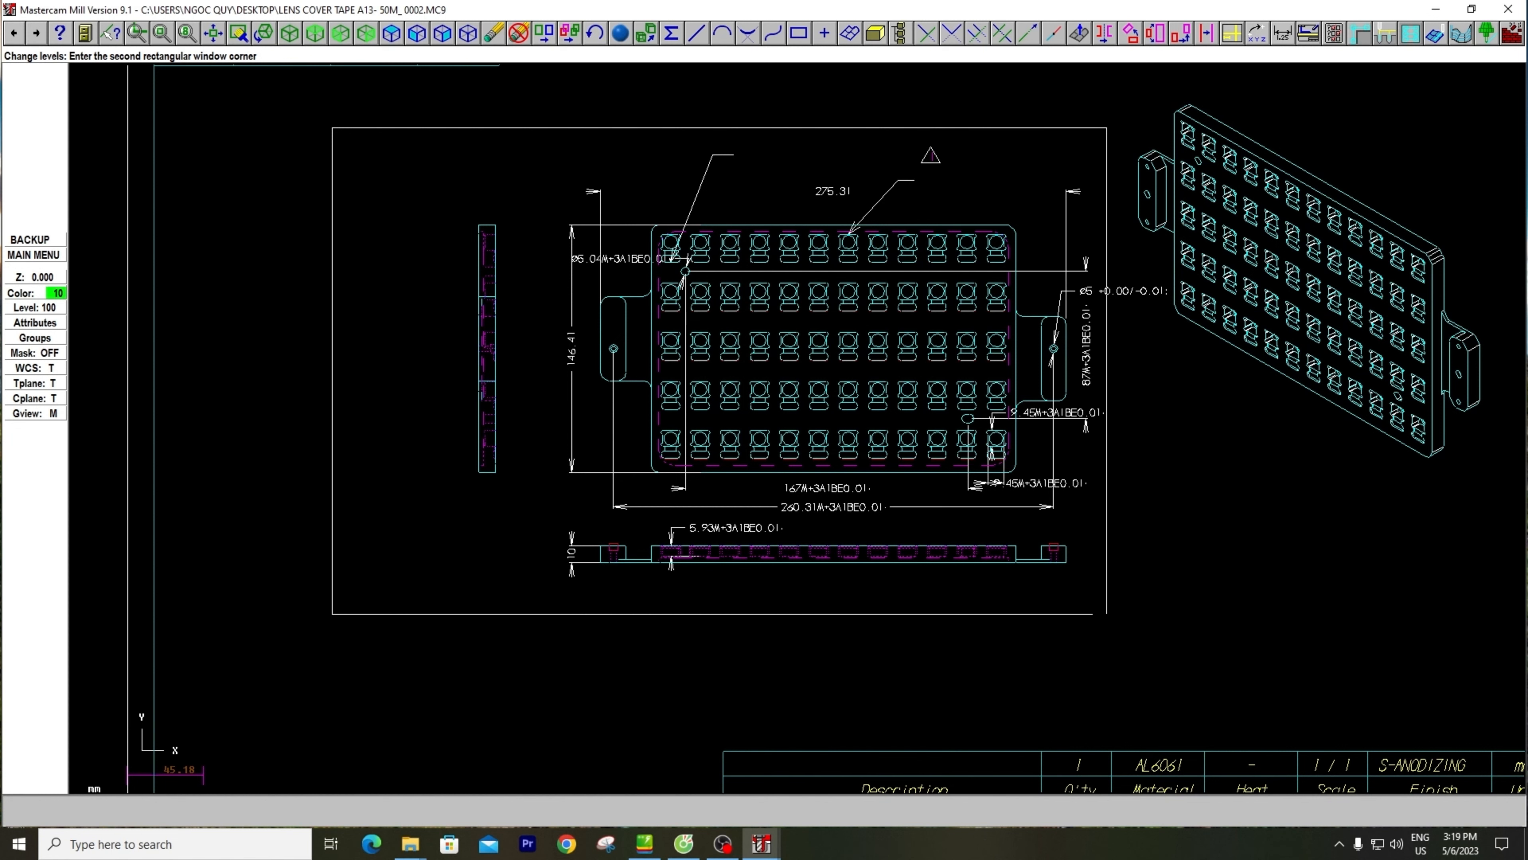
click(1121, 627)
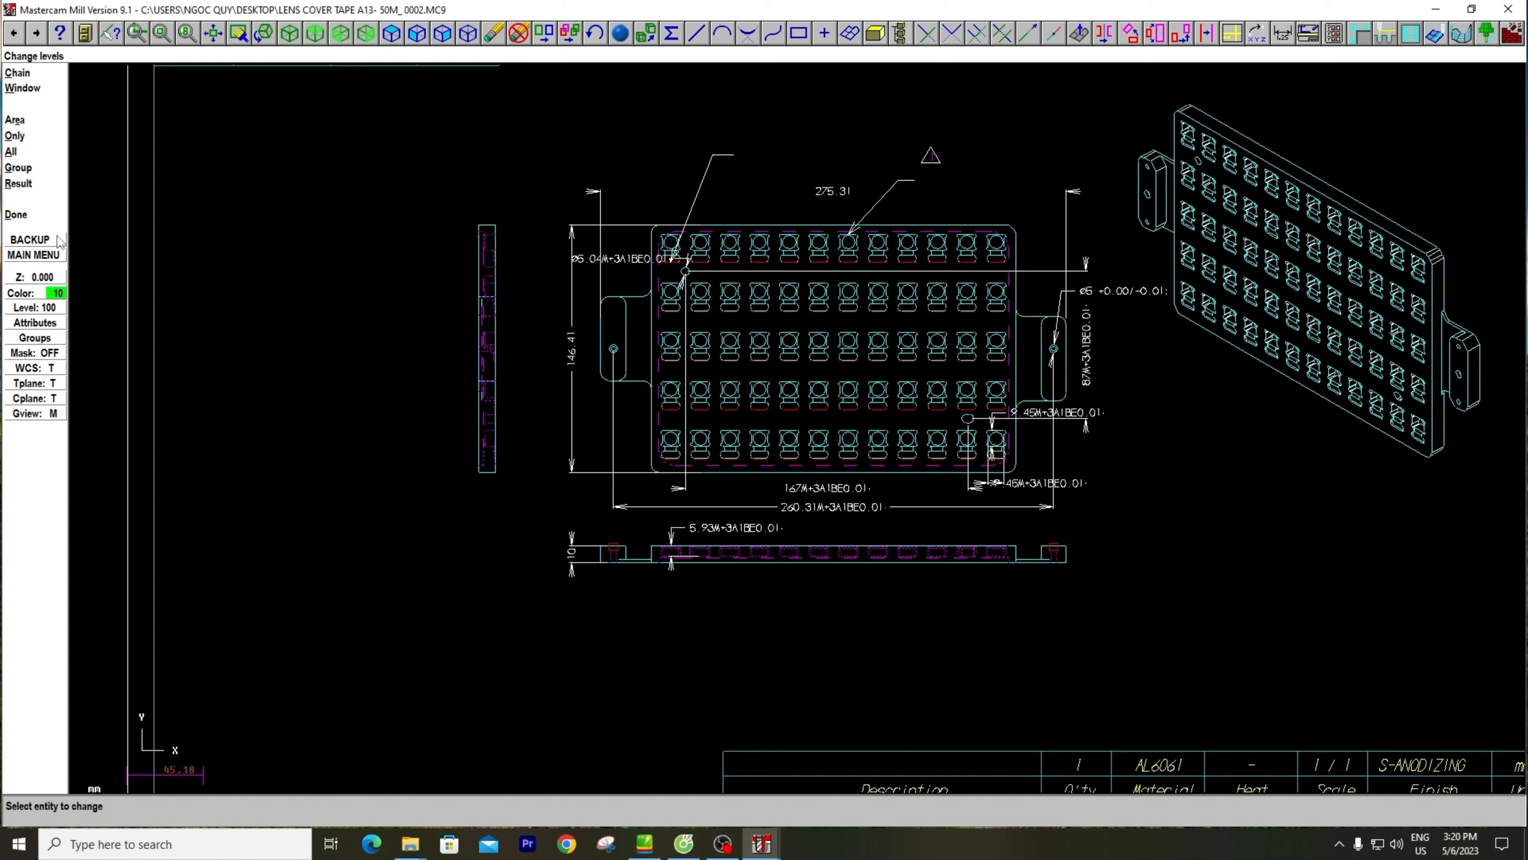
click(20, 217)
key(Escape)
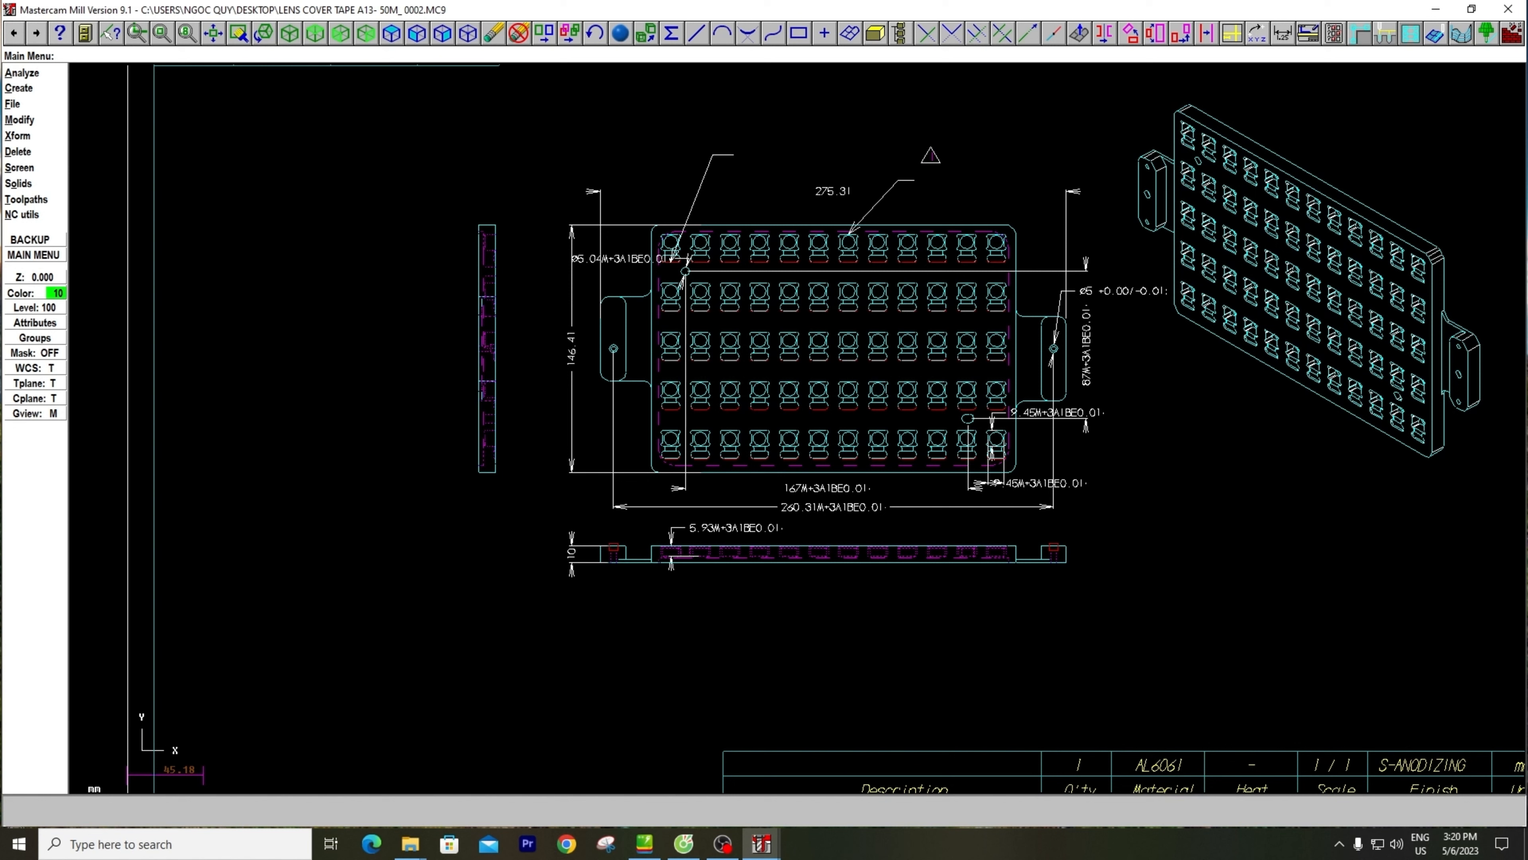
Name level 100 "m1" in the Level Manager
click(24, 307)
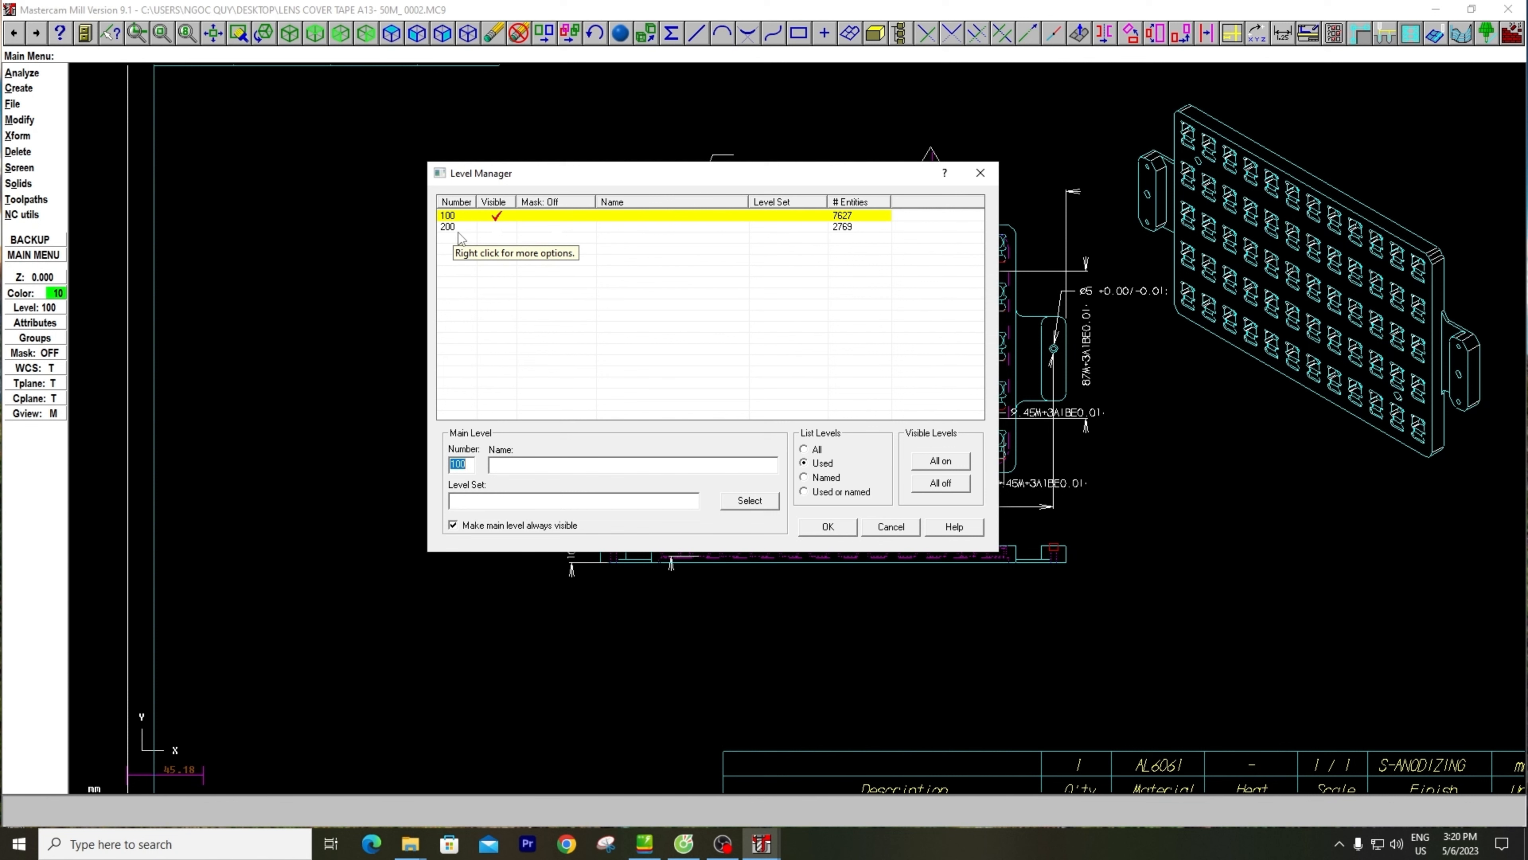
click(647, 216)
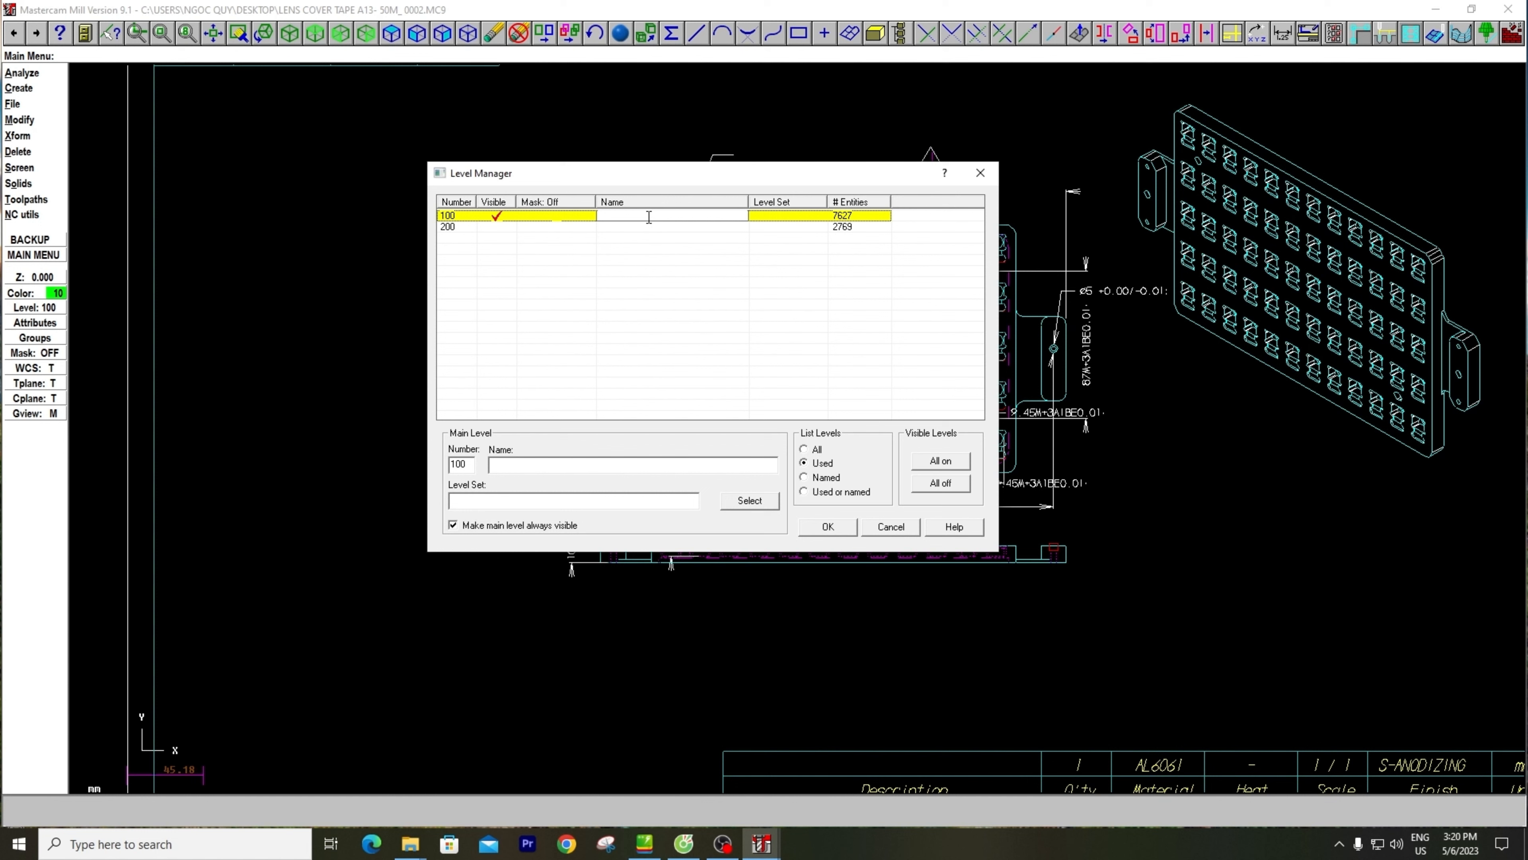
text(m1)
key(Return)
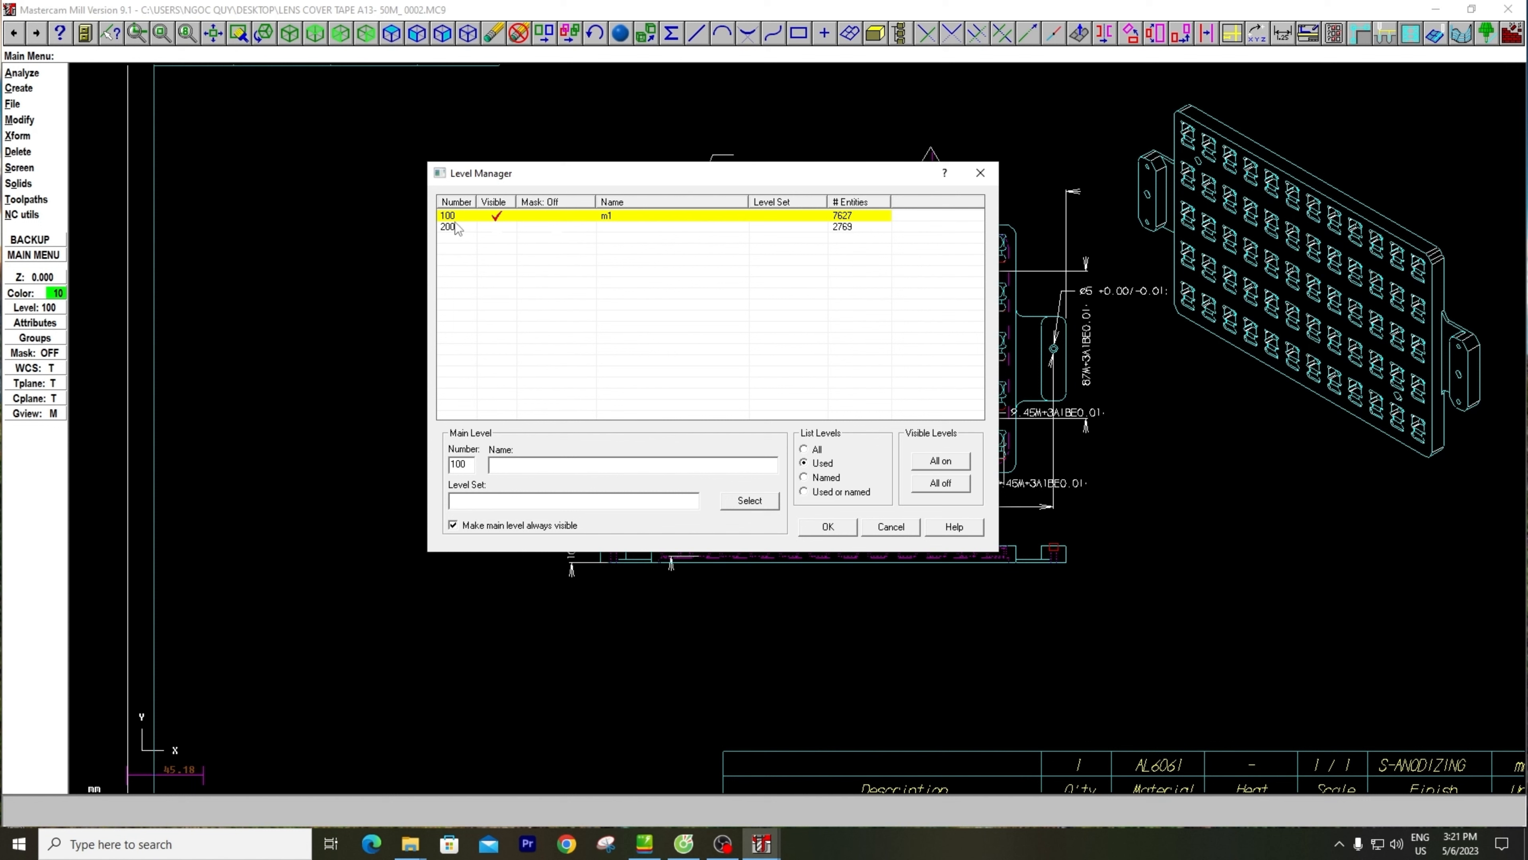
Turn on the visibility of level 200 and make it the main level
click(492, 227)
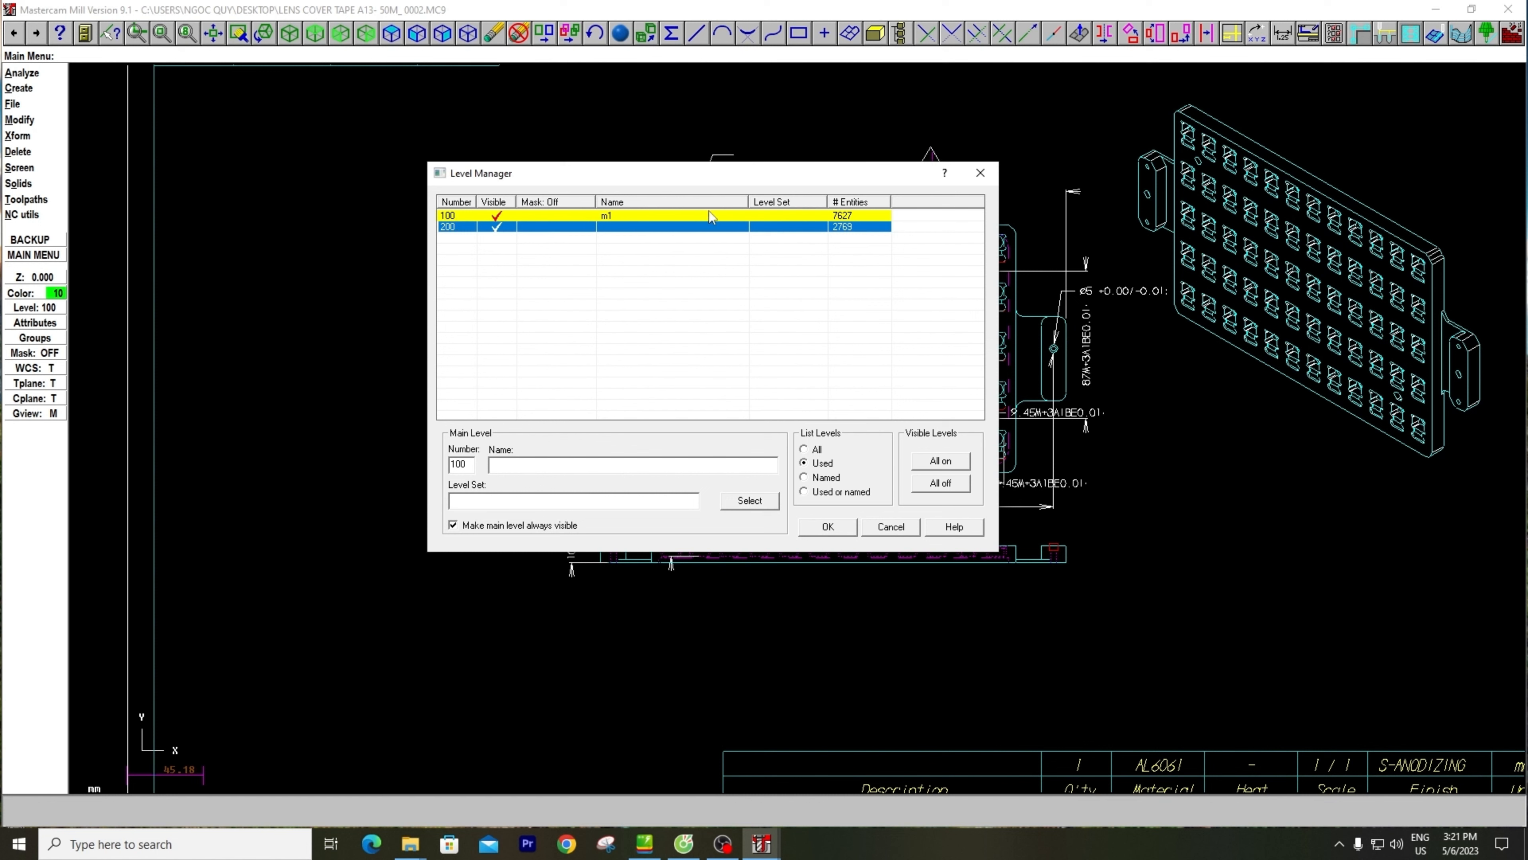
click(446, 229)
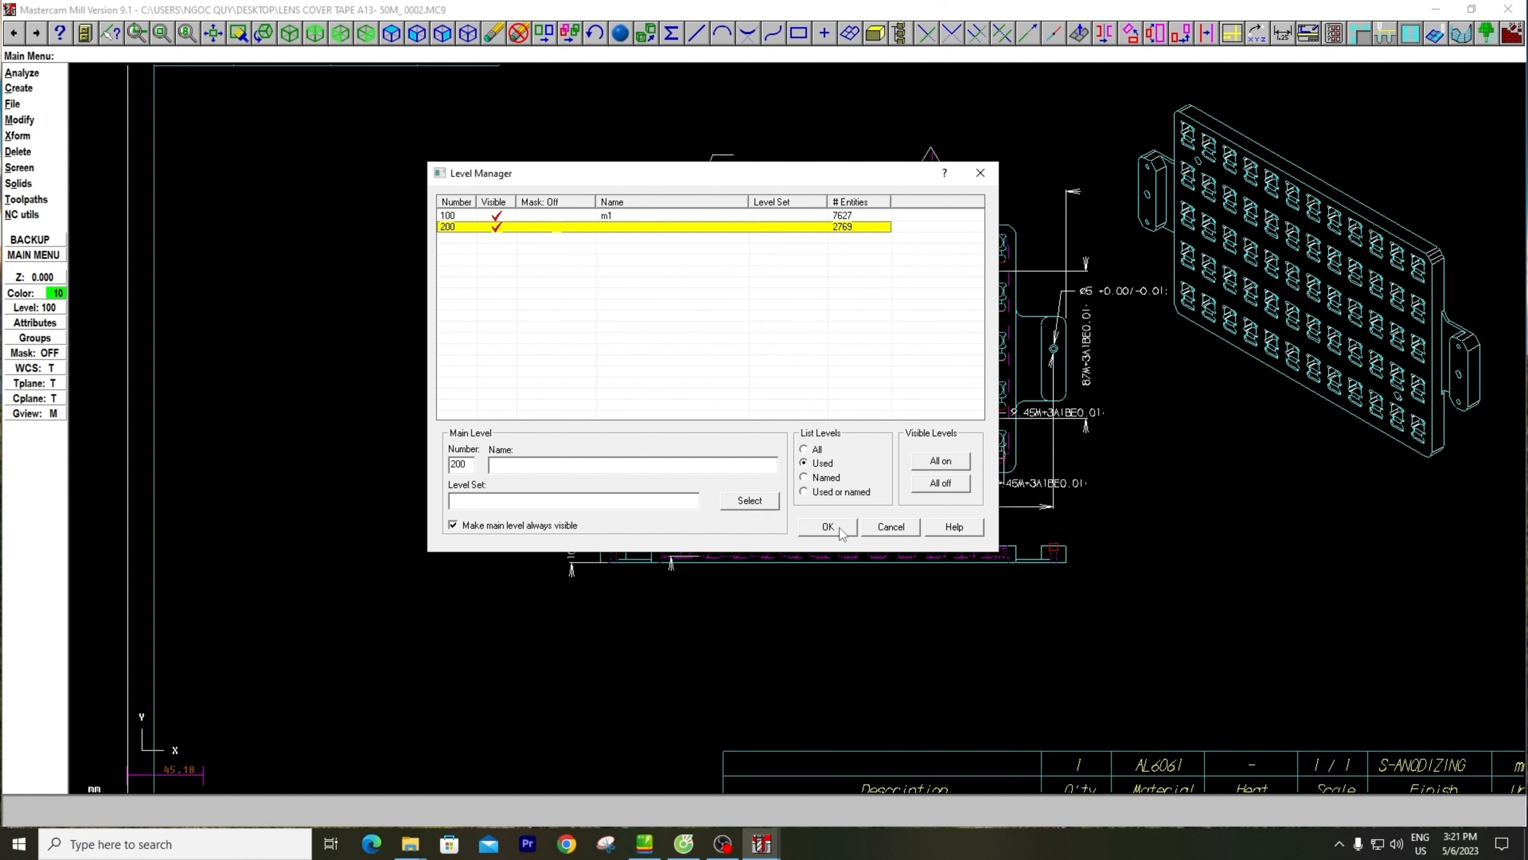
click(827, 526)
key(alt+F1)
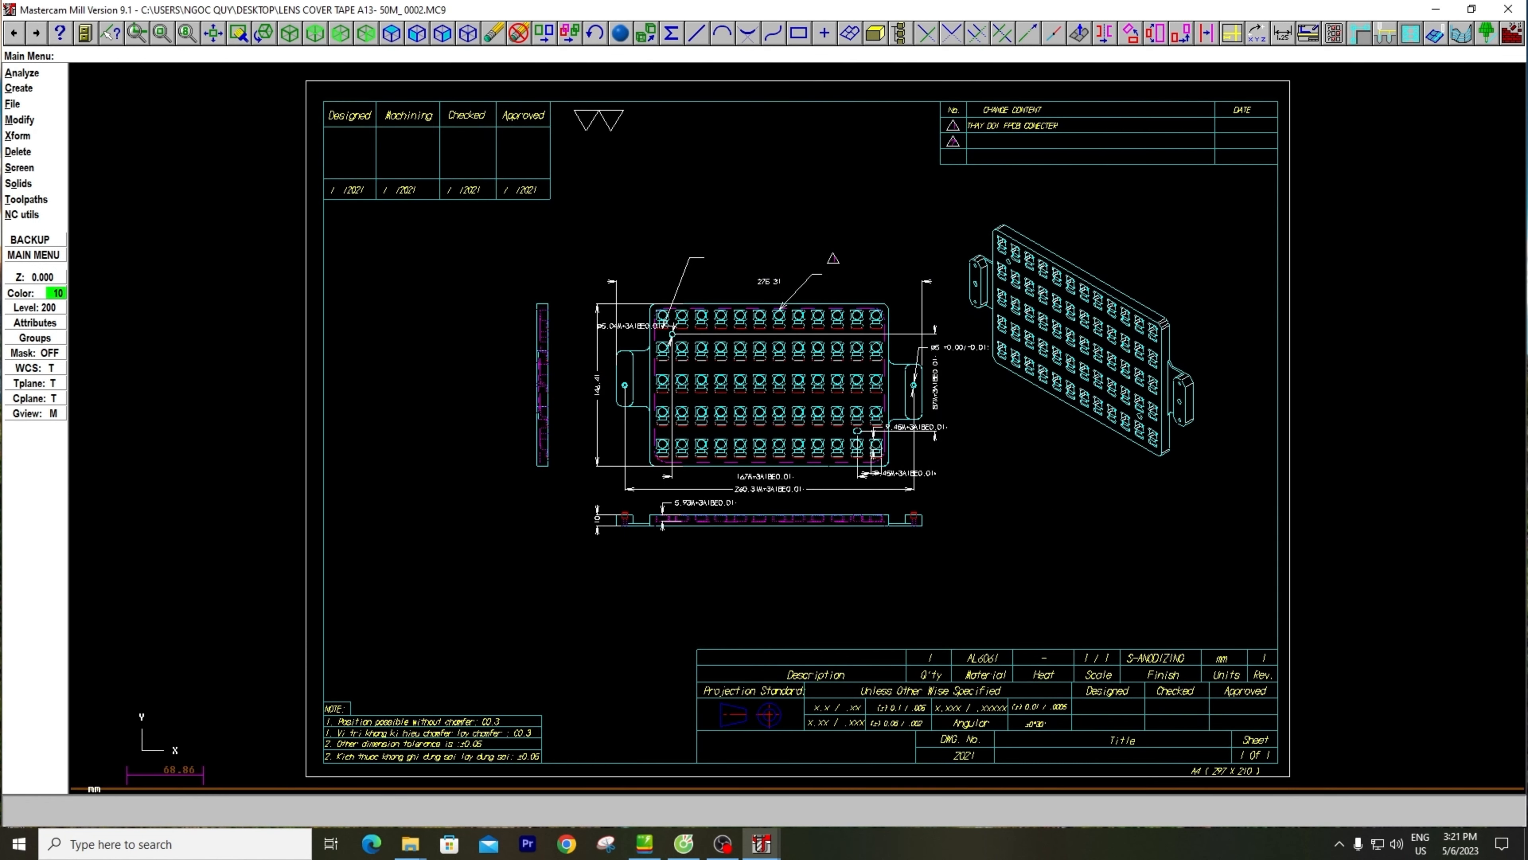
key(alt+F2)
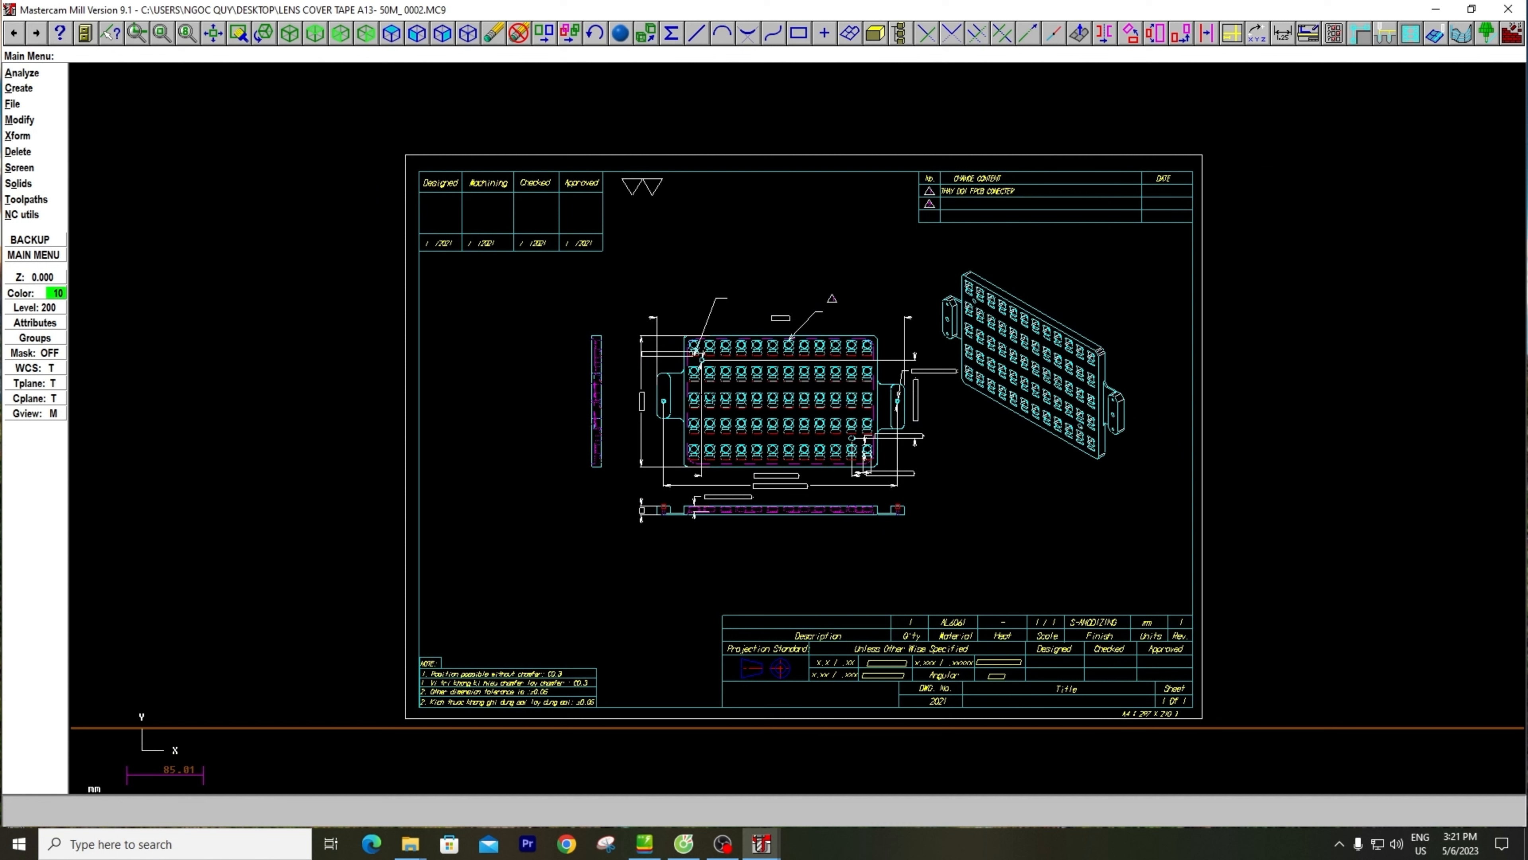
Hide level 100 so that only the geometry copied to level 200 is displayed
key(alt+z)
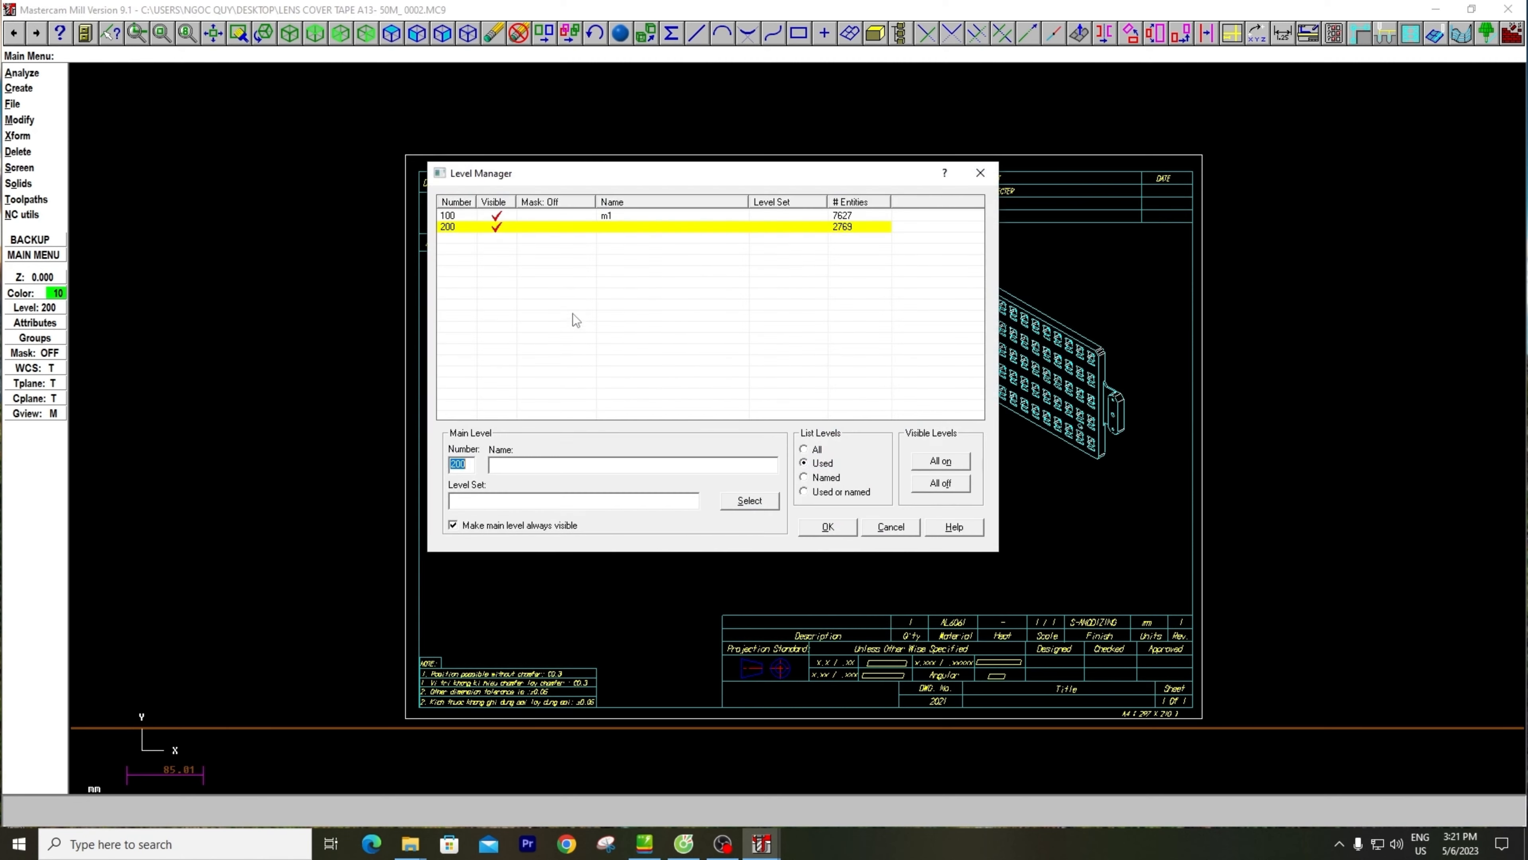
click(496, 216)
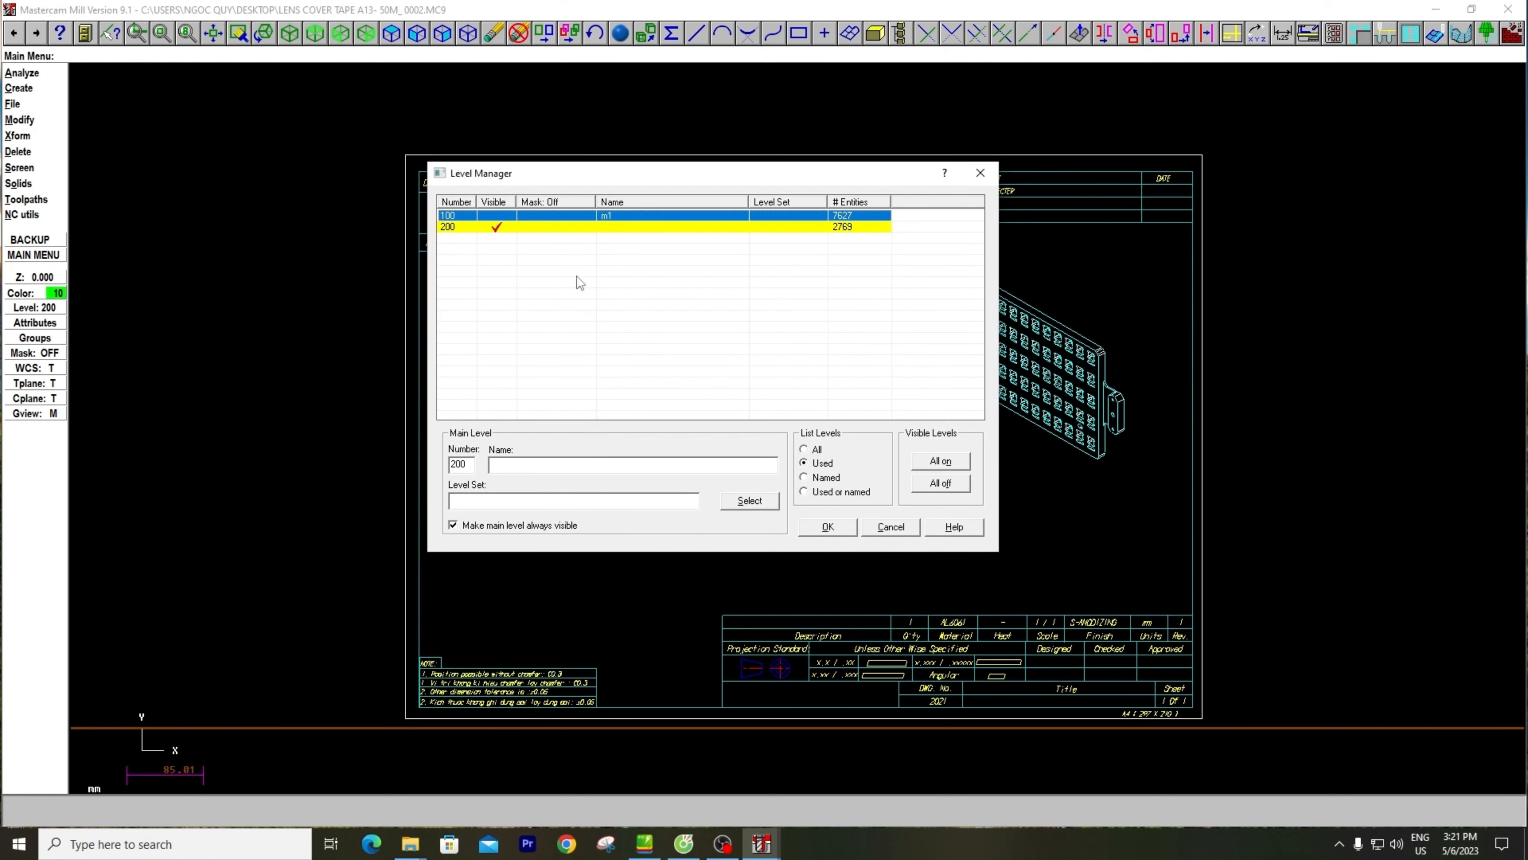
click(827, 526)
key(alt+F1)
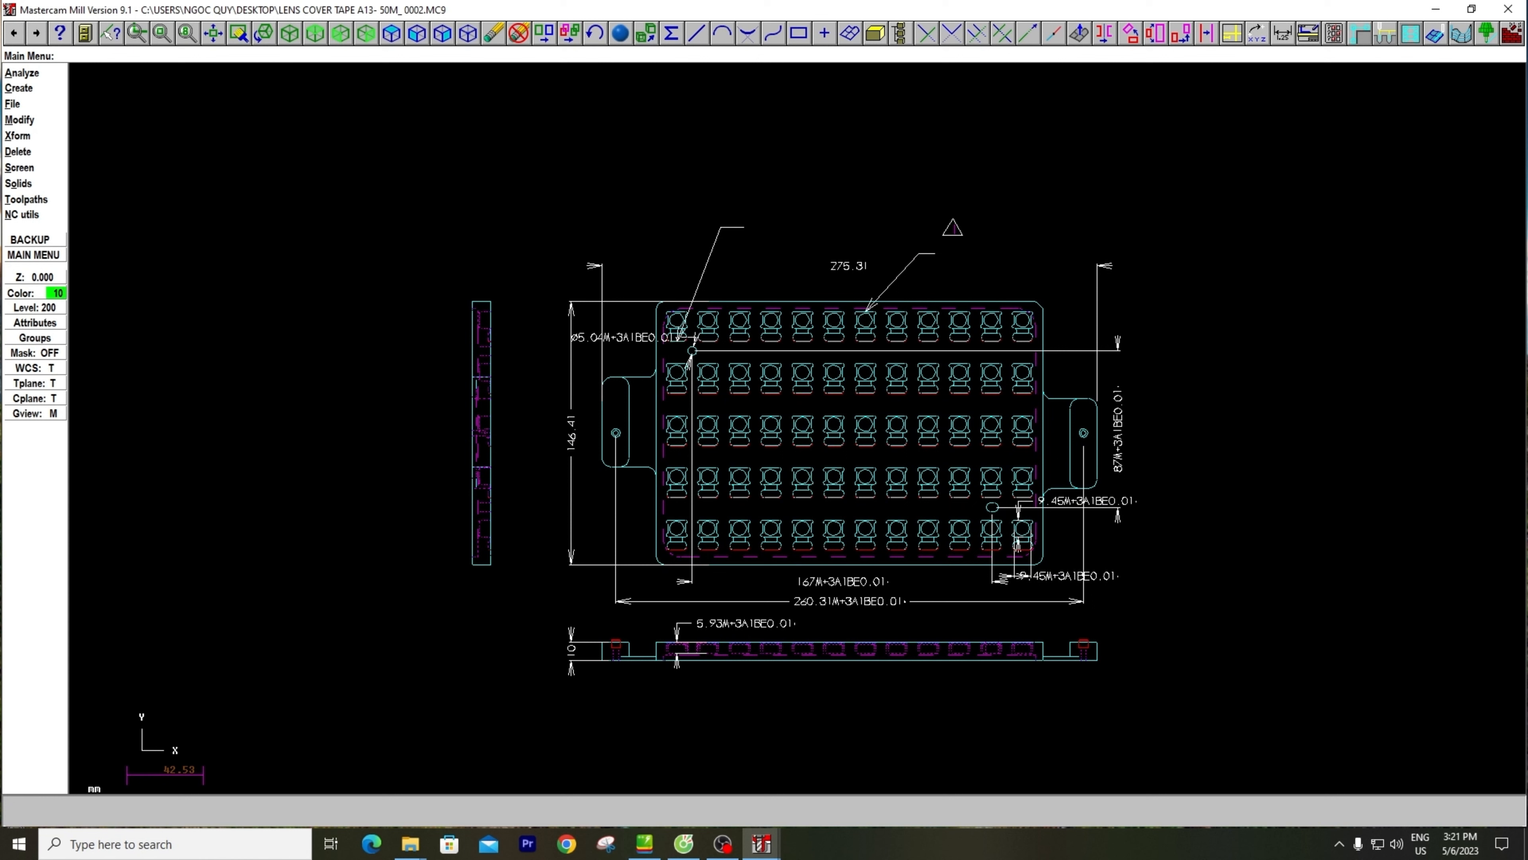
scroll(733, 350, down, 4)
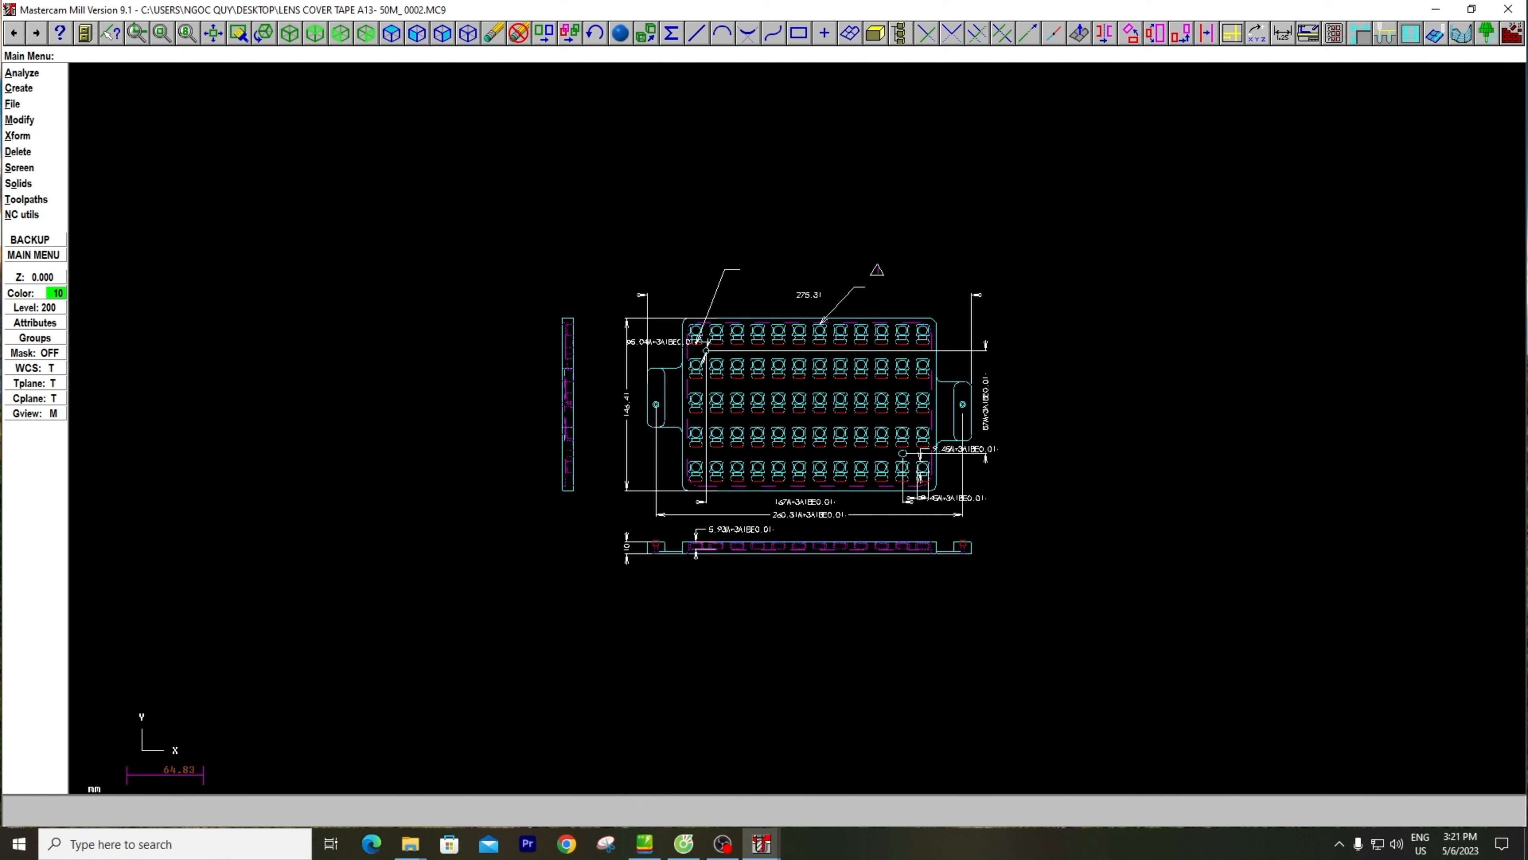
Make level 100 the main level again and turn off the visibility of all other levels
key(alt+z)
click(447, 217)
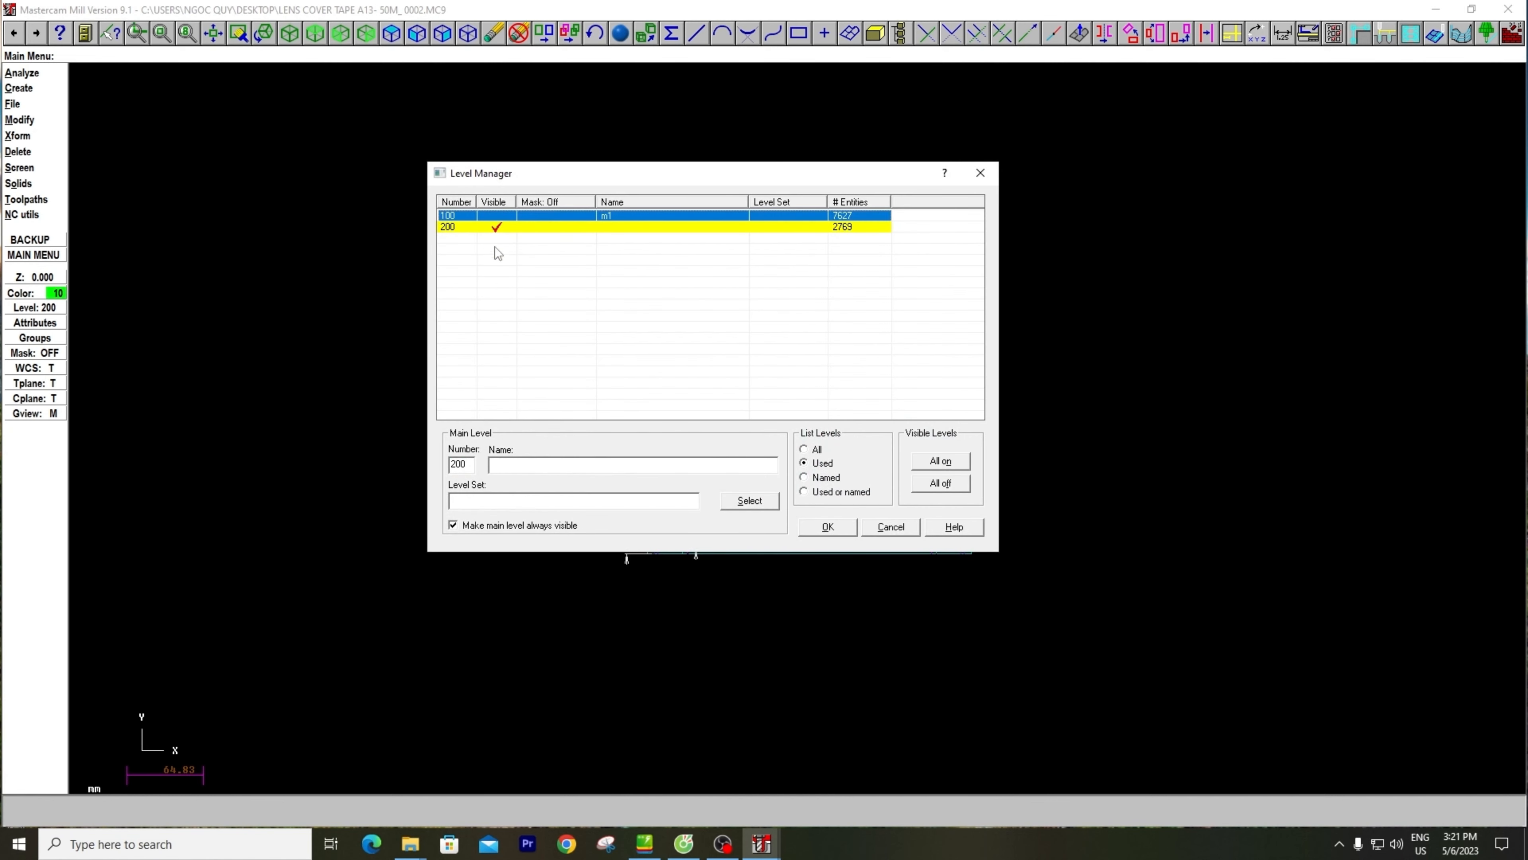
double_click(448, 218)
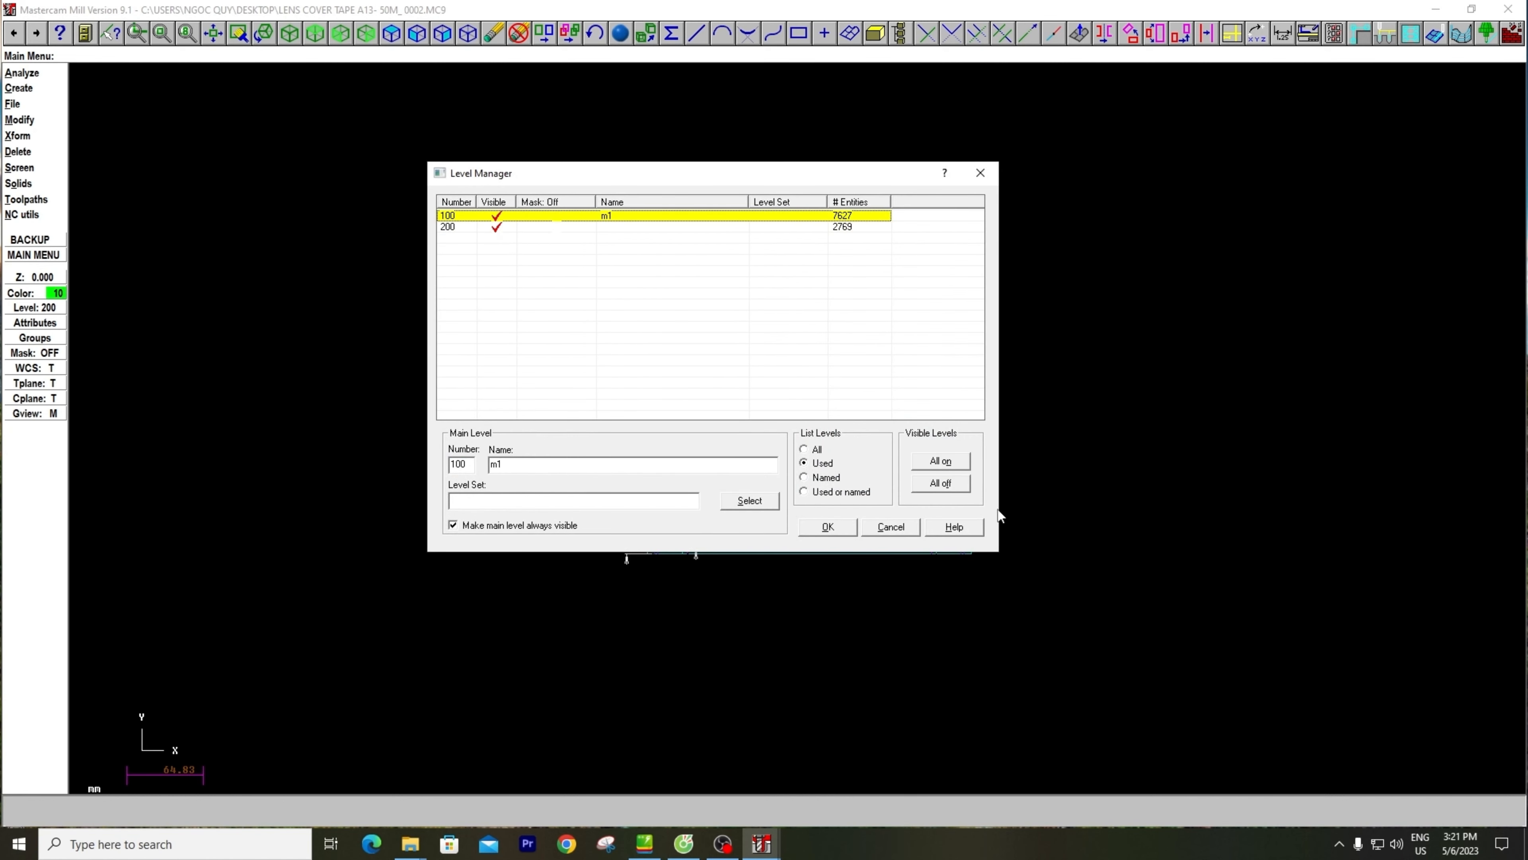
click(941, 483)
click(824, 528)
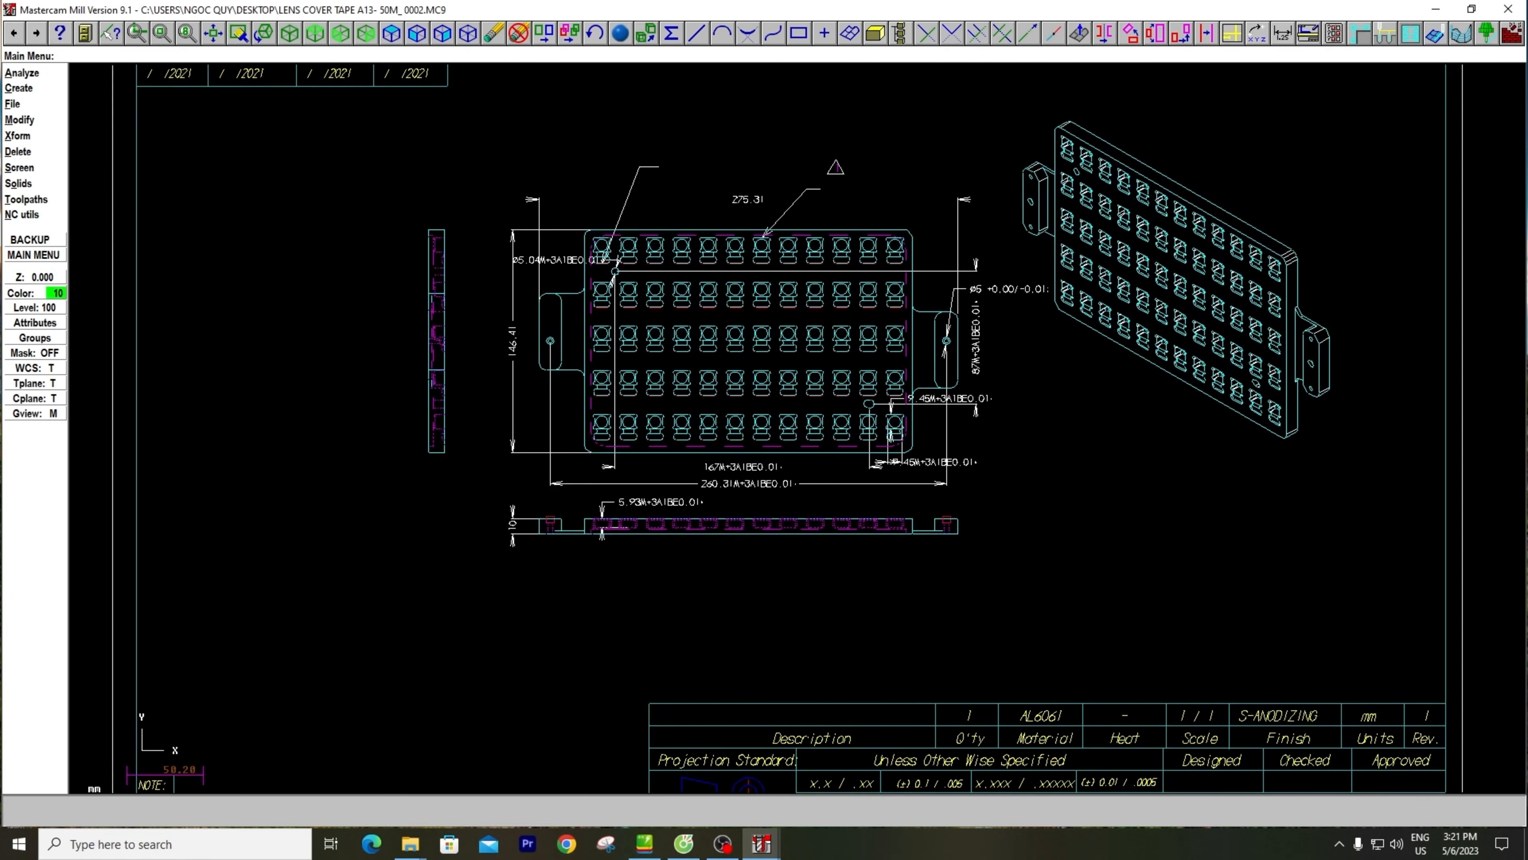
middle_drag(824, 481, 743, 429)
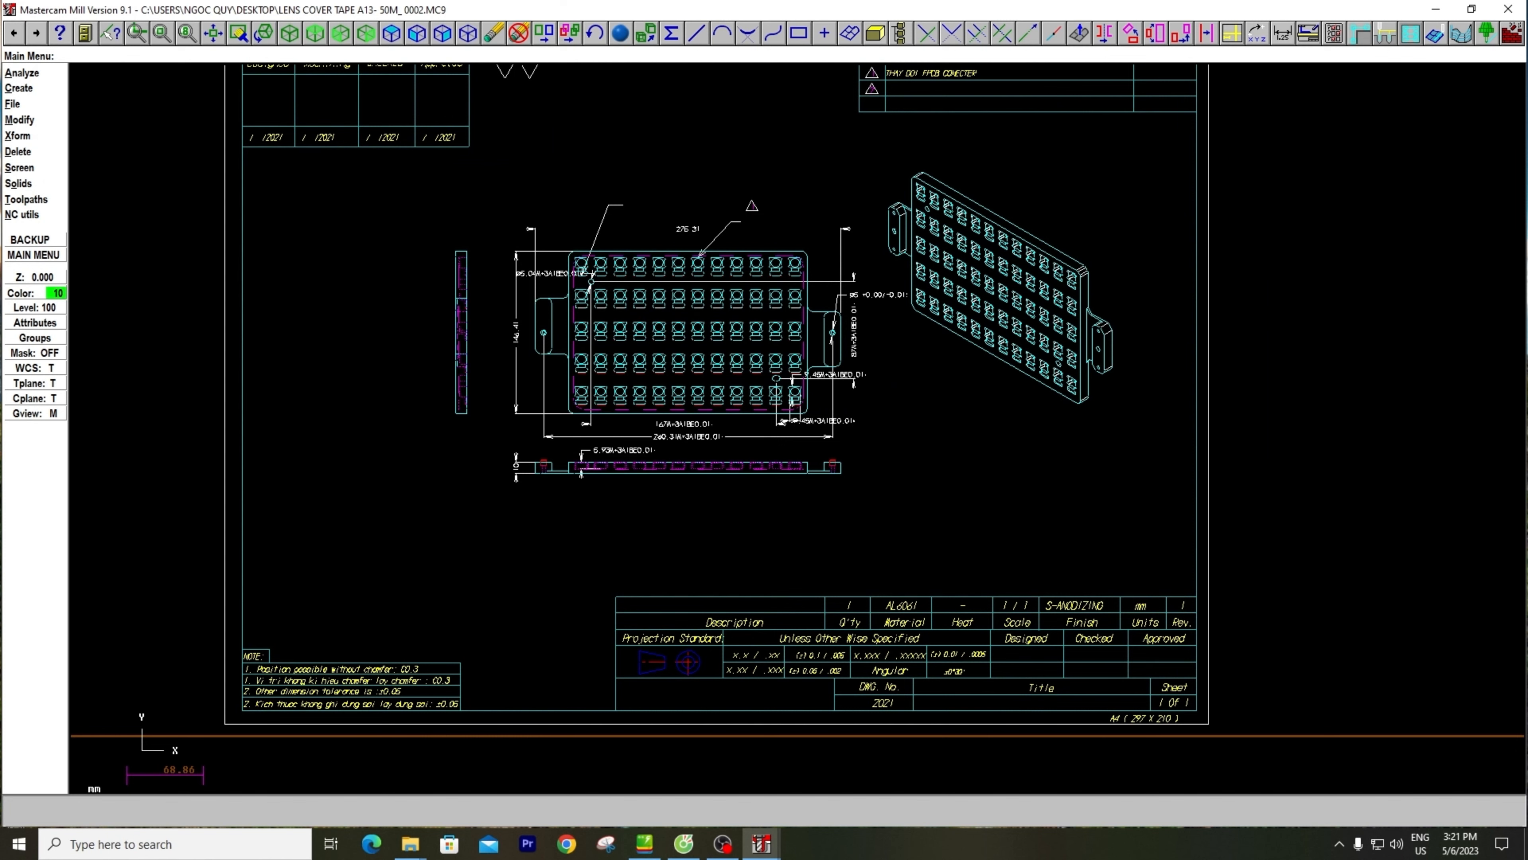
middle_drag(722, 385, 803, 438)
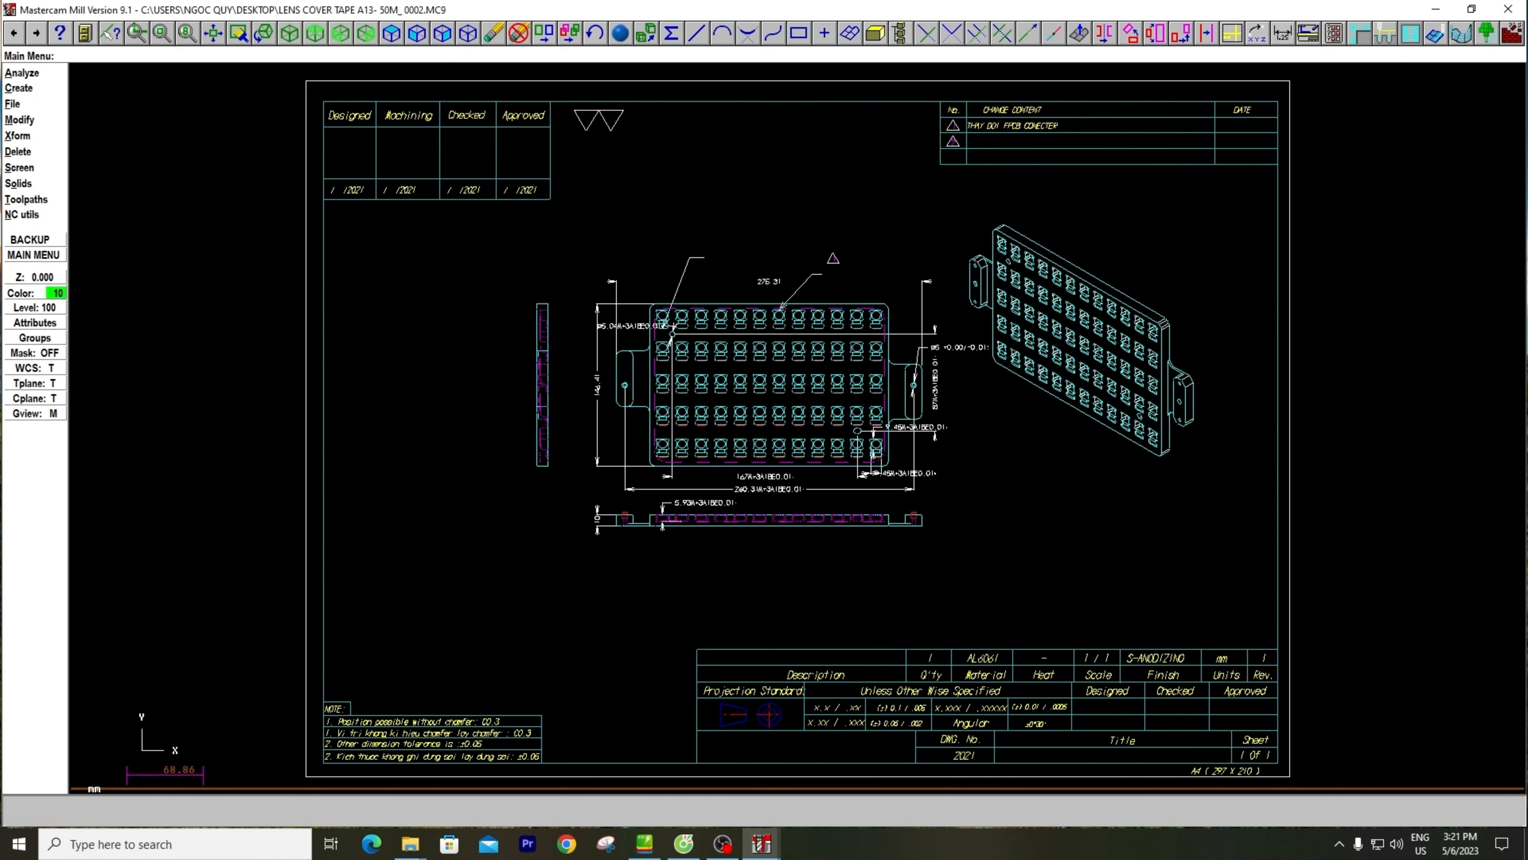
Make level 200 the main level and turn off the visibility of level 100 in the Level Manager
key(alt+z)
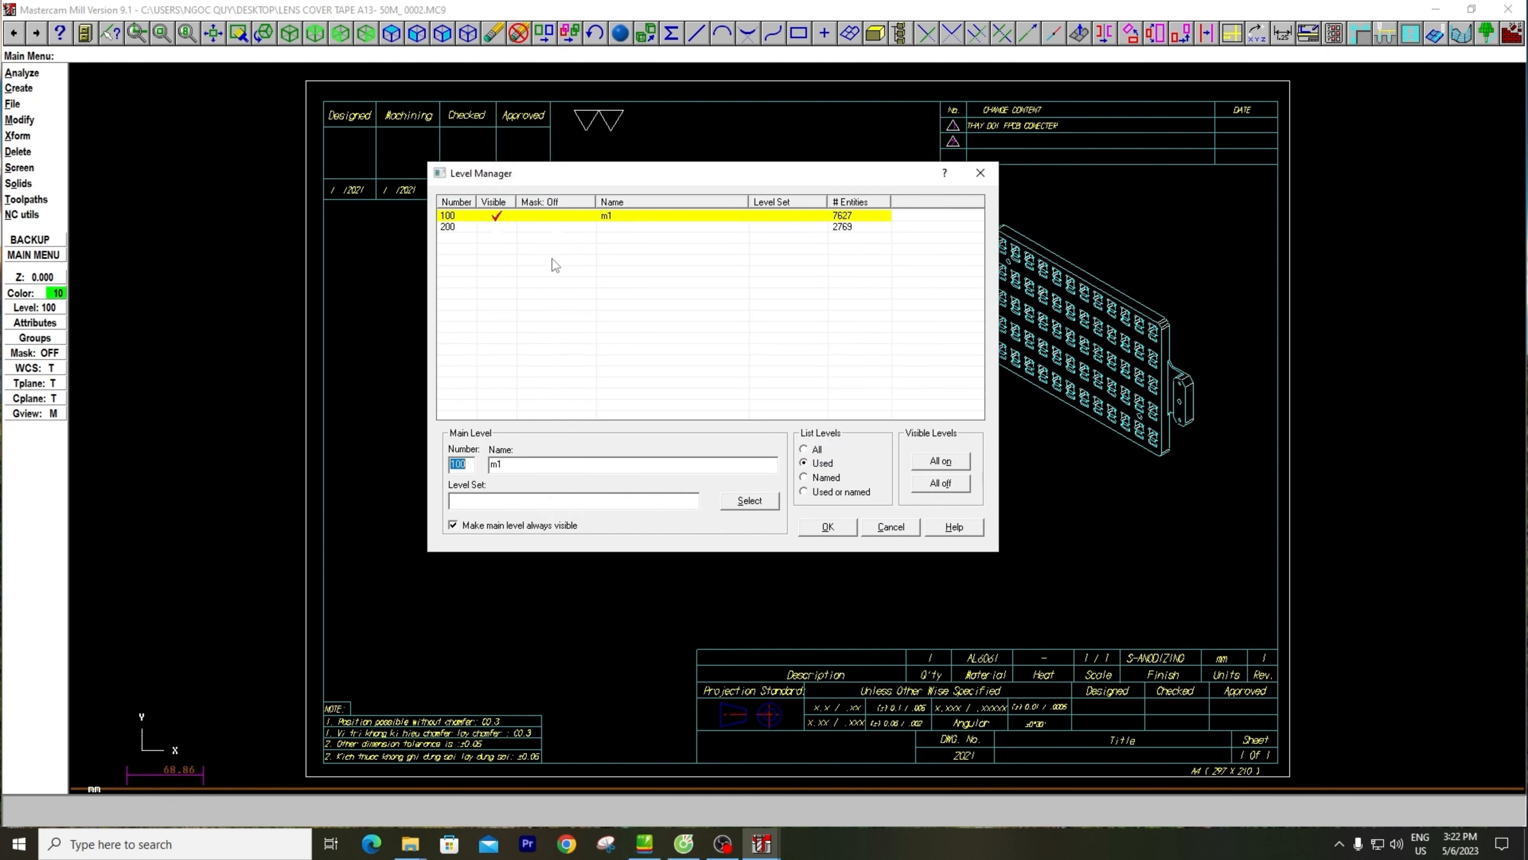
click(450, 229)
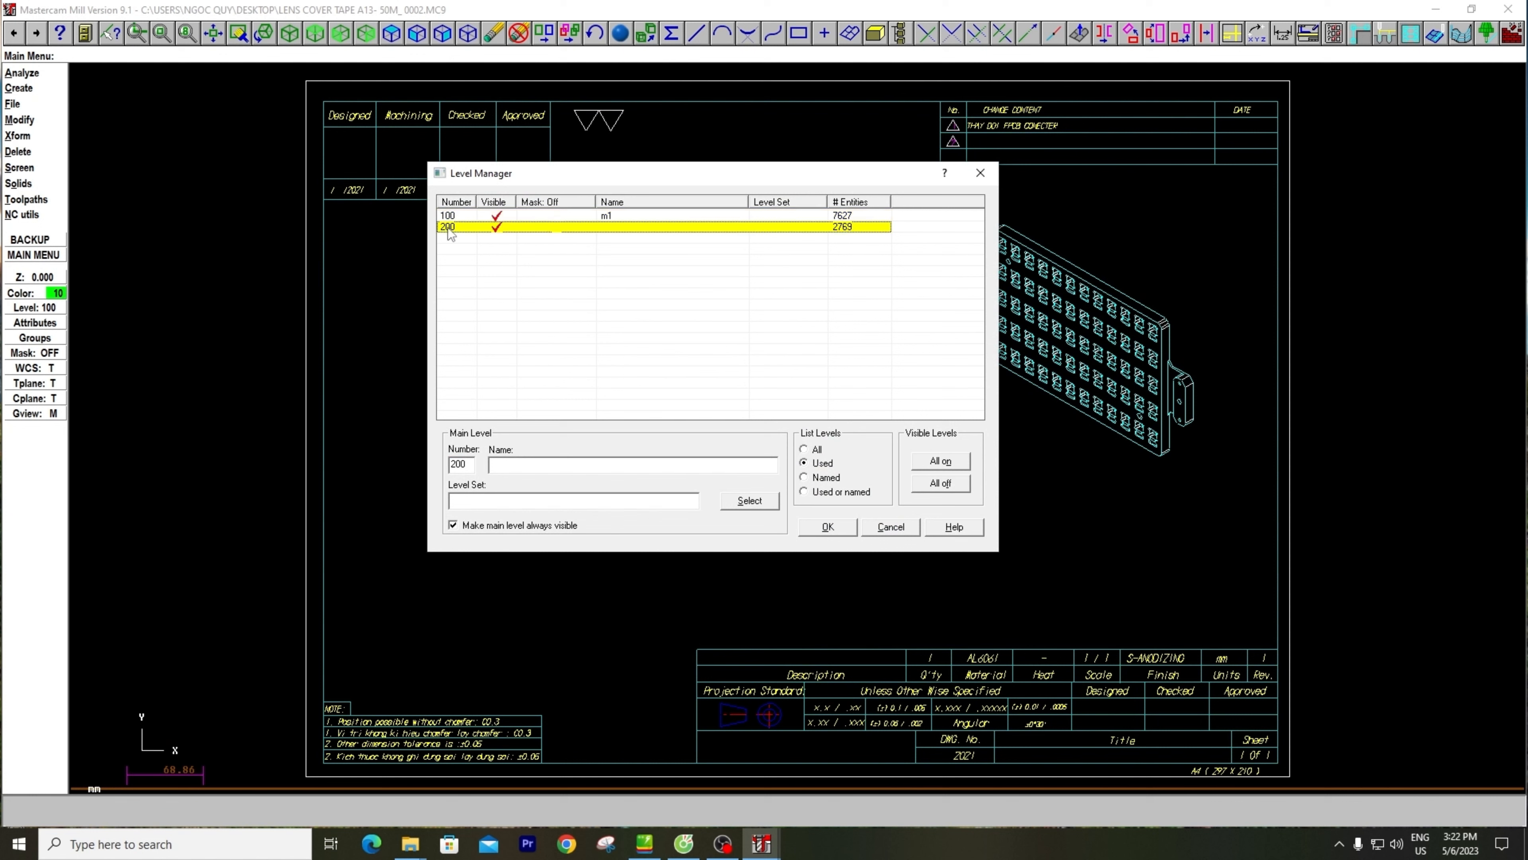
click(499, 217)
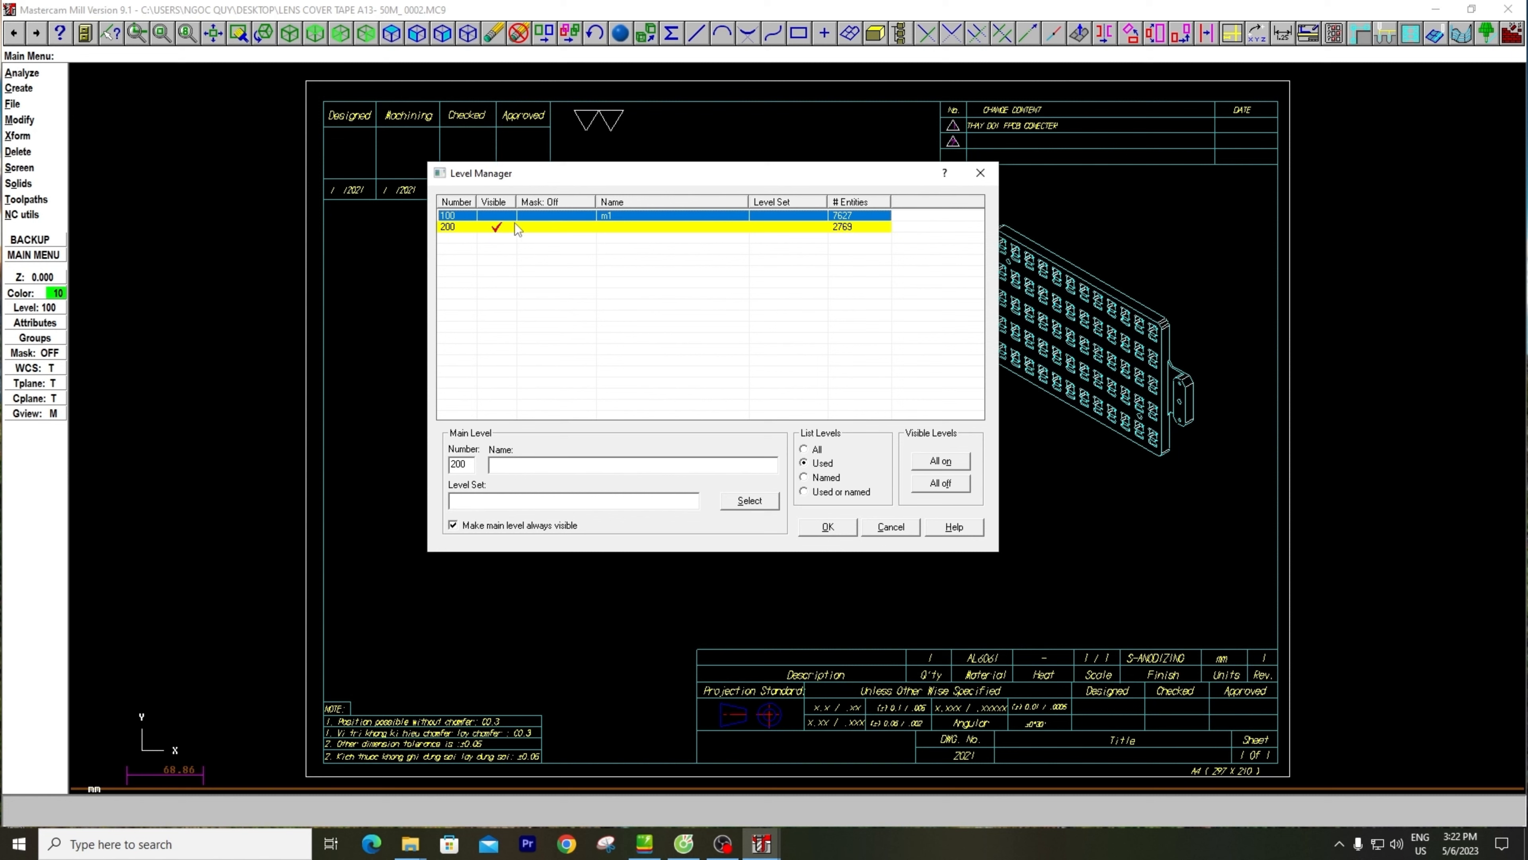
click(829, 527)
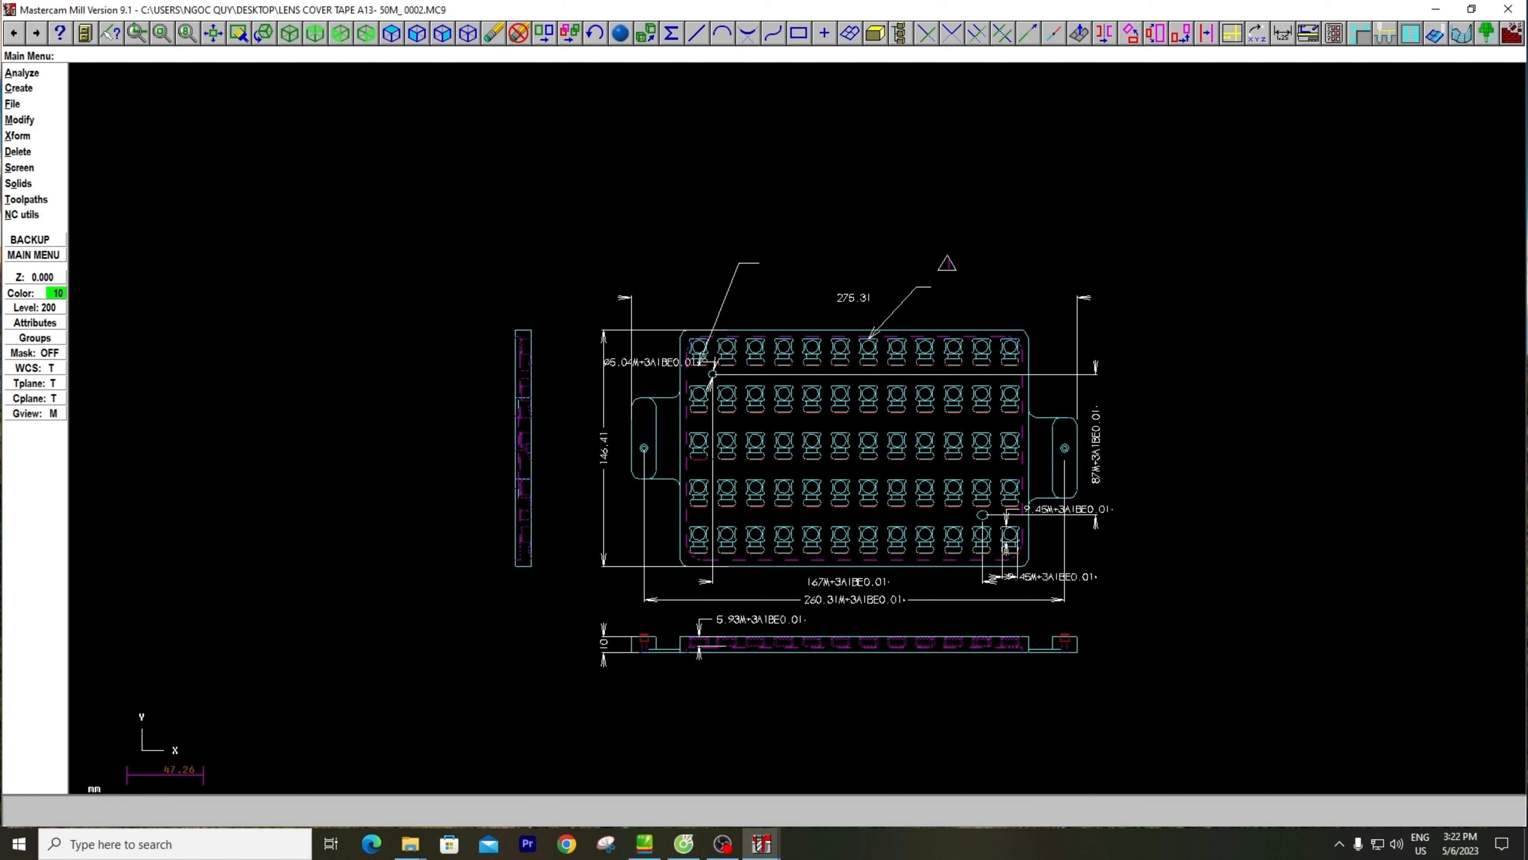
scroll(700, 462, down, 10)
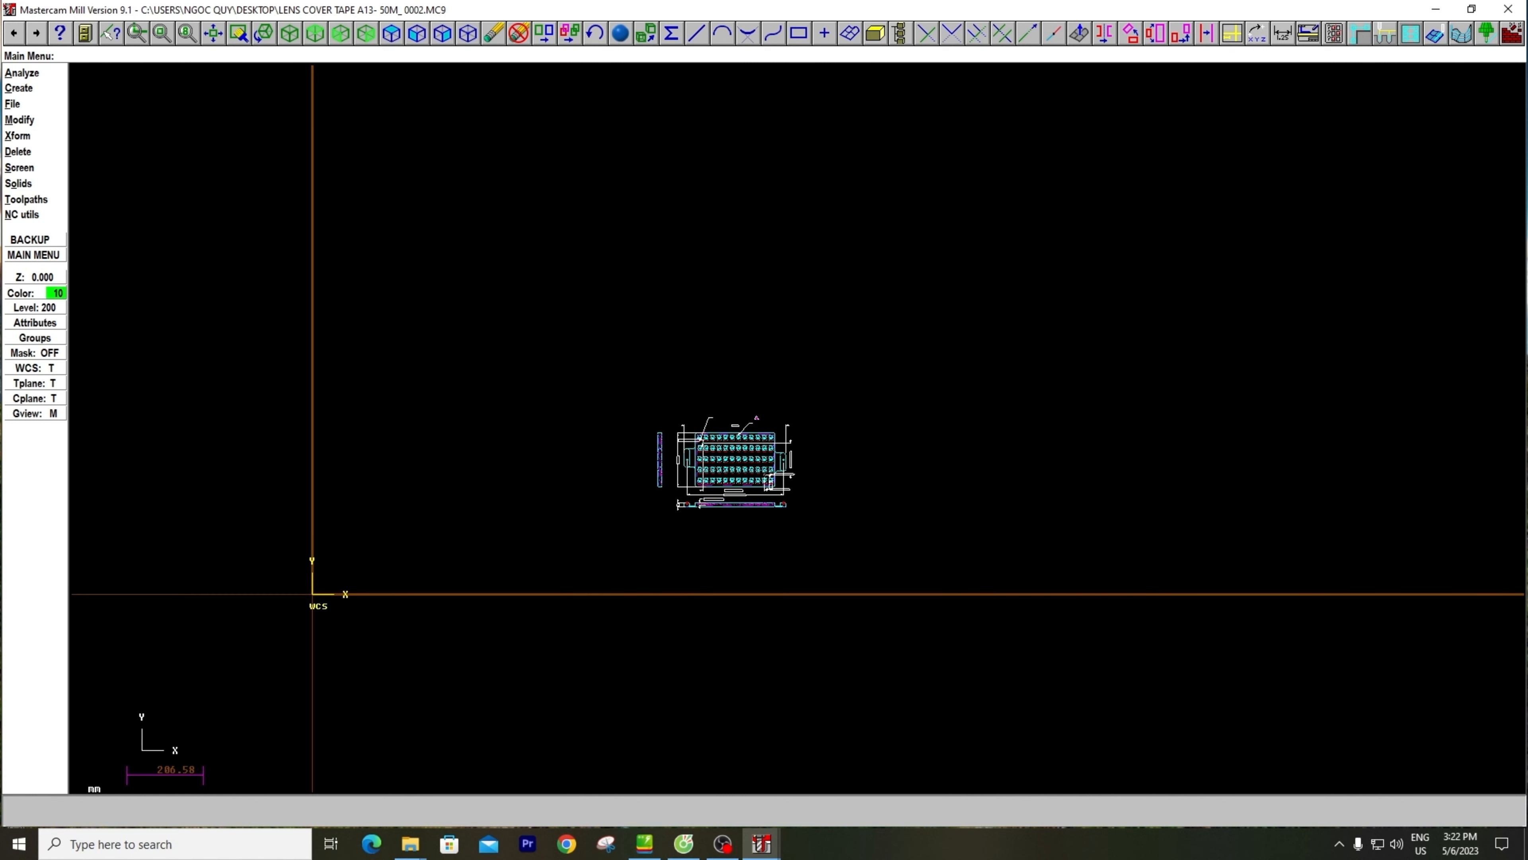
scroll(689, 486, up, 2)
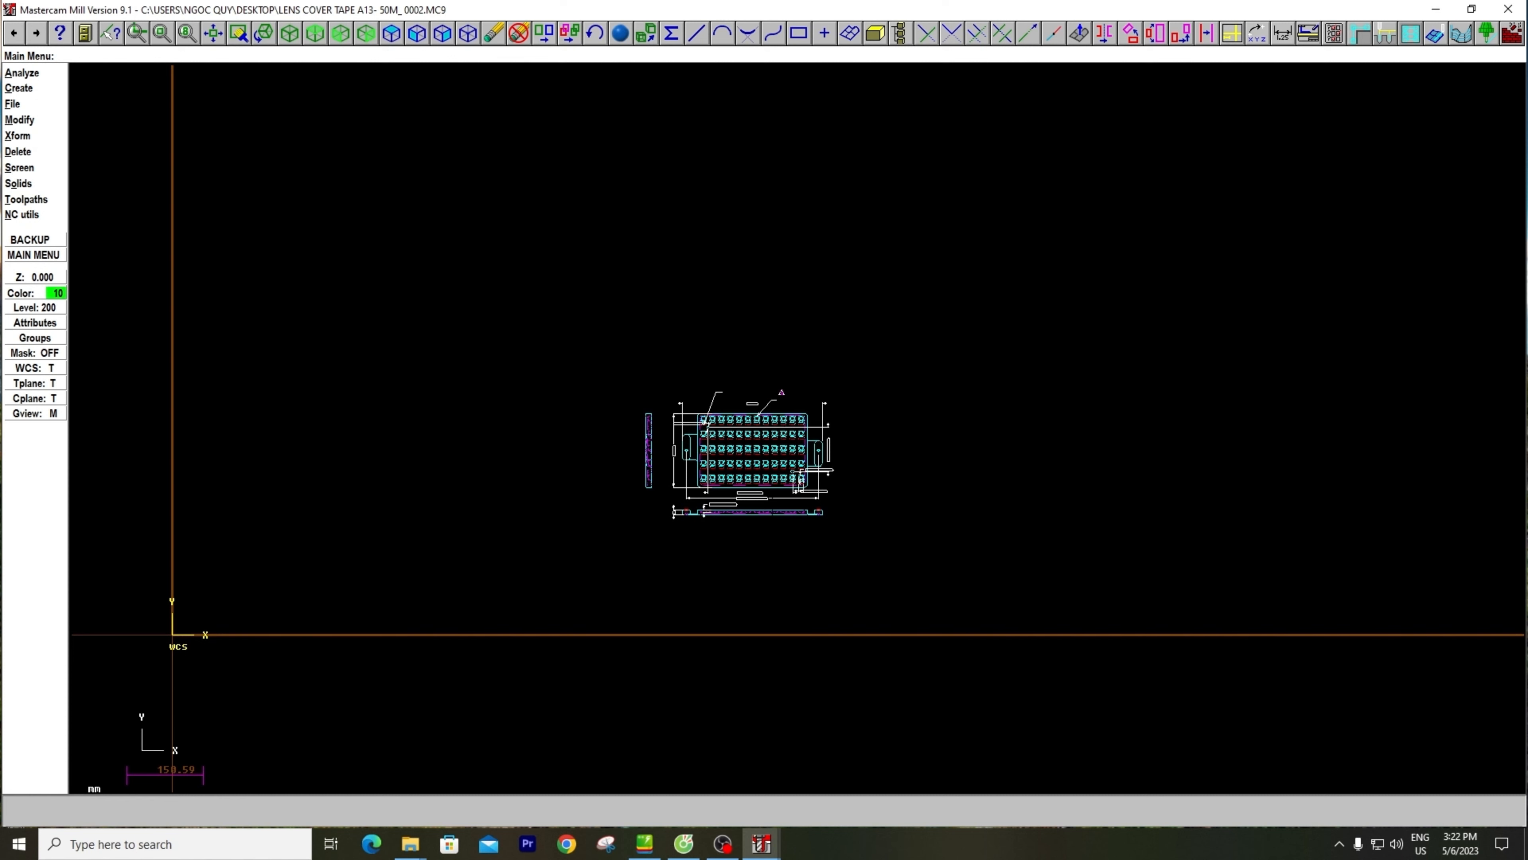
scroll(752, 486, up, 3)
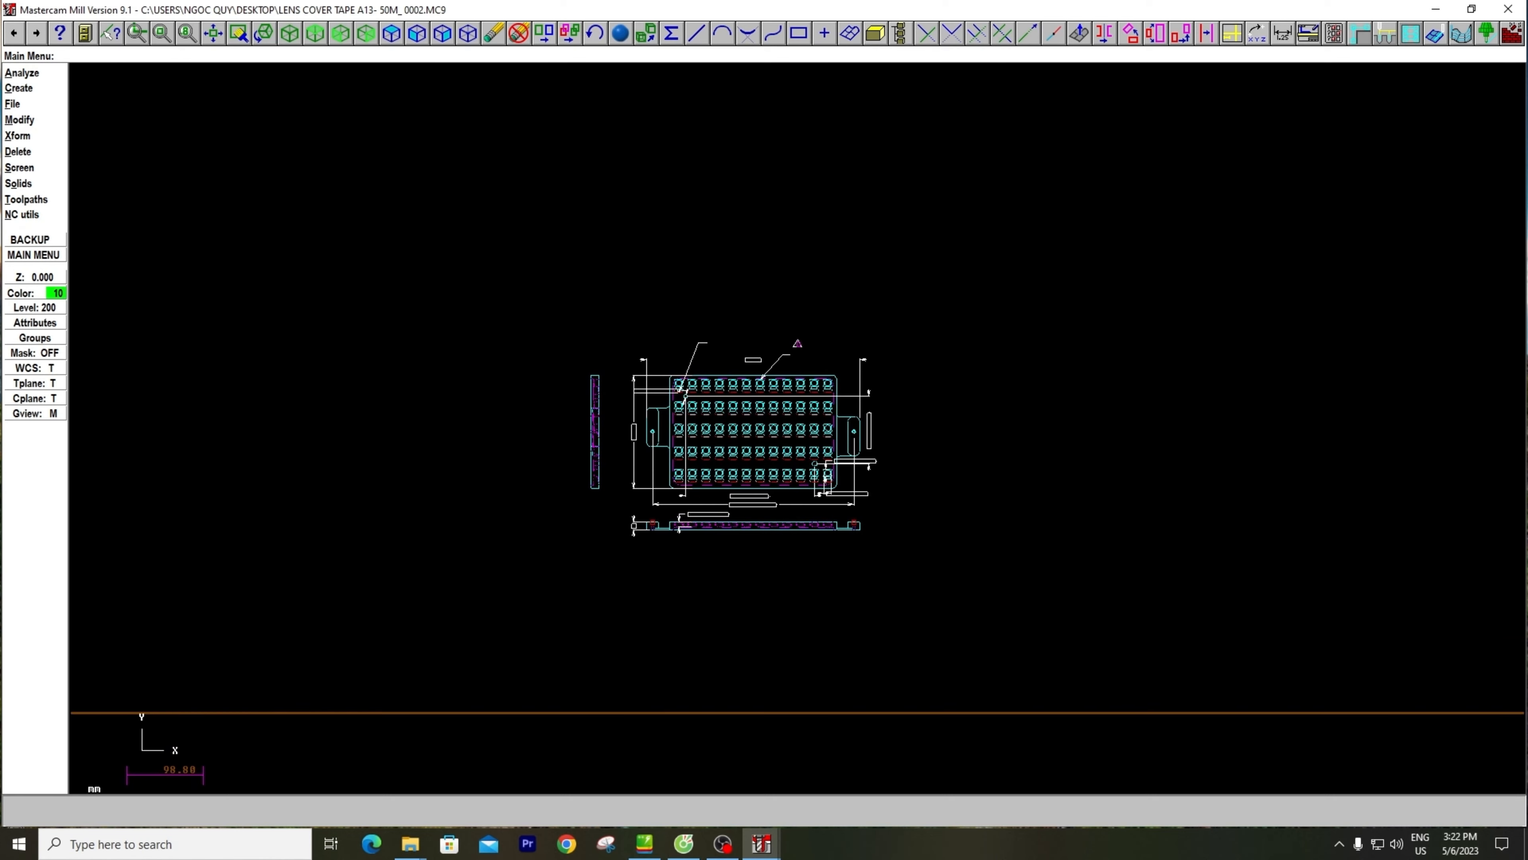
scroll(750, 473, up, 3)
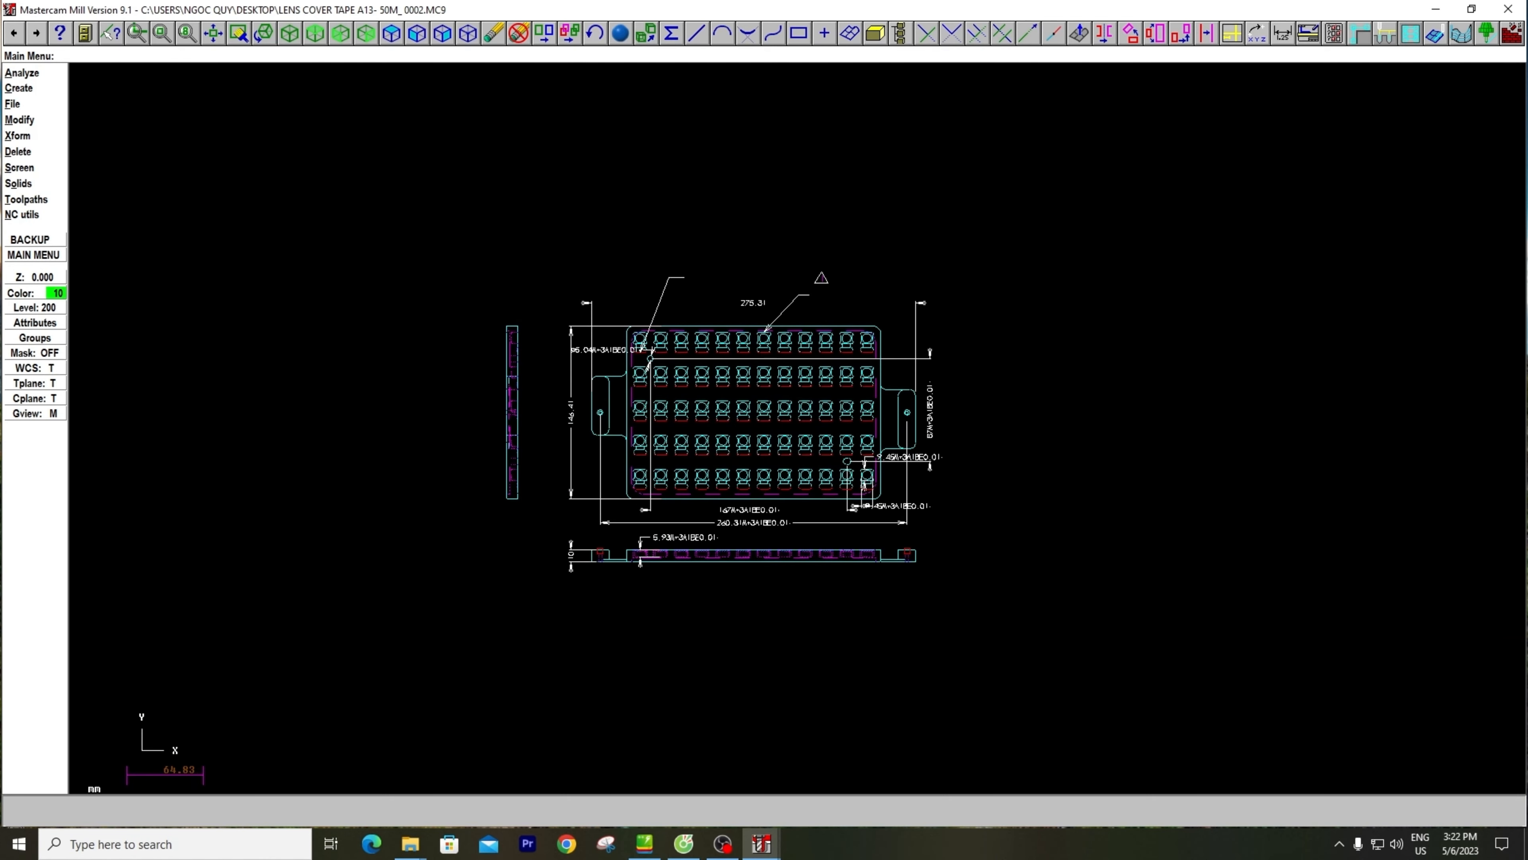
scroll(757, 457, up, 3)
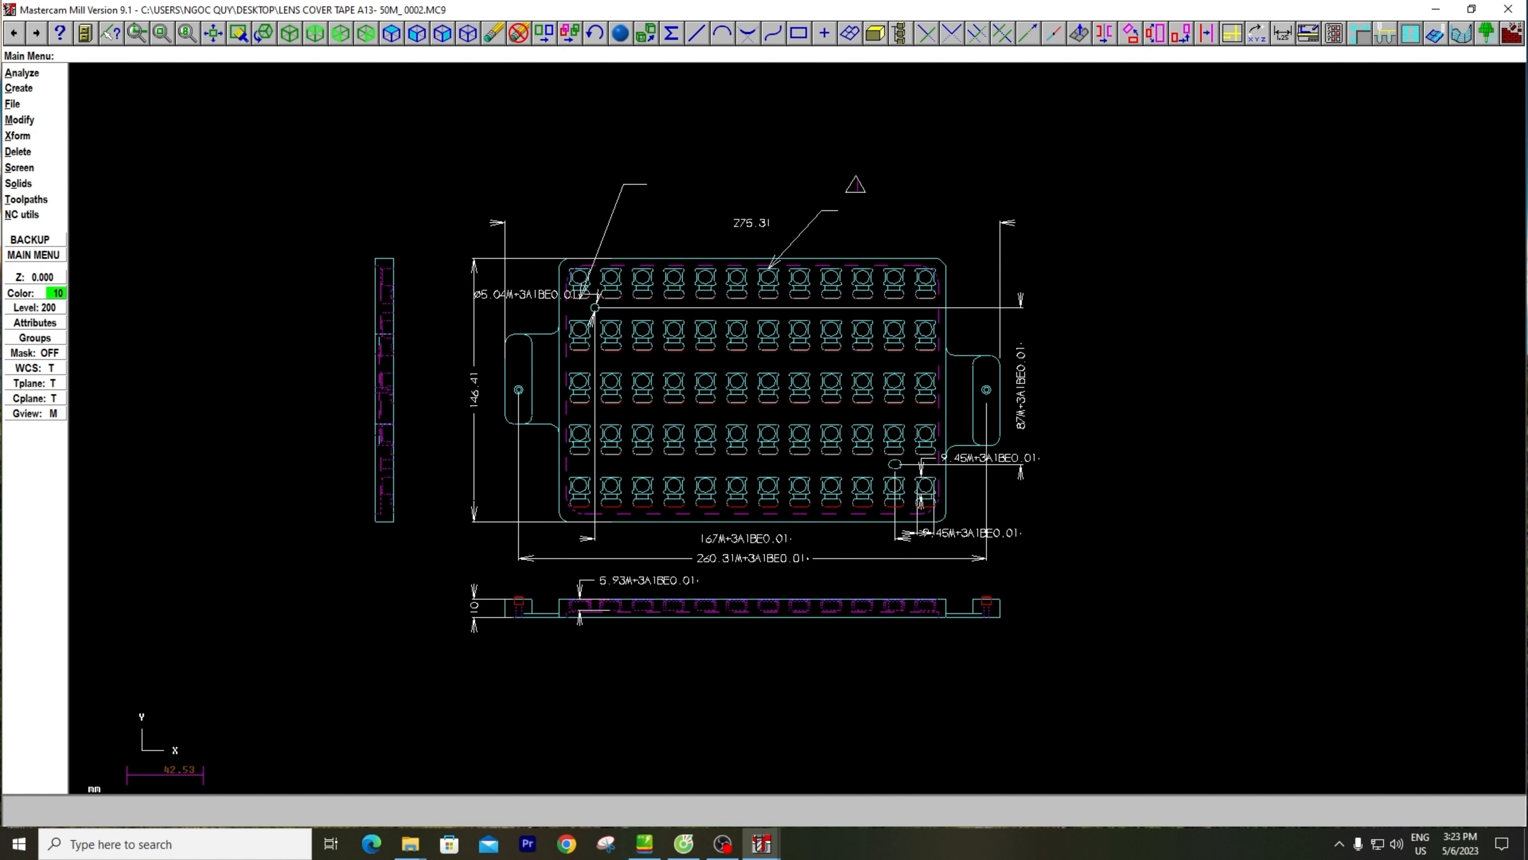
scroll(647, 445, down, 2)
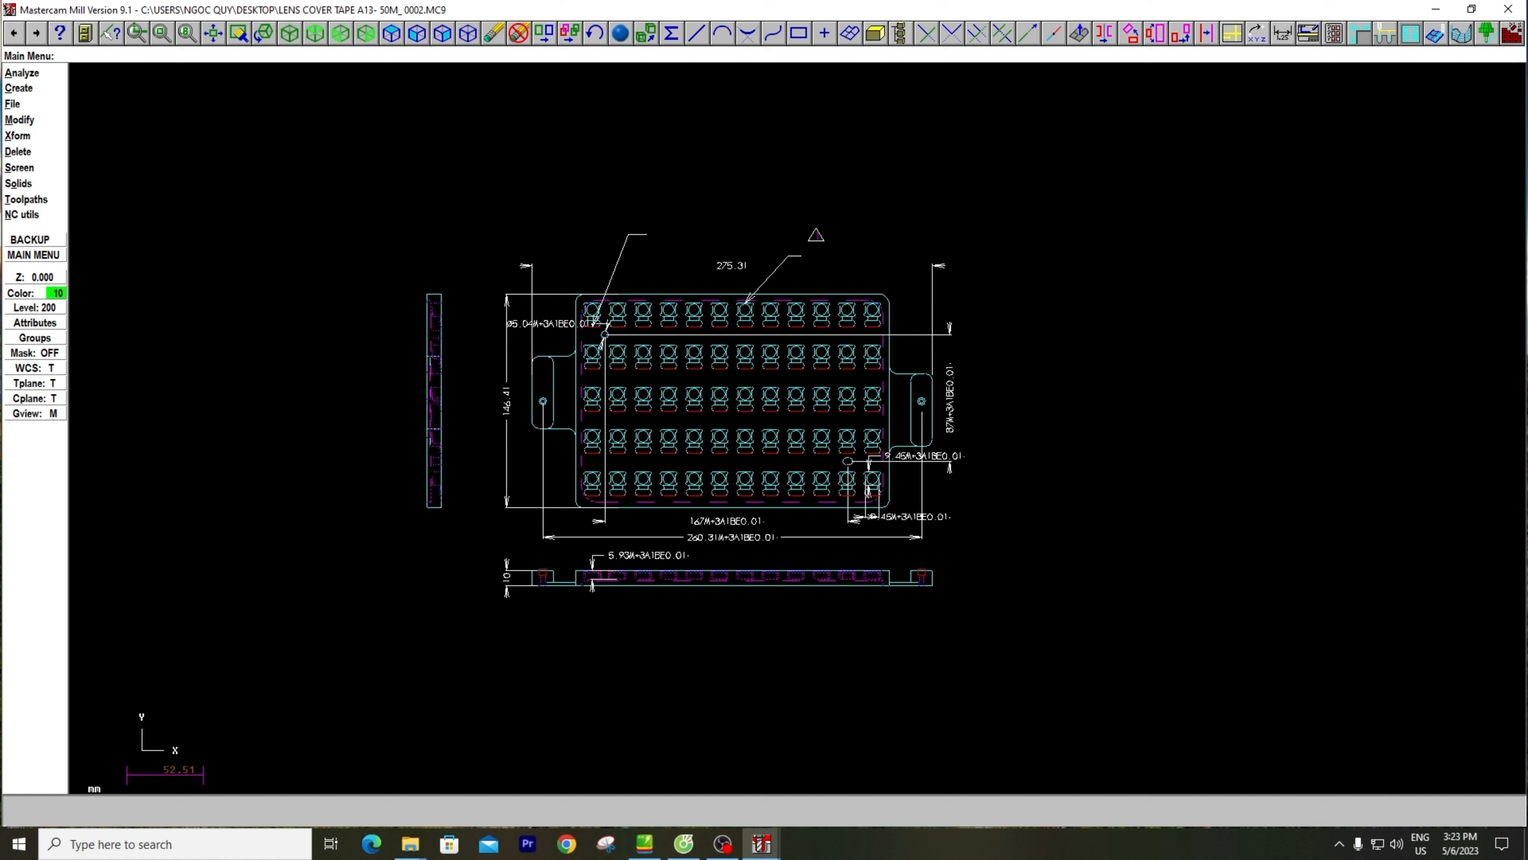
Start a Multi line at the intersection of the left tab's outer edge and the plate's lower edge in the front view
click(17, 89)
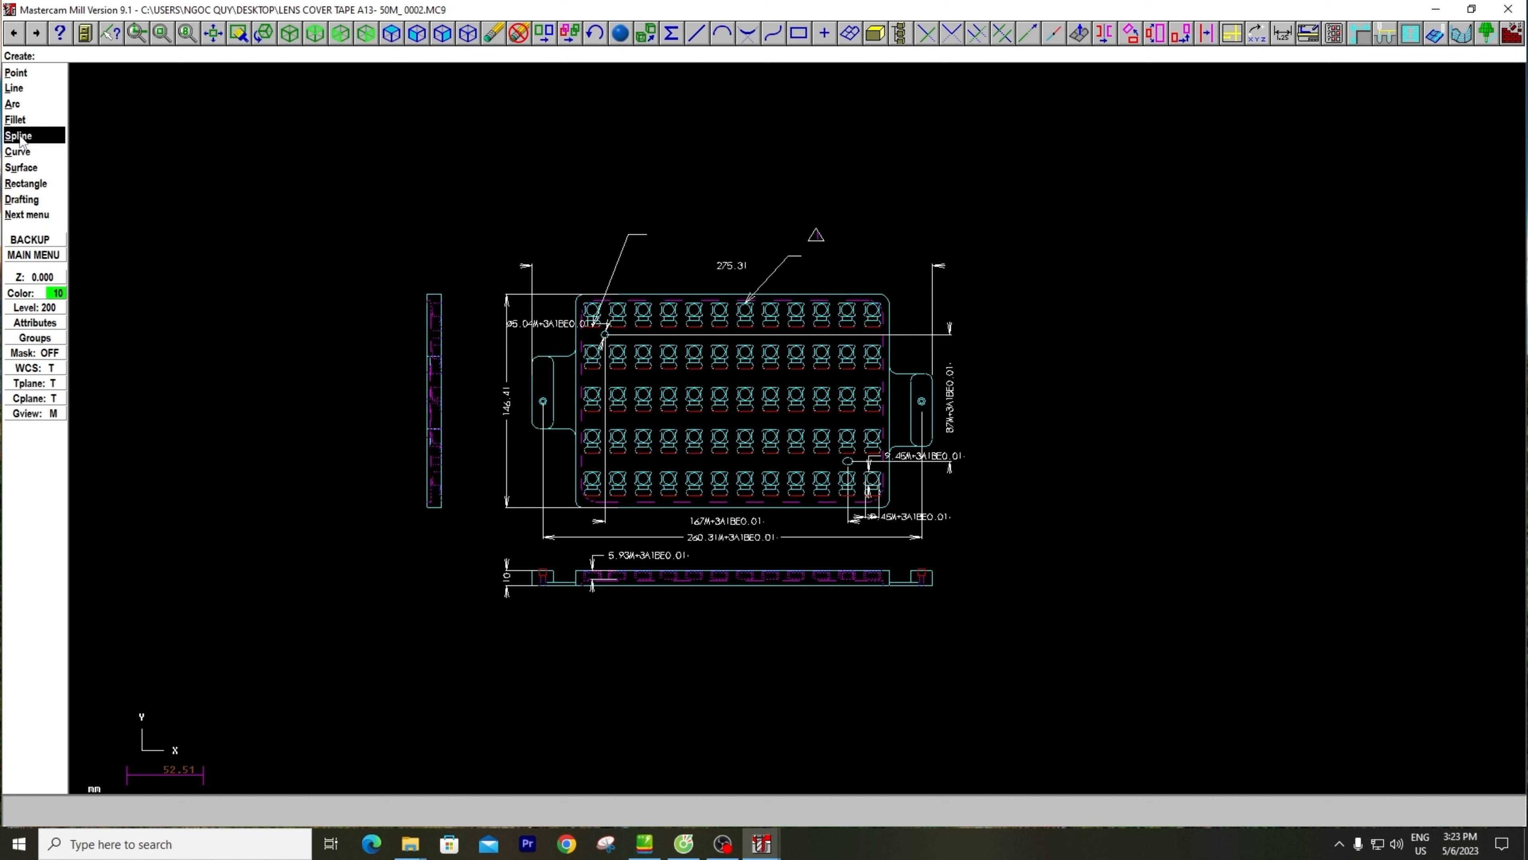
click(13, 89)
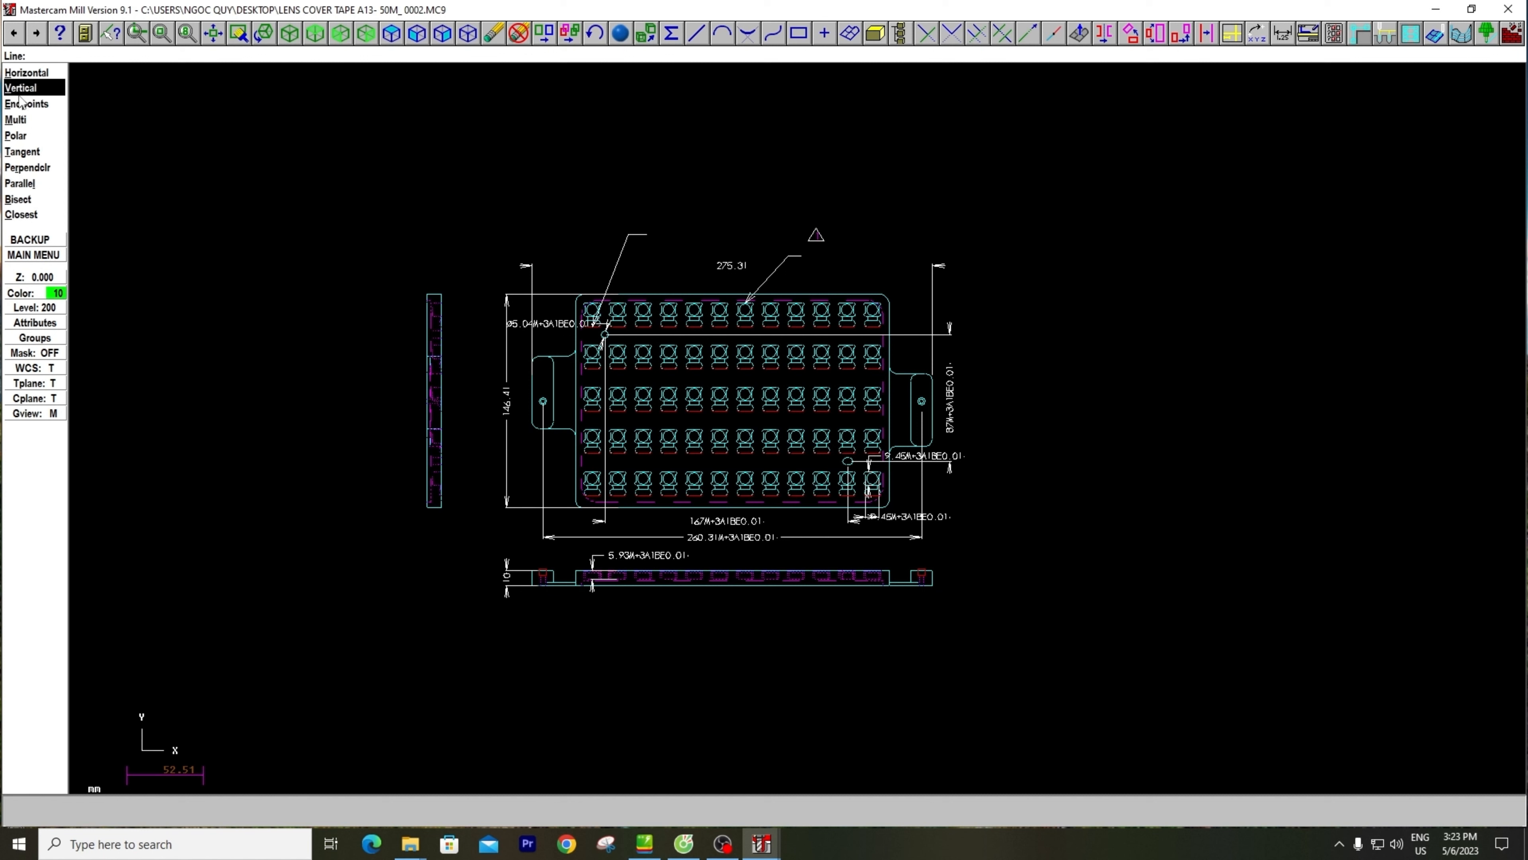
click(31, 121)
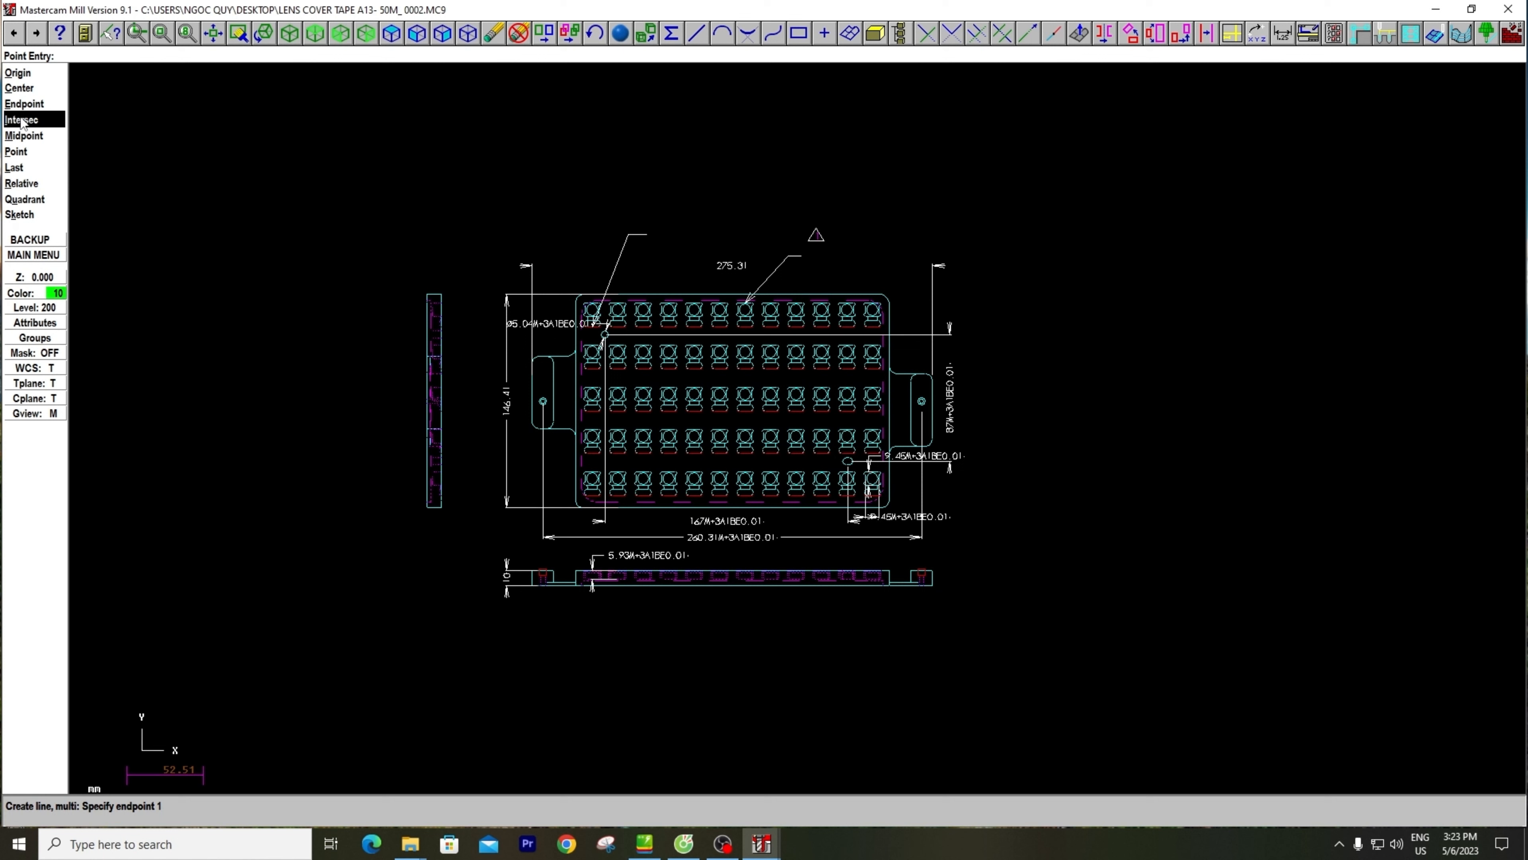
click(21, 122)
scroll(552, 467, up, 2)
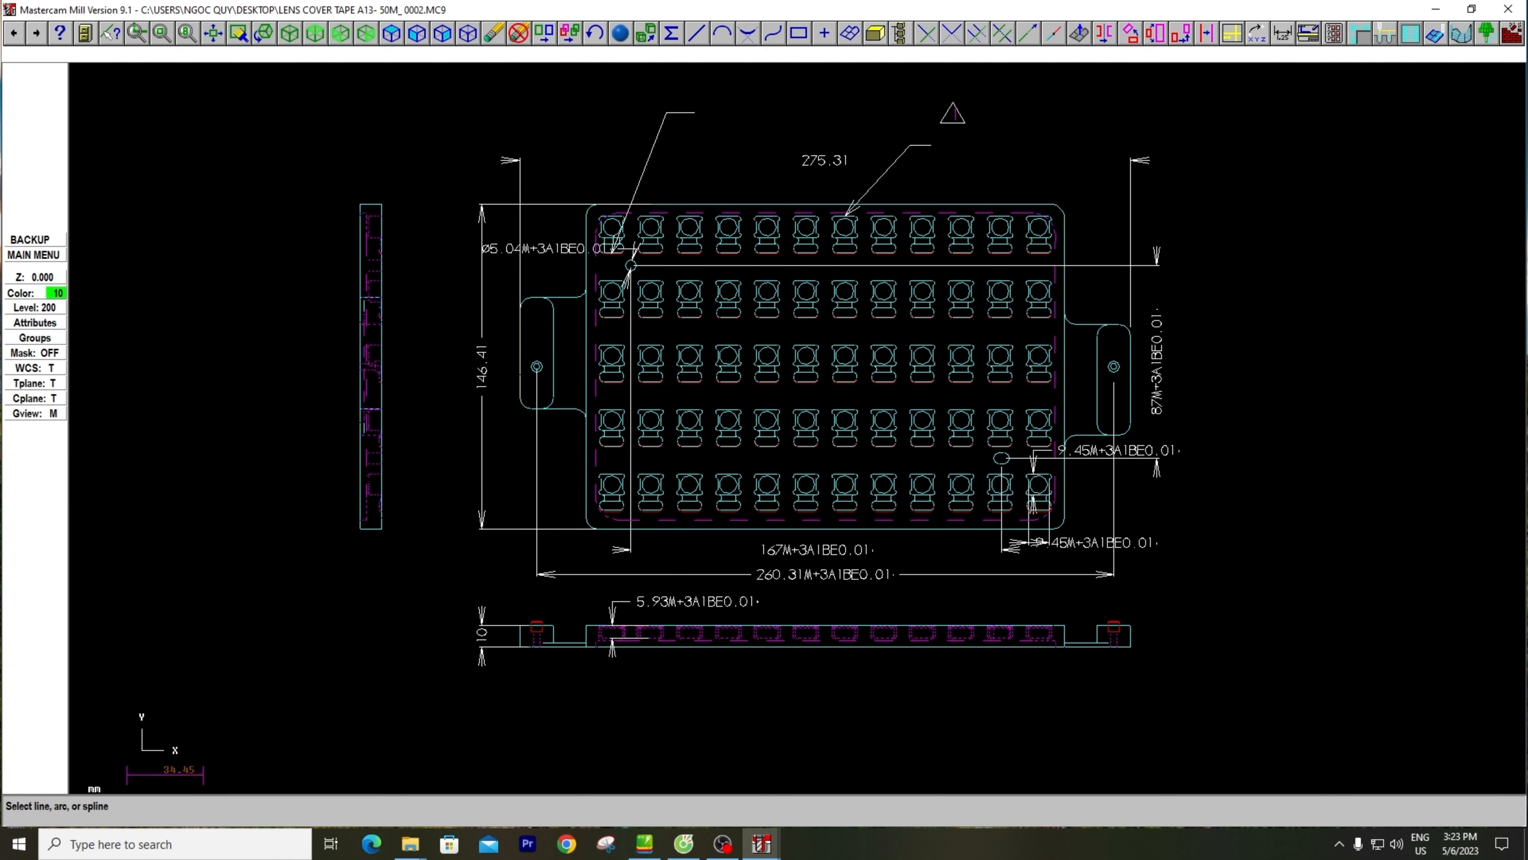
click(520, 378)
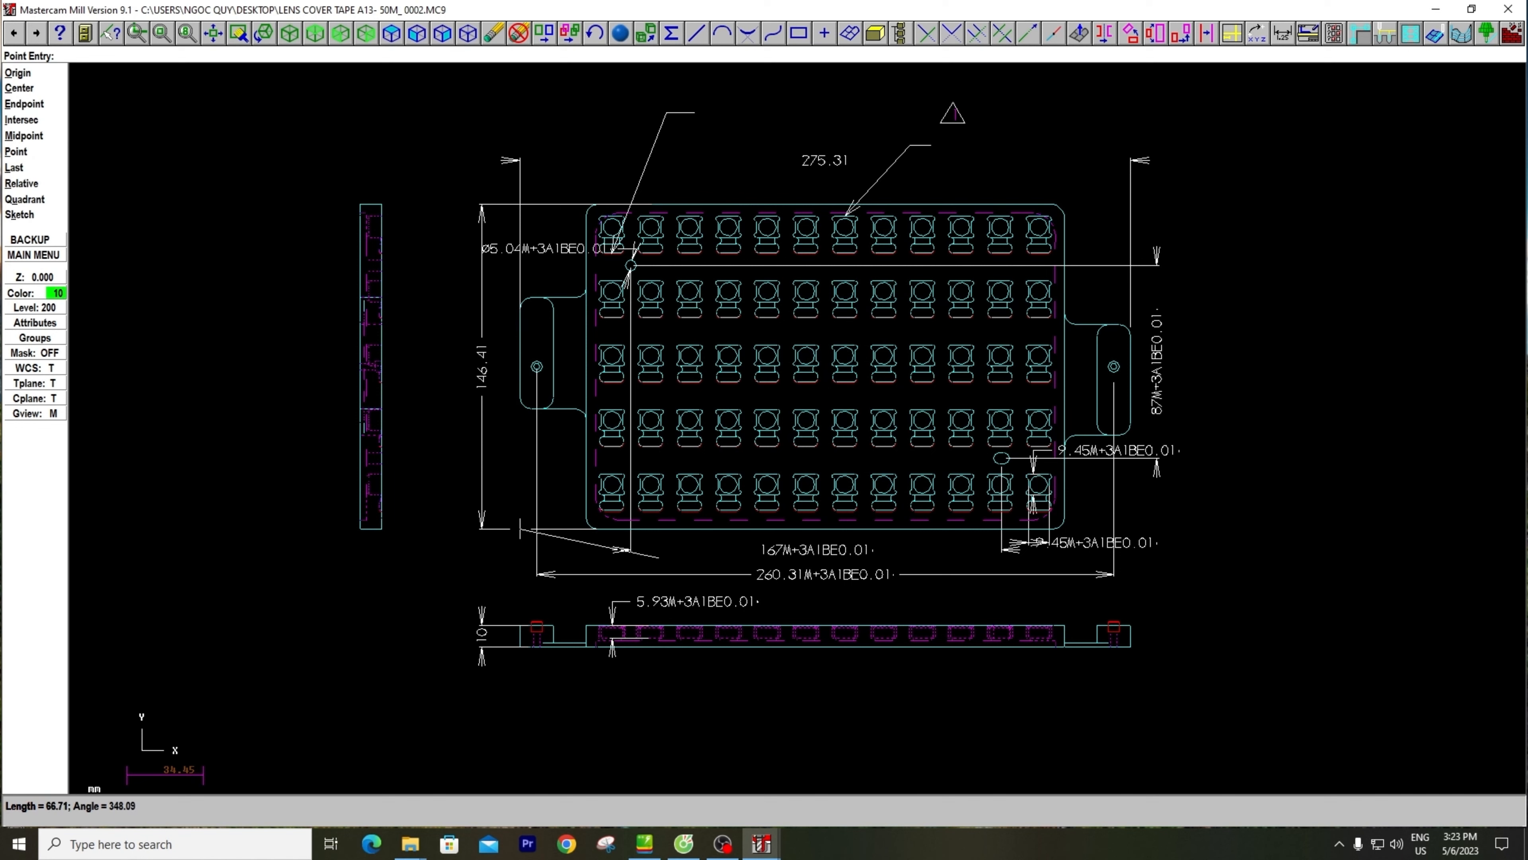
End the diagonal line at the intersection of the plate's upper edge and the right tab's outer edge, and fit the drawing to the screen
scroll(513, 551, up, 1)
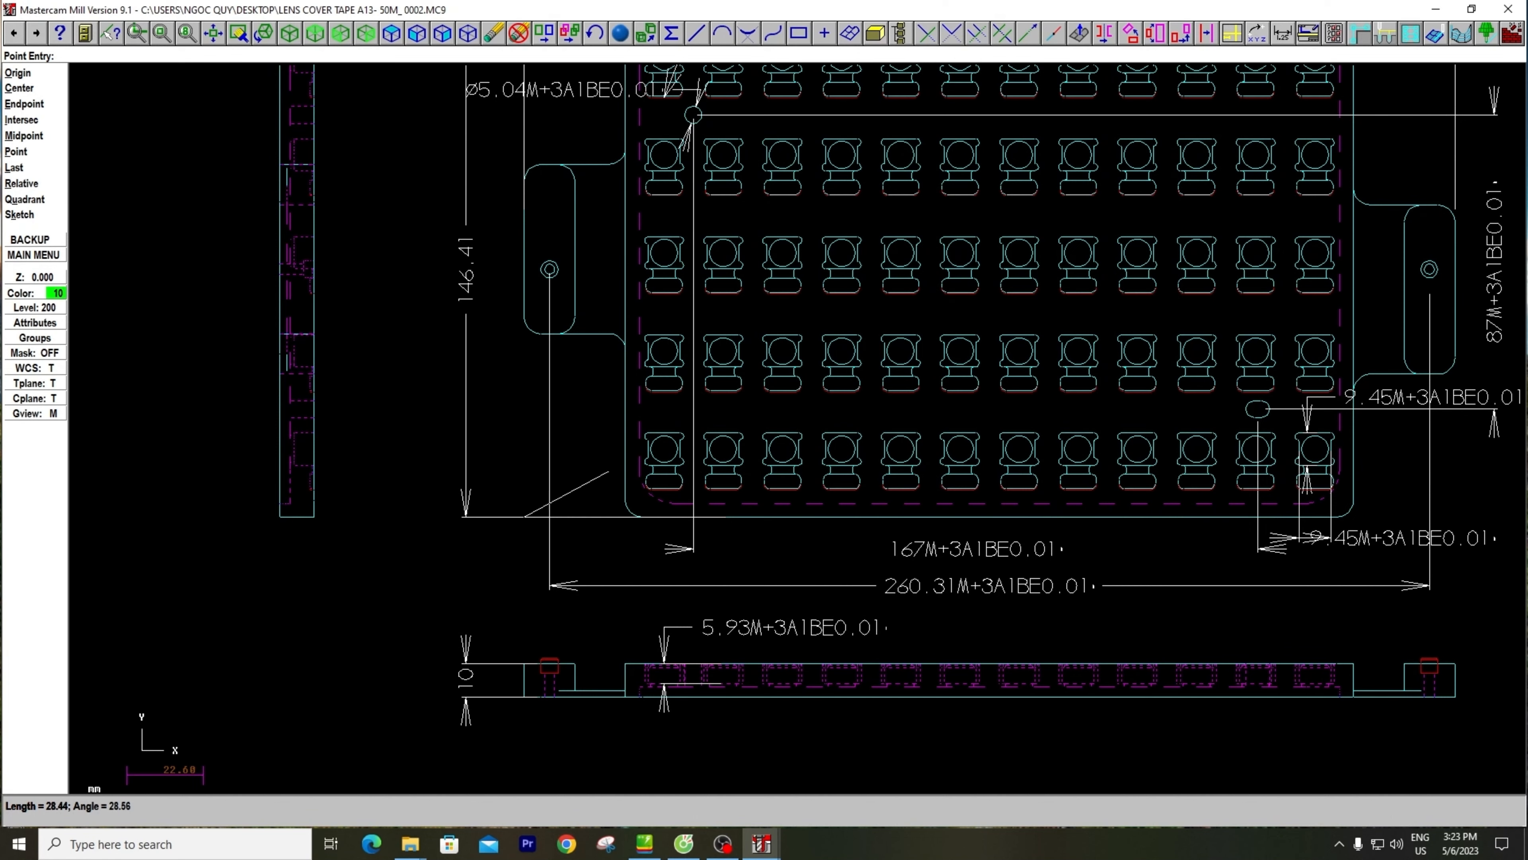
scroll(650, 436, down, 1)
middle_drag(667, 409, 351, 574)
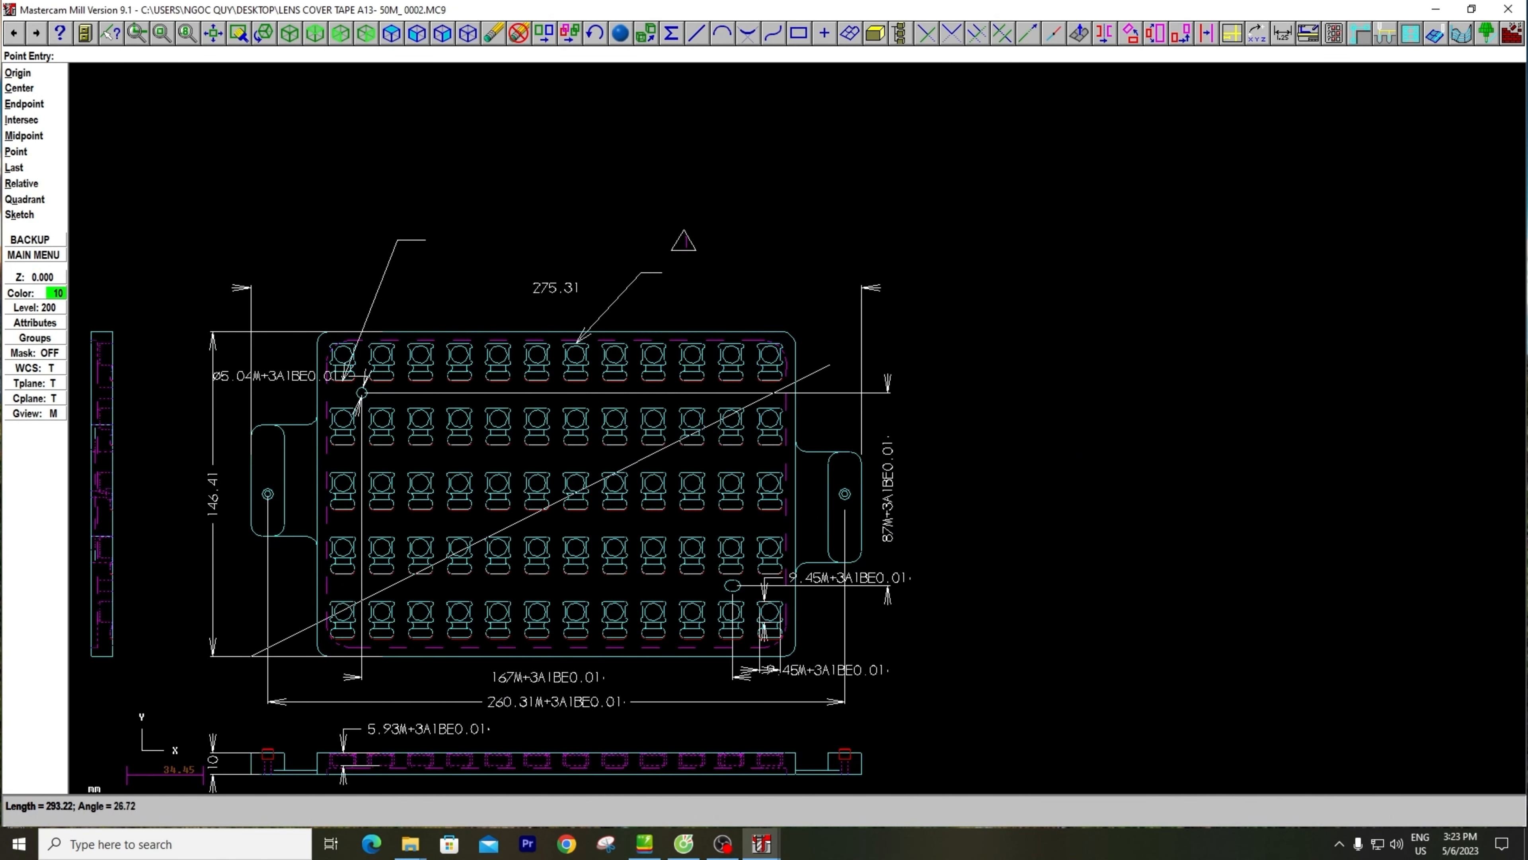
click(19, 120)
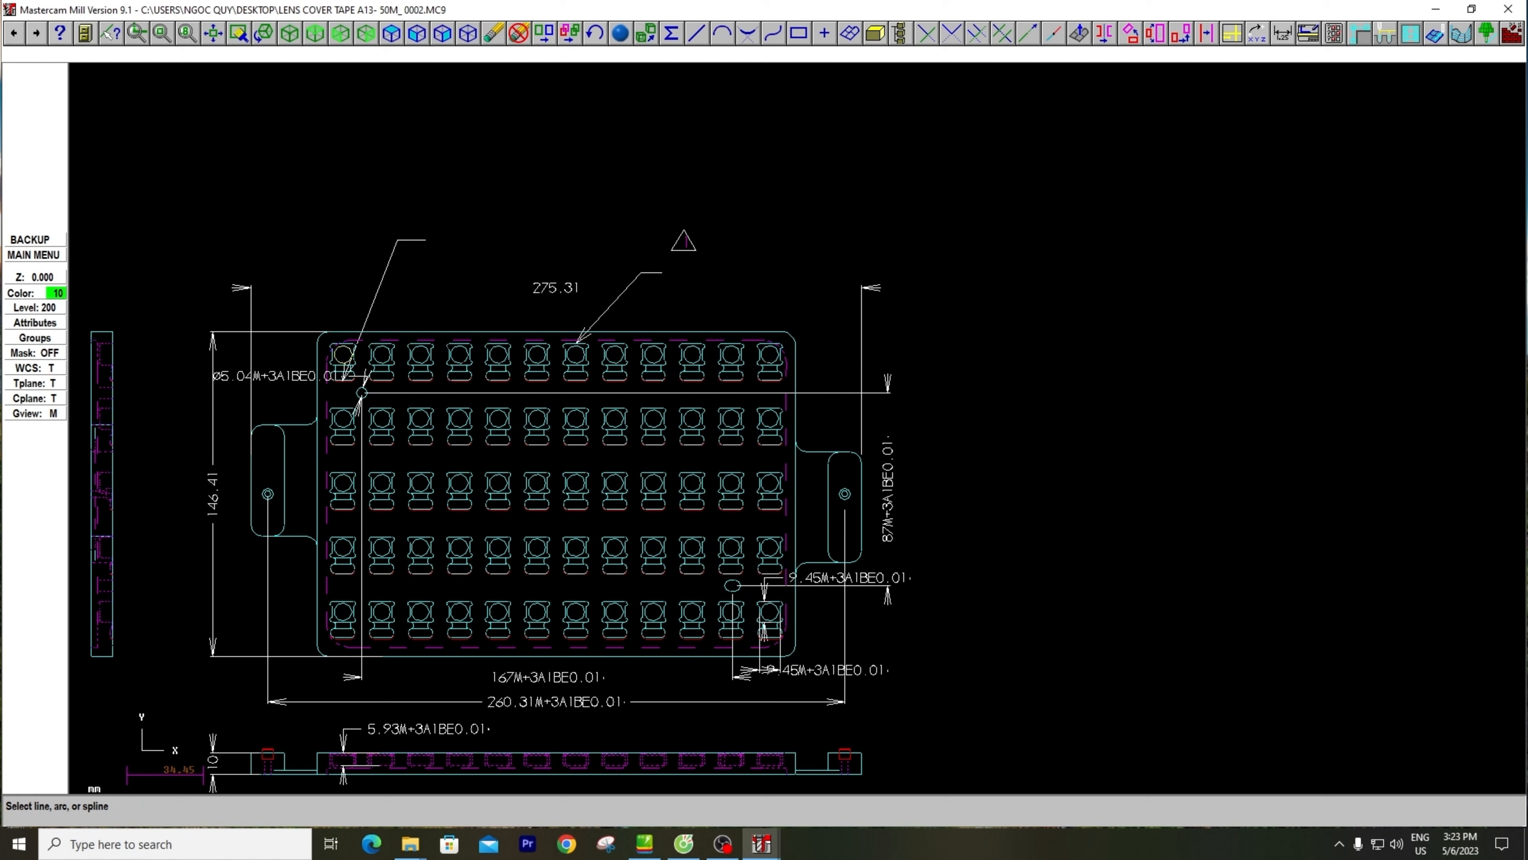
key(Escape)
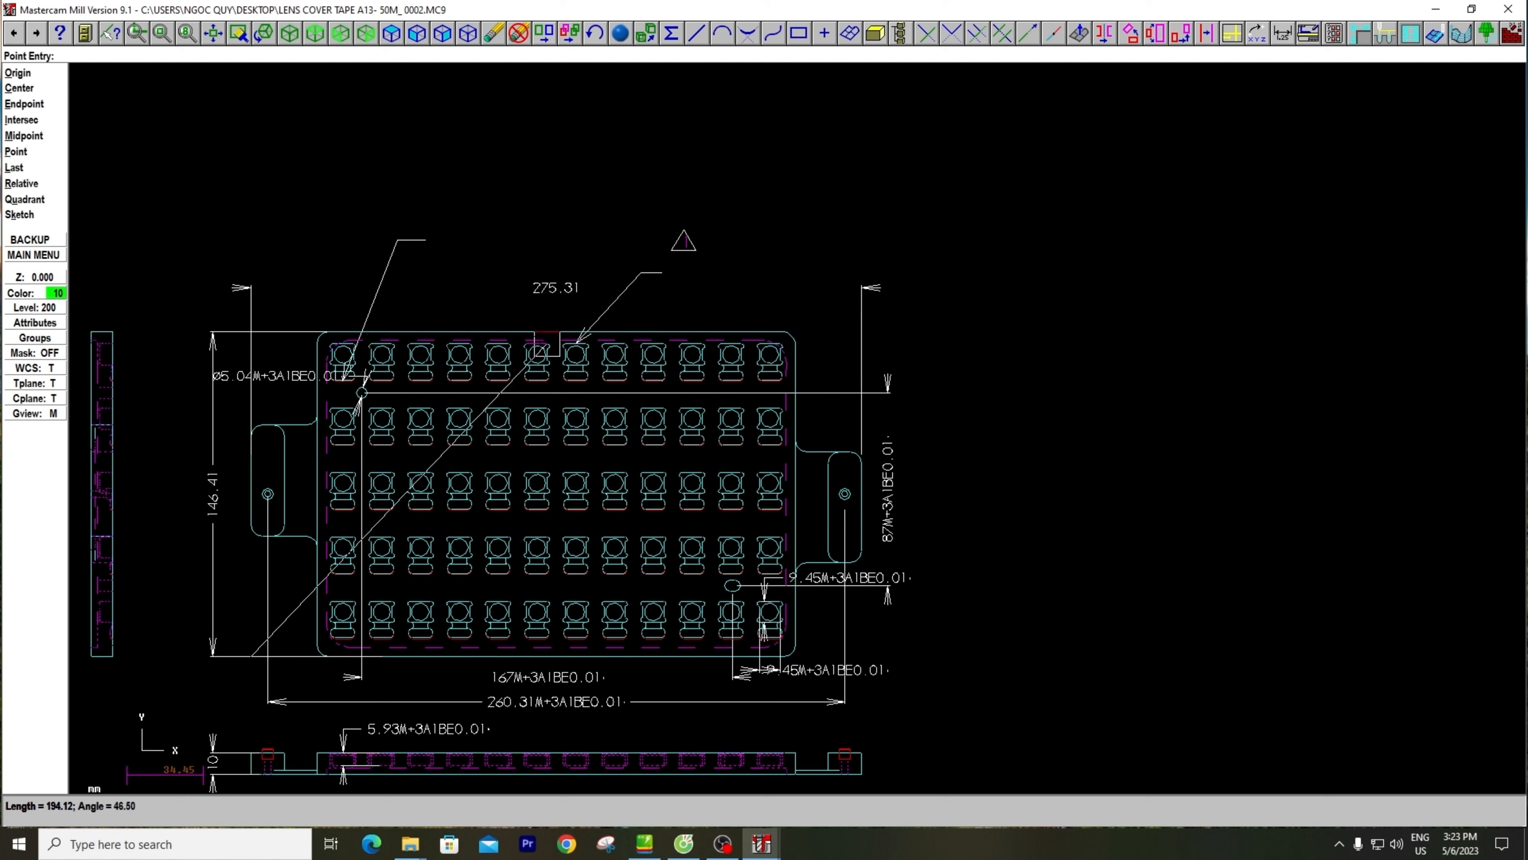
click(40, 125)
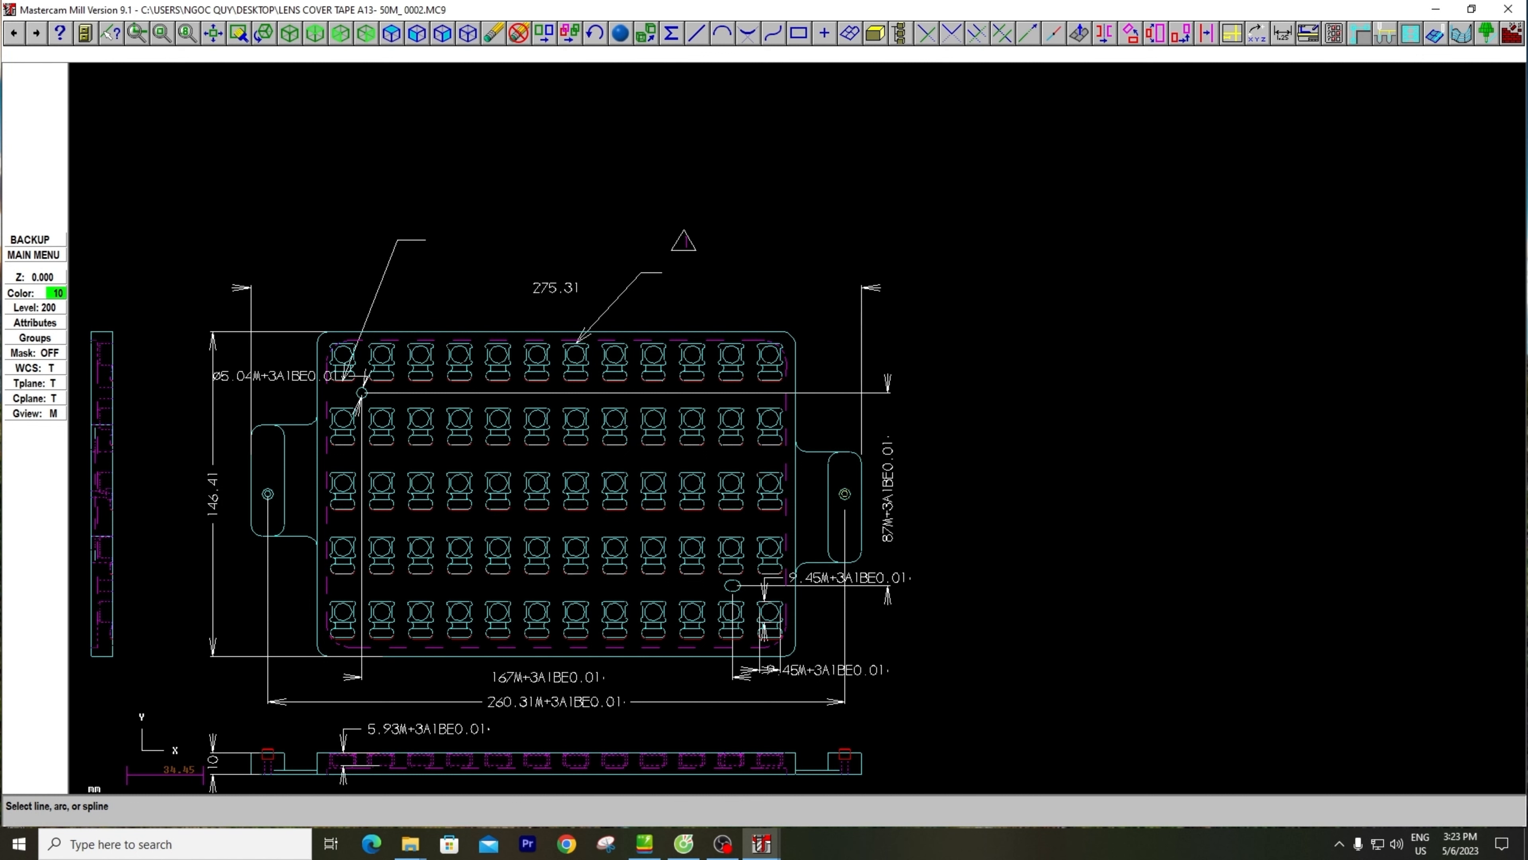
scroll(845, 493, up, 1)
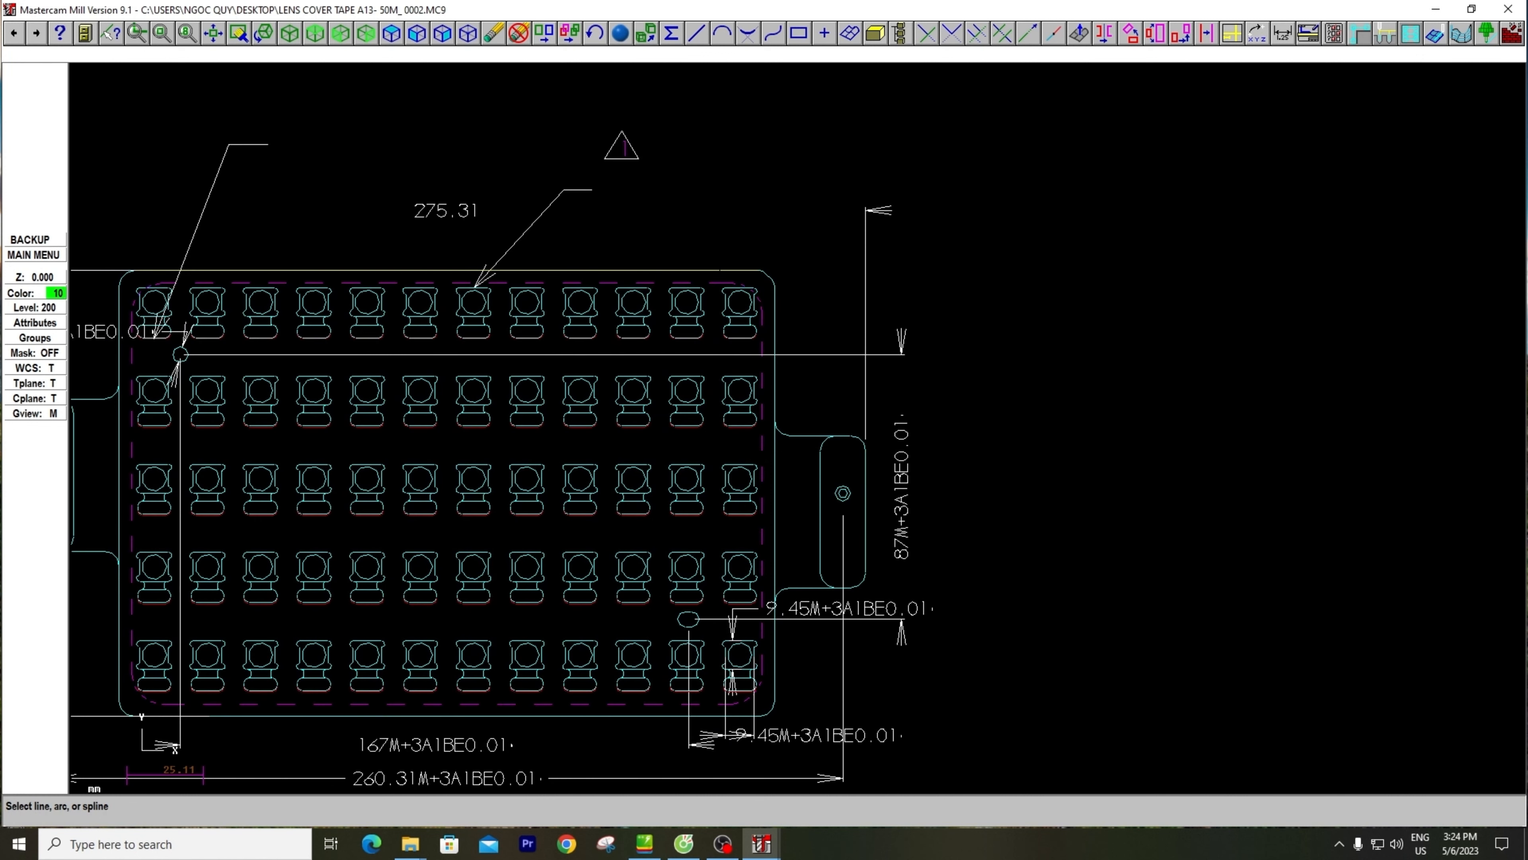
click(724, 270)
scroll(851, 340, down, 4)
scroll(856, 348, up, 2)
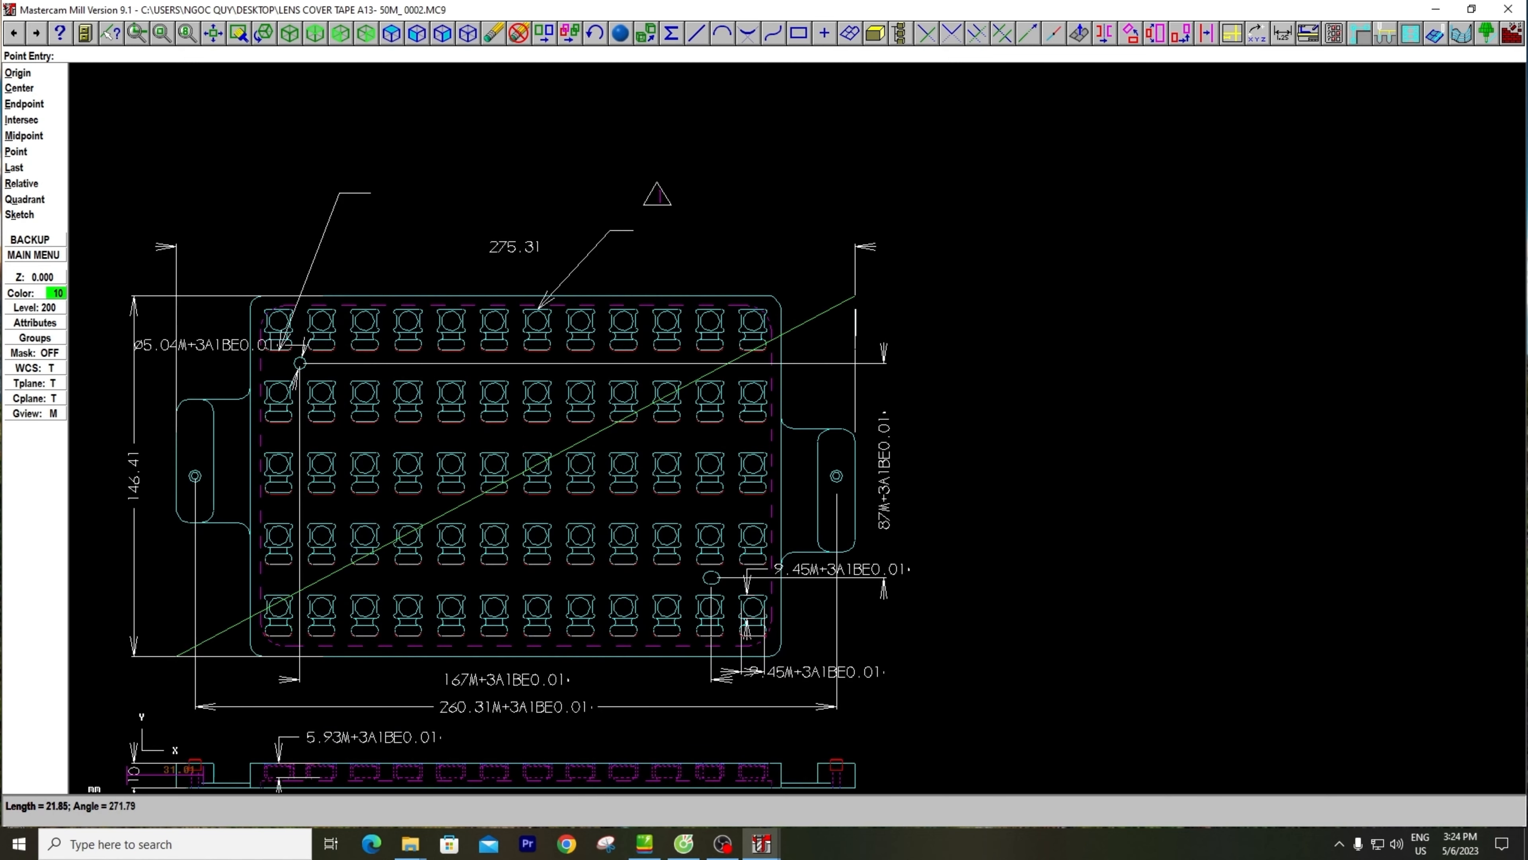
scroll(856, 309, up, 1)
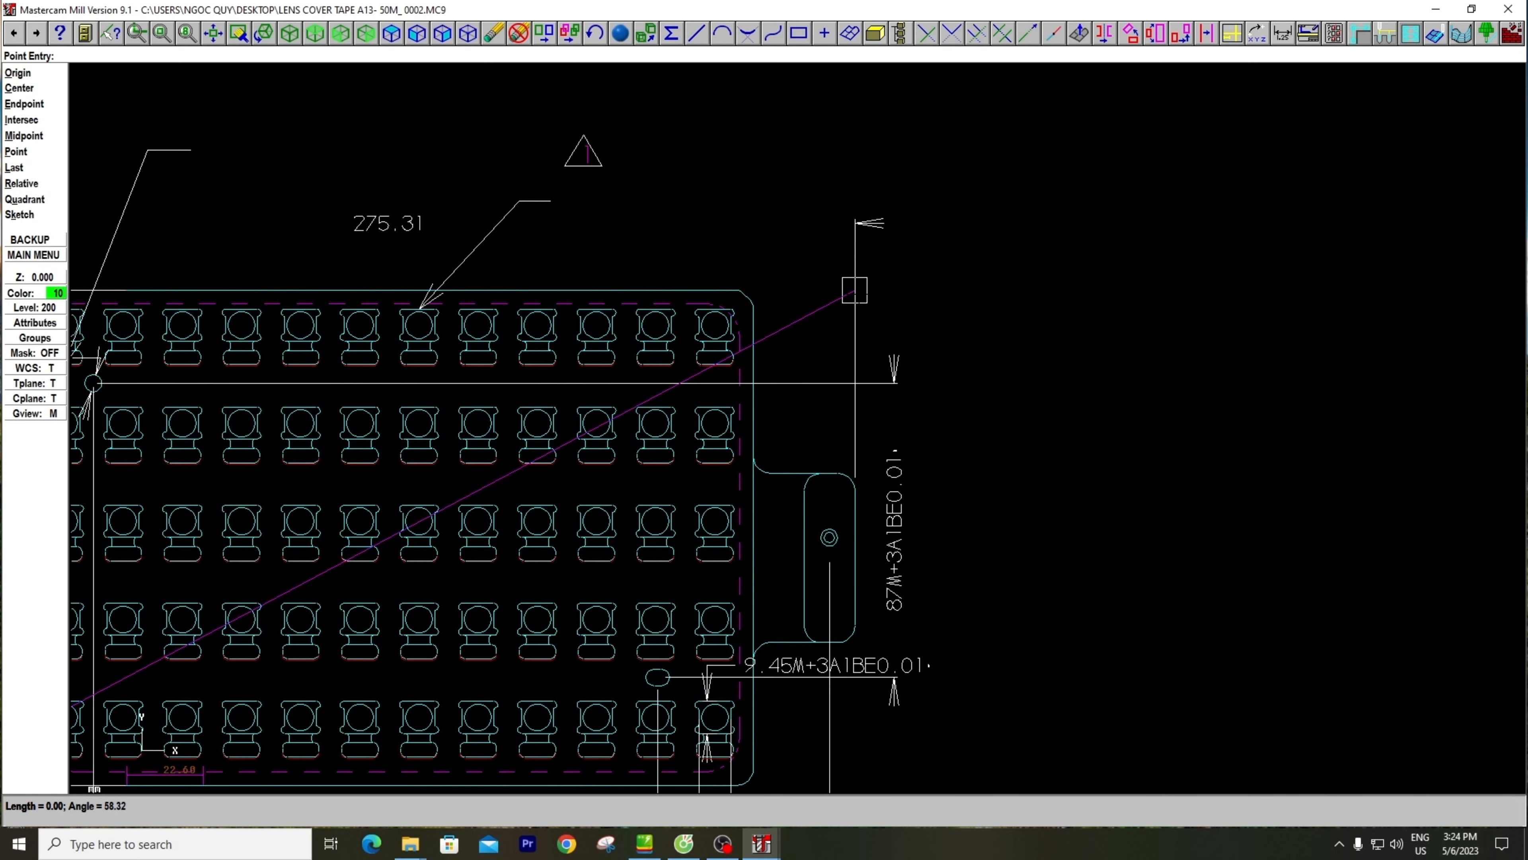
key(Escape)
key(Escape)
key(alt+F1)
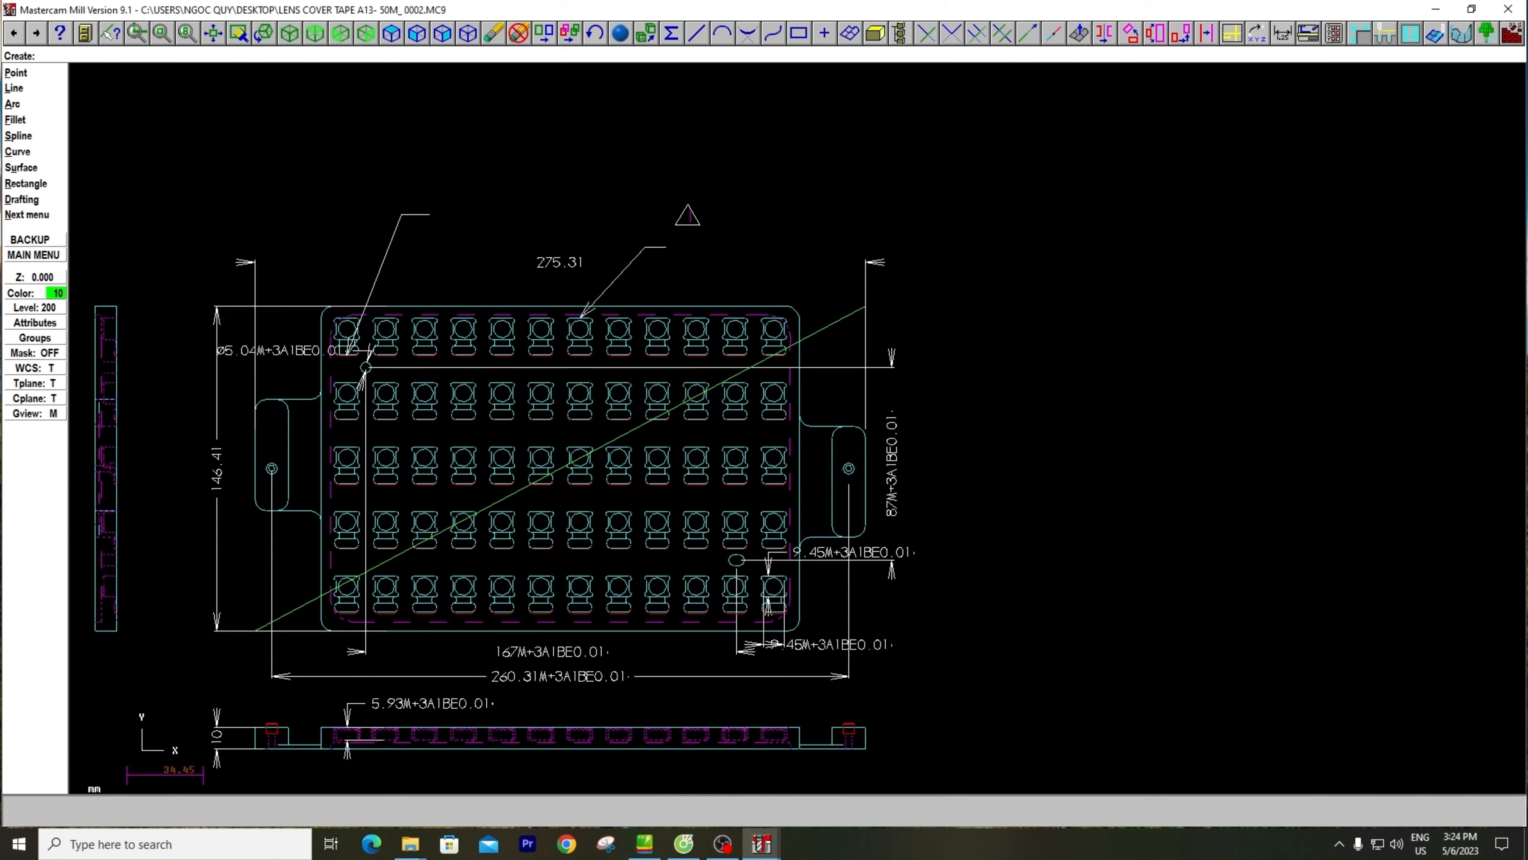
scroll(529, 500, up, 1)
scroll(473, 529, up, 1)
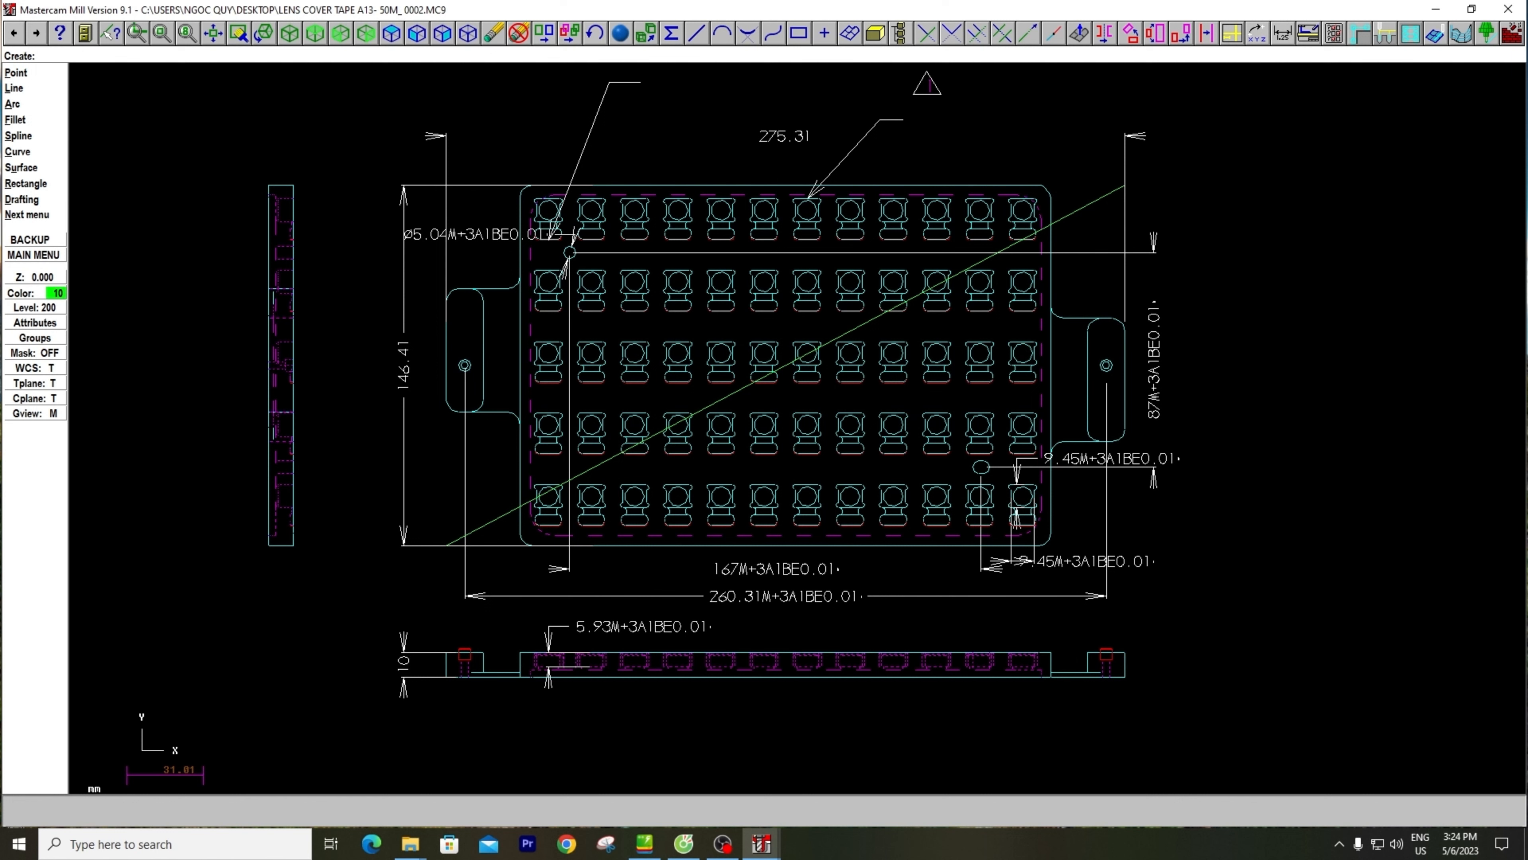
scroll(667, 329, down, 1)
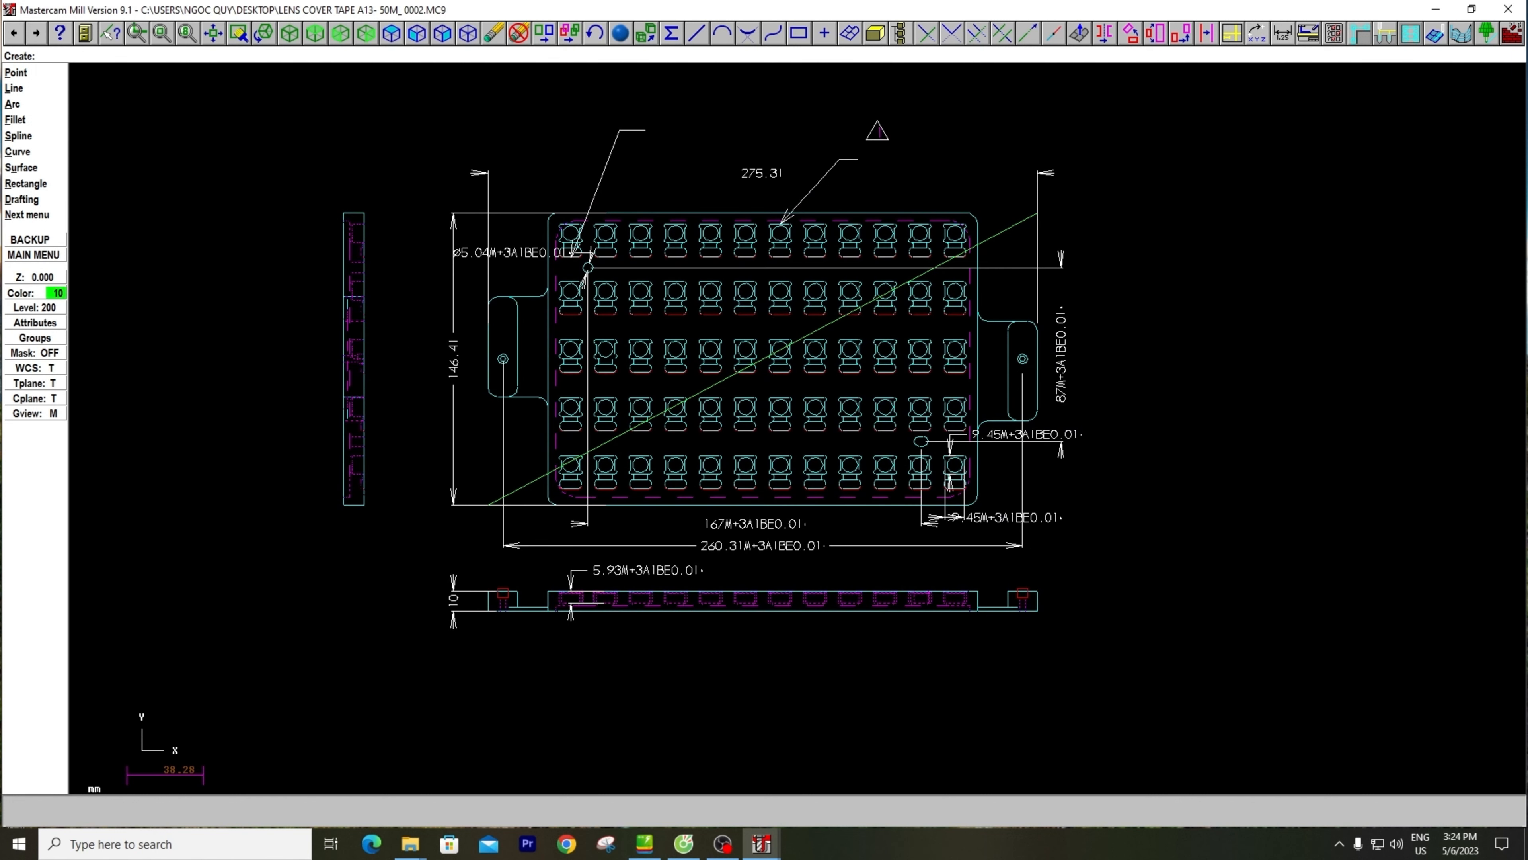
scroll(612, 359, down, 1)
key(Escape)
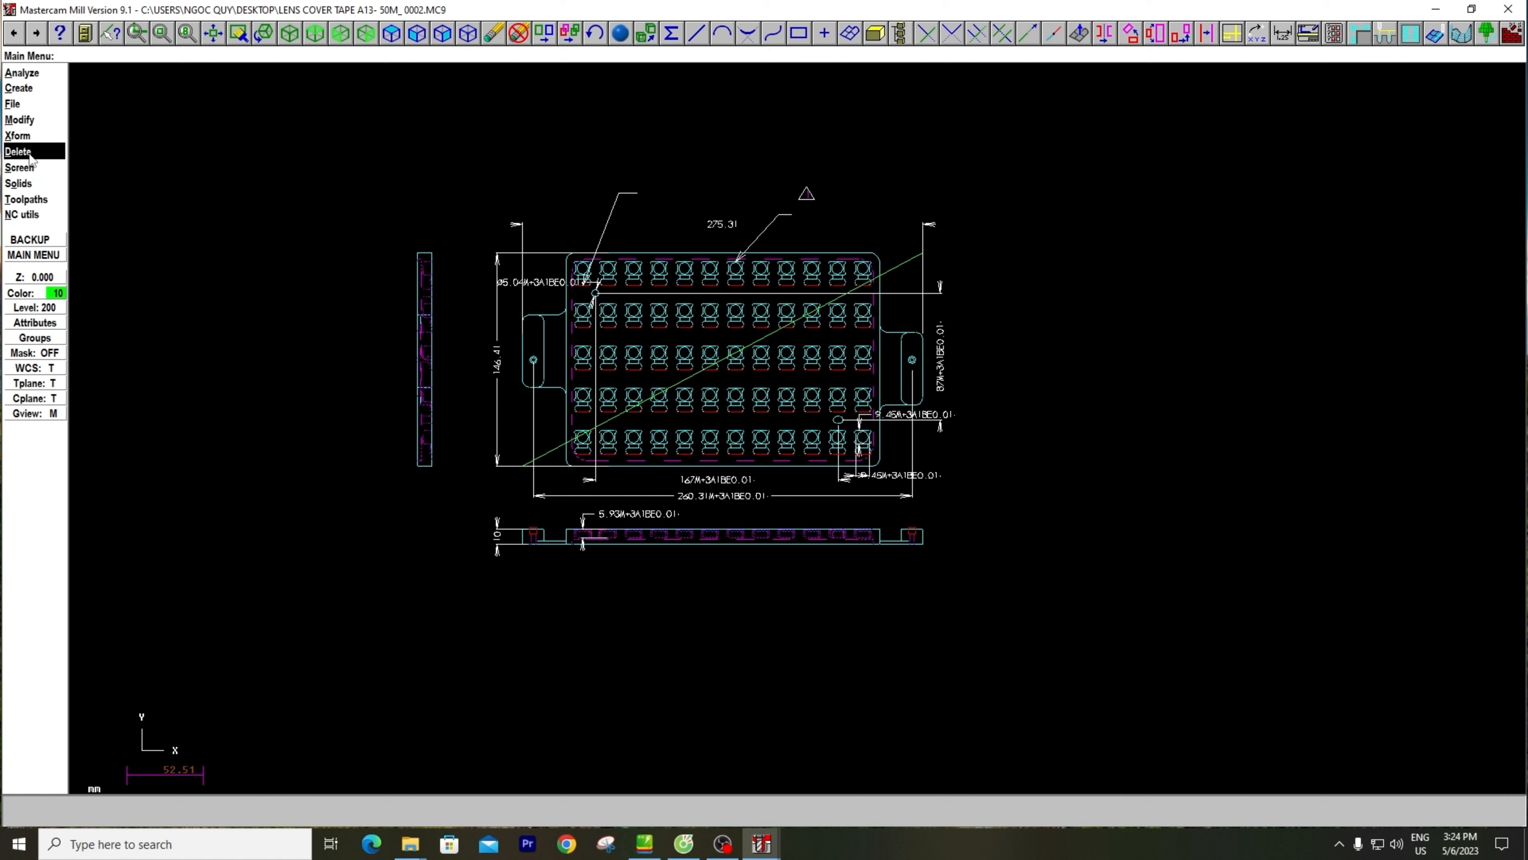
click(30, 138)
click(32, 138)
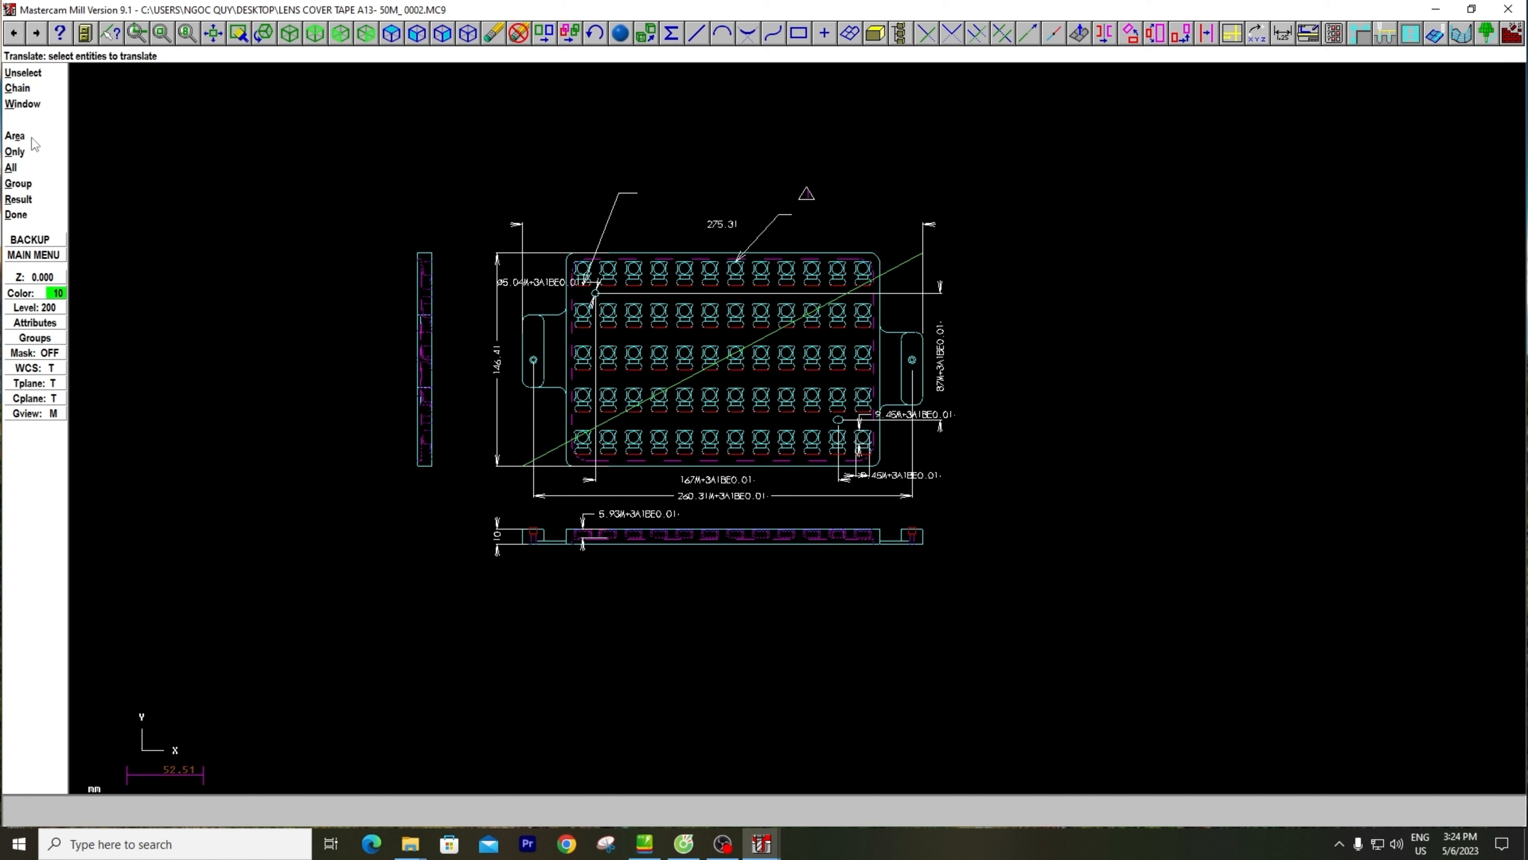
click(34, 105)
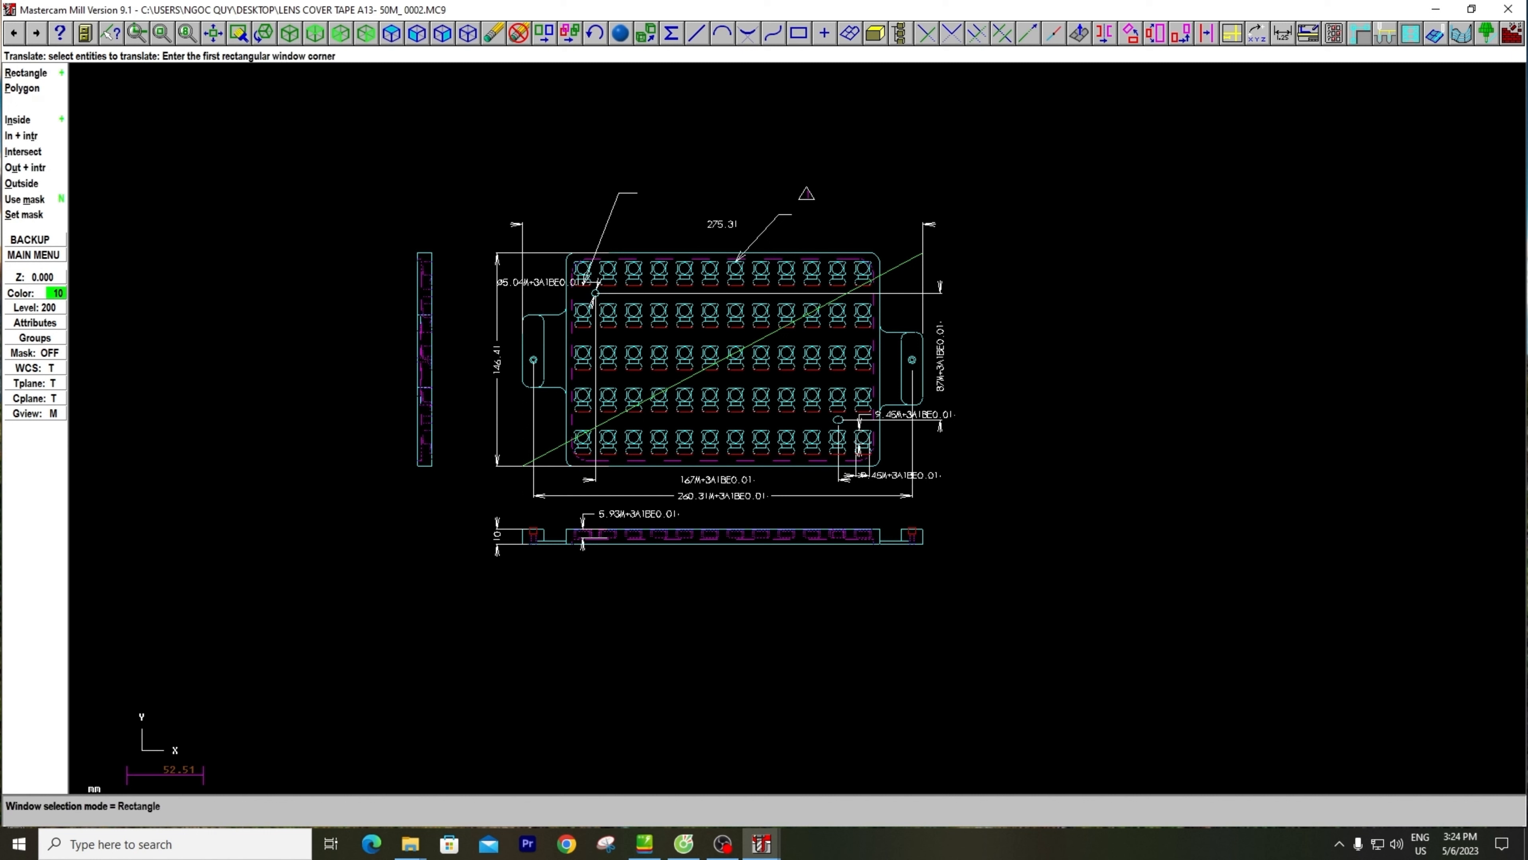
click(280, 130)
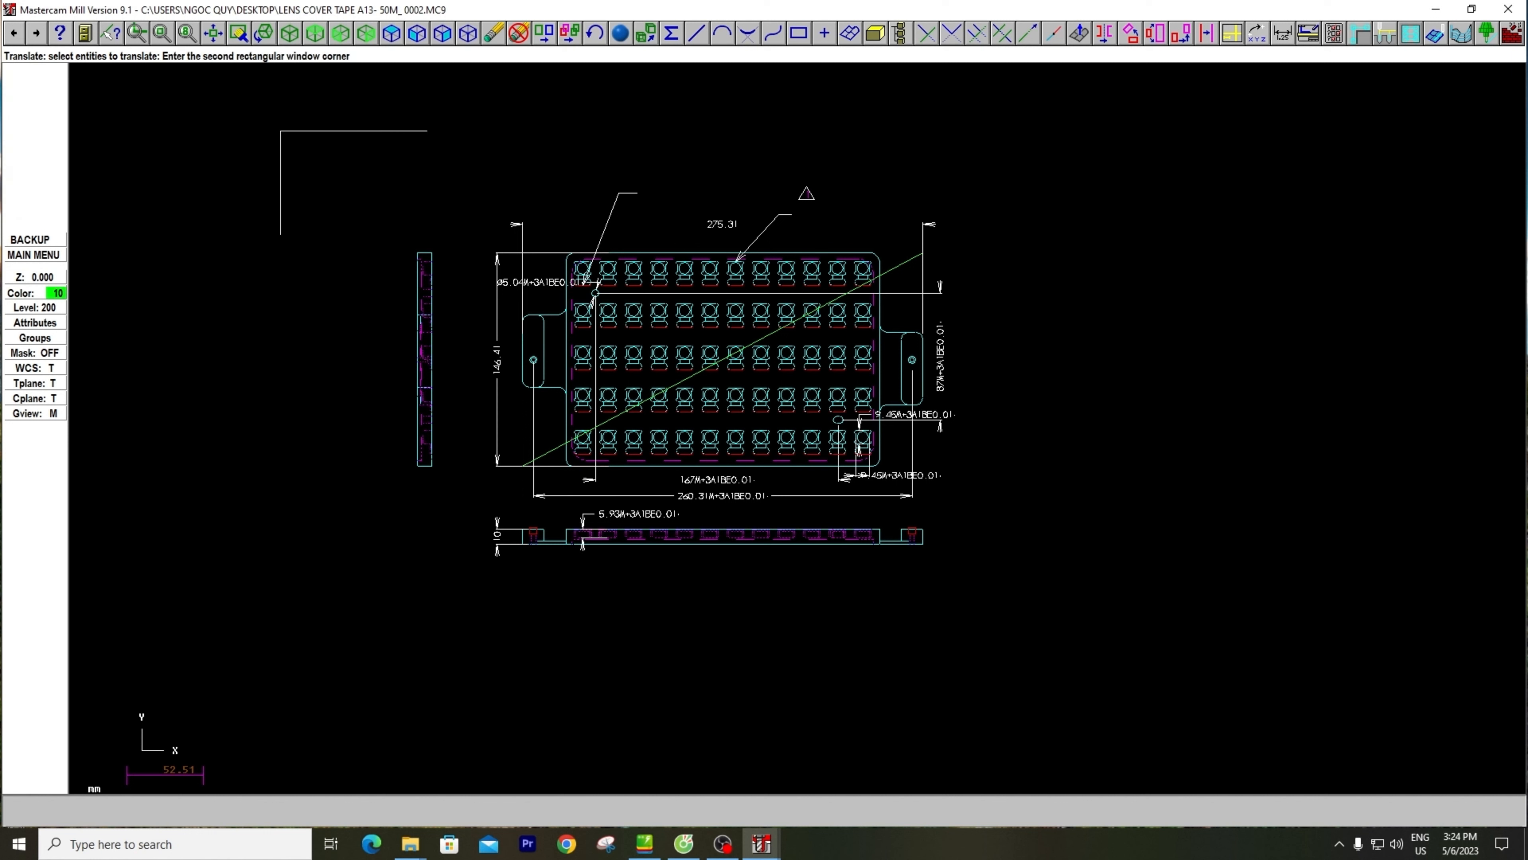
click(1086, 618)
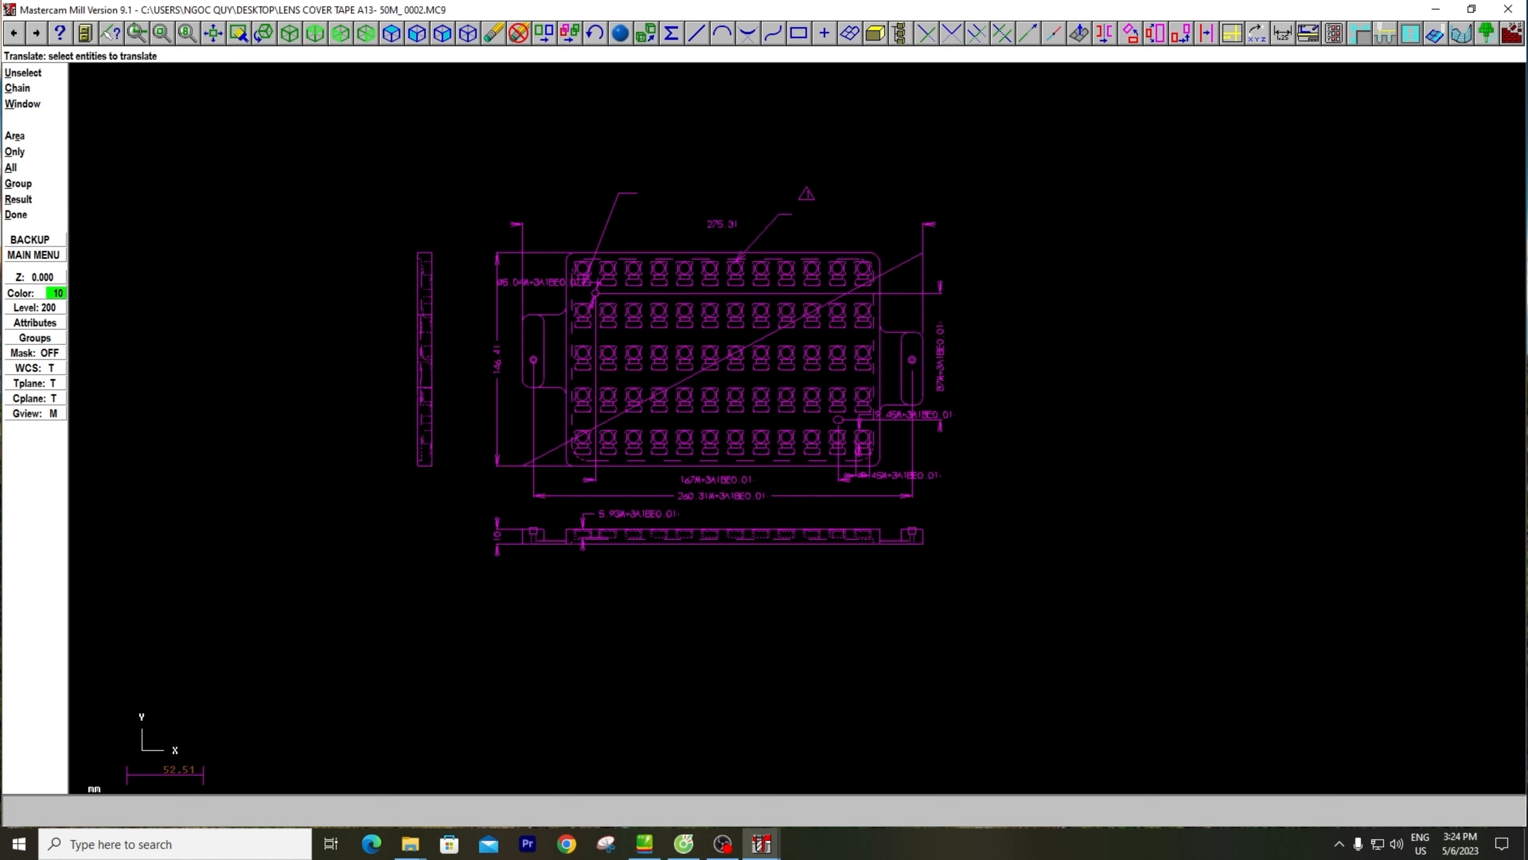
click(26, 216)
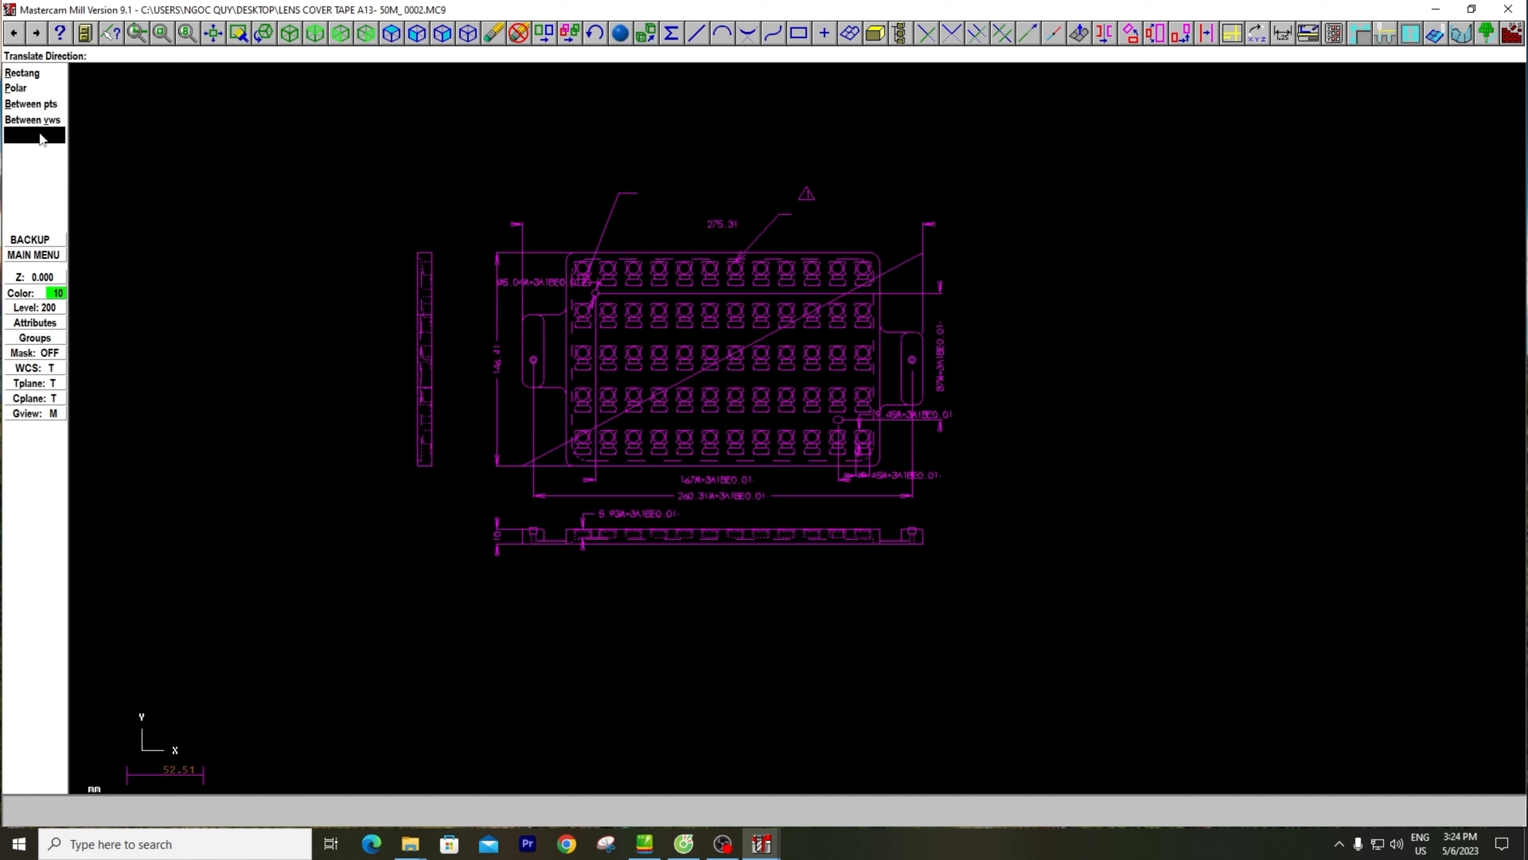
click(38, 109)
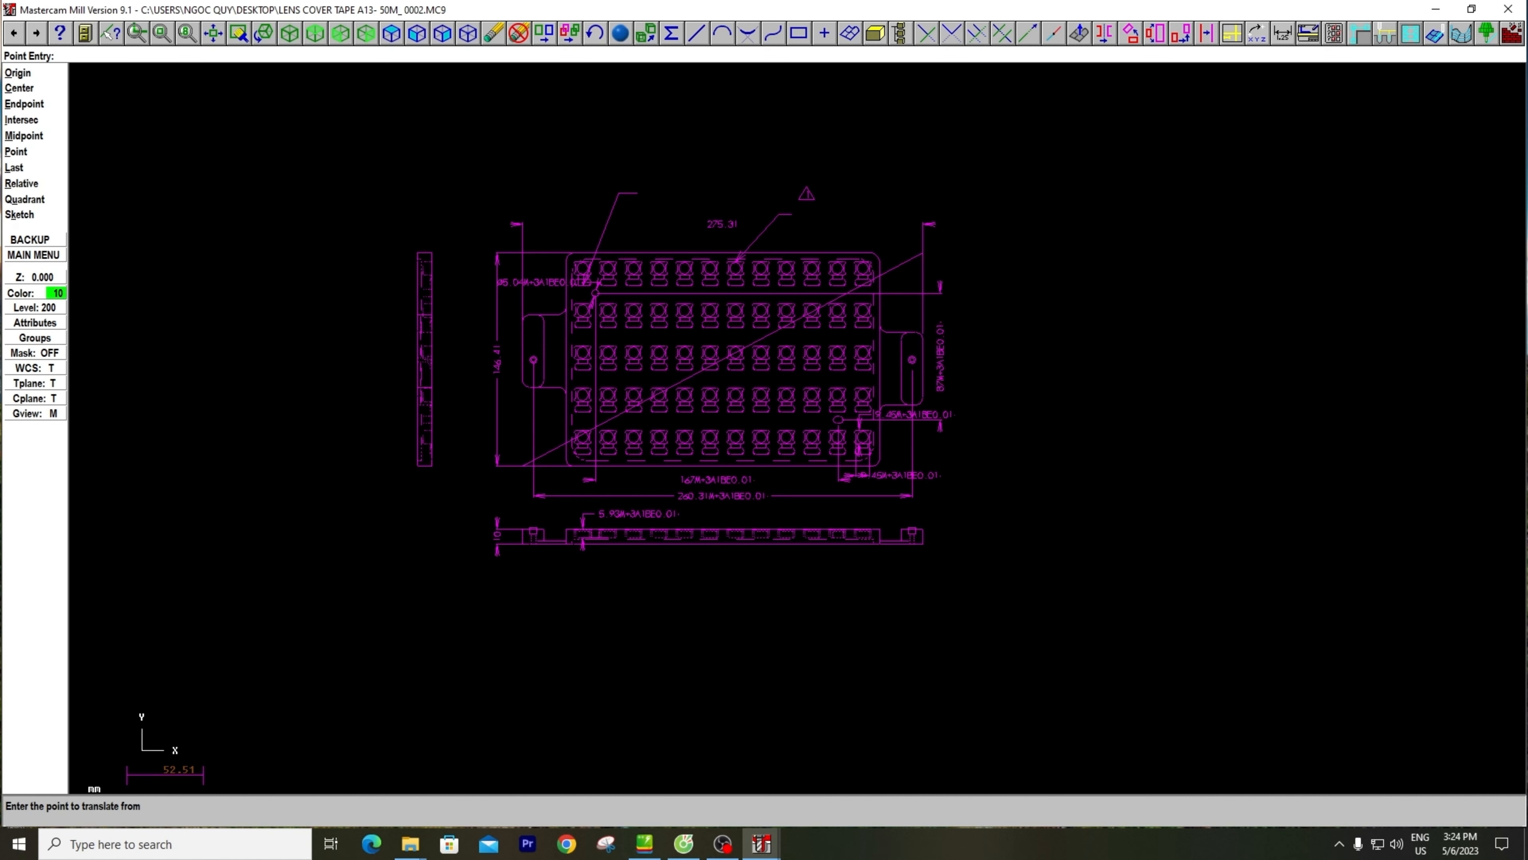
scroll(588, 437, up, 2)
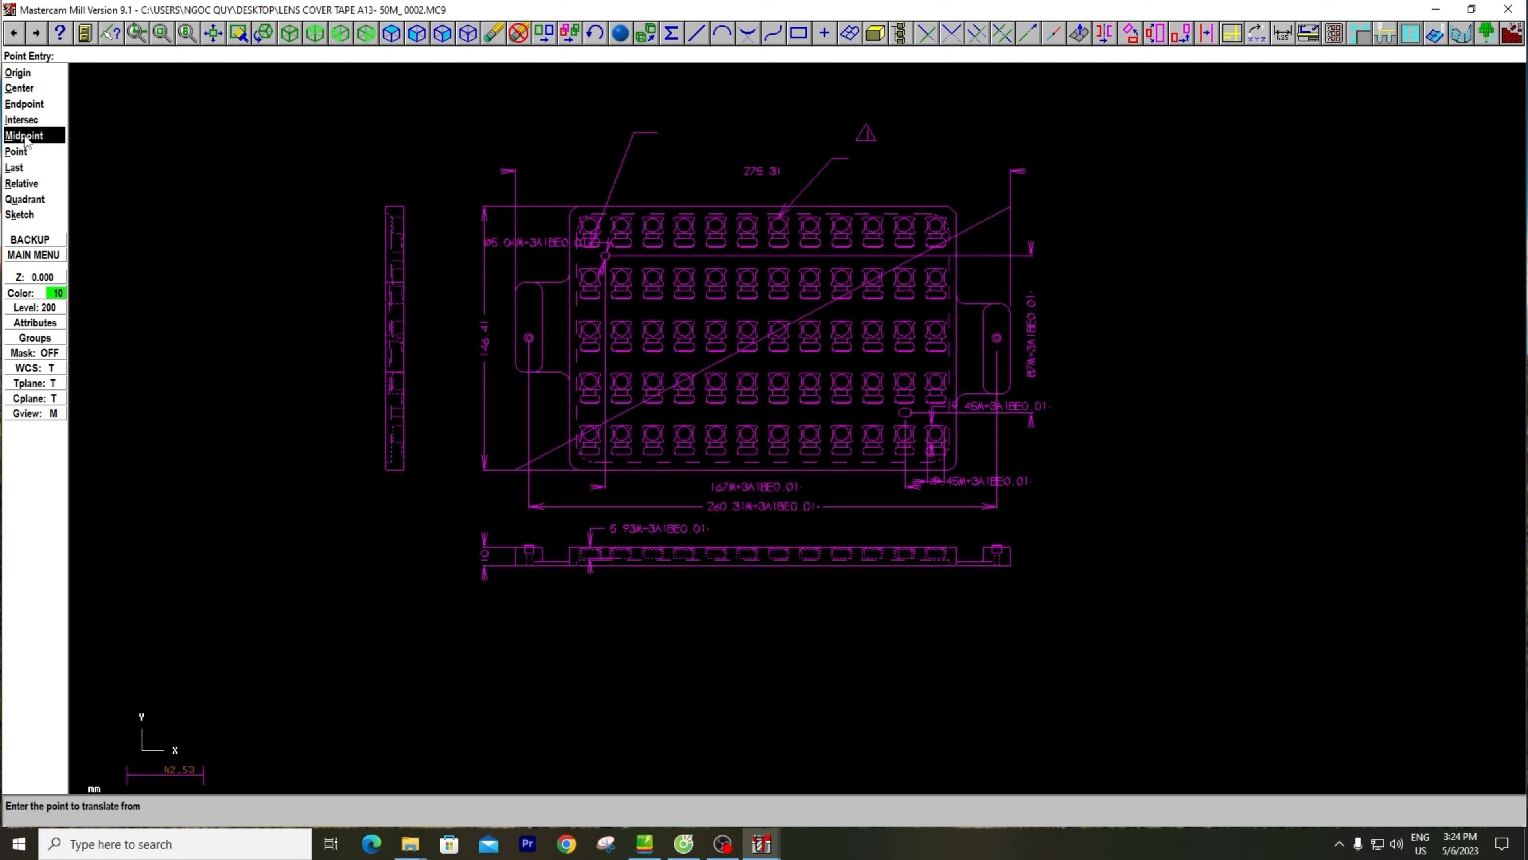
key(Escape)
key(Escape)
key(Escape)
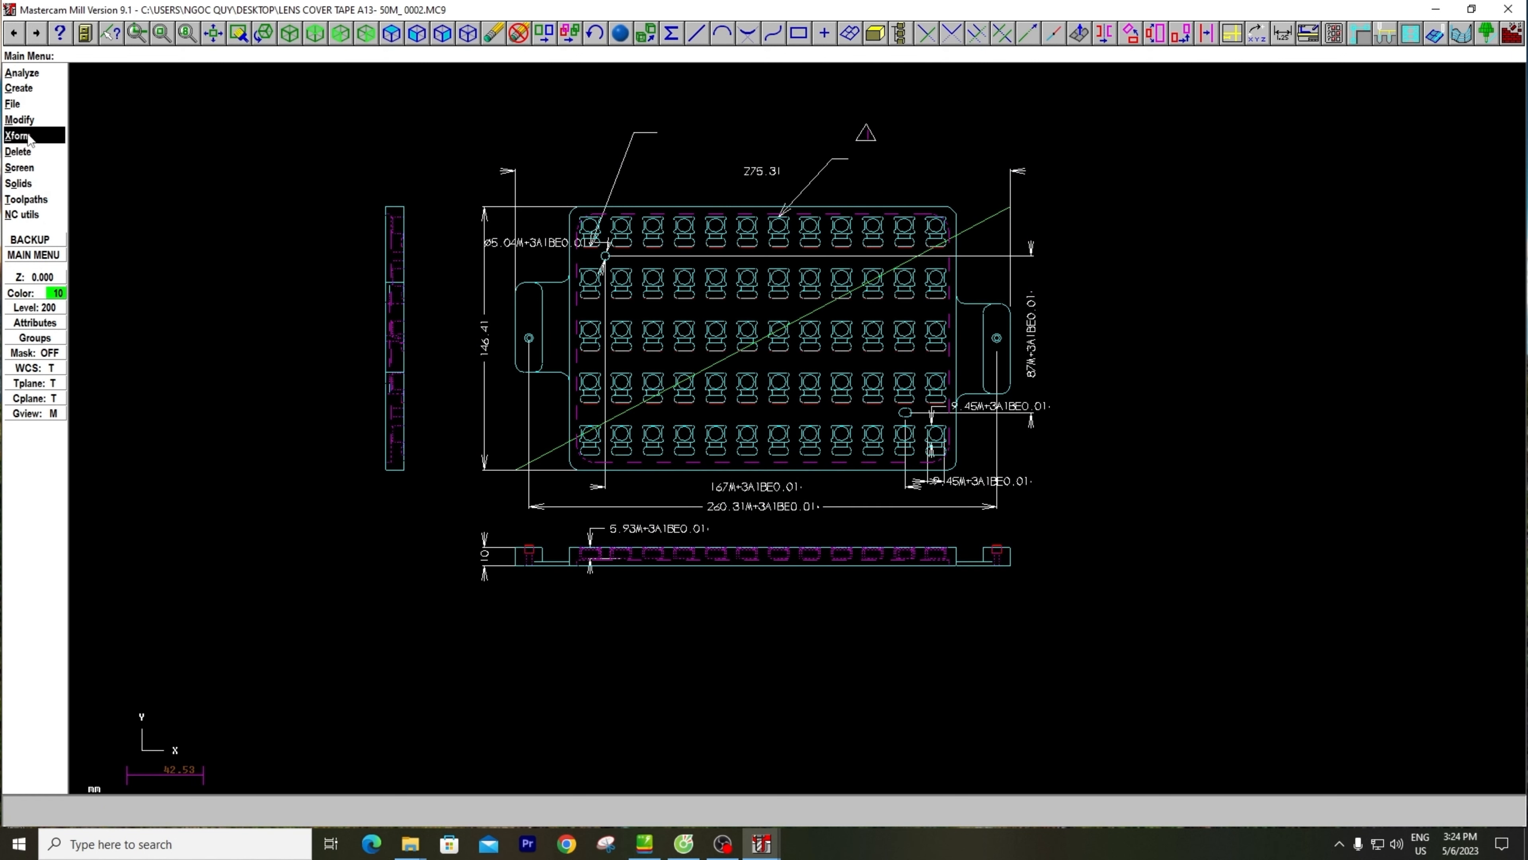
Start a Translate on the whole drawing, window-selecting all three views, the dimensions and the diagonal line
click(26, 137)
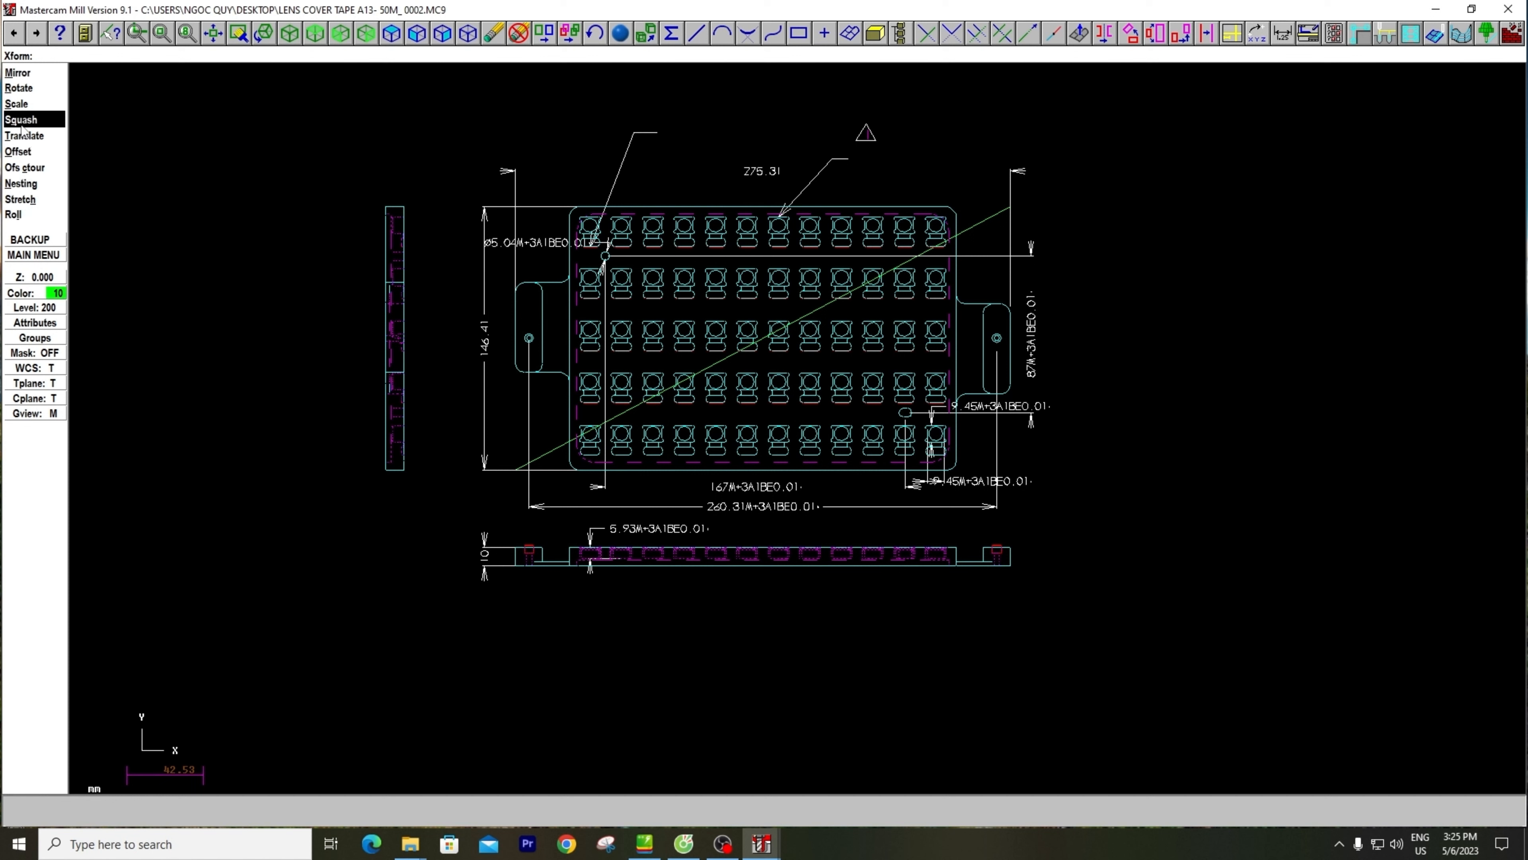
click(24, 136)
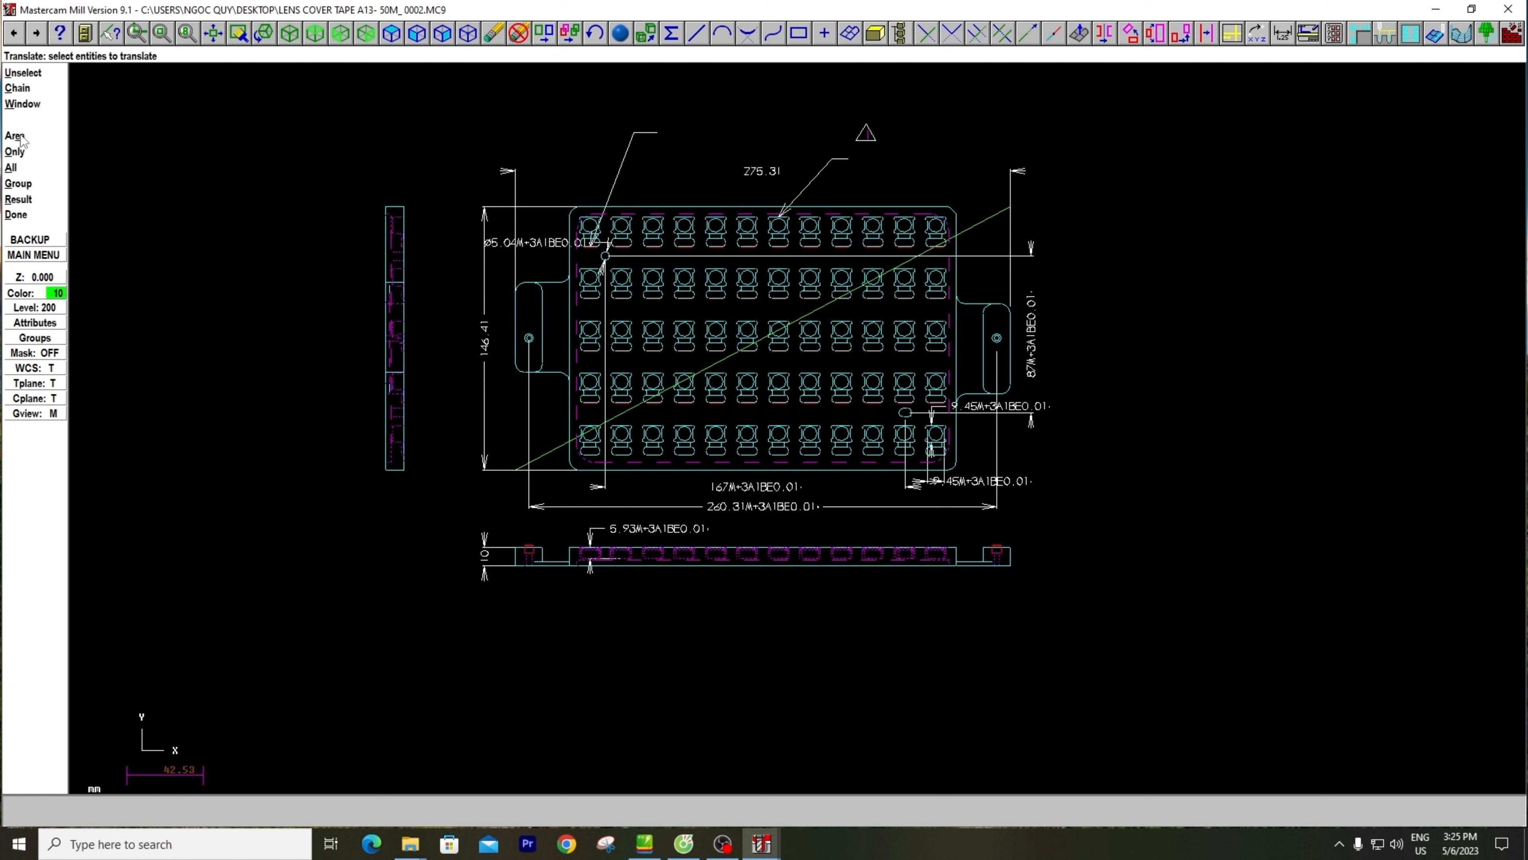
click(27, 105)
click(275, 101)
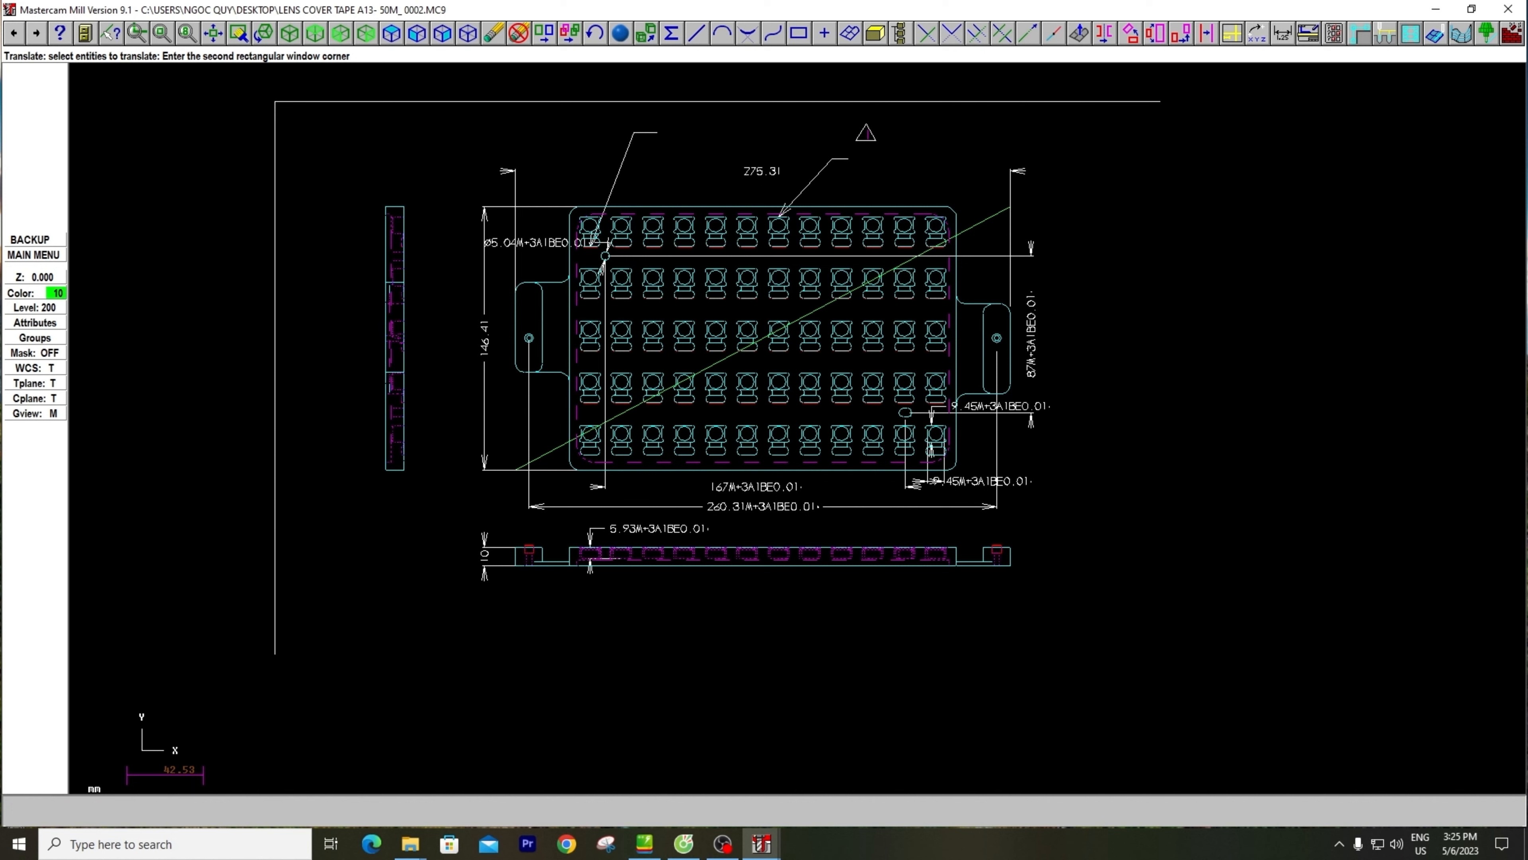
click(1136, 638)
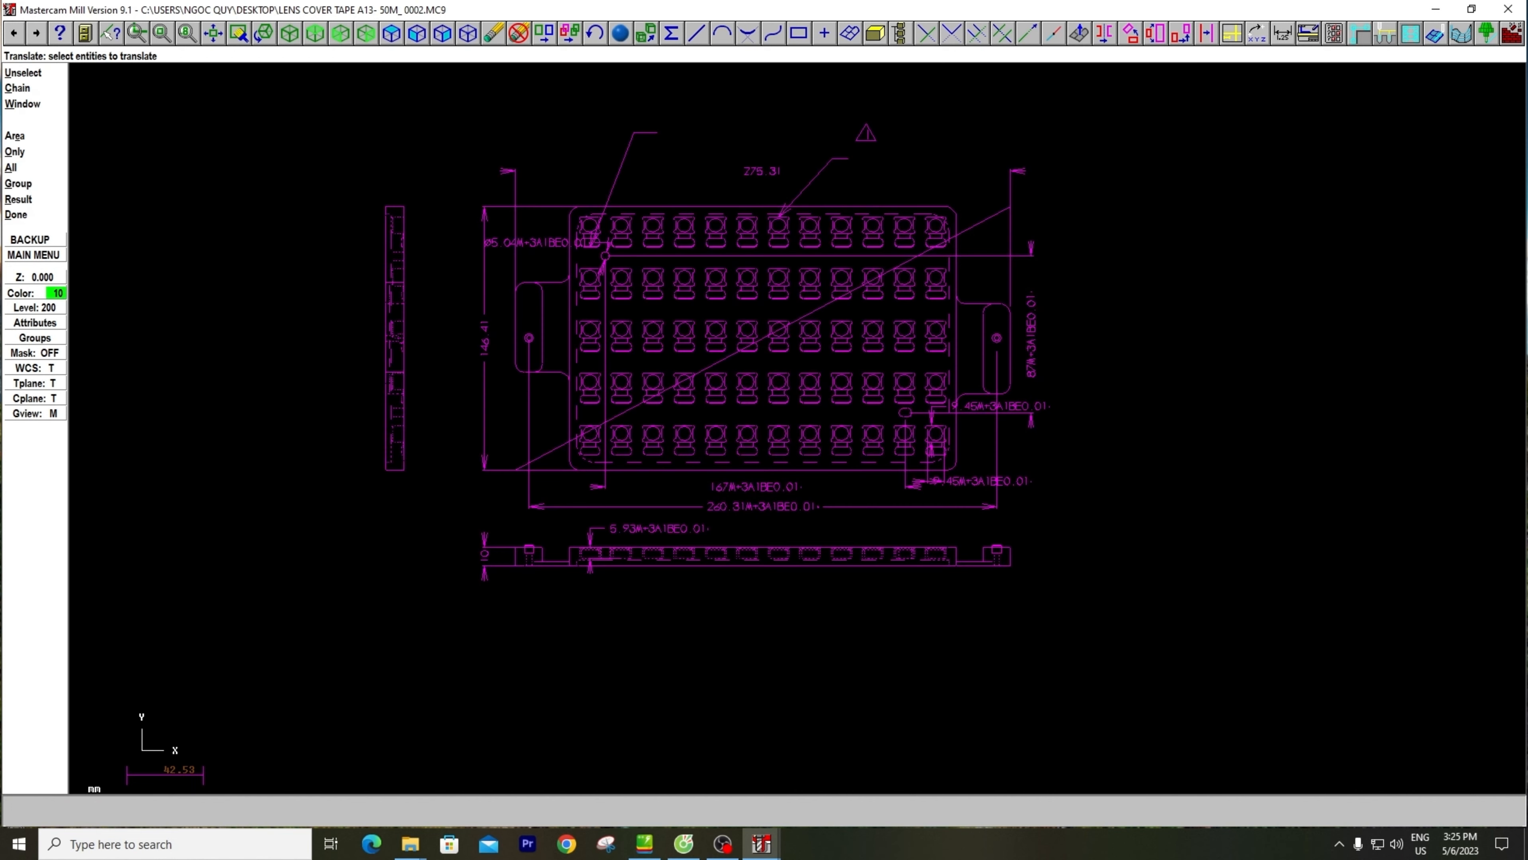
click(16, 215)
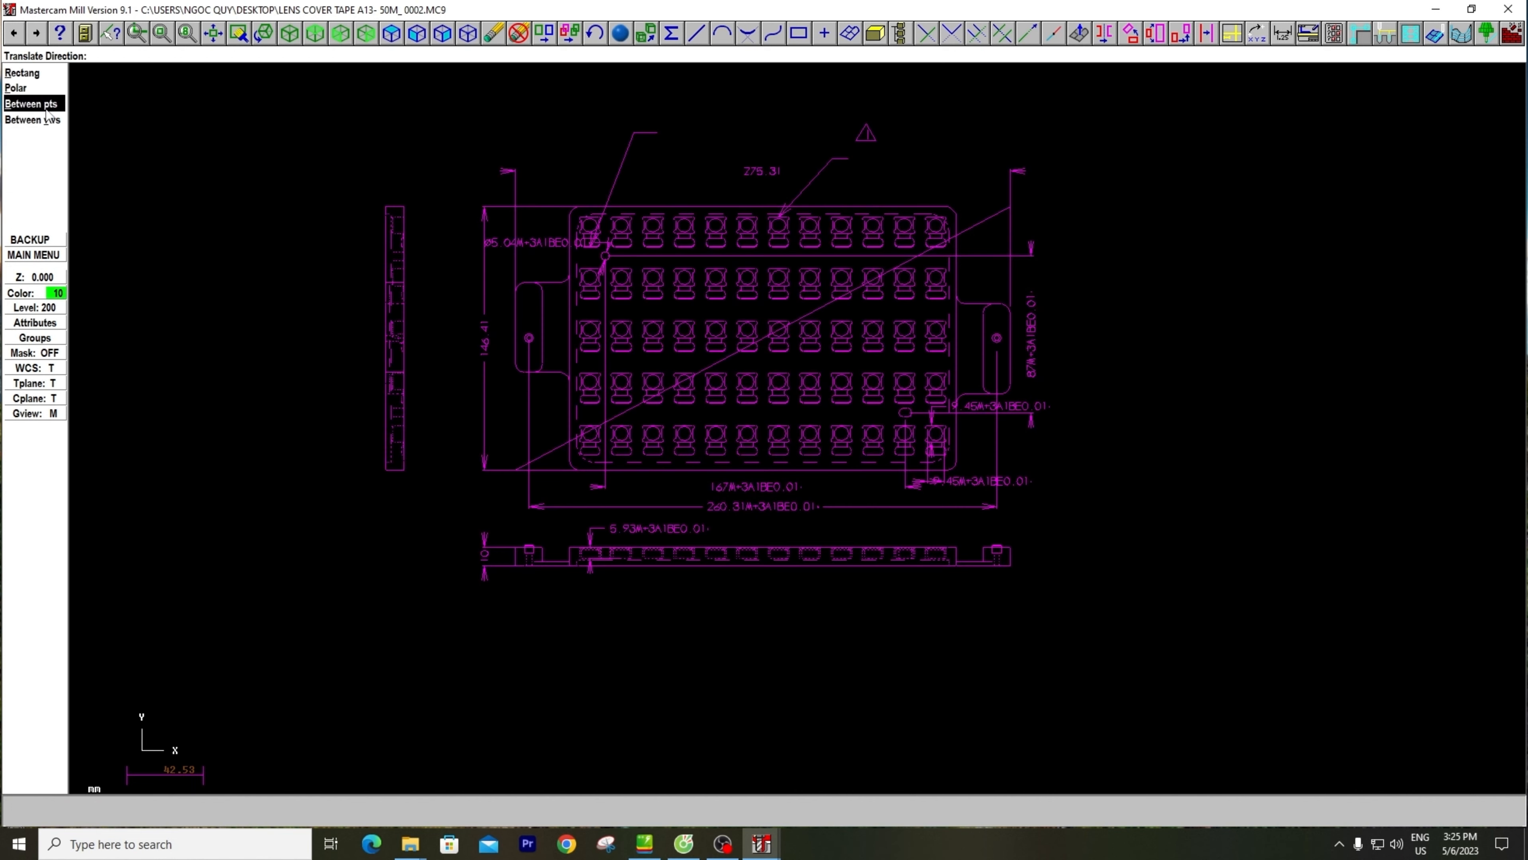
Move the selection between points, from the diagonal line's midpoint to the origin, using the Move operation with 1 step
click(31, 107)
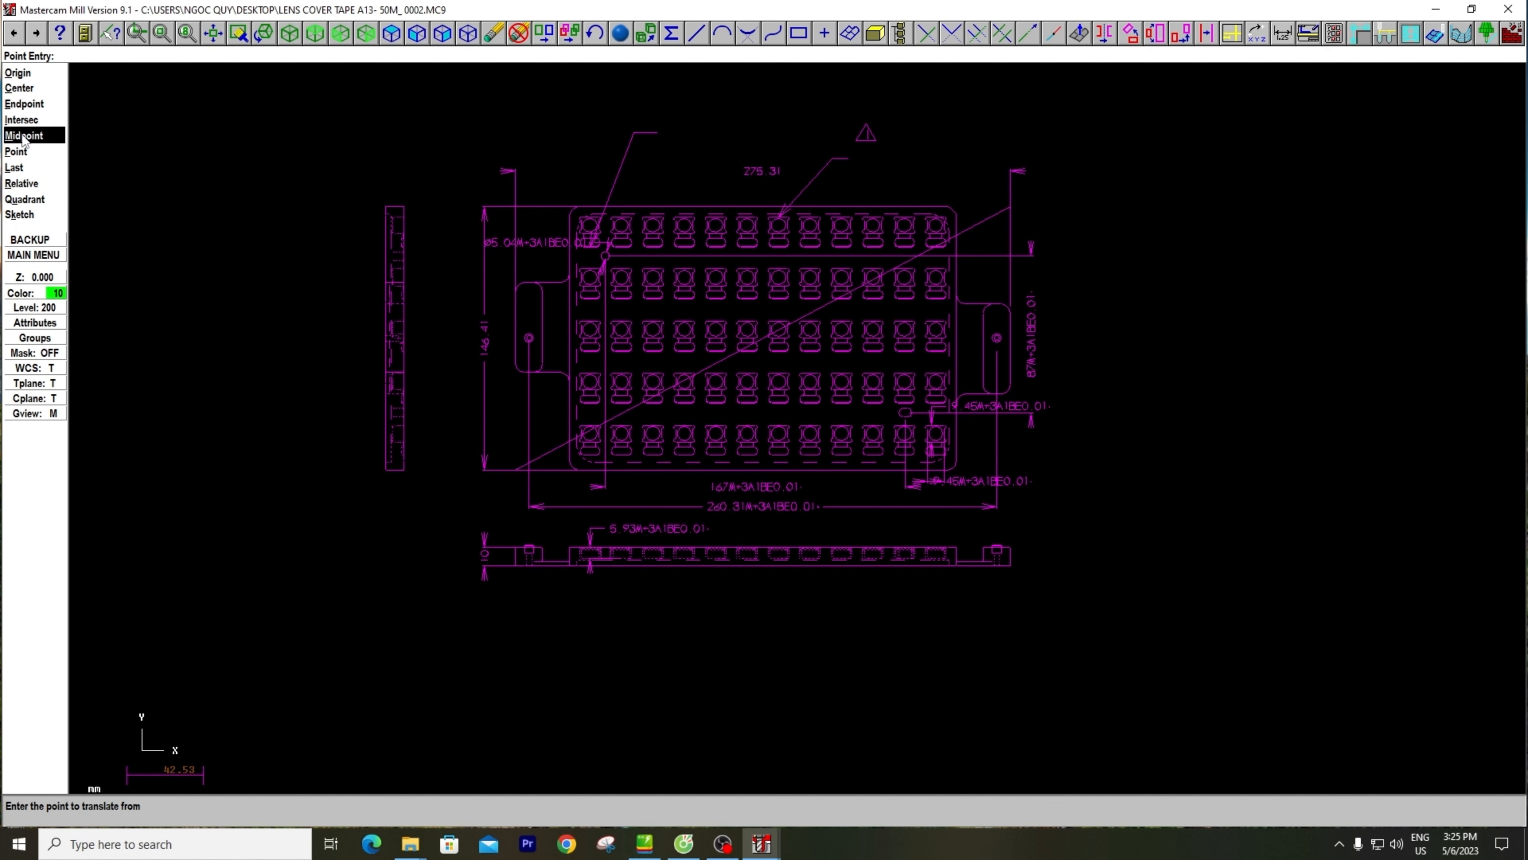
click(24, 140)
scroll(546, 468, up, 2)
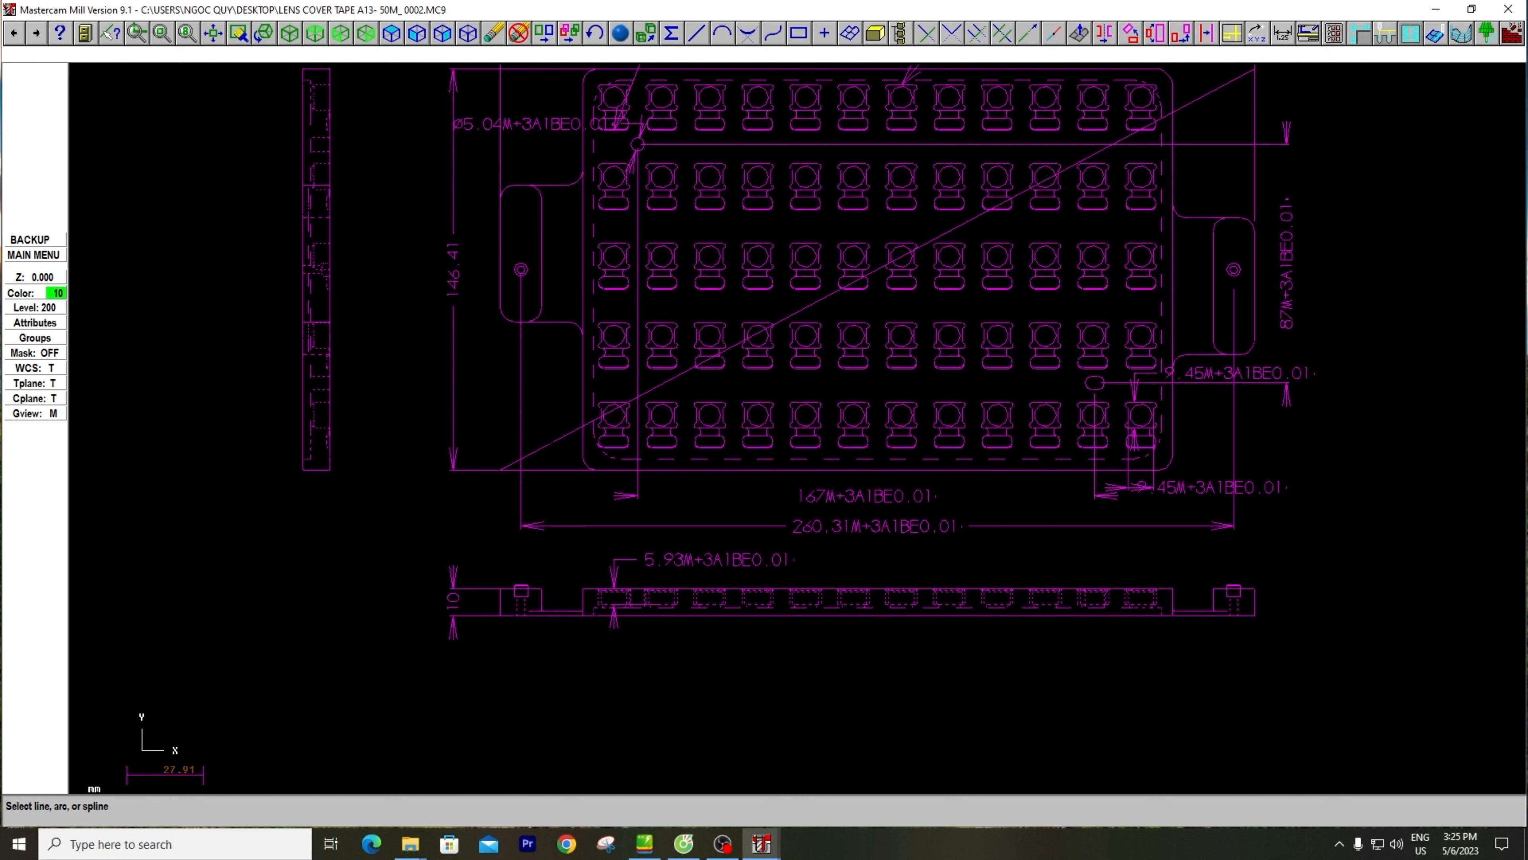
click(567, 430)
scroll(915, 289, down, 3)
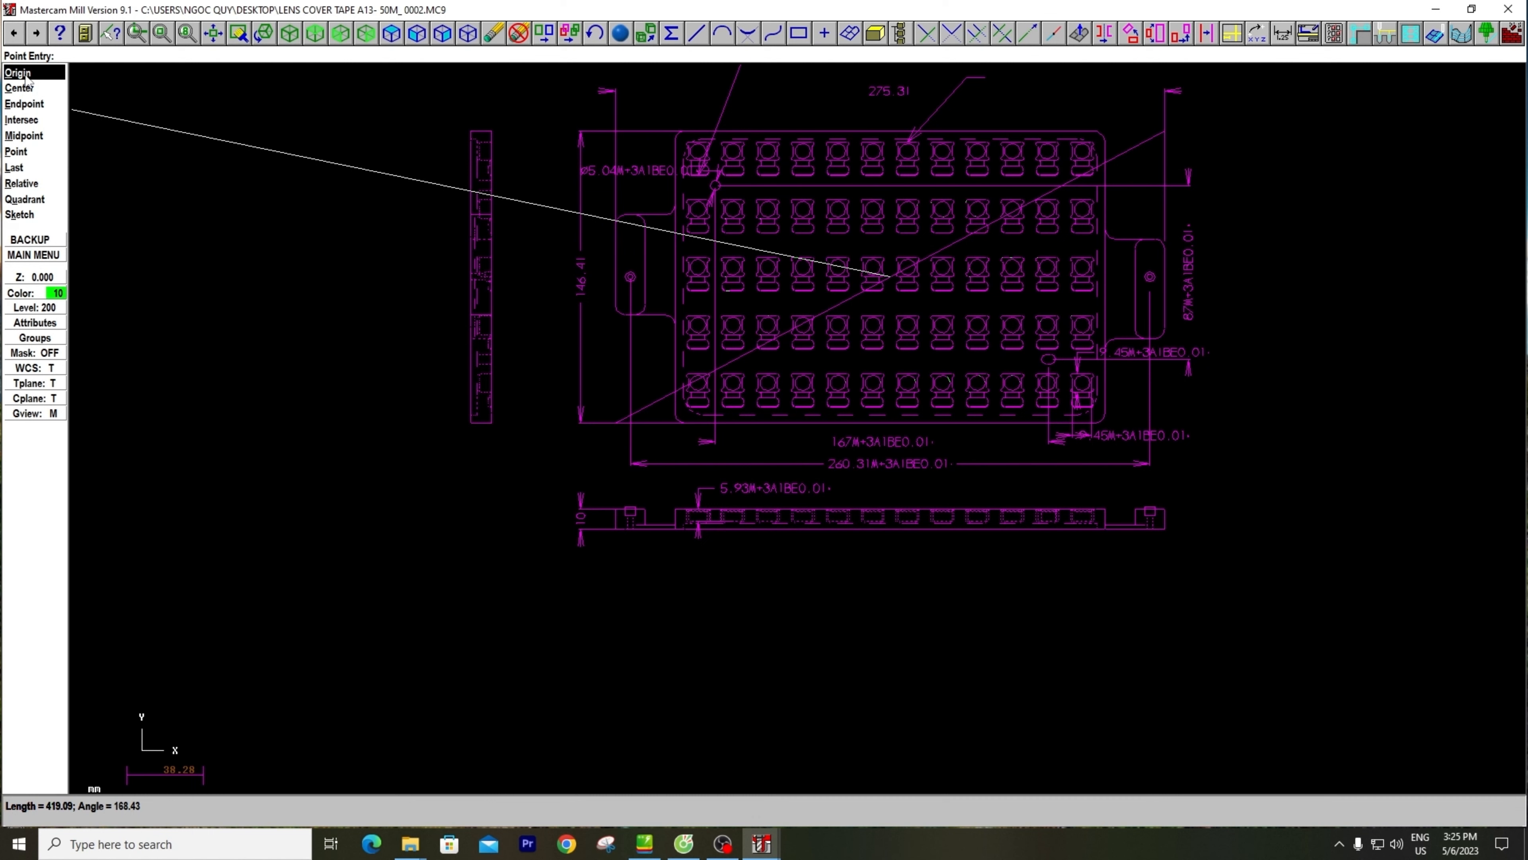
scroll(469, 422, down, 1)
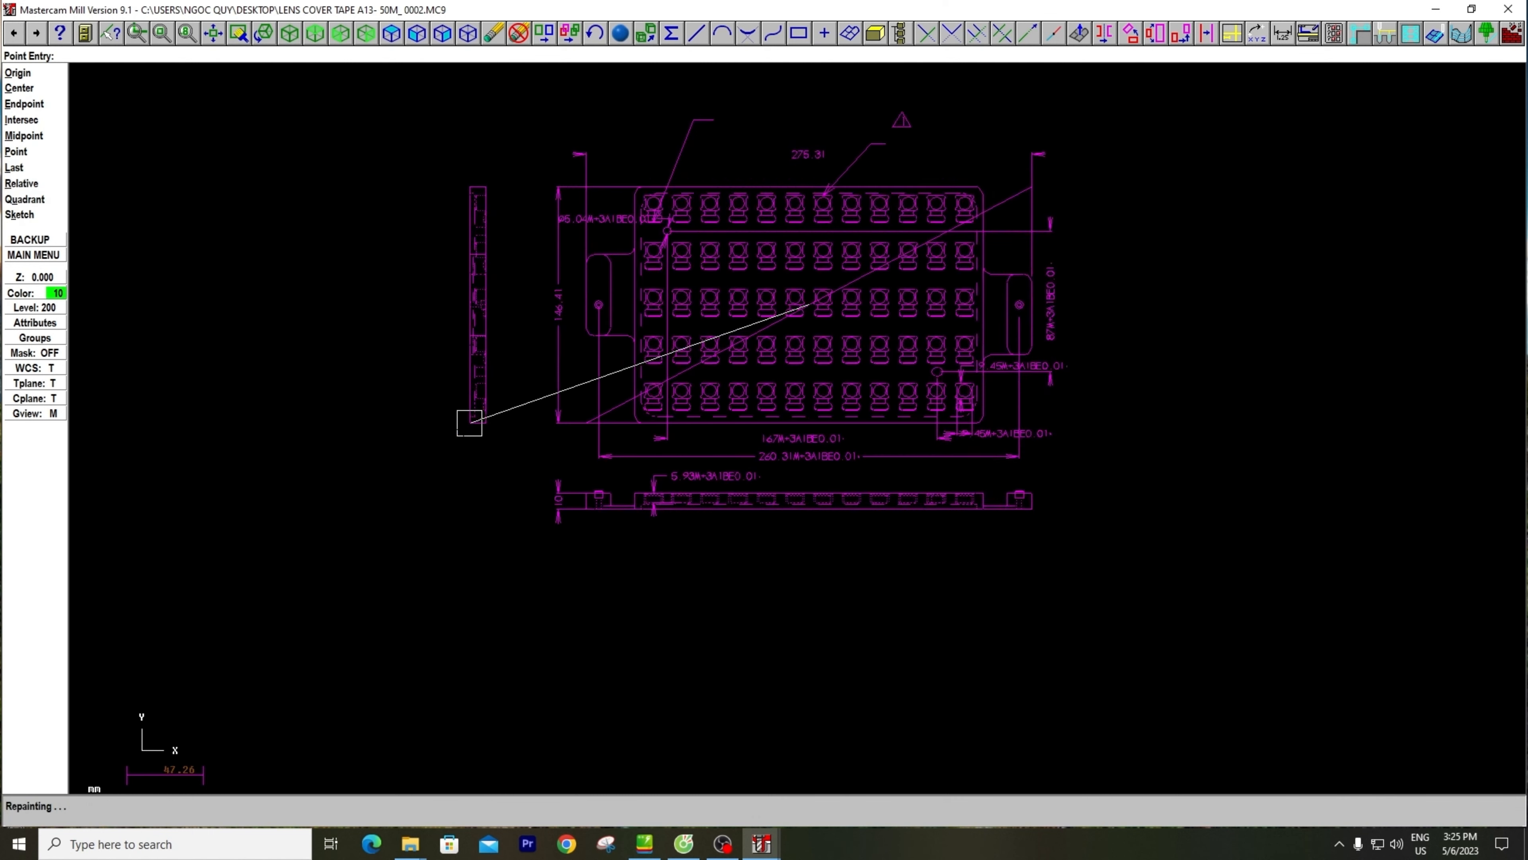
scroll(470, 422, down, 1)
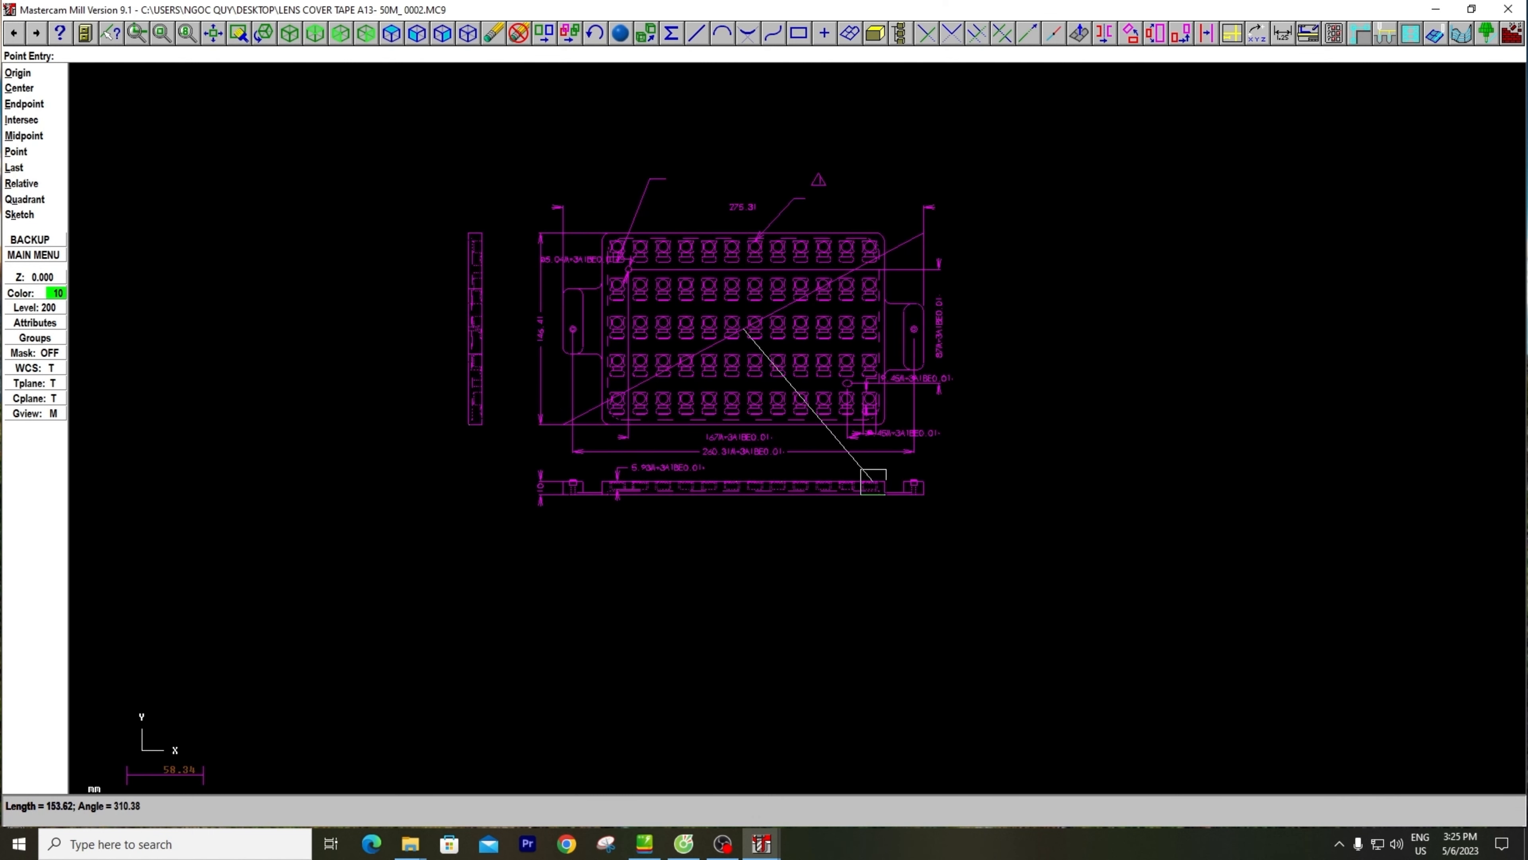
click(26, 77)
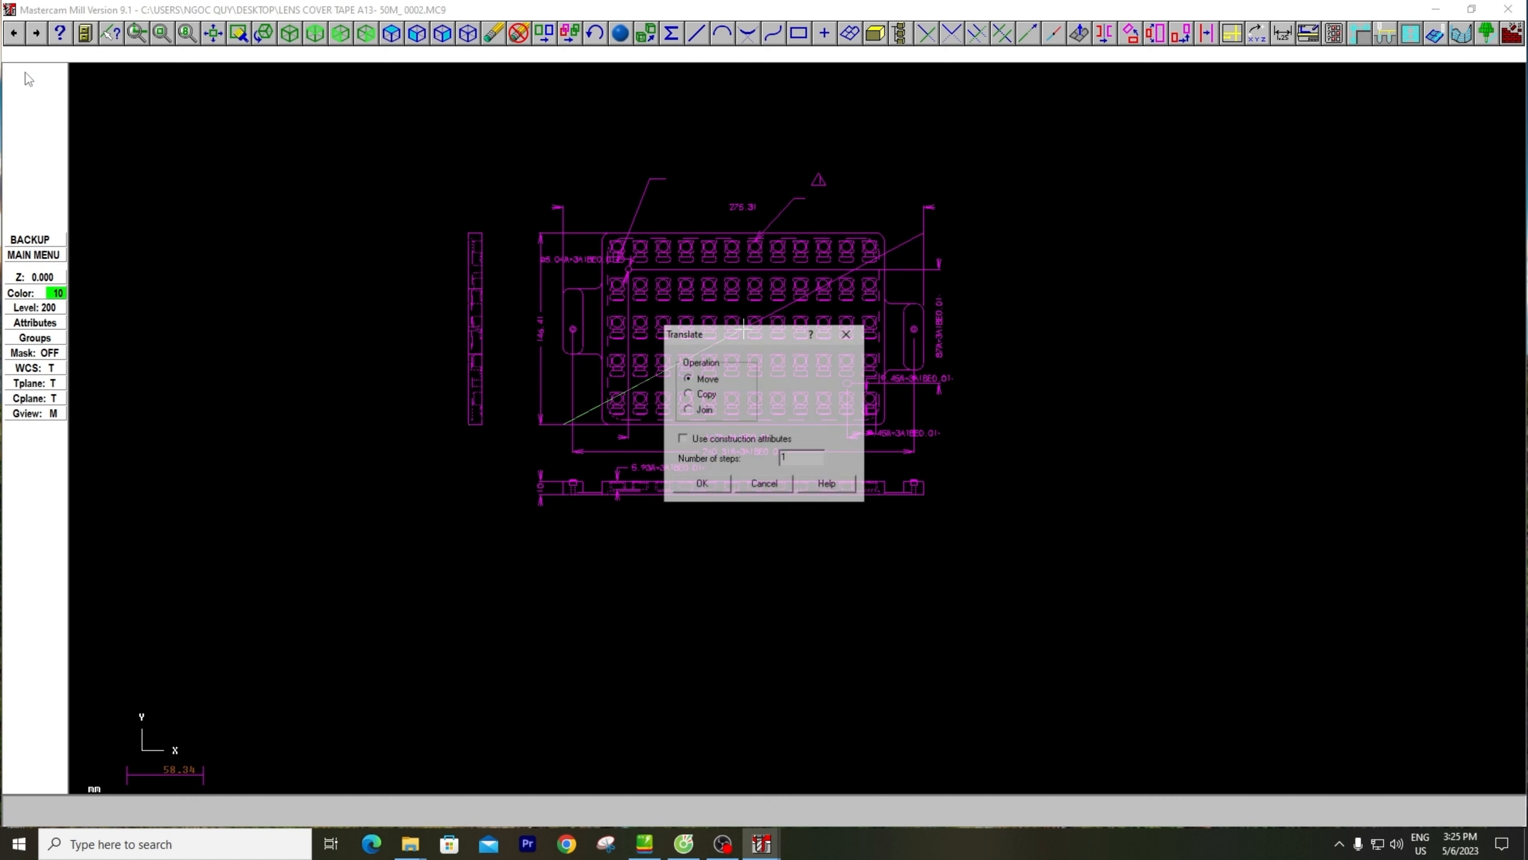
click(702, 484)
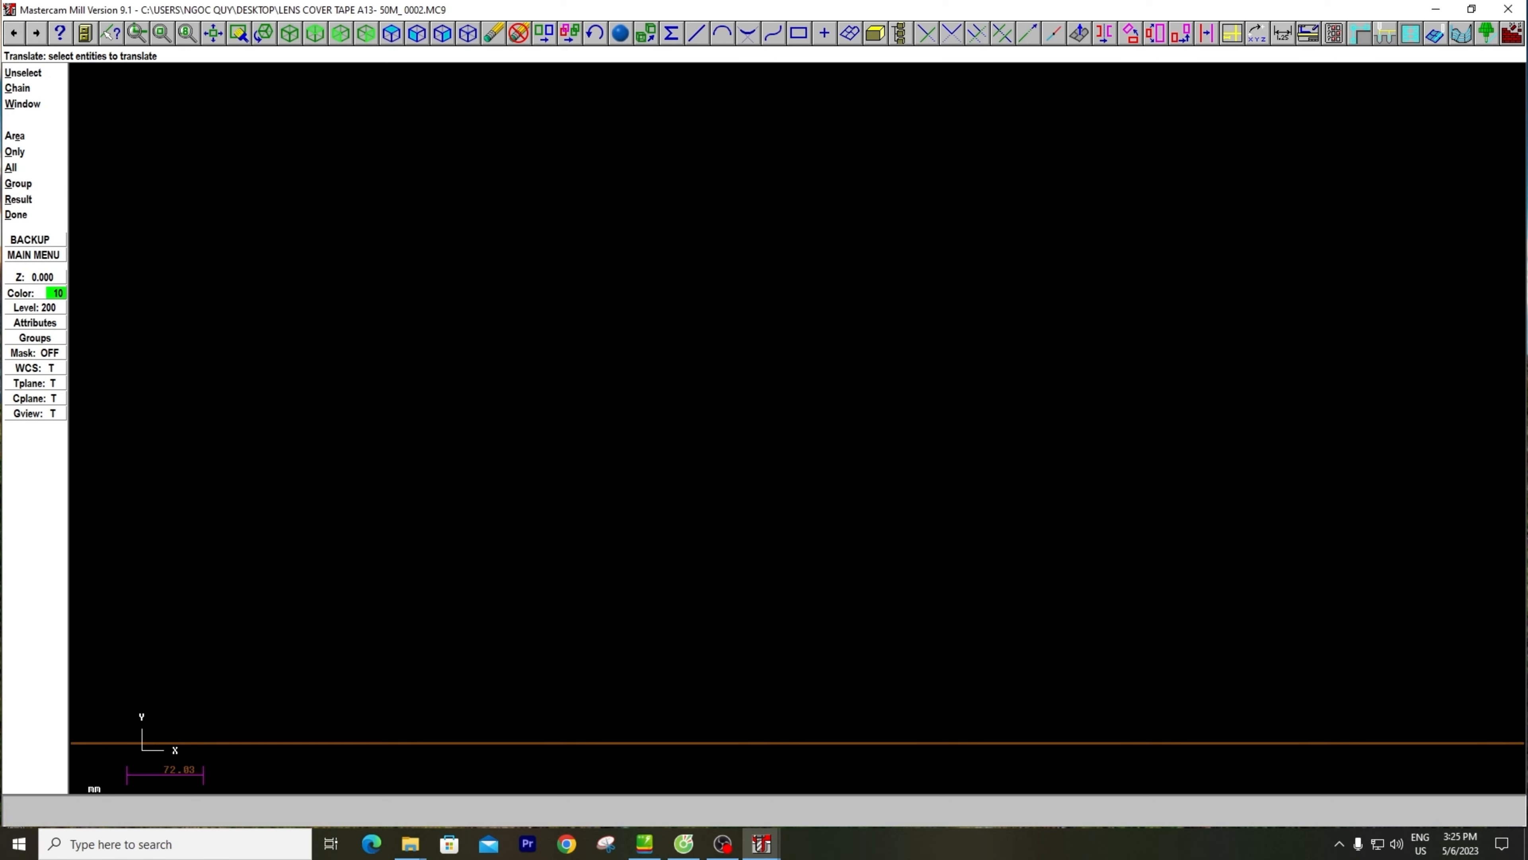
Fit the moved drawing to the screen, leave Translate and clear the result colors
scroll(702, 484, up, 3)
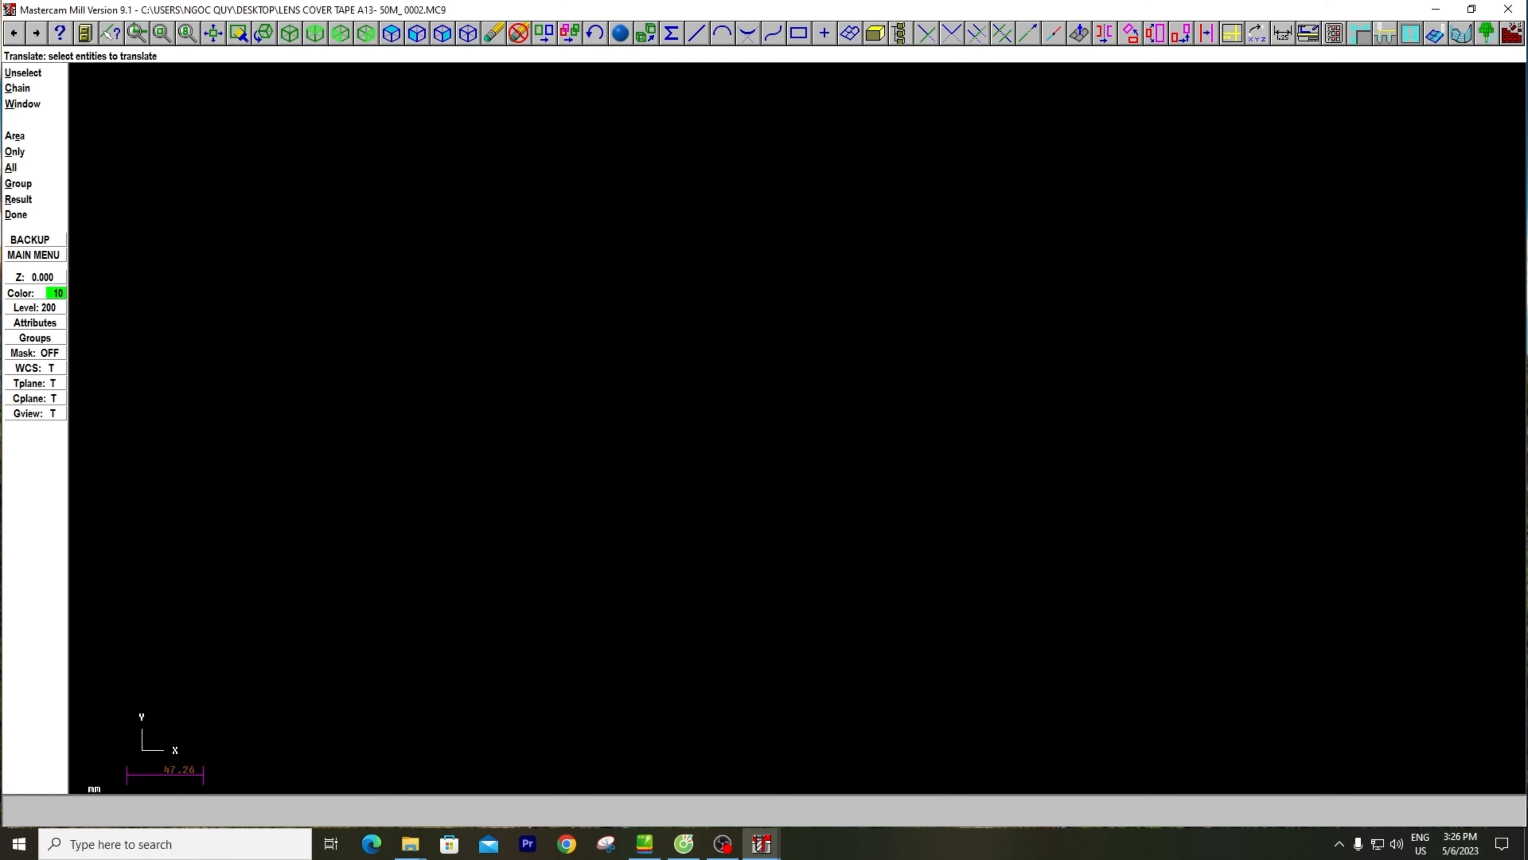
key(alt+F1)
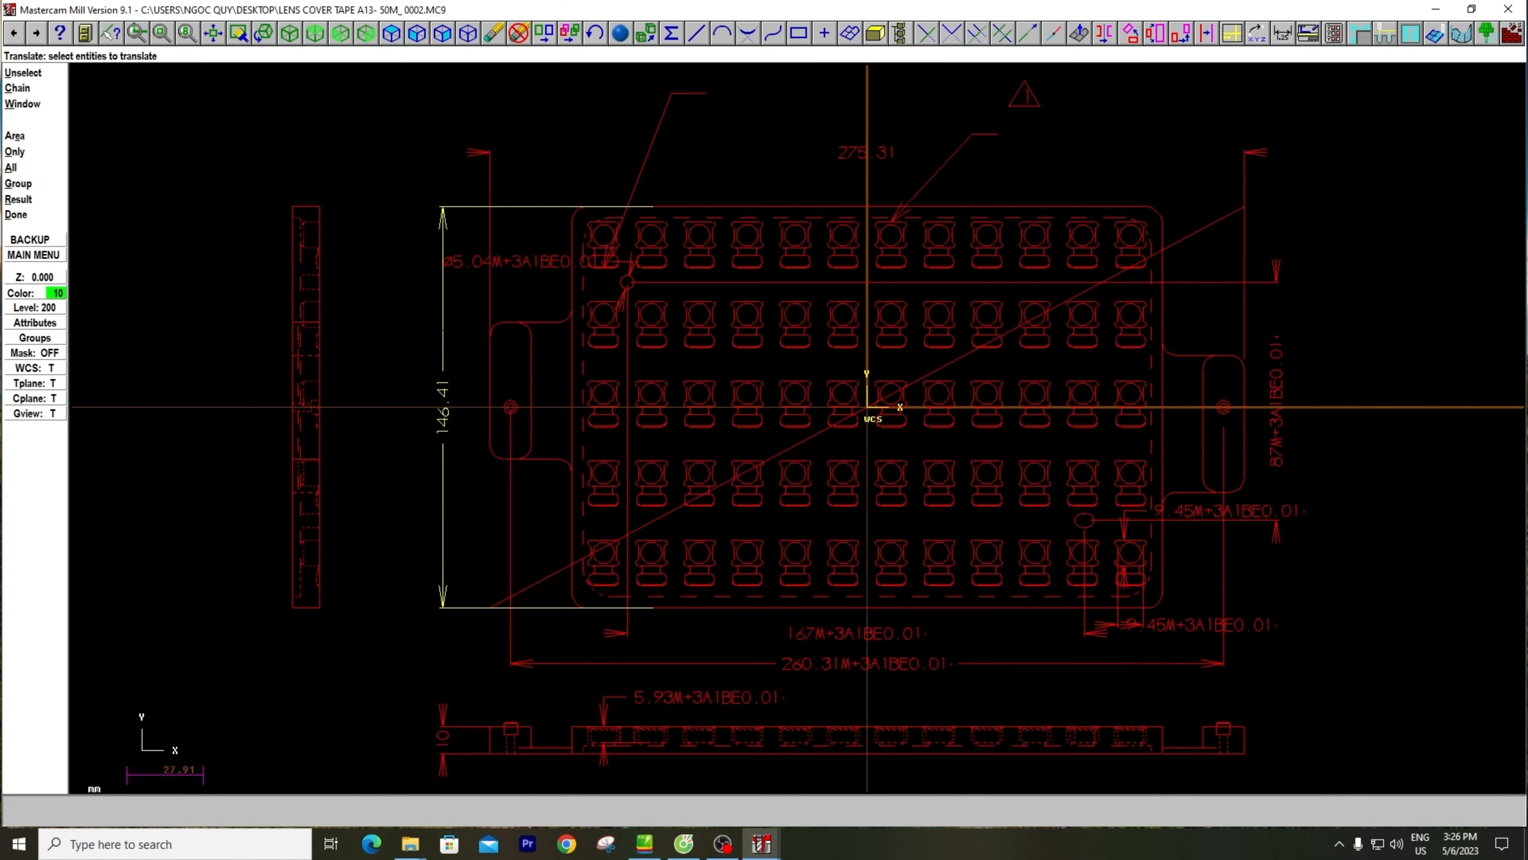
scroll(468, 328, down, 2)
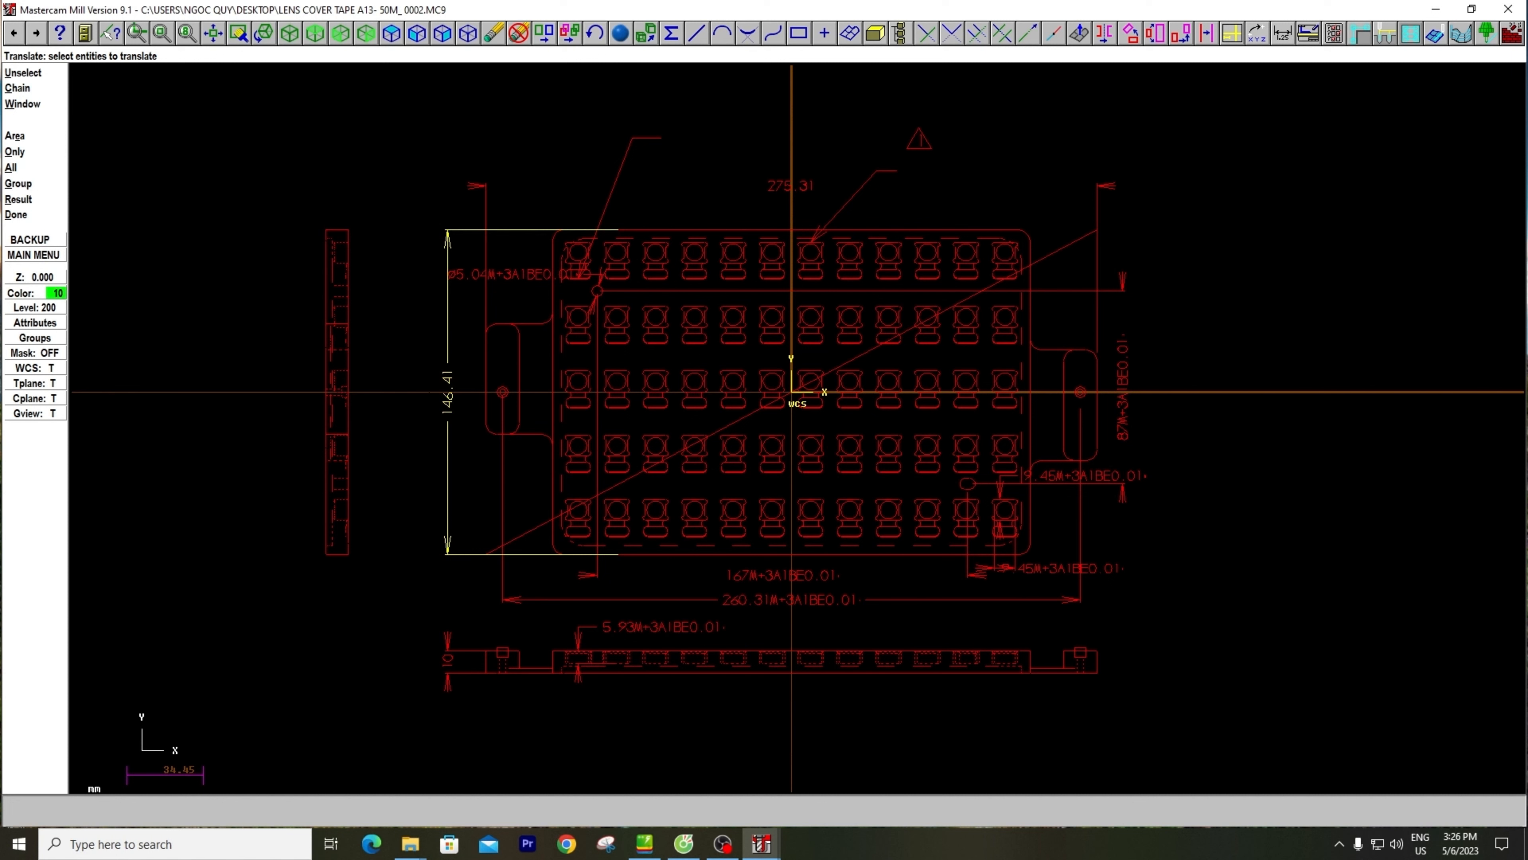
key(Escape)
key(Escape)
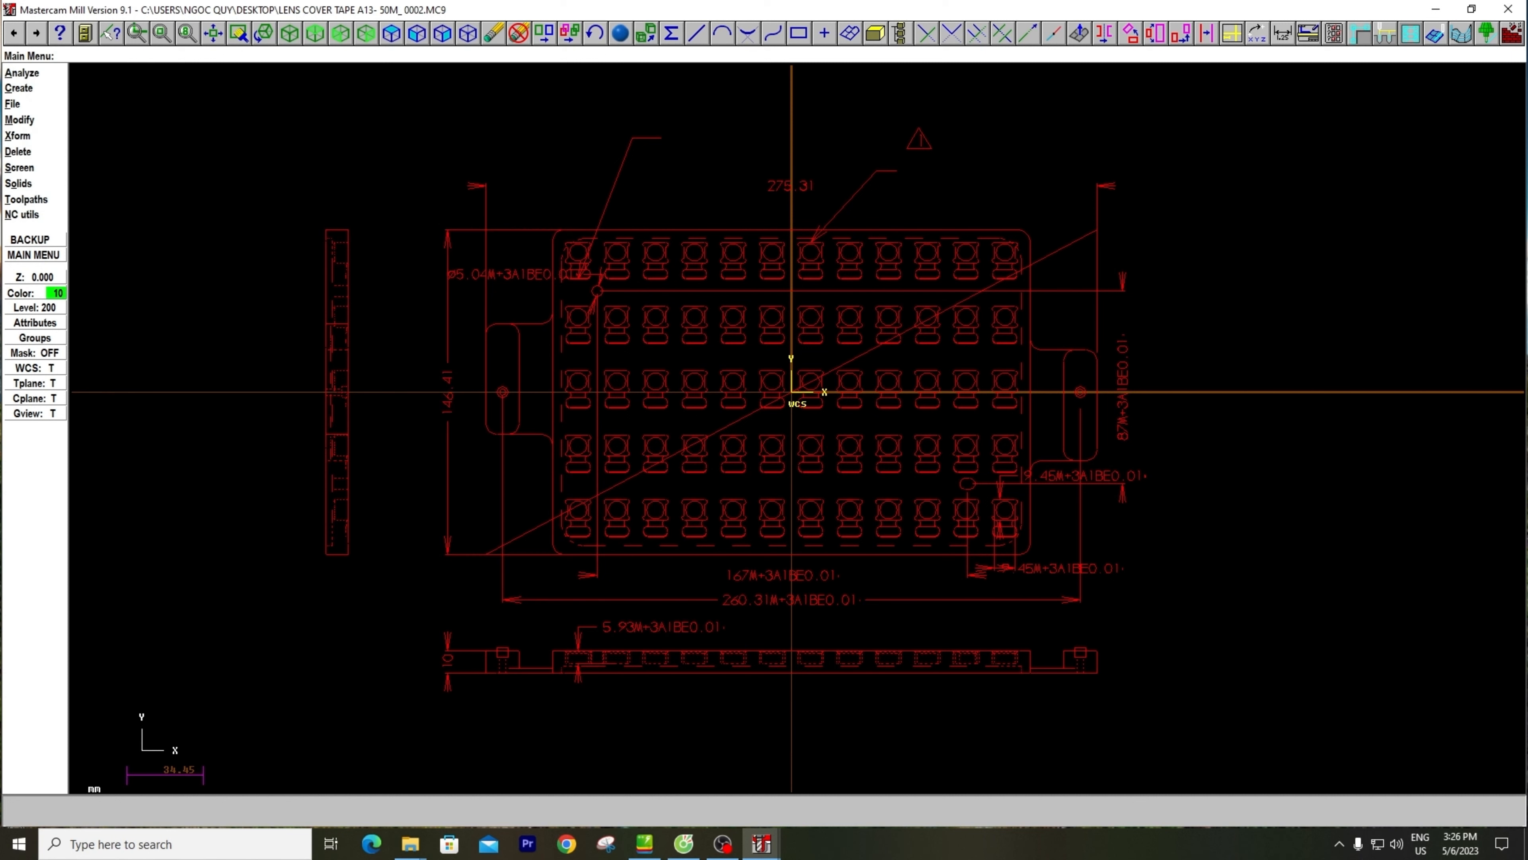
click(19, 167)
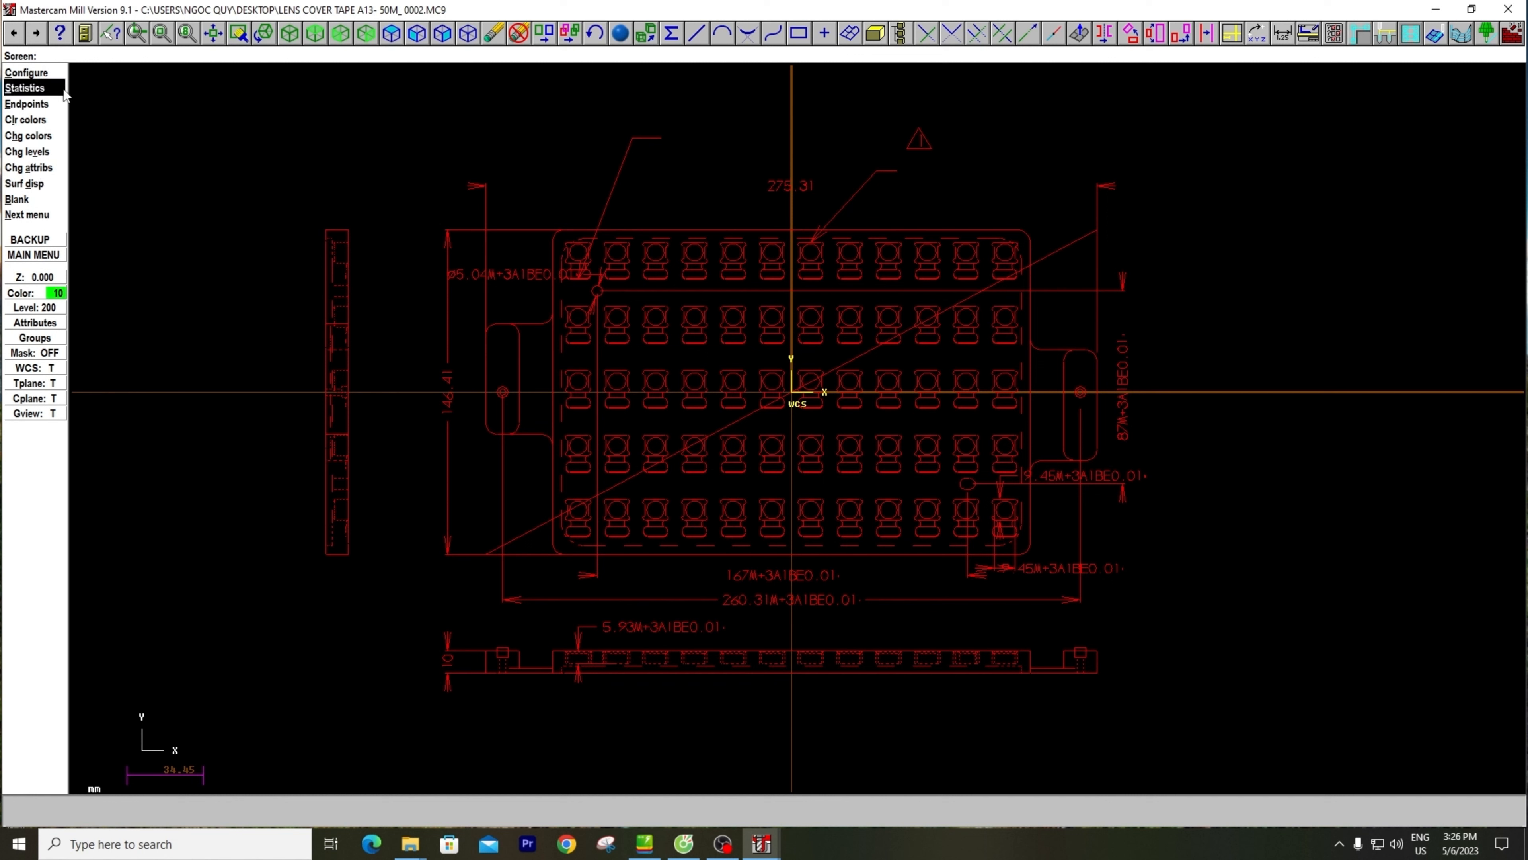
click(30, 120)
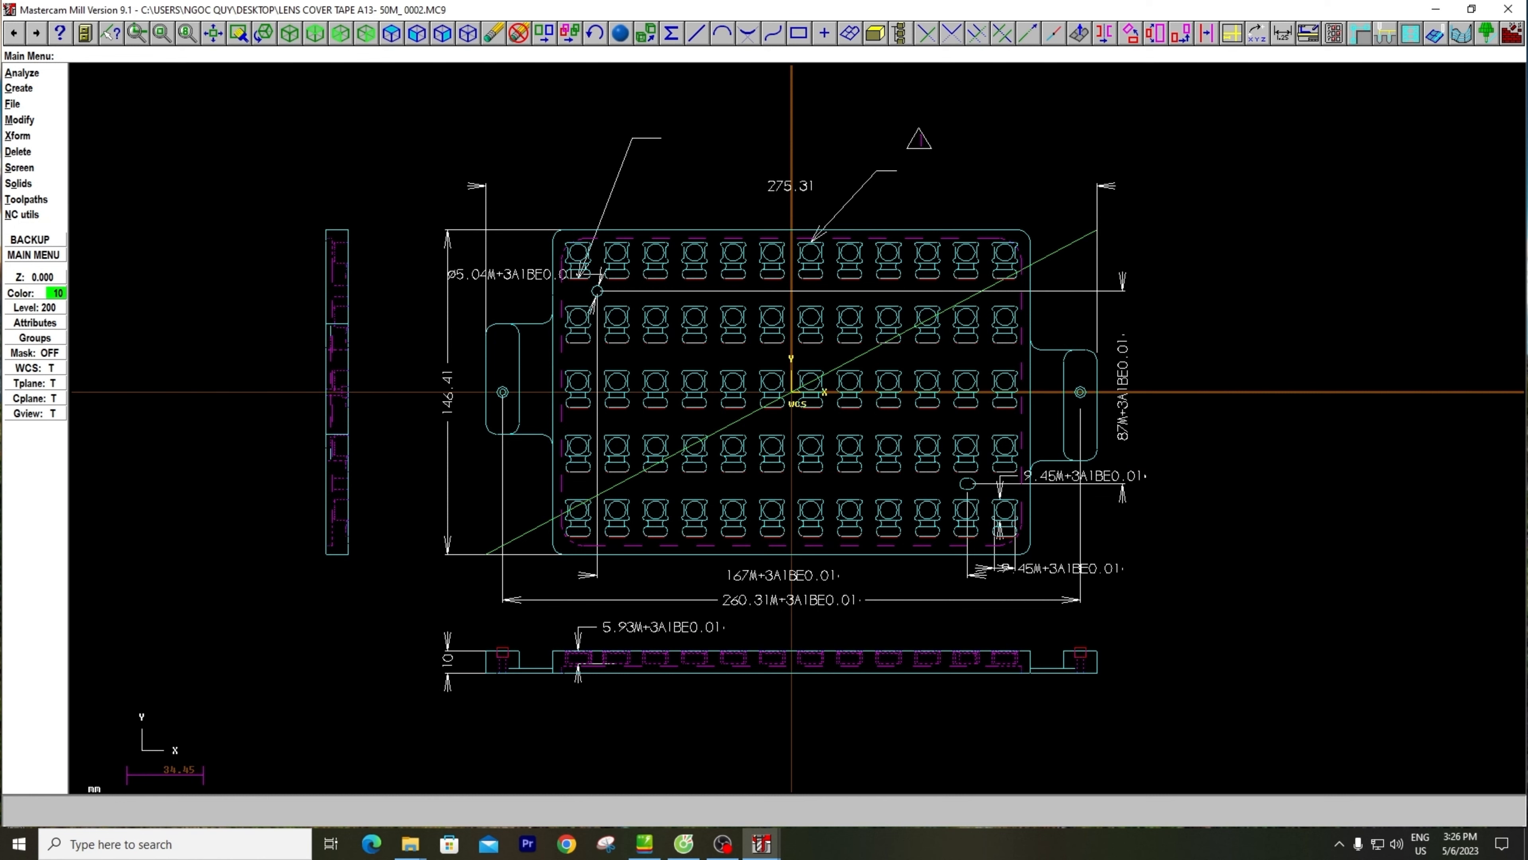
Delete the diagonal construction line across the main view
scroll(560, 288, down, 4)
scroll(546, 417, up, 6)
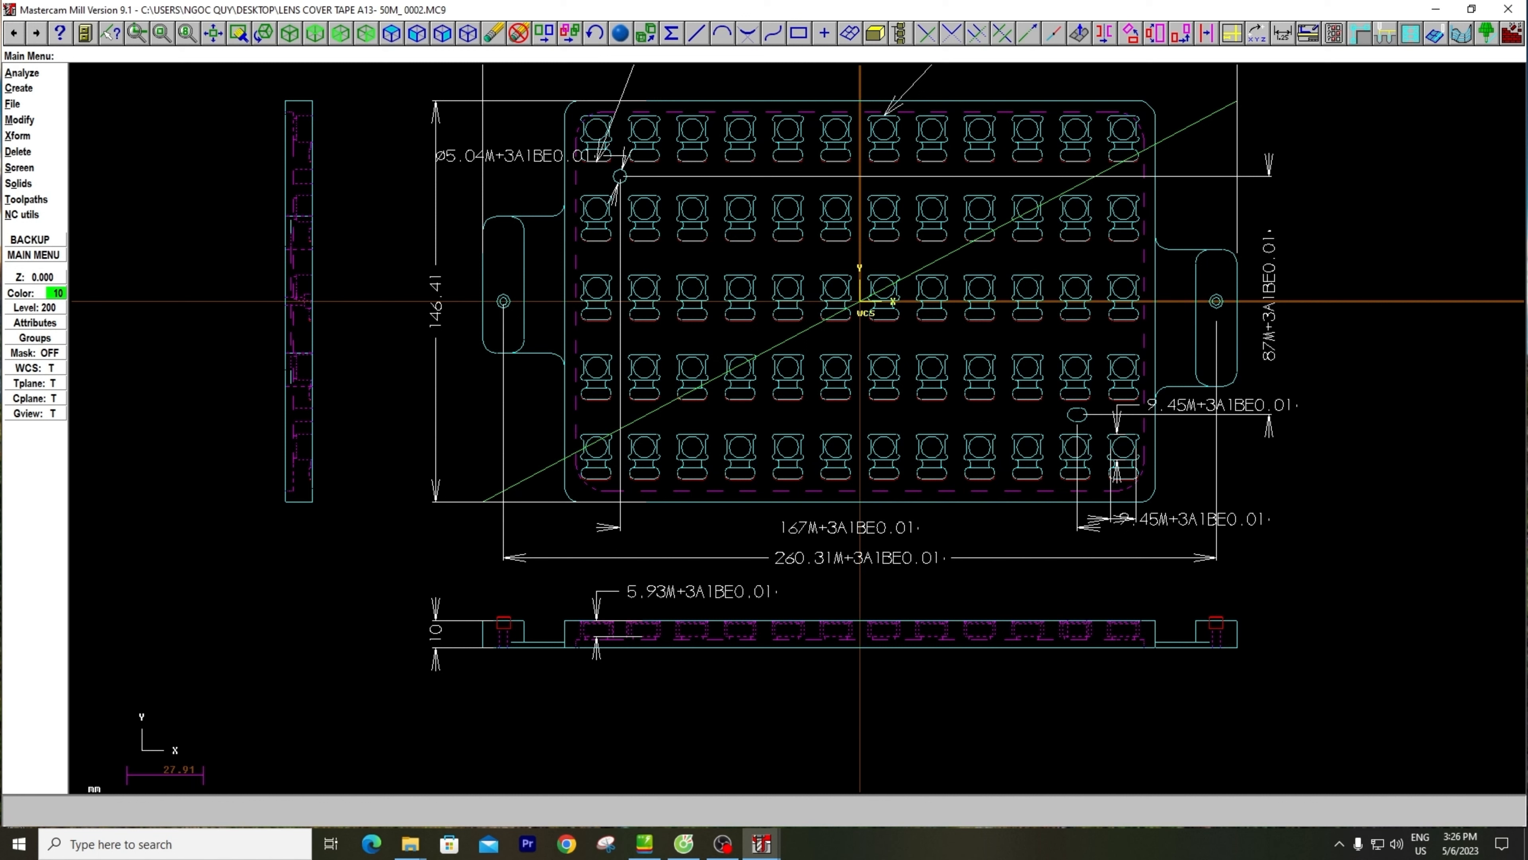
click(19, 152)
click(536, 473)
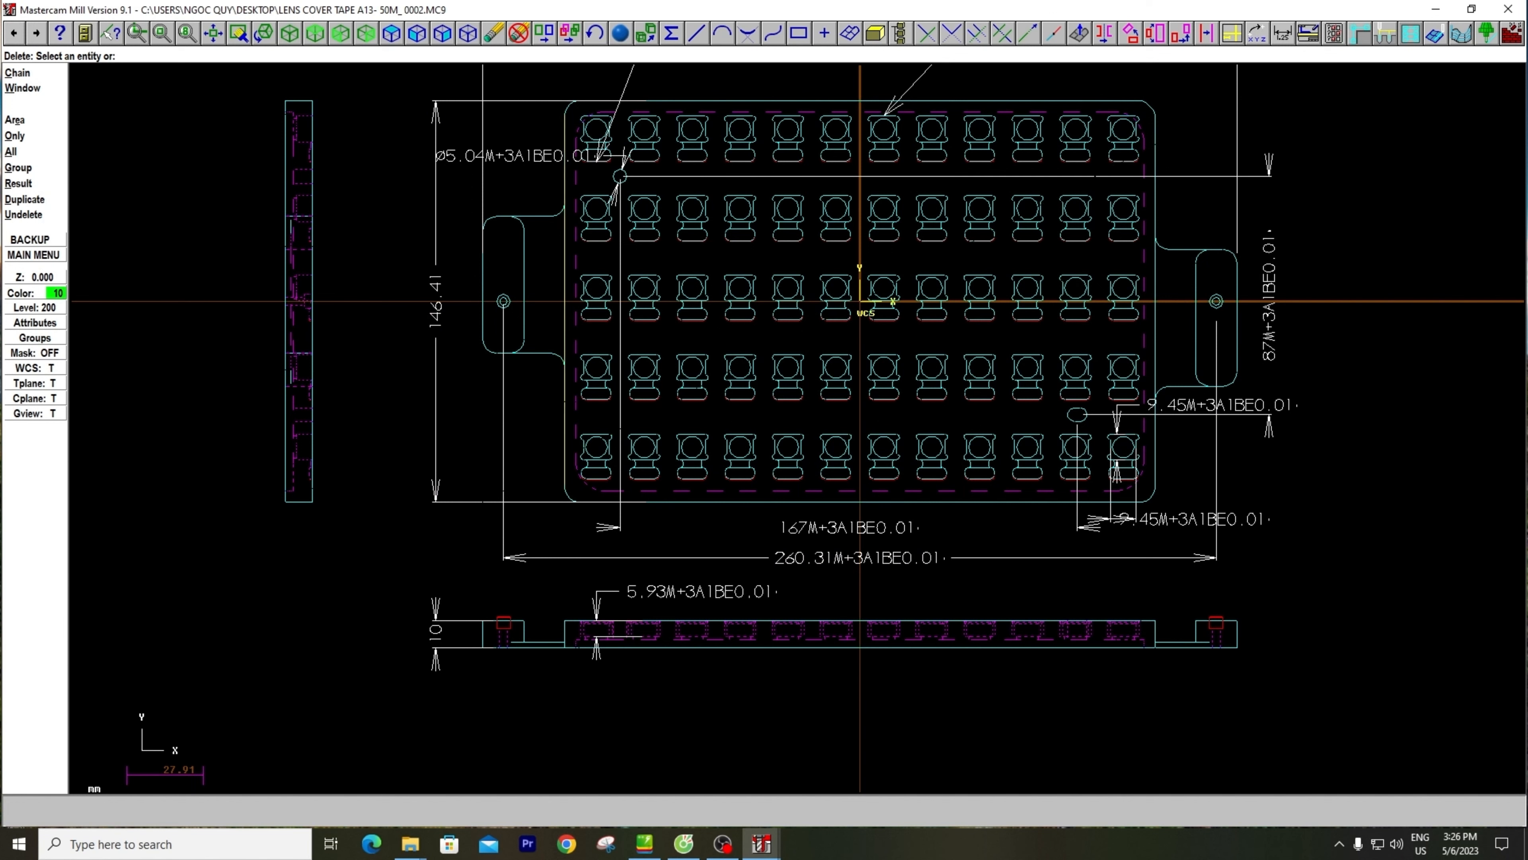
scroll(592, 391, down, 1)
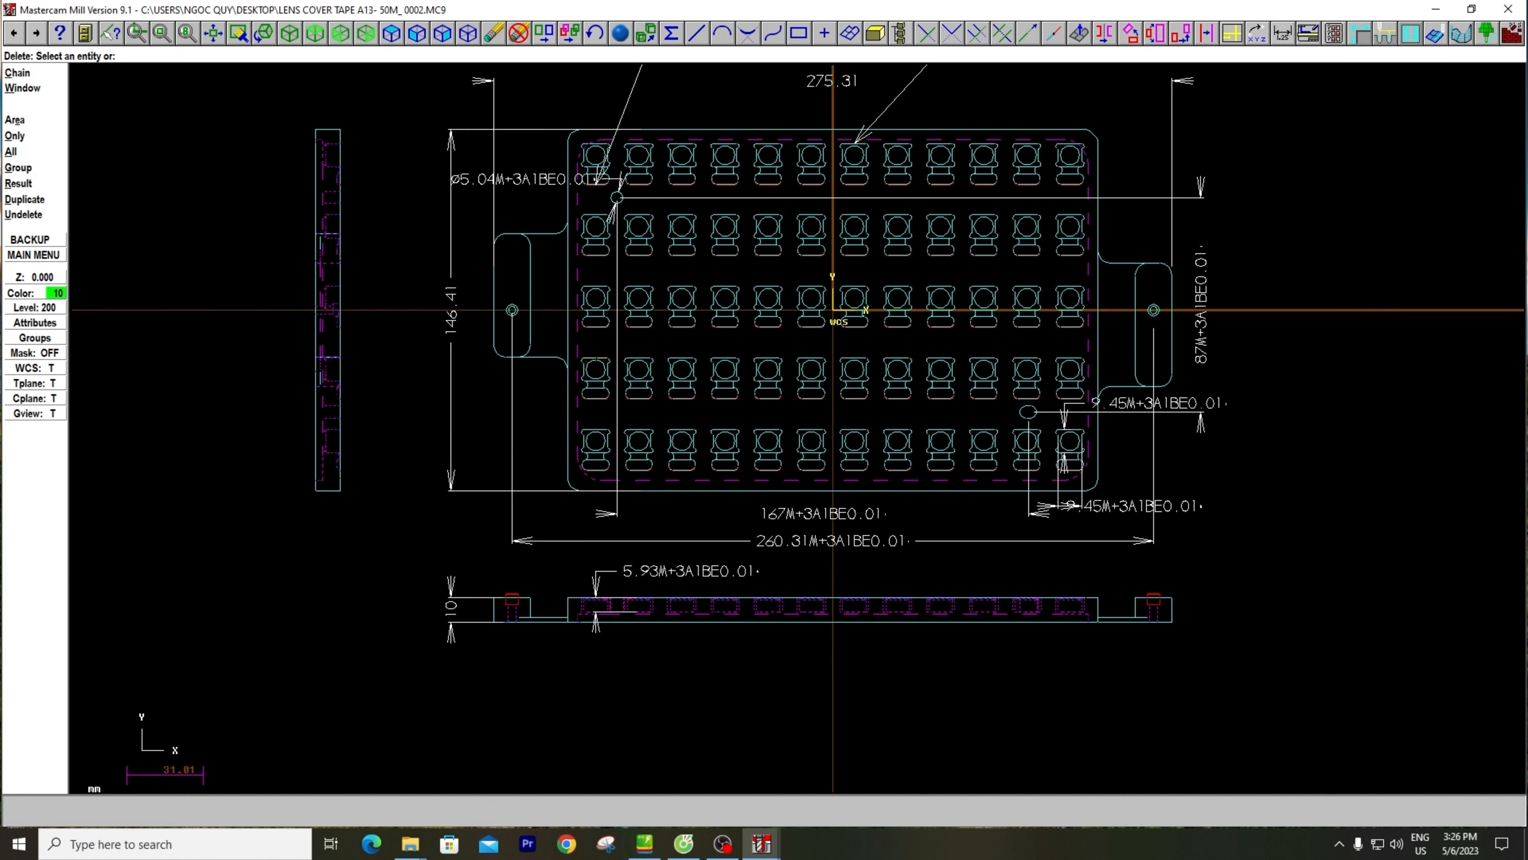
key(Escape)
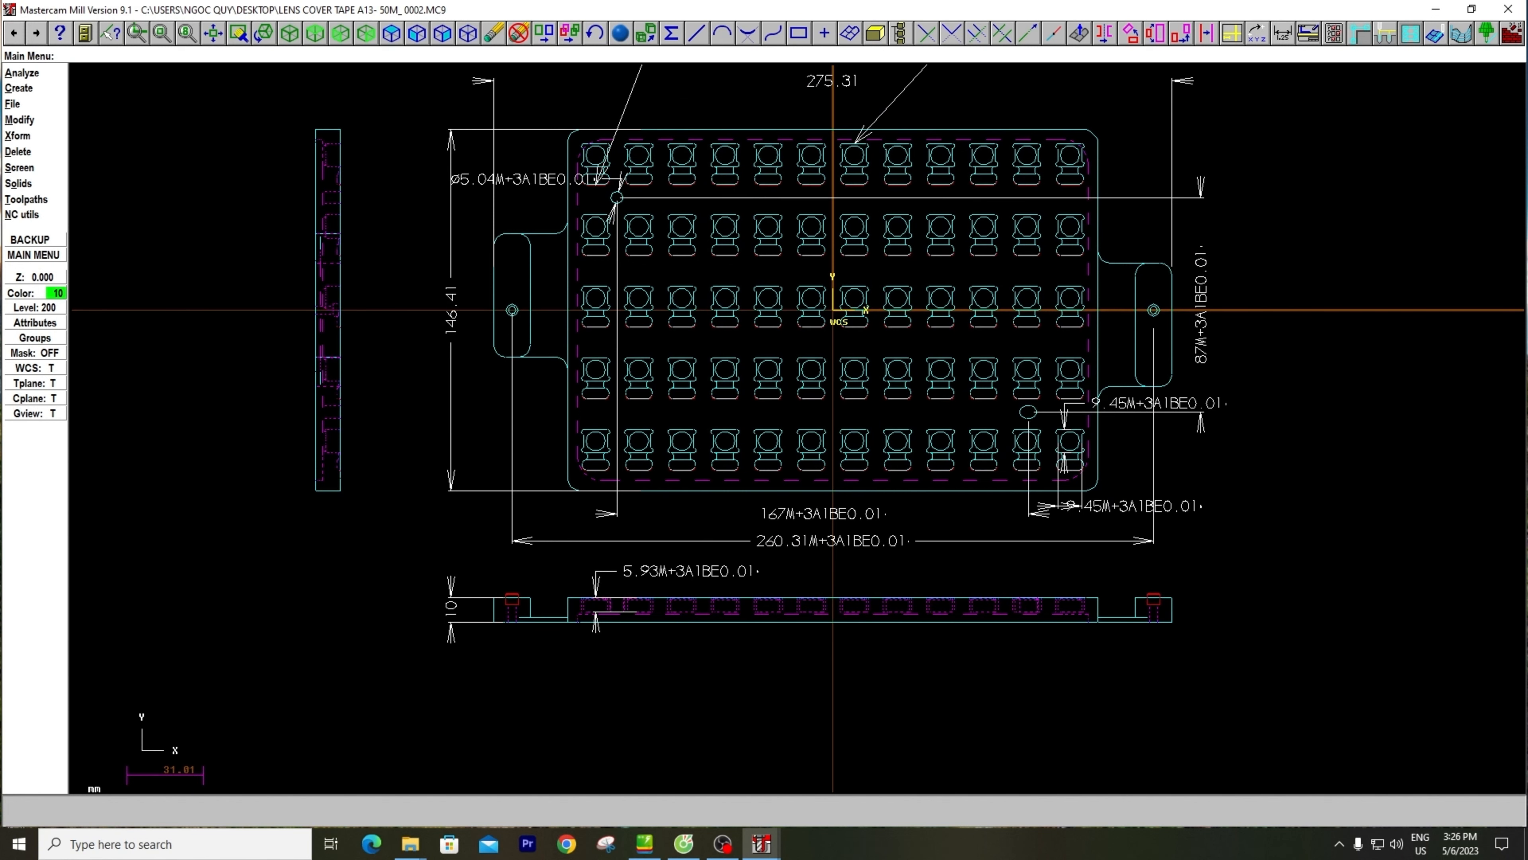
scroll(601, 339, down, 4)
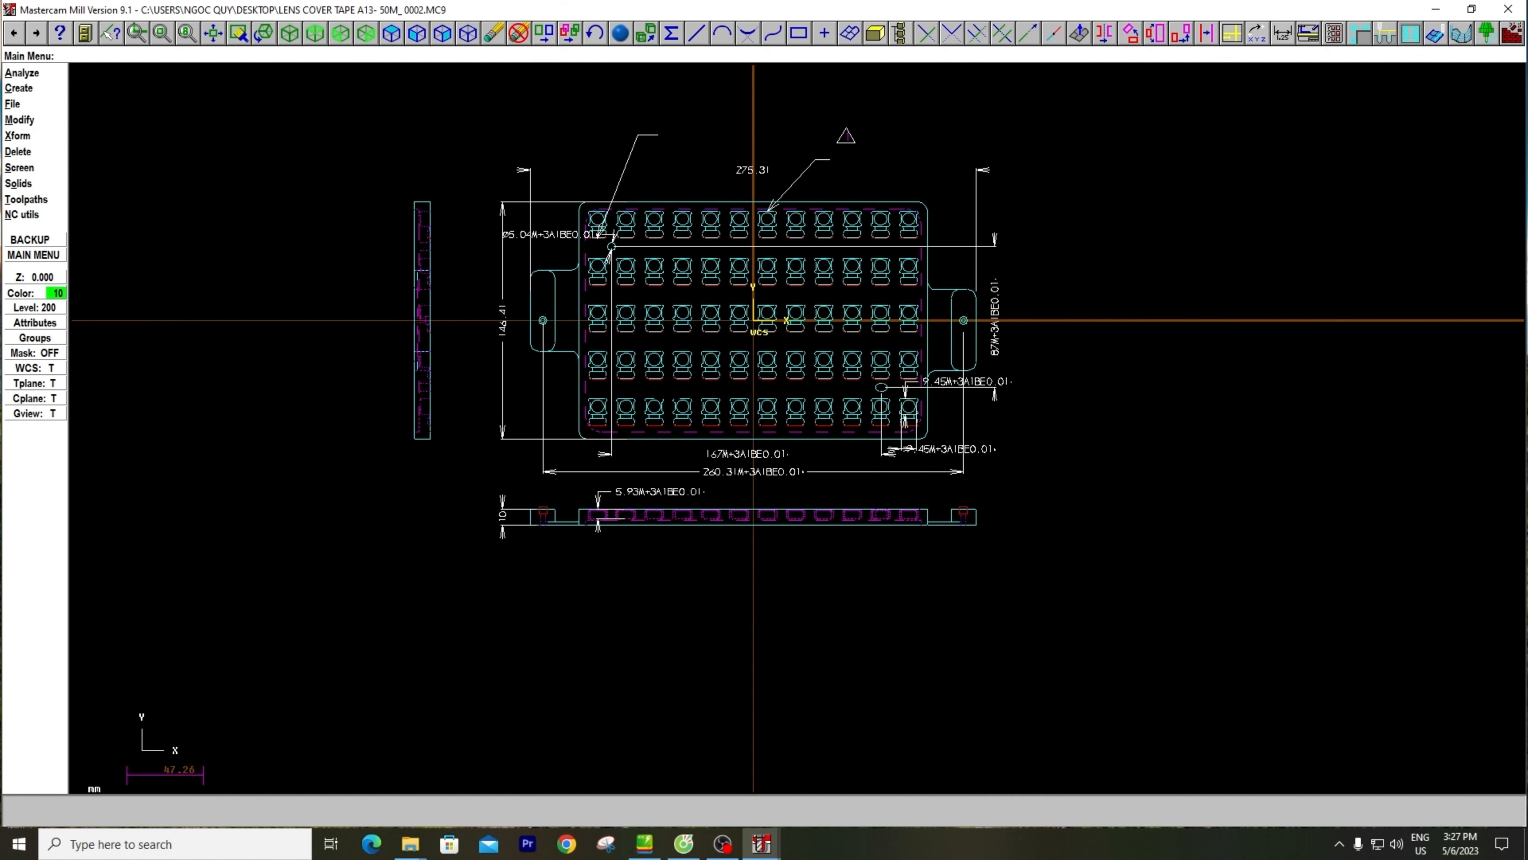
scroll(643, 431, up, 1)
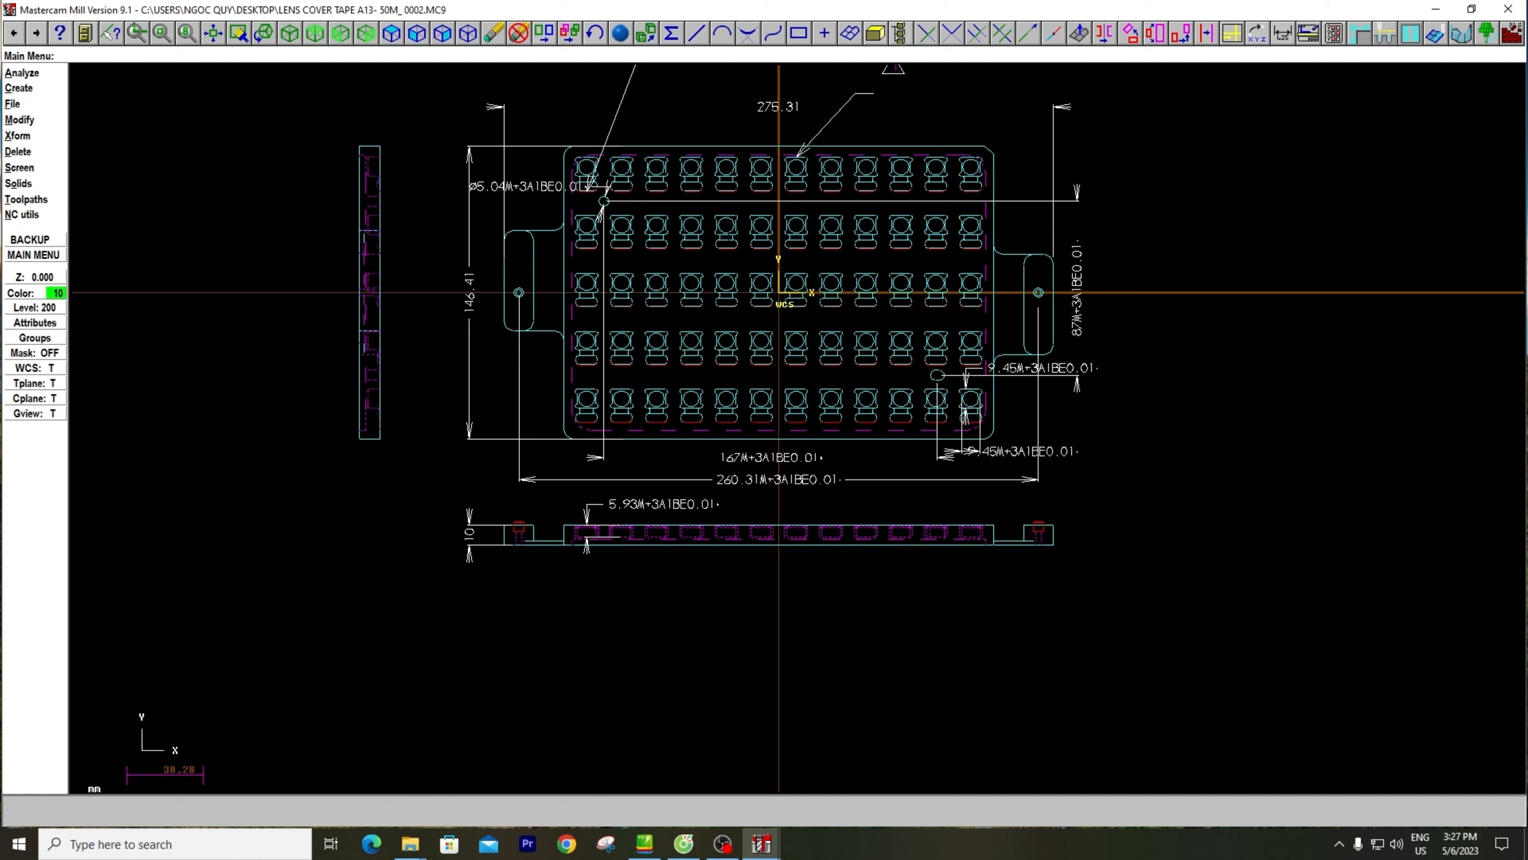
scroll(907, 328, down, 1)
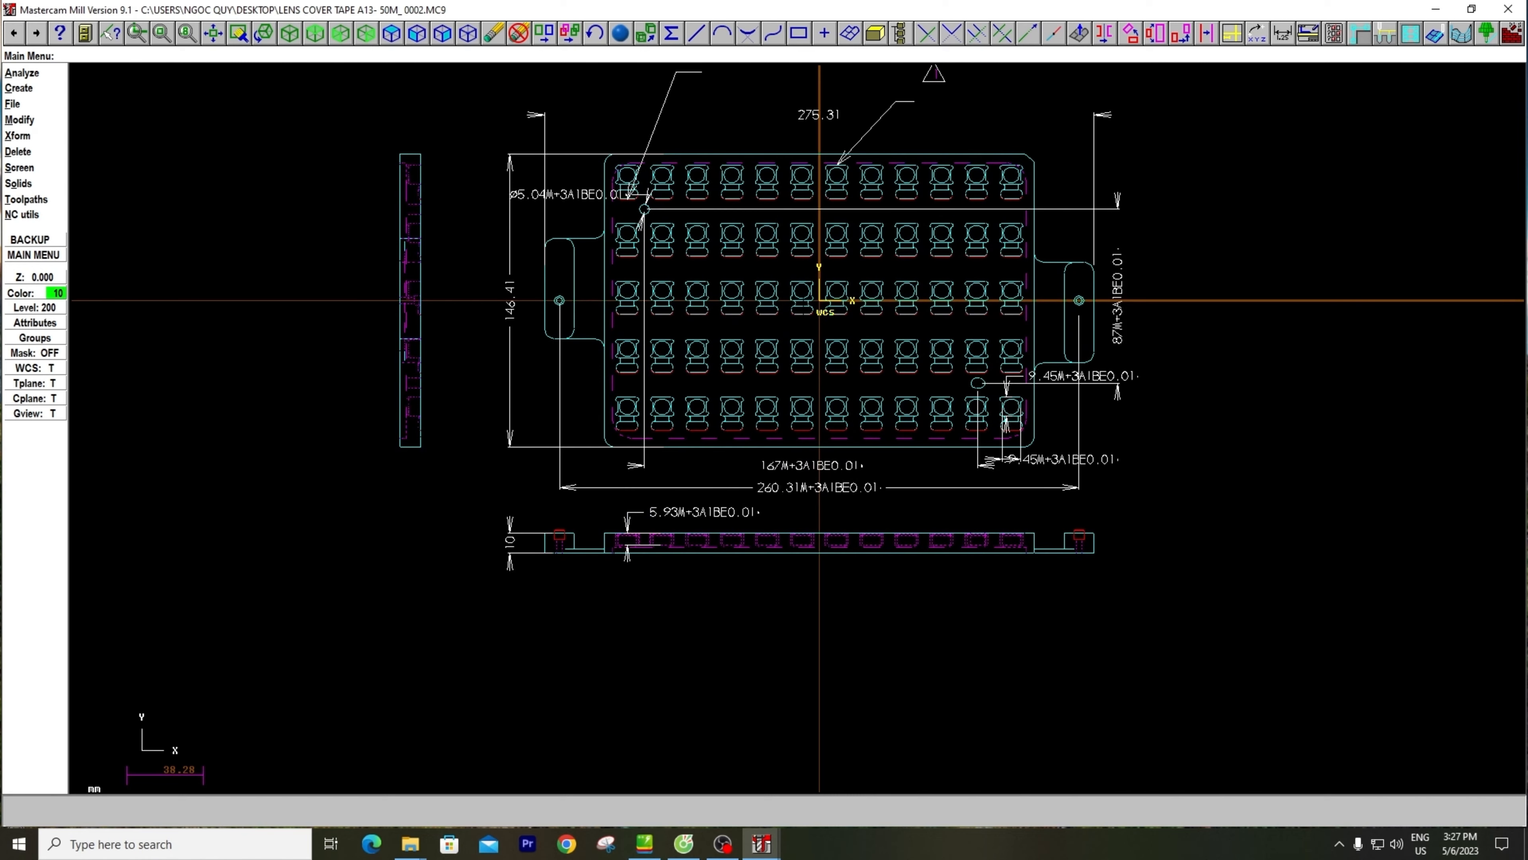
scroll(806, 302, up, 2)
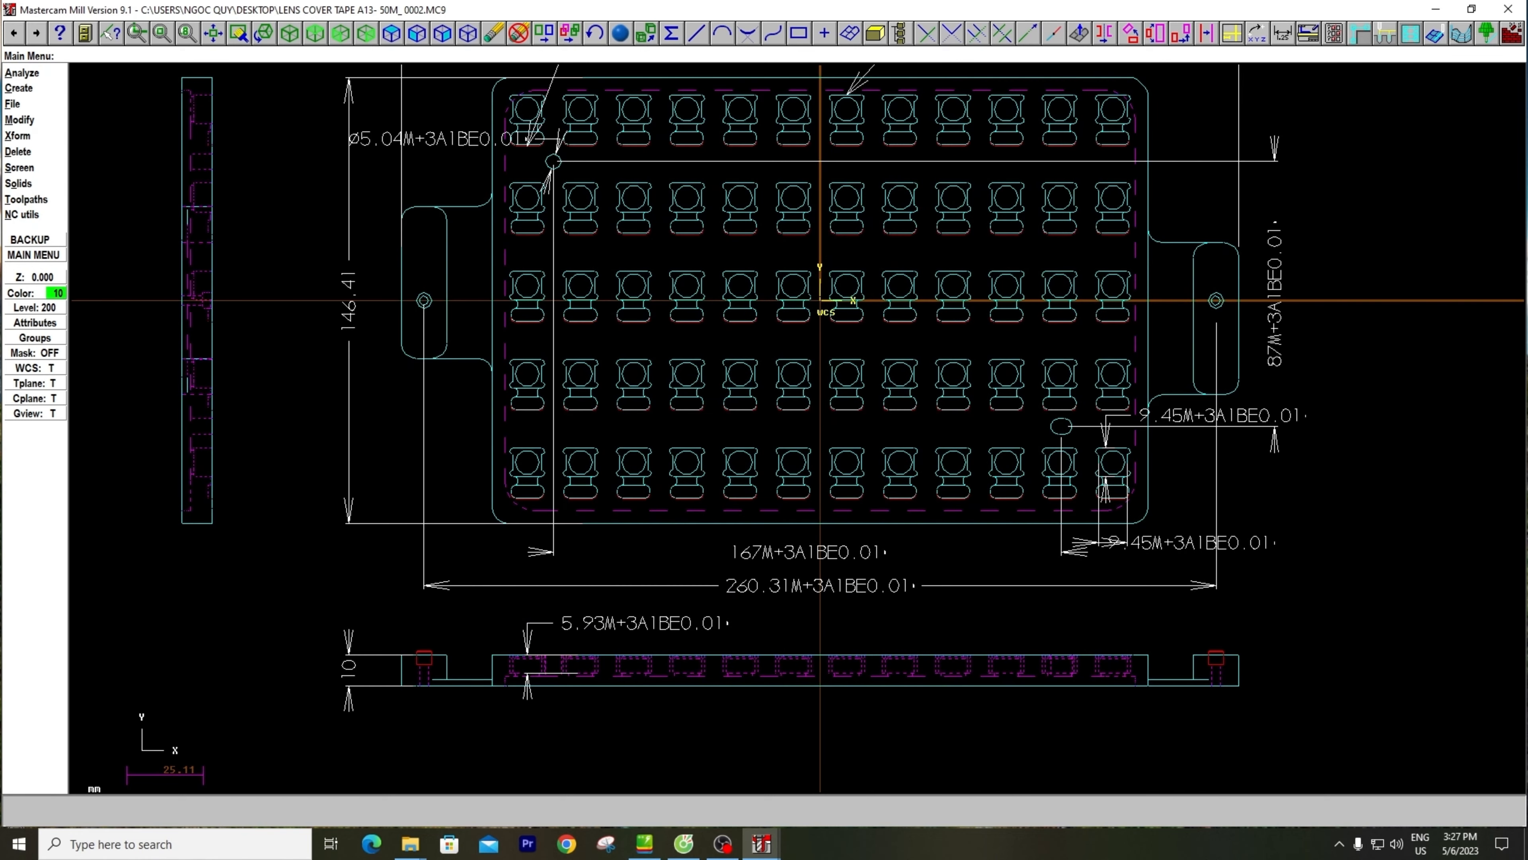
scroll(810, 296, down, 2)
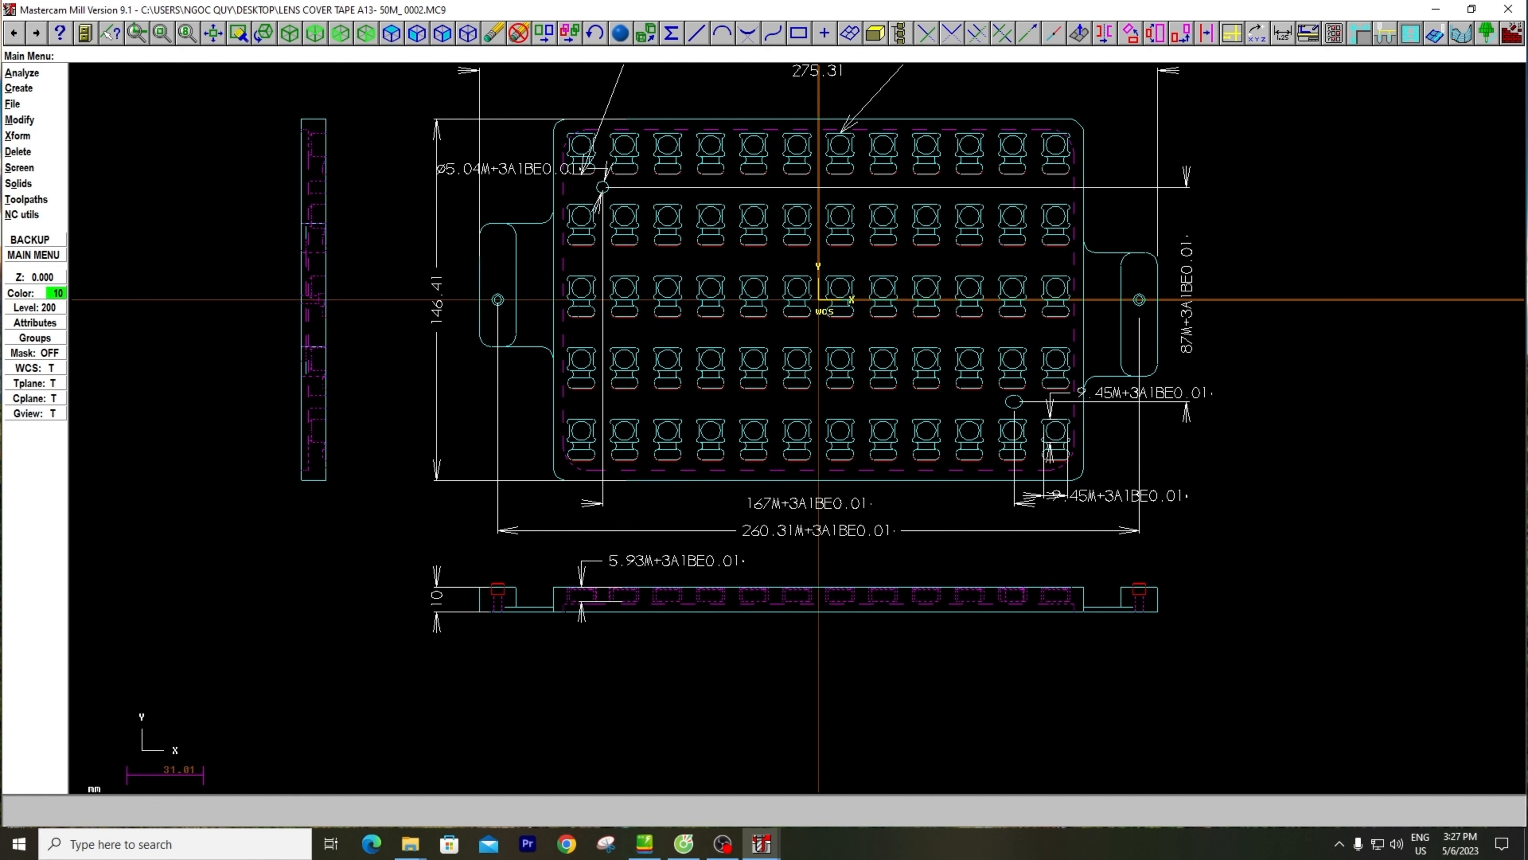
scroll(571, 287, down, 1)
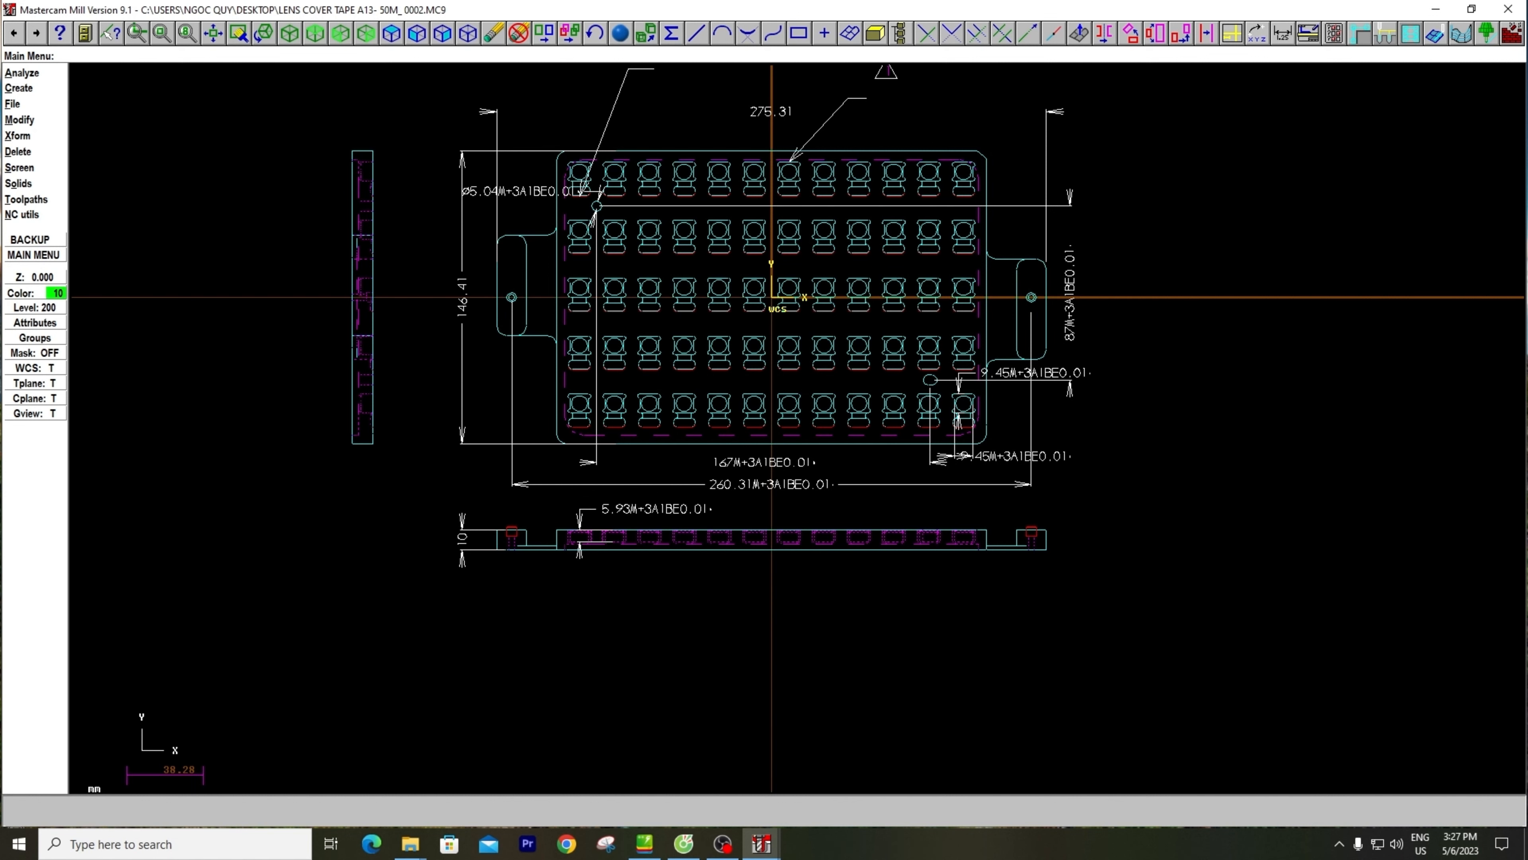
scroll(799, 458, up, 1)
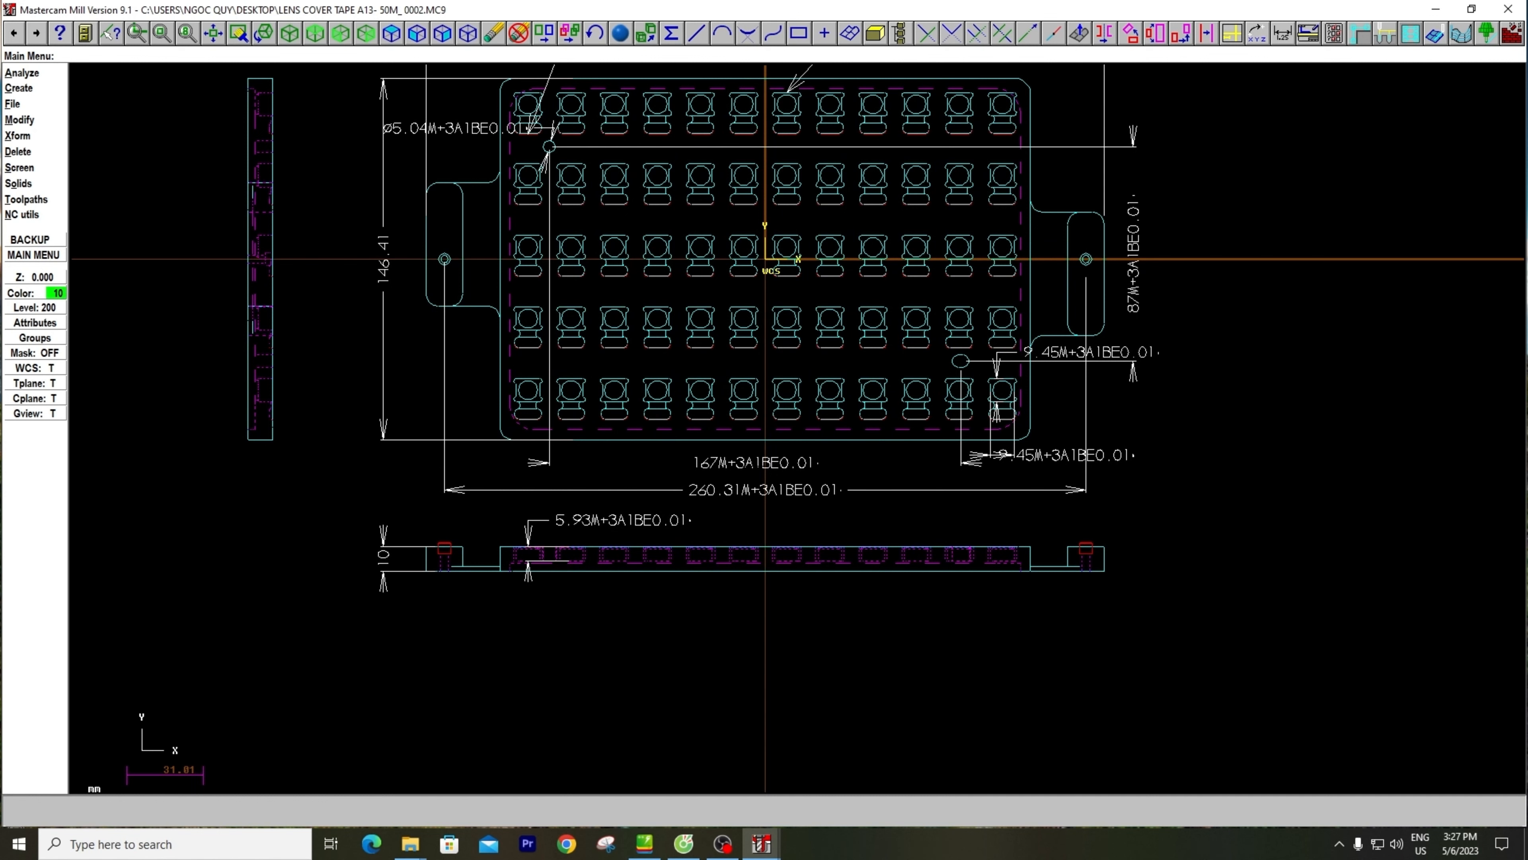
scroll(1008, 474, down, 1)
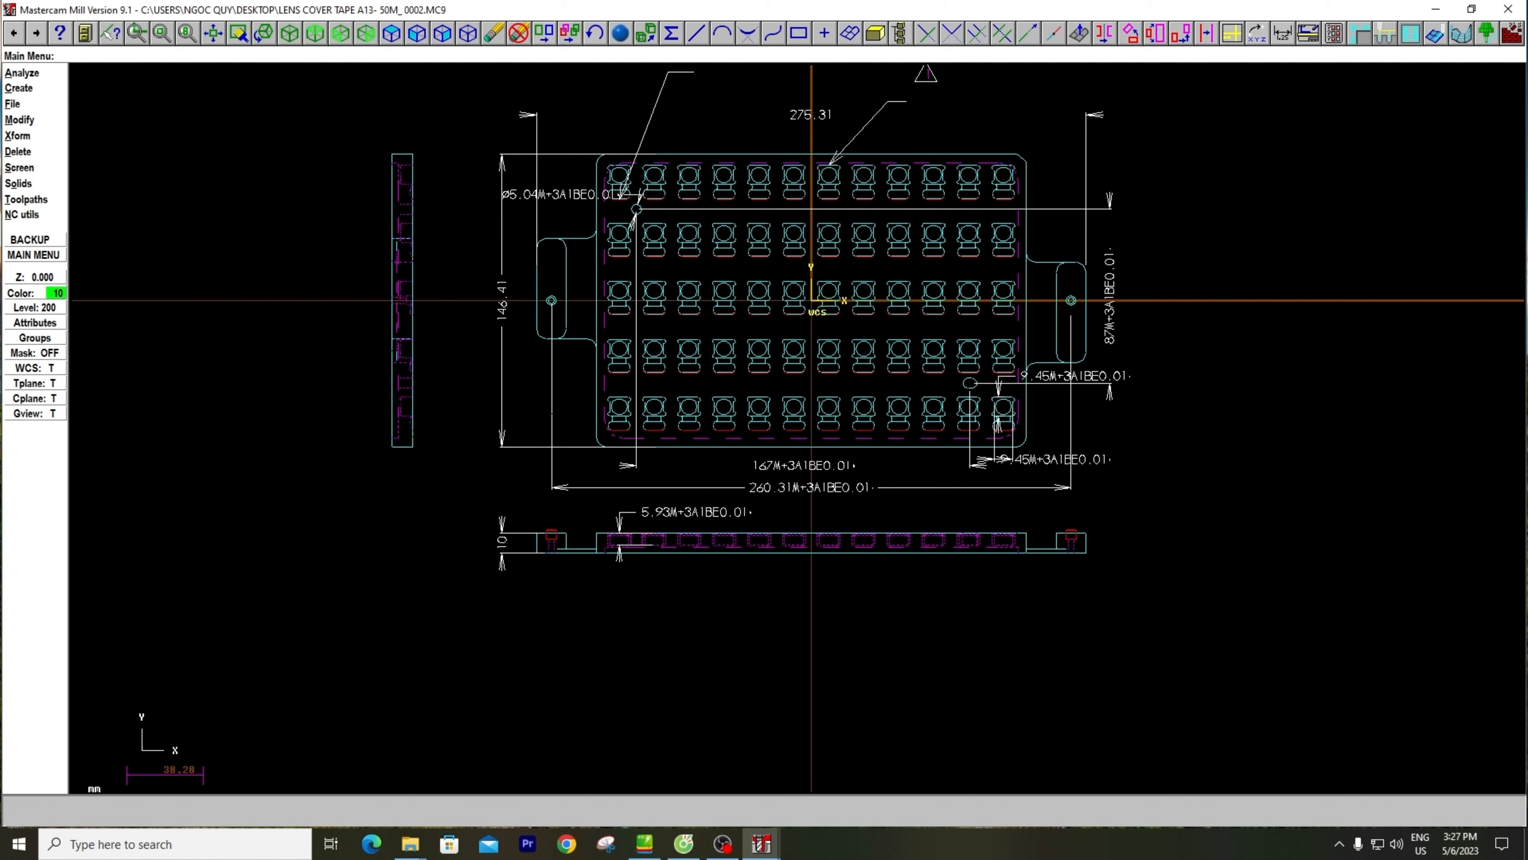
Start a stock bounding box from Job Setup with All entities turned off, keeping the Lines and Center Point options
click(22, 199)
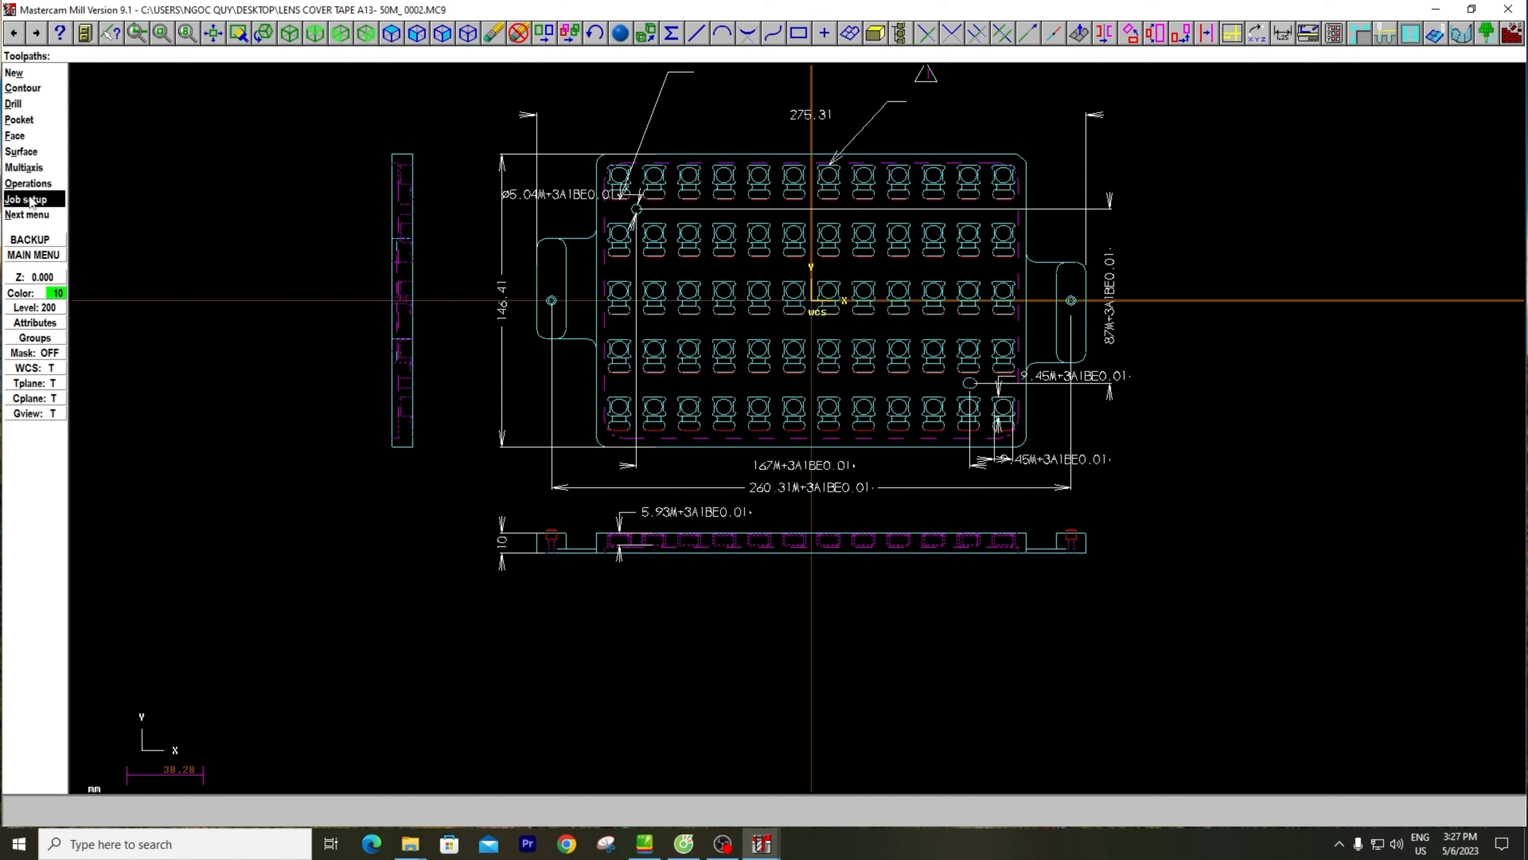
click(22, 200)
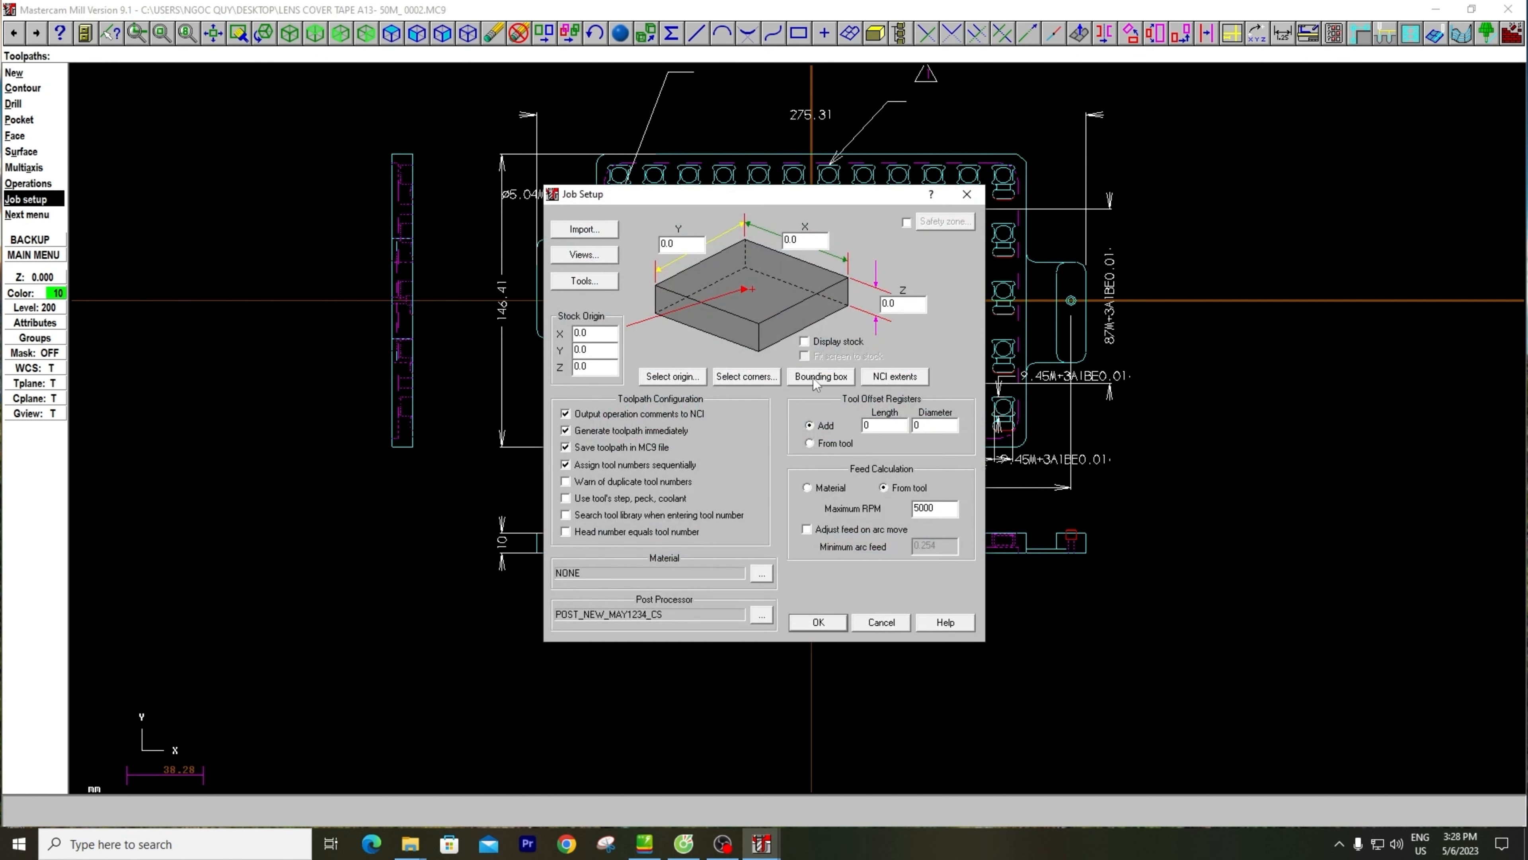
click(816, 381)
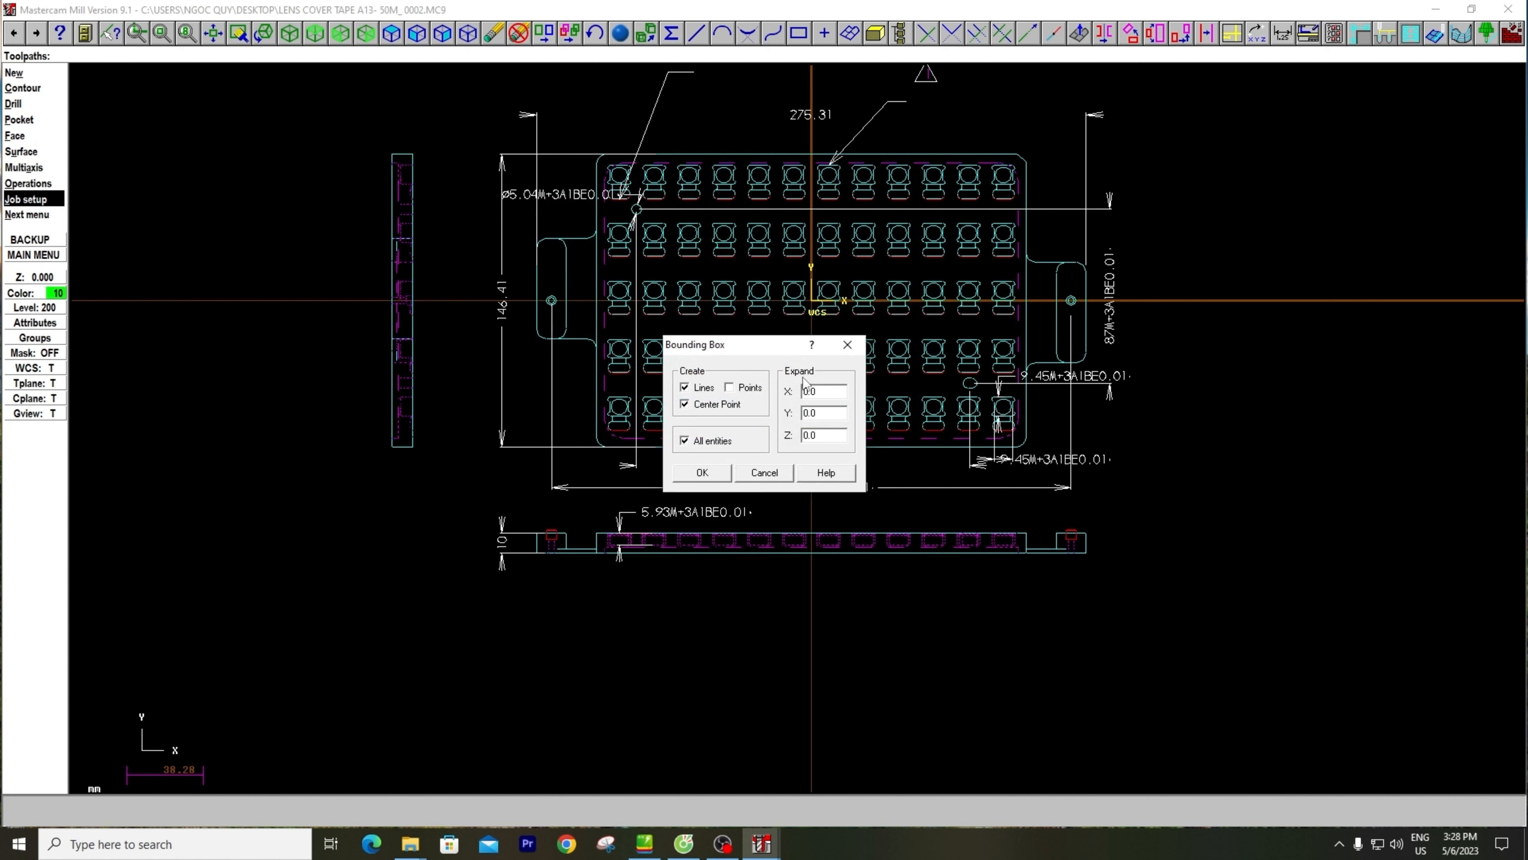
click(707, 440)
click(702, 472)
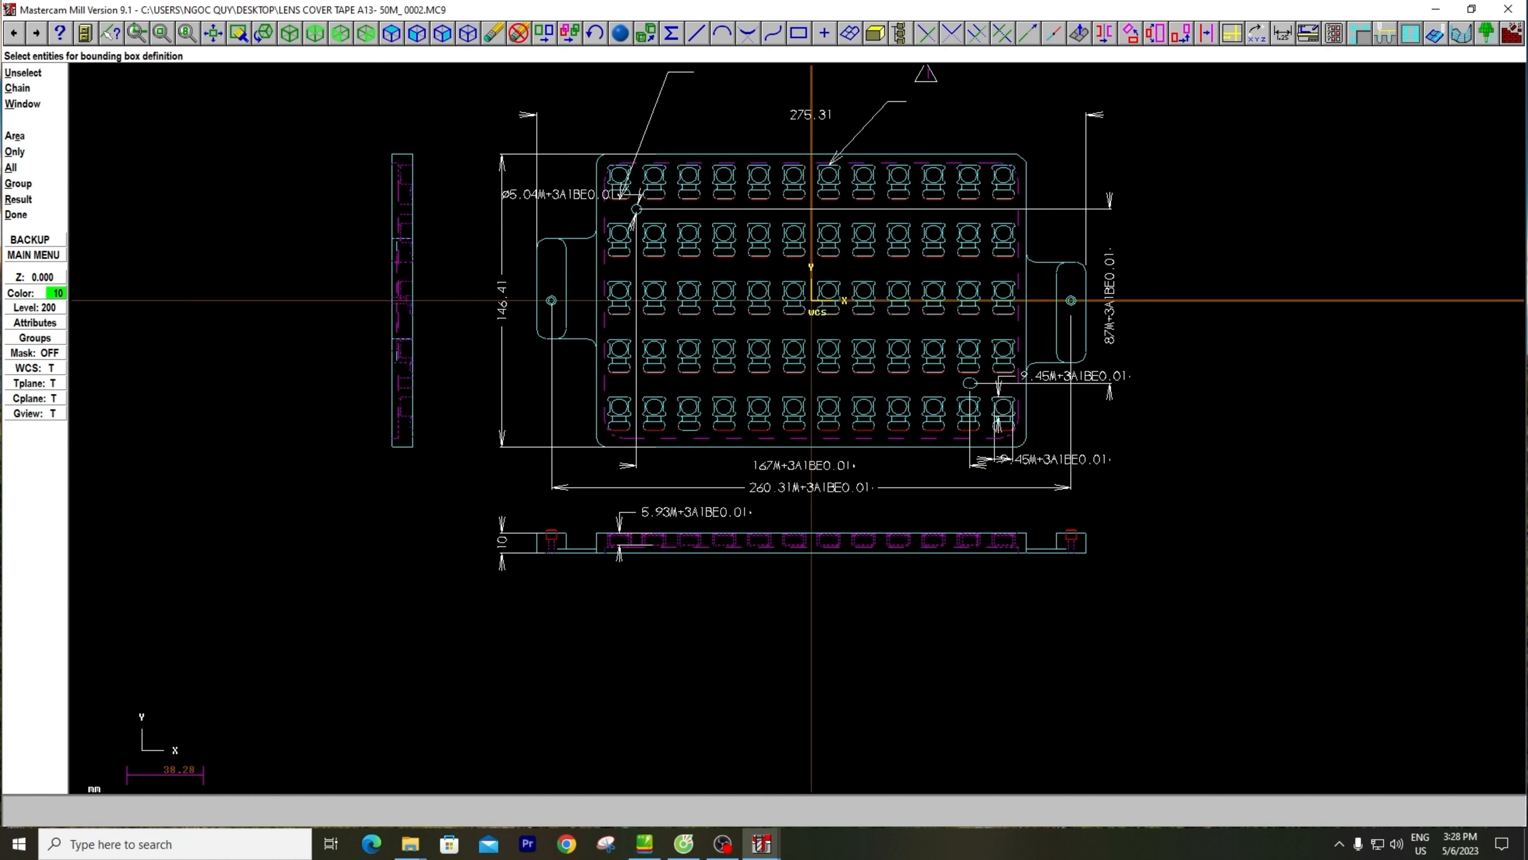
click(526, 142)
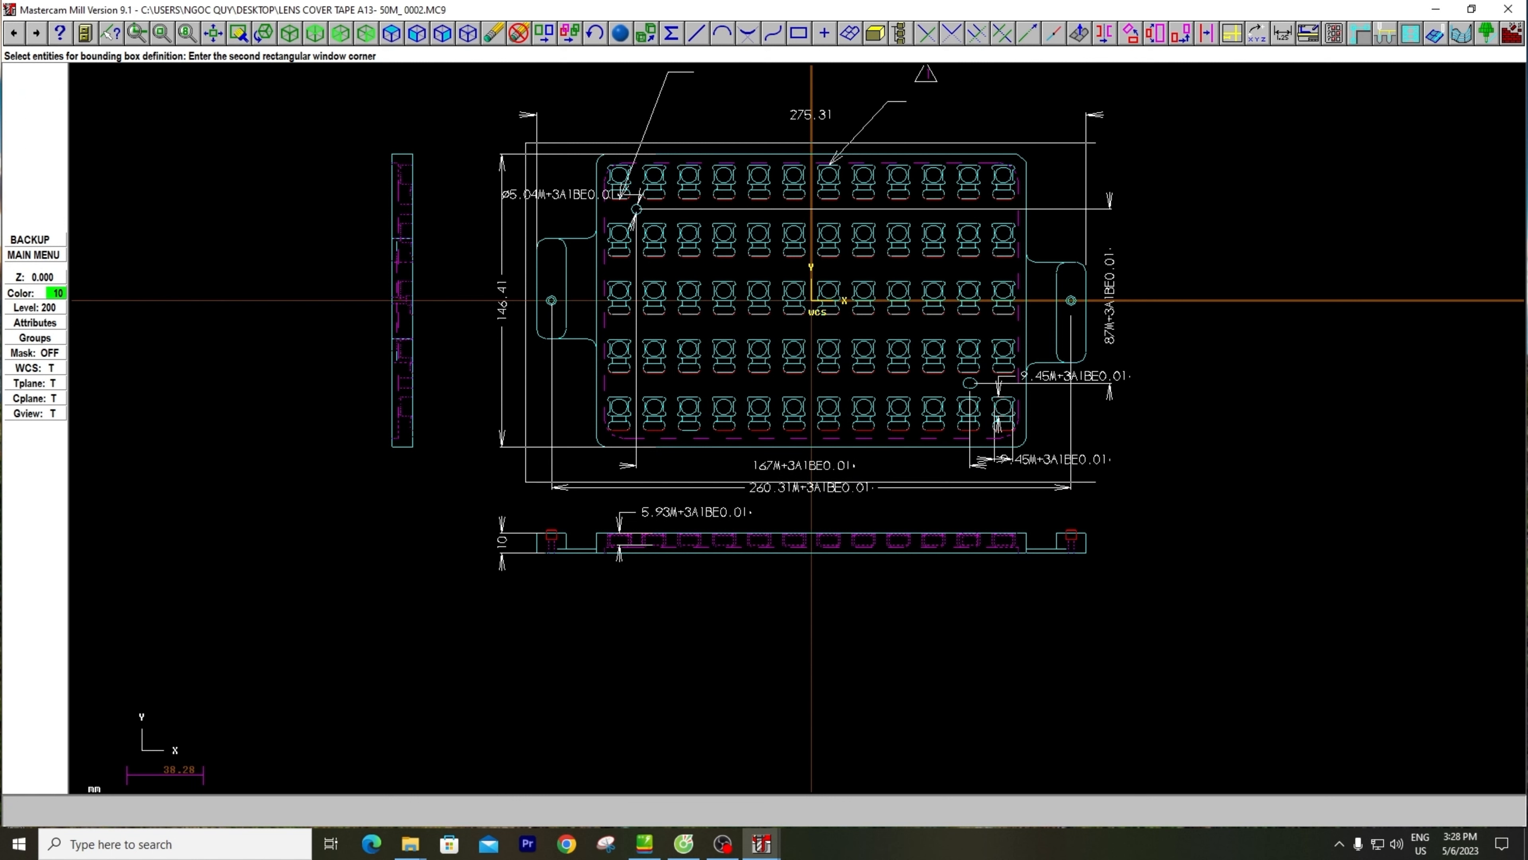
click(1097, 484)
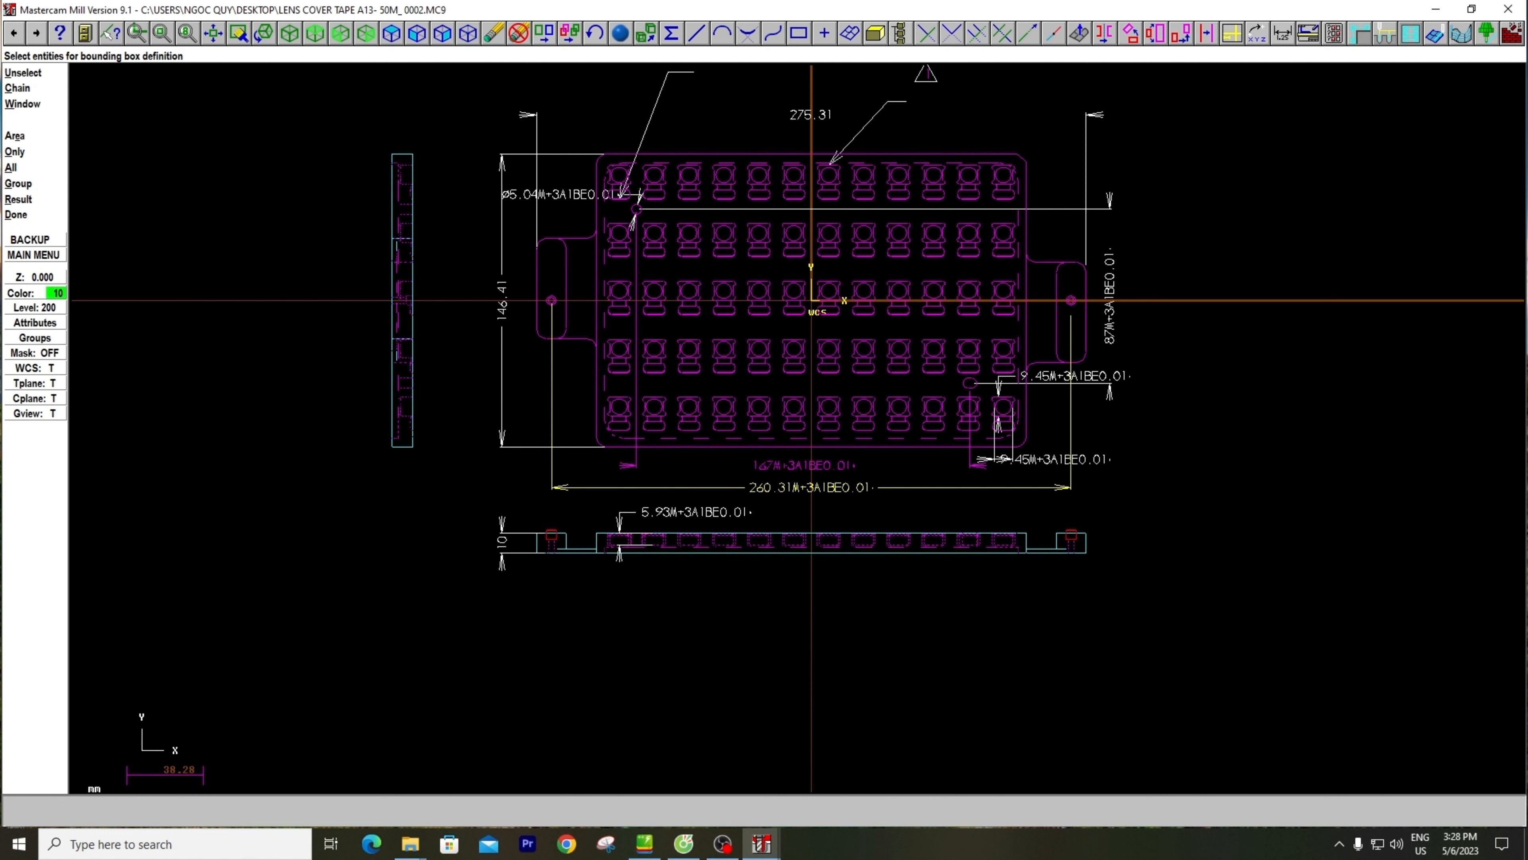
scroll(690, 462, up, 1)
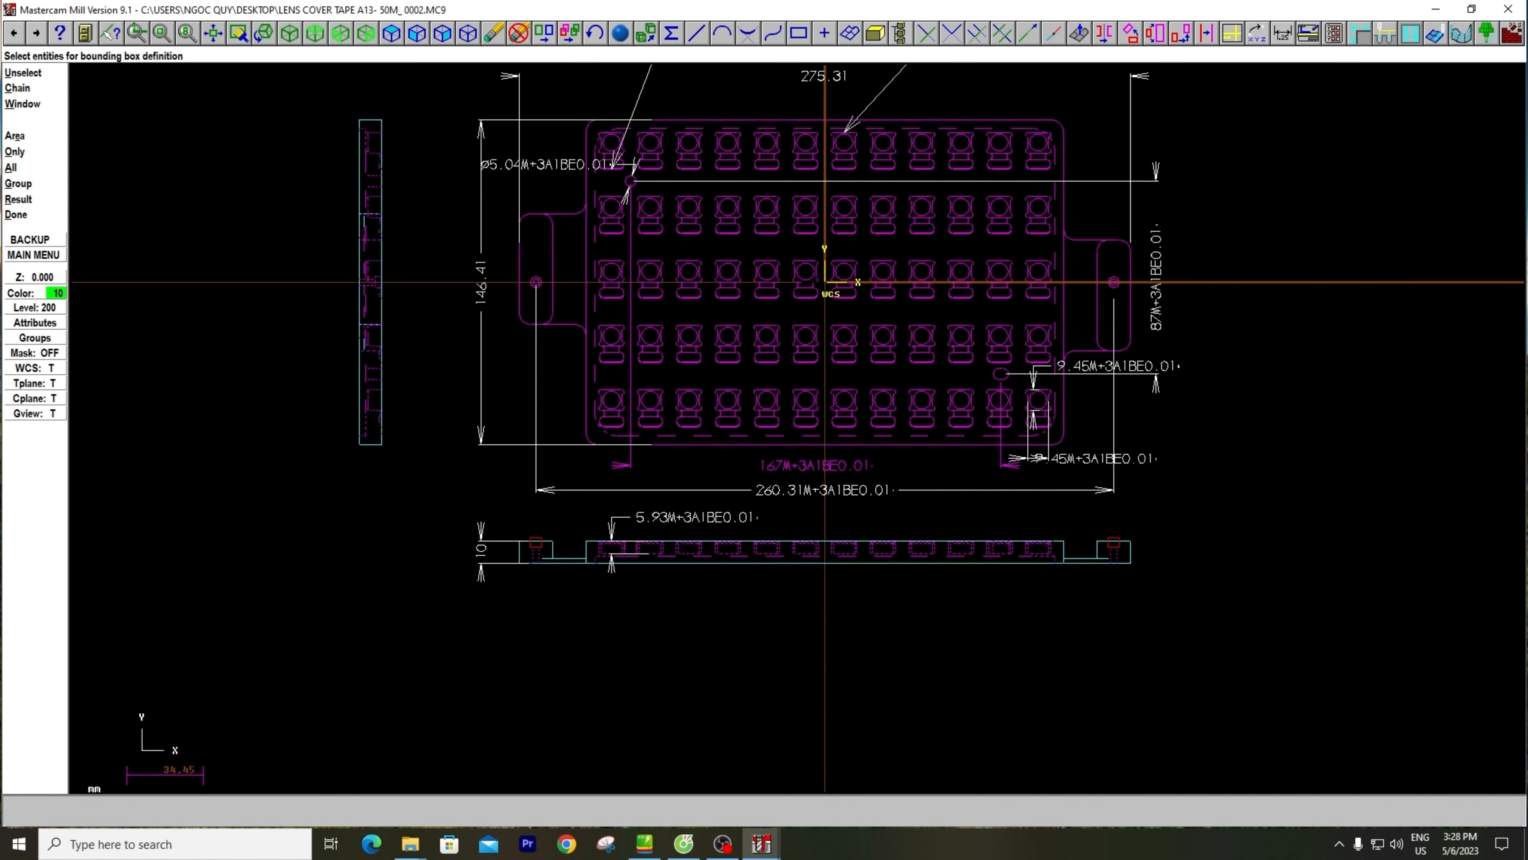
scroll(808, 287, down, 1)
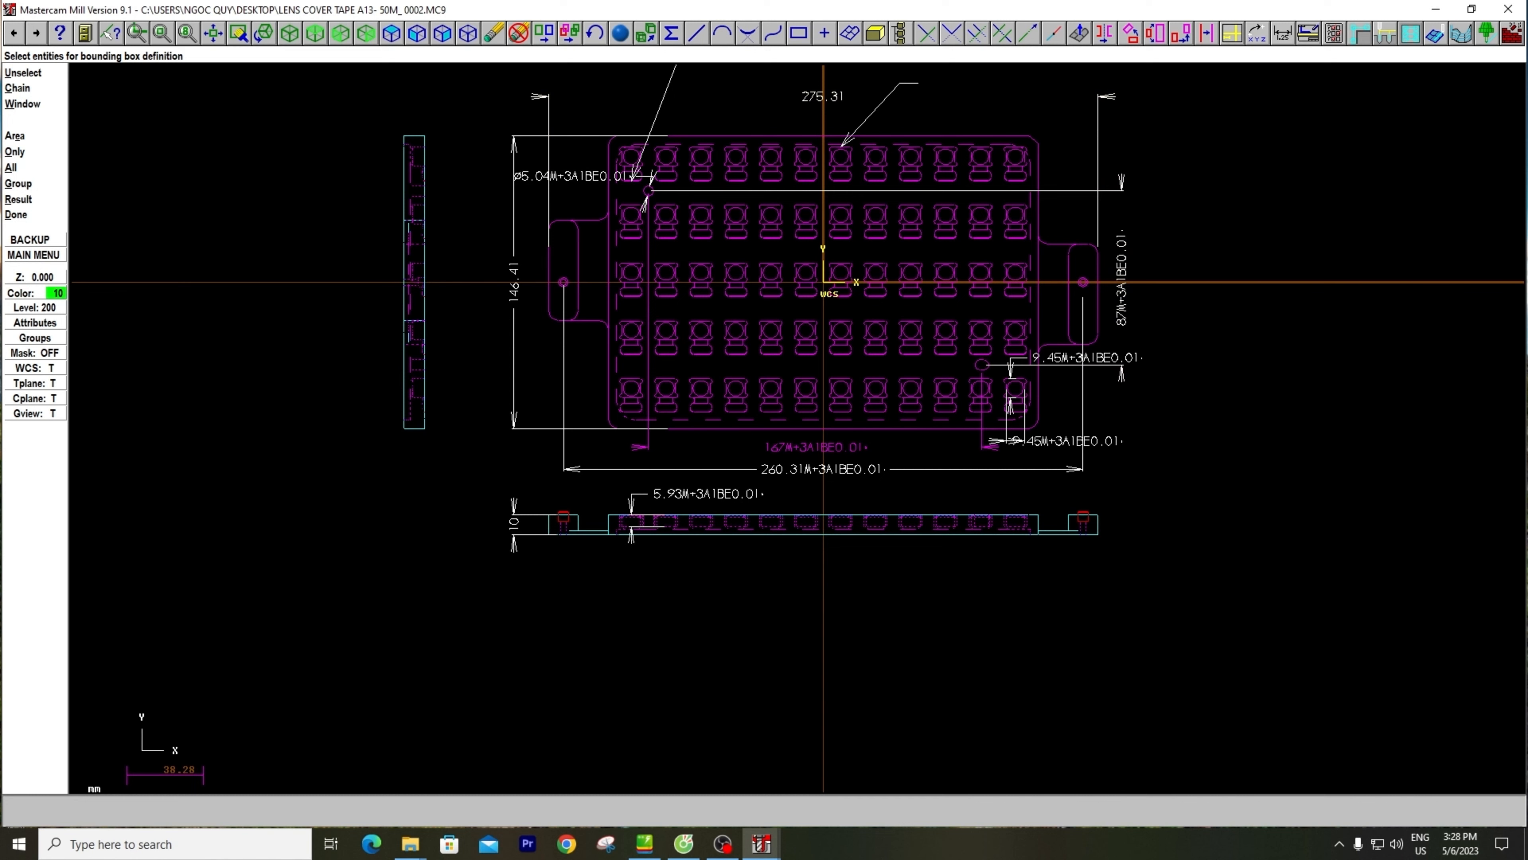
key(Escape)
click(973, 194)
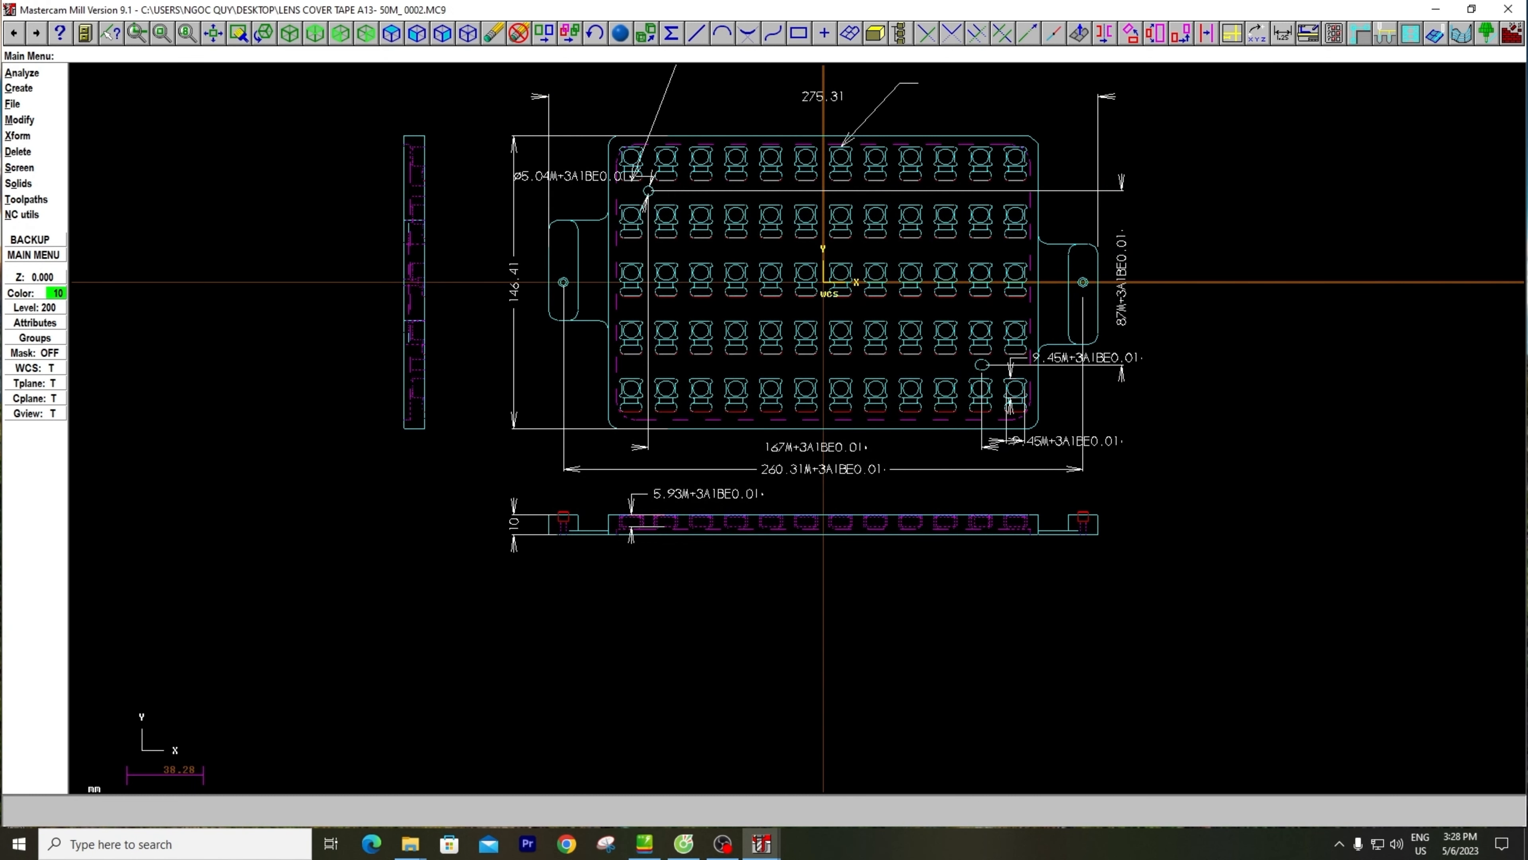
Delete the 146.41 height dimension and the 275.31 overall width dimension of the main view
scroll(480, 186, down, 1)
key(d)
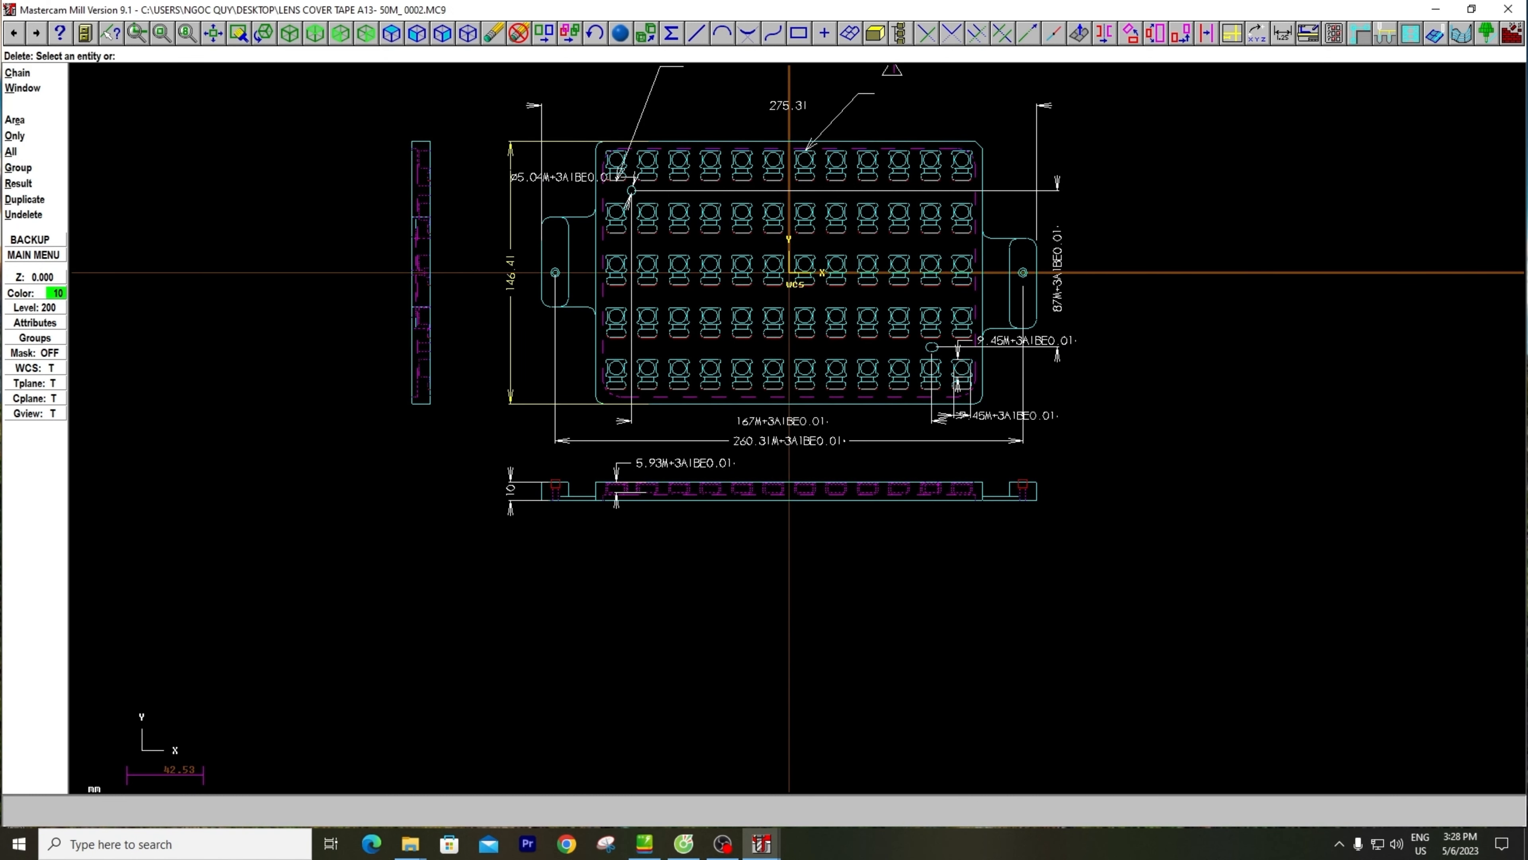
click(510, 199)
click(542, 160)
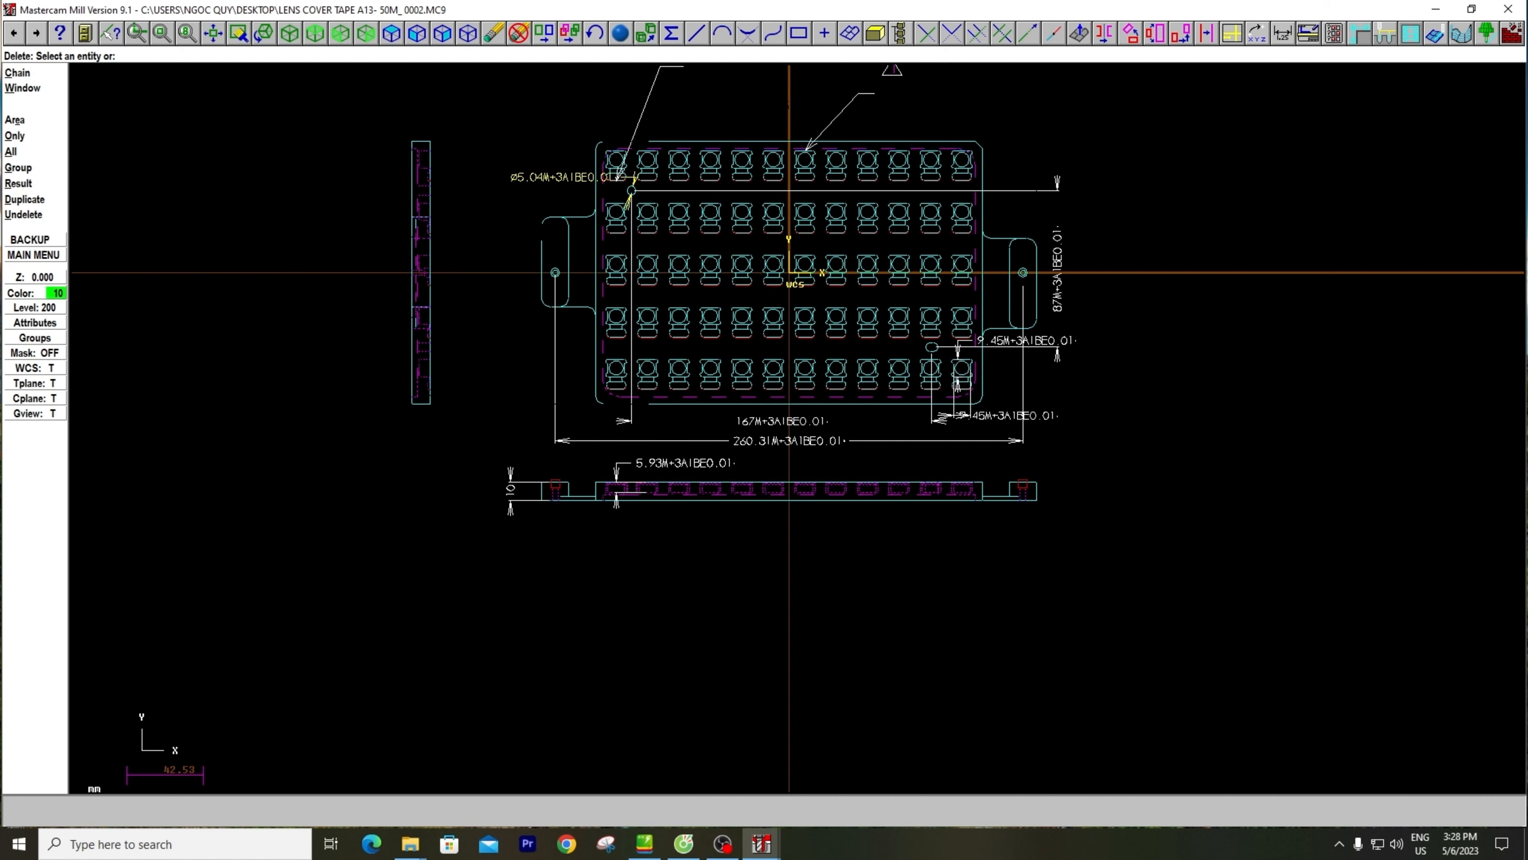
Delete the 5.04 hole diameter dimension, both leader arrows, the triangle symbol and the 87 dimension around the main view
scroll(534, 174, up, 1)
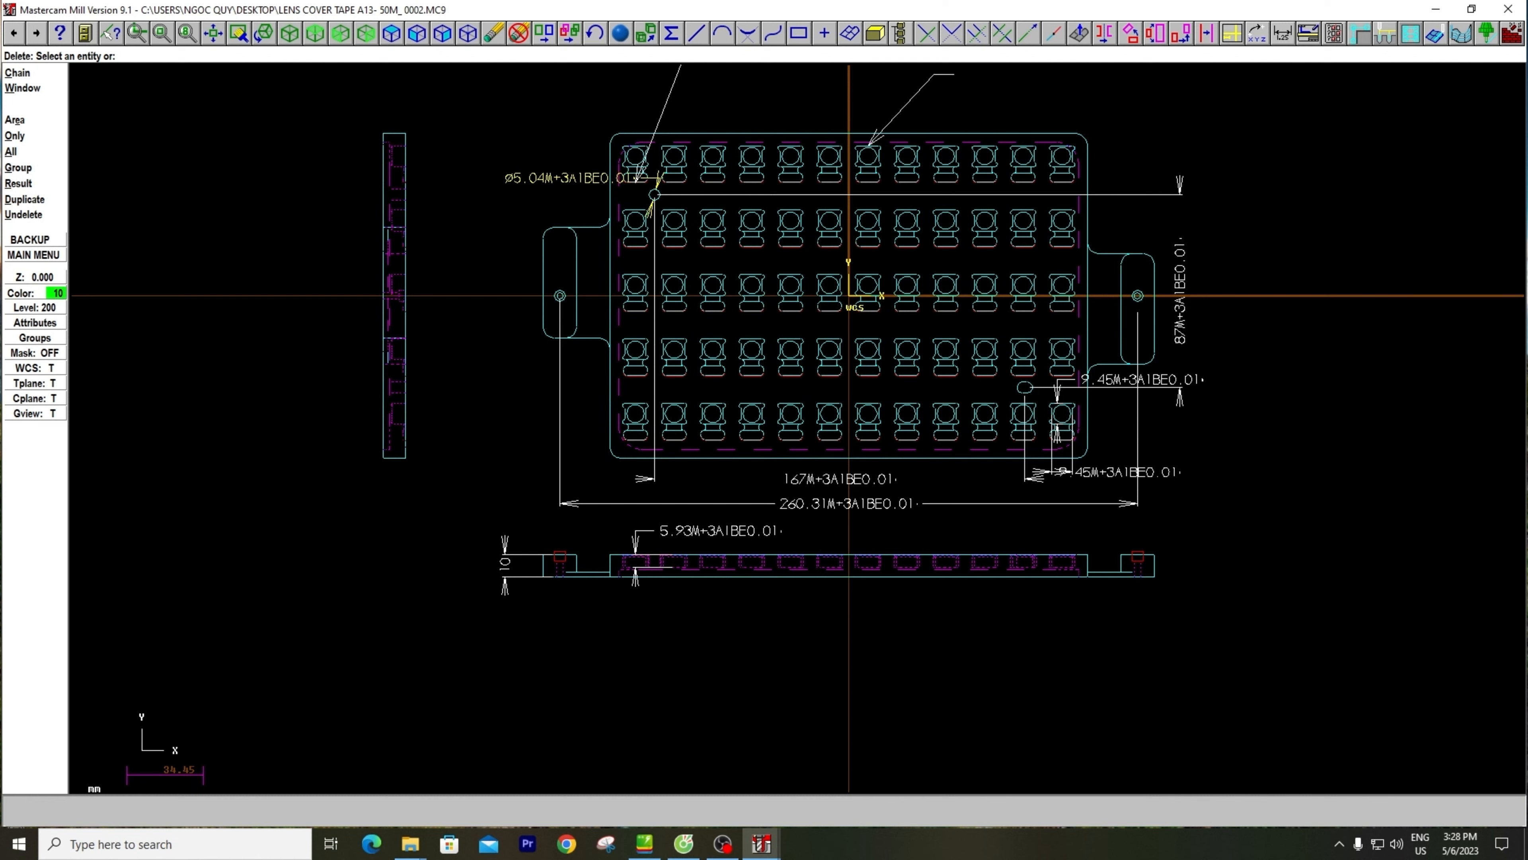
scroll(559, 180, up, 1)
middle_drag(560, 181, 535, 225)
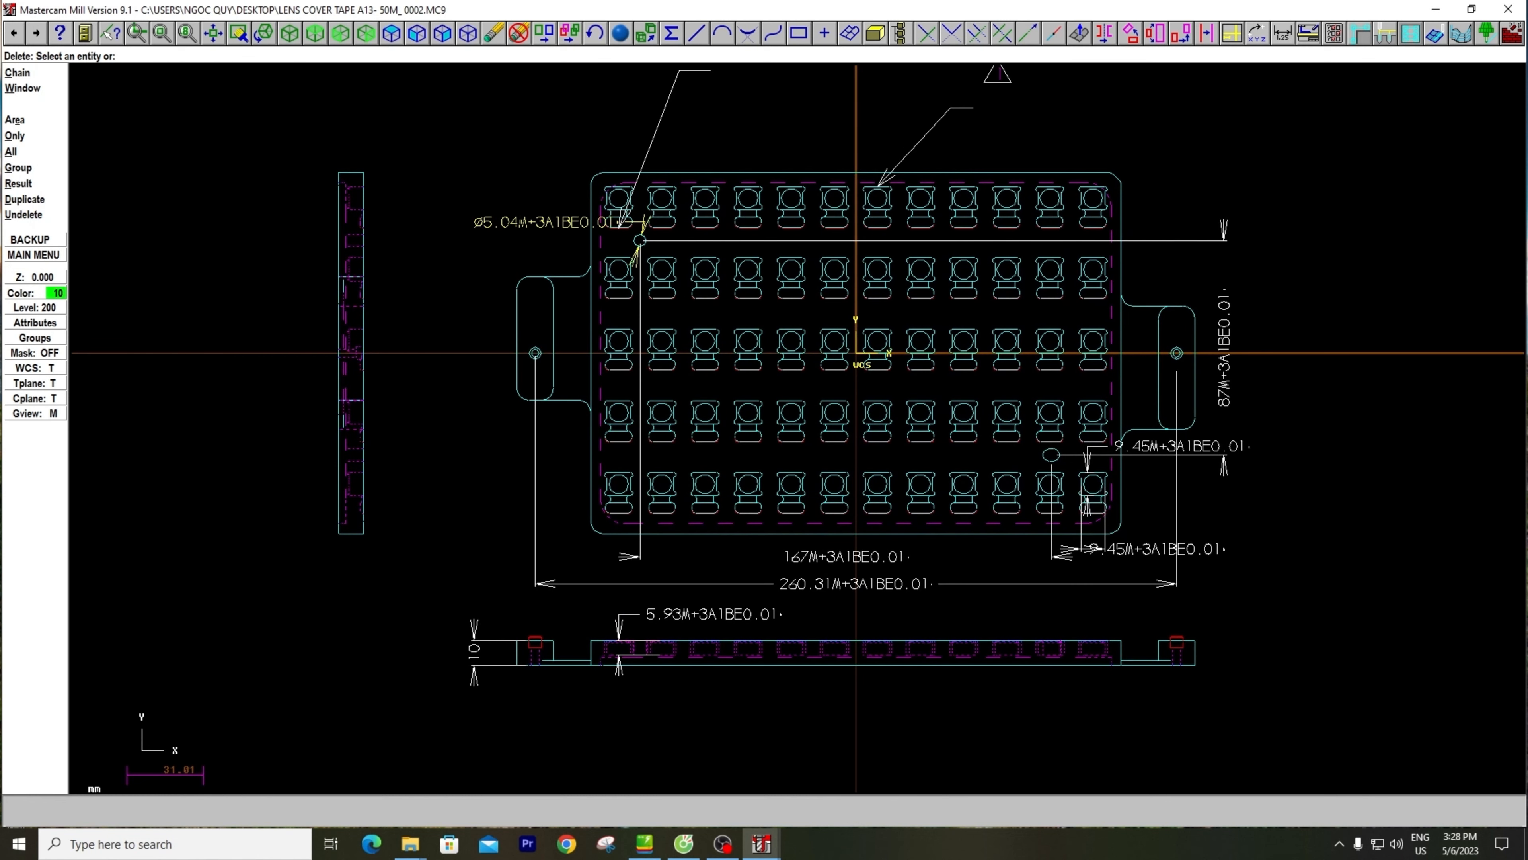
click(534, 223)
click(651, 145)
middle_drag(927, 135, 805, 221)
click(805, 219)
click(883, 157)
click(868, 157)
click(878, 159)
click(876, 168)
click(1102, 433)
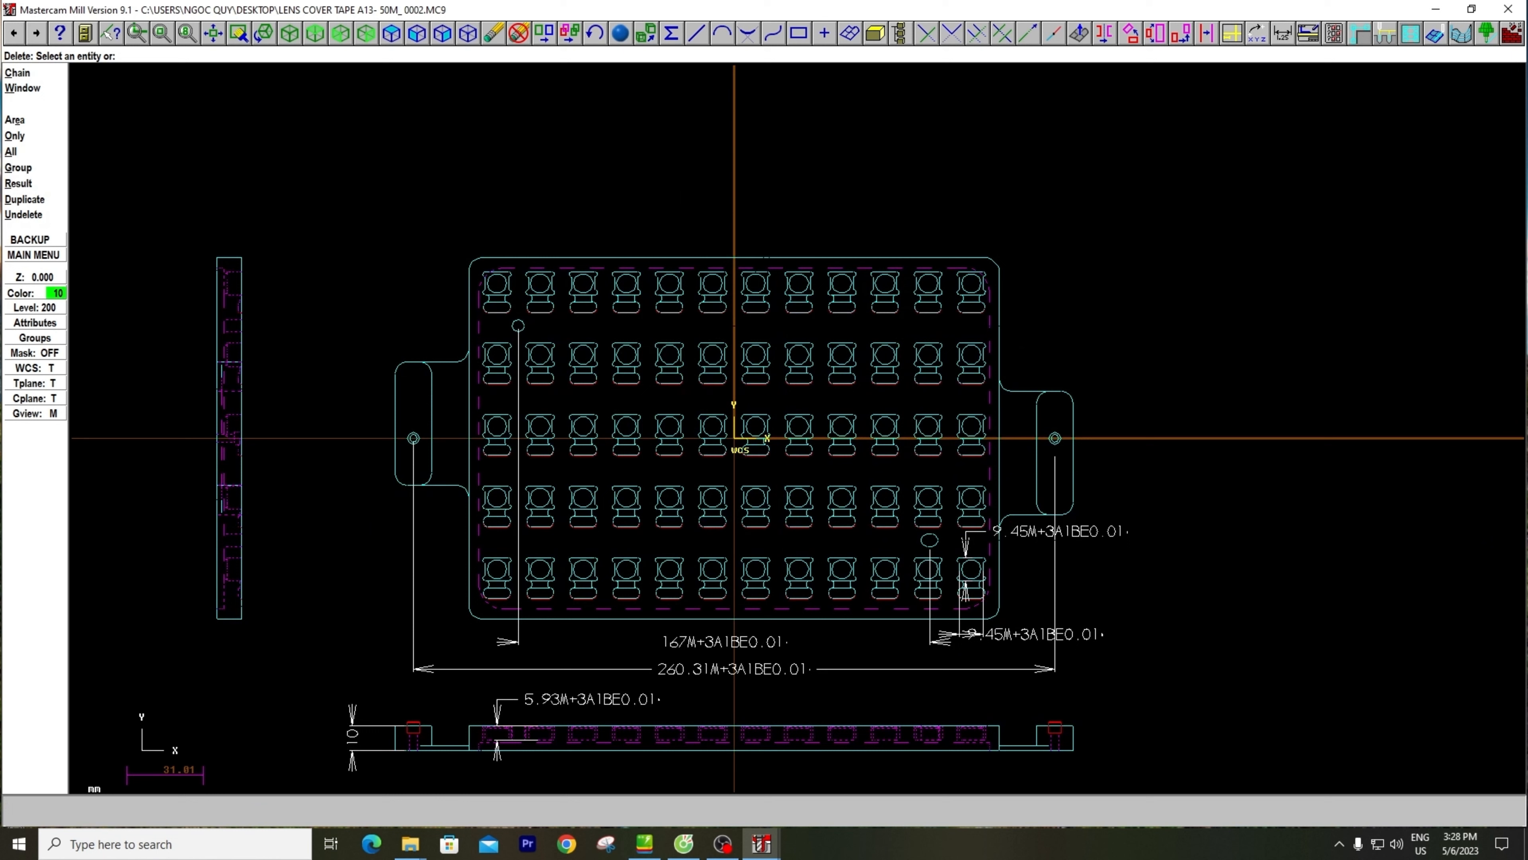
Delete both 9.45 pocket dimensions and the 260.31 and 167 dimensions below the main view, leaving the Delete command
click(1062, 531)
click(1060, 633)
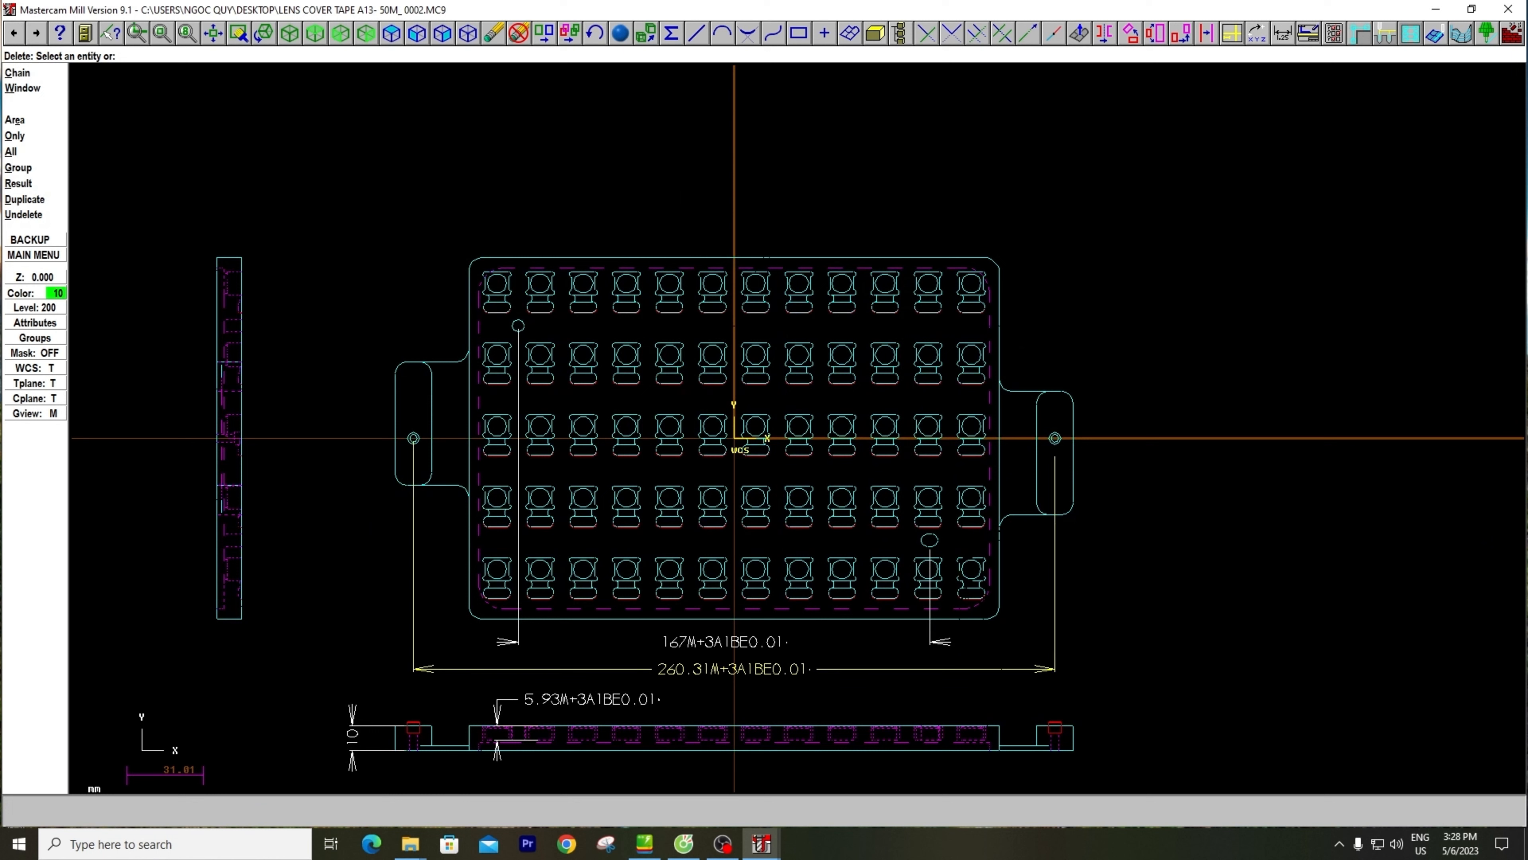
click(986, 668)
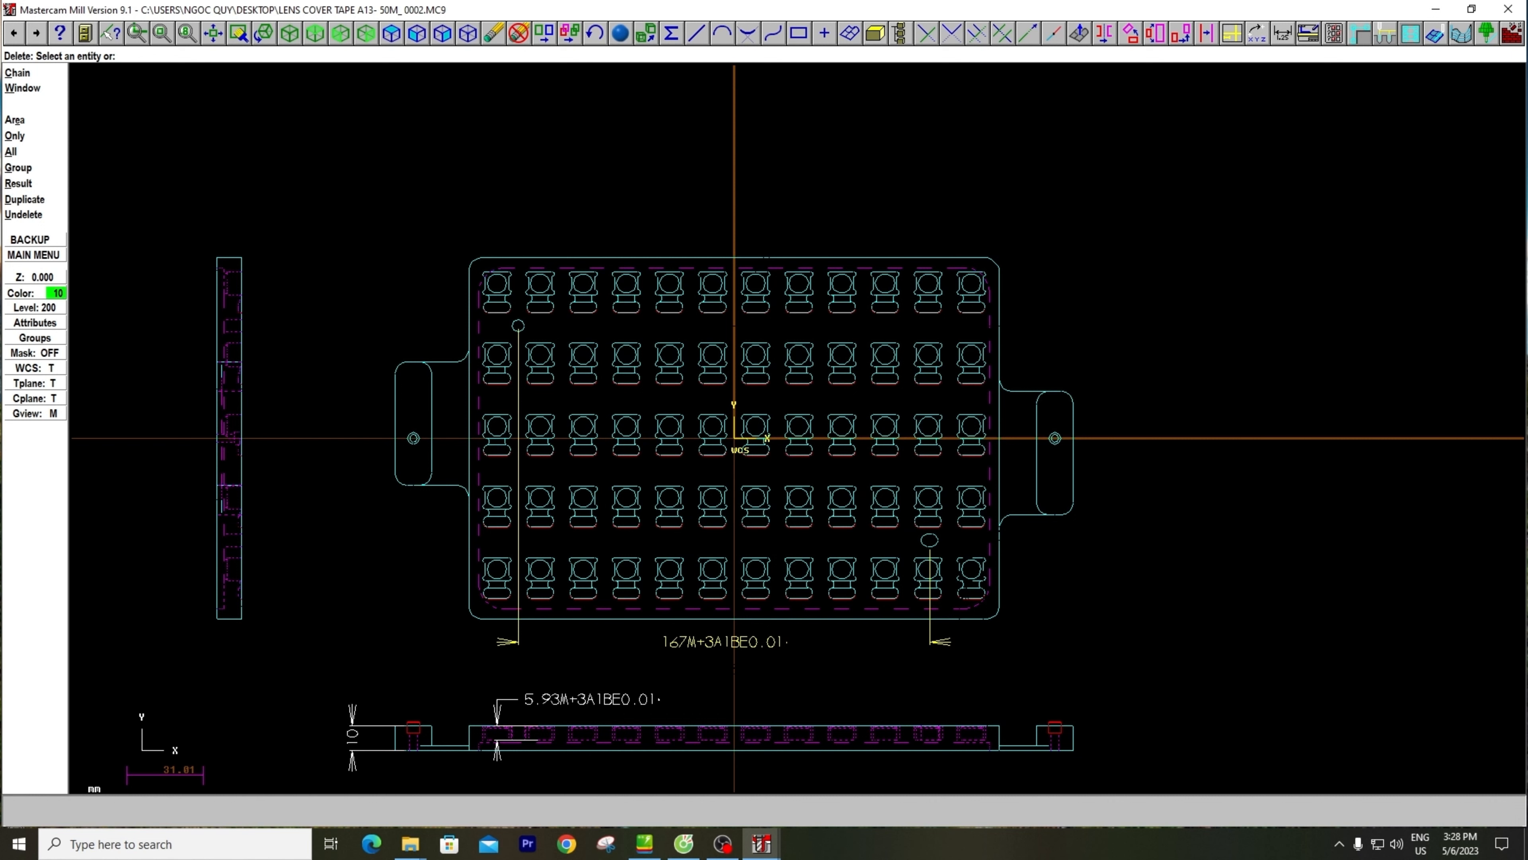
click(760, 643)
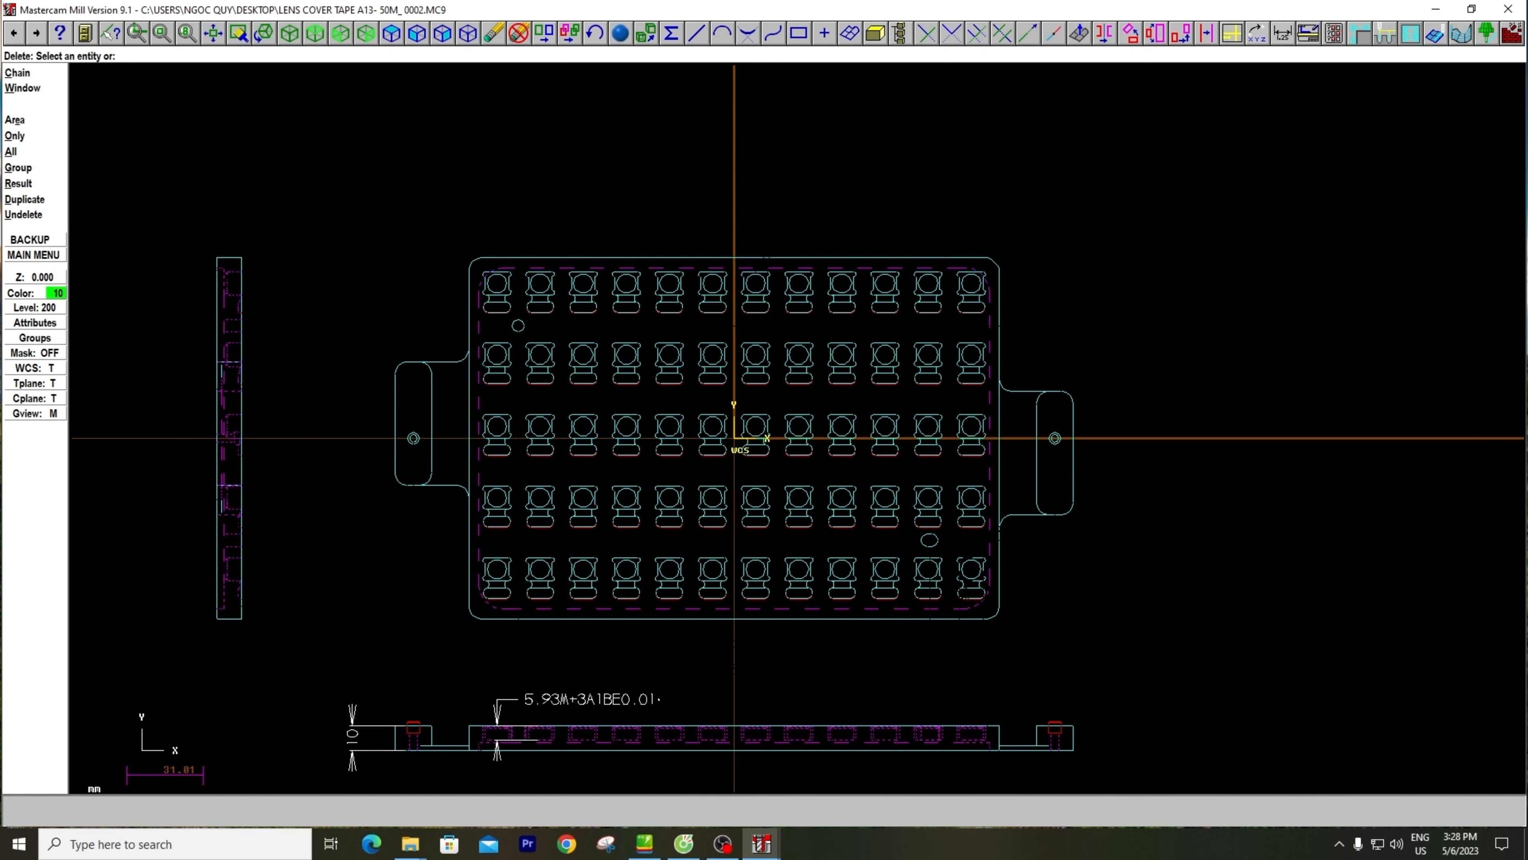
scroll(686, 335, down, 1)
key(Escape)
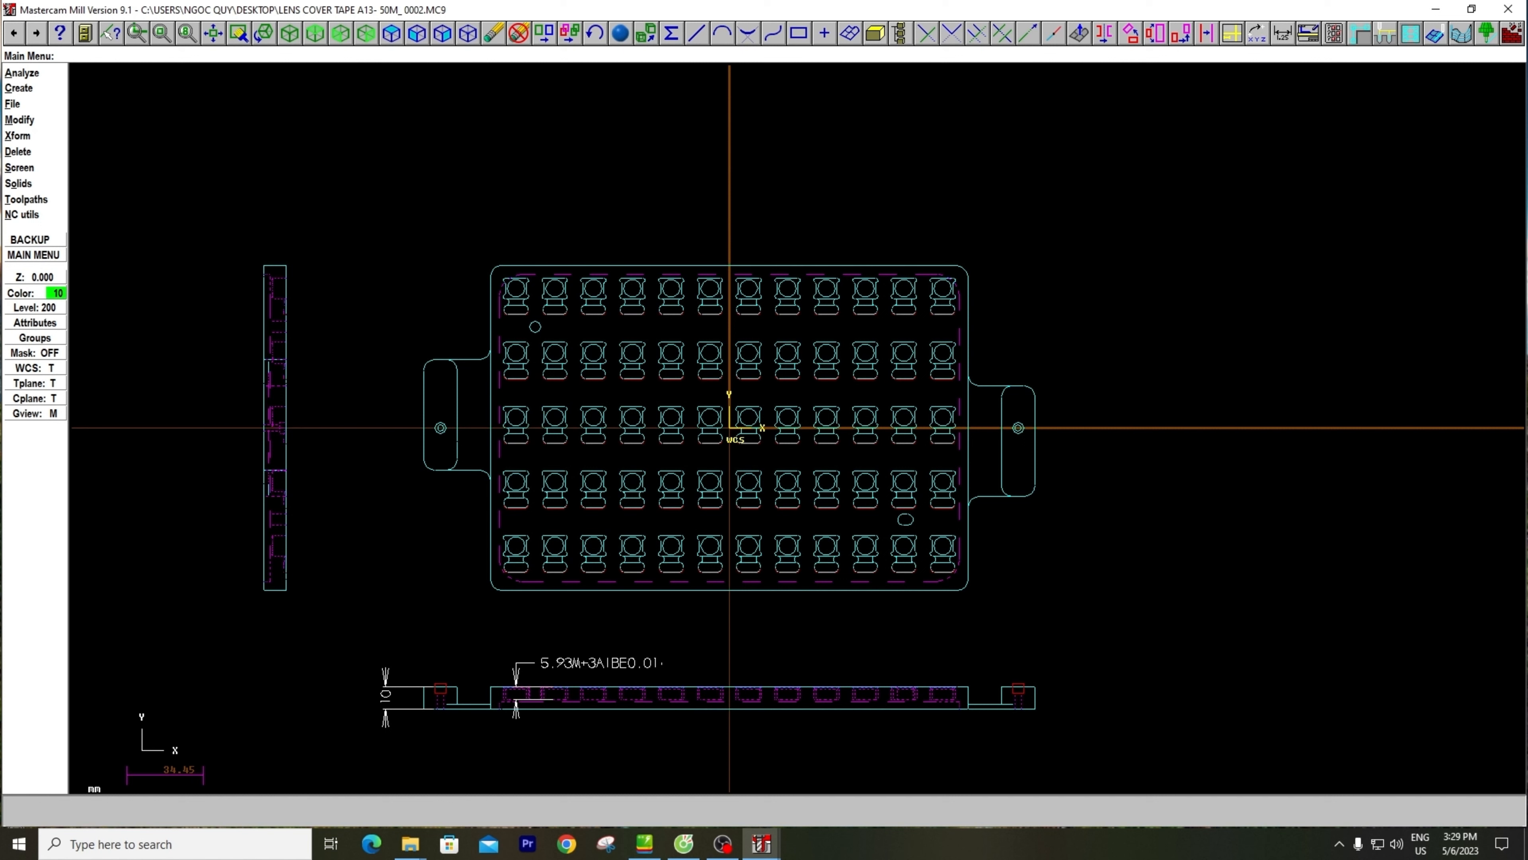
key(t)
key(j)
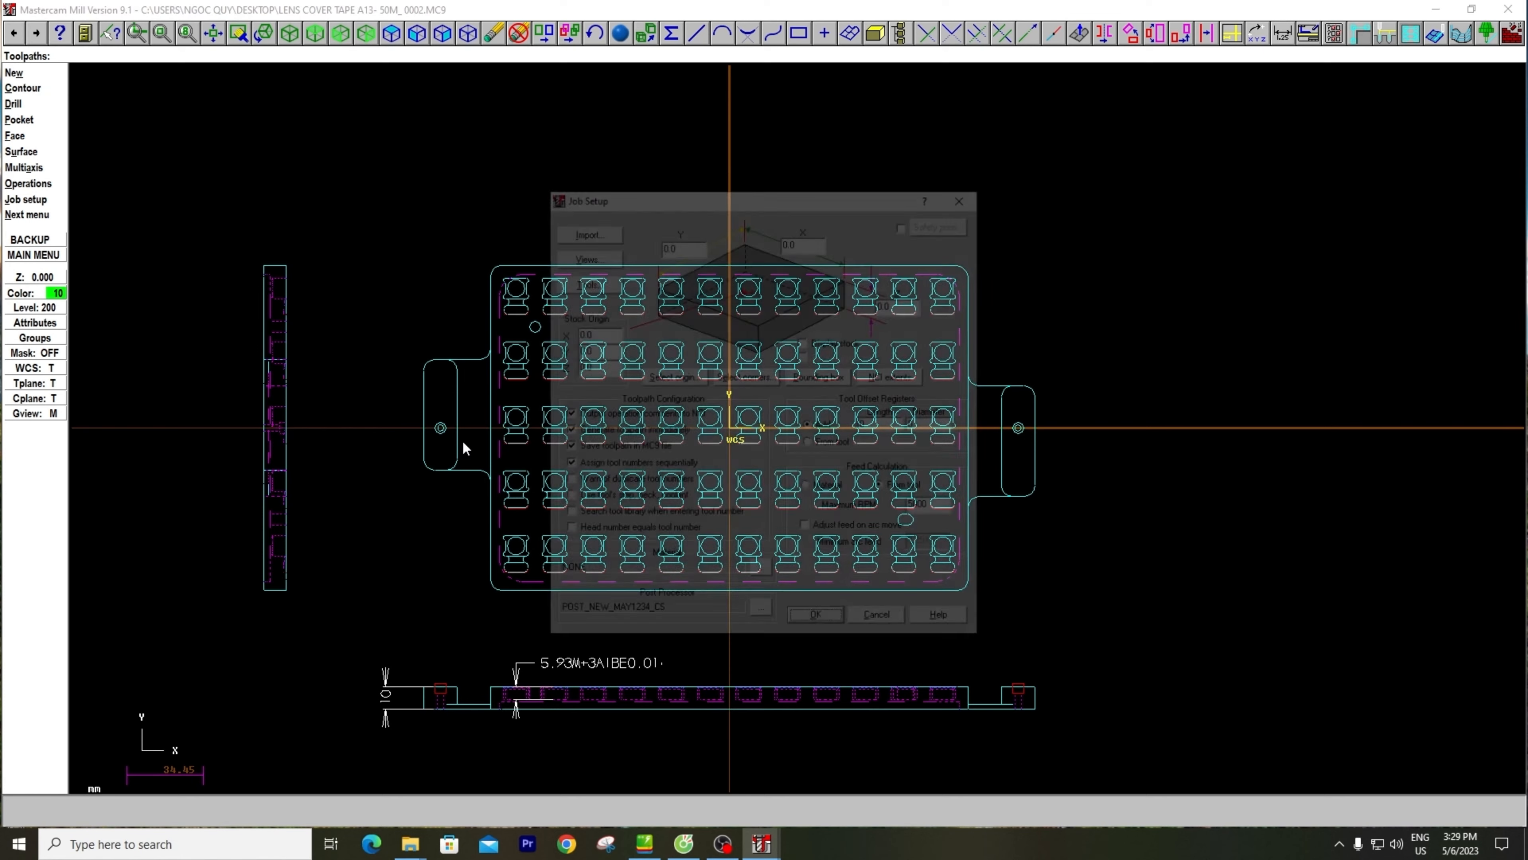
click(822, 377)
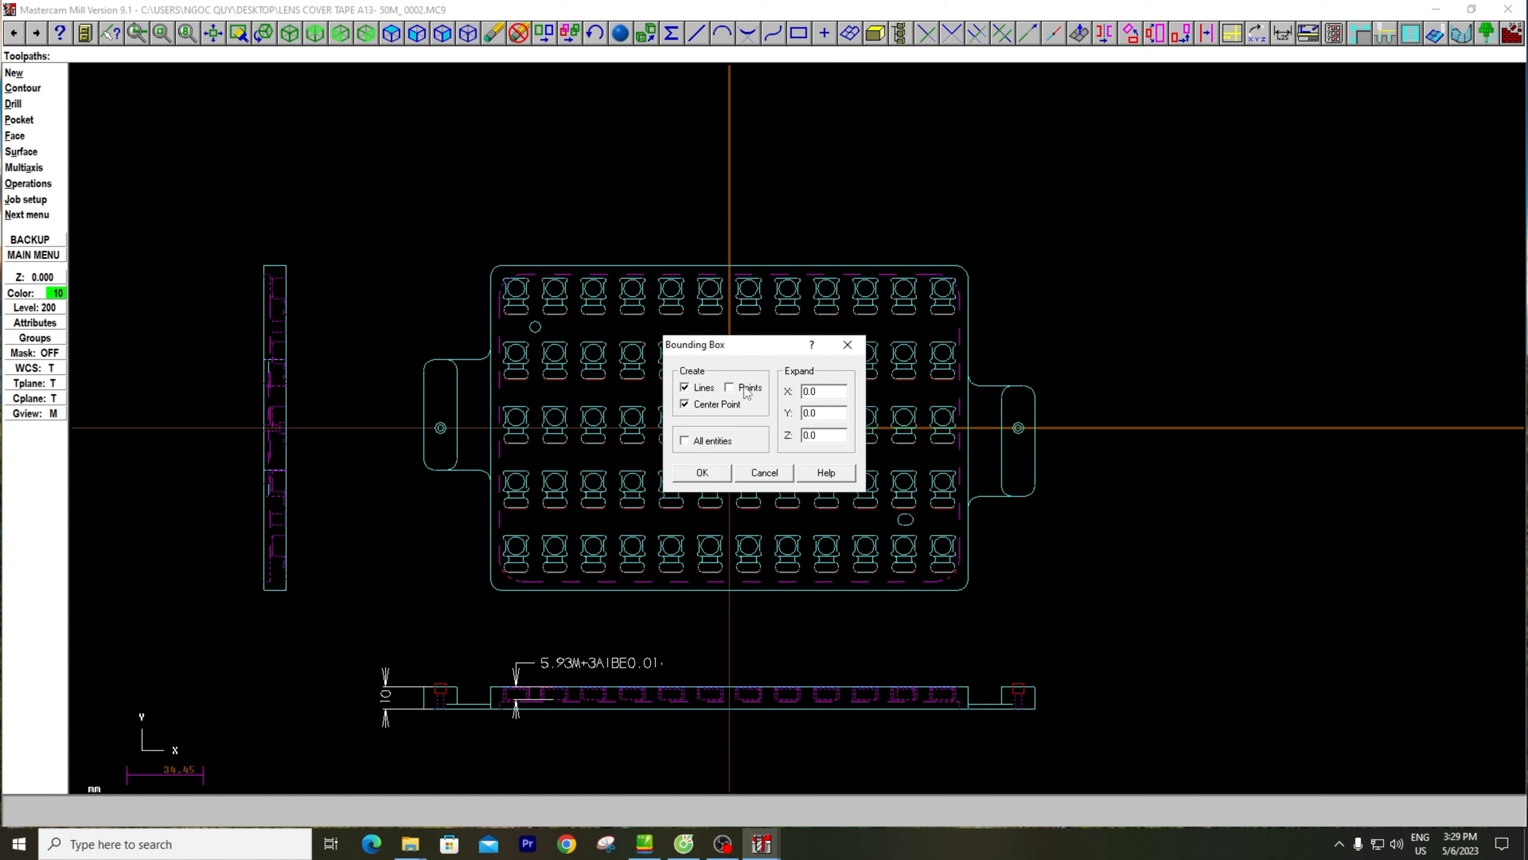
click(729, 387)
click(740, 389)
drag(760, 342, 1151, 297)
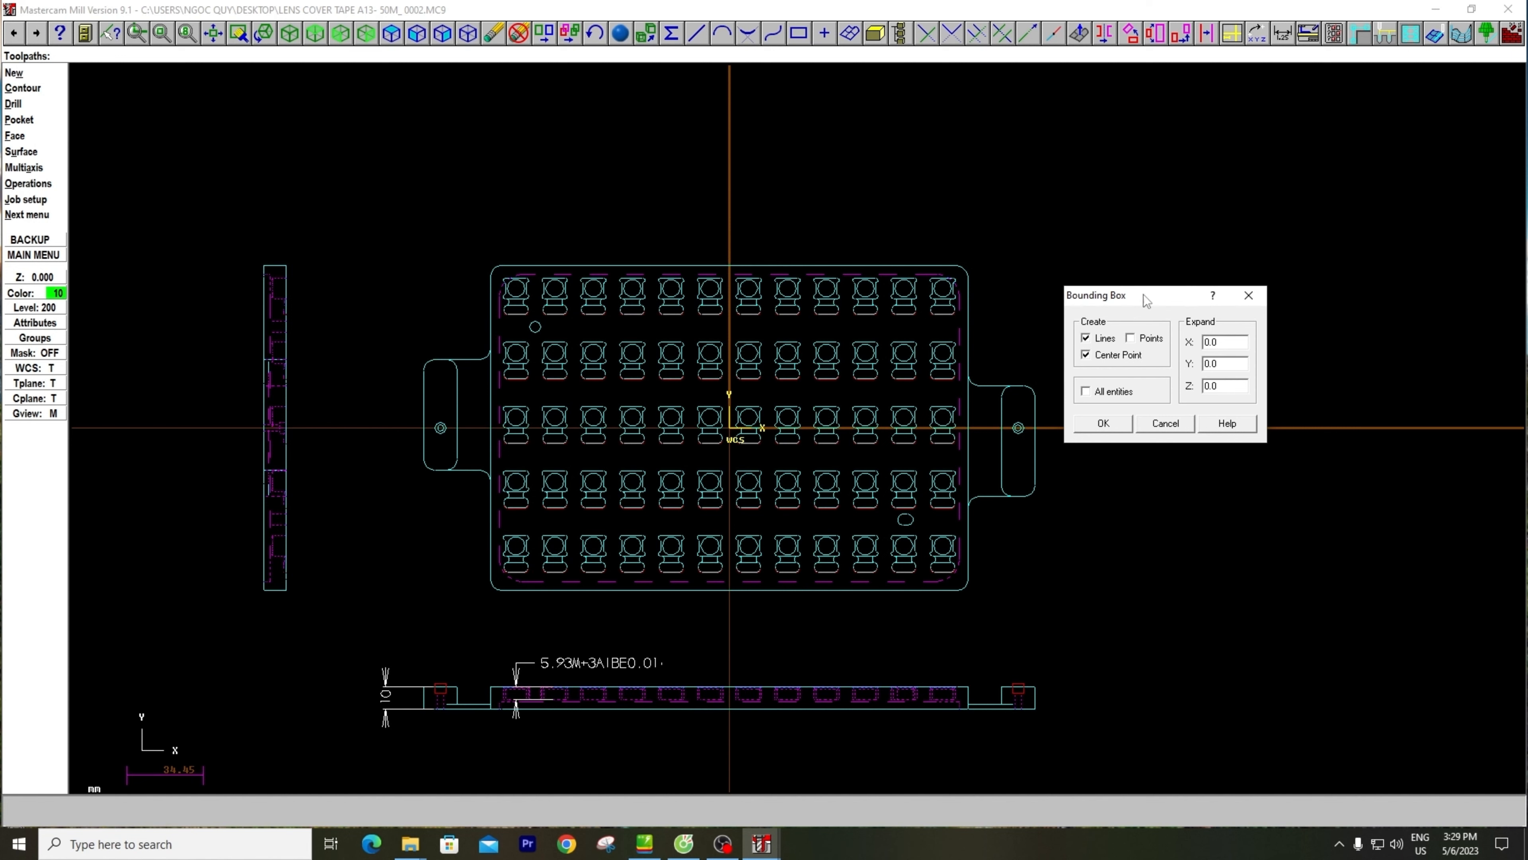
click(1249, 295)
click(967, 194)
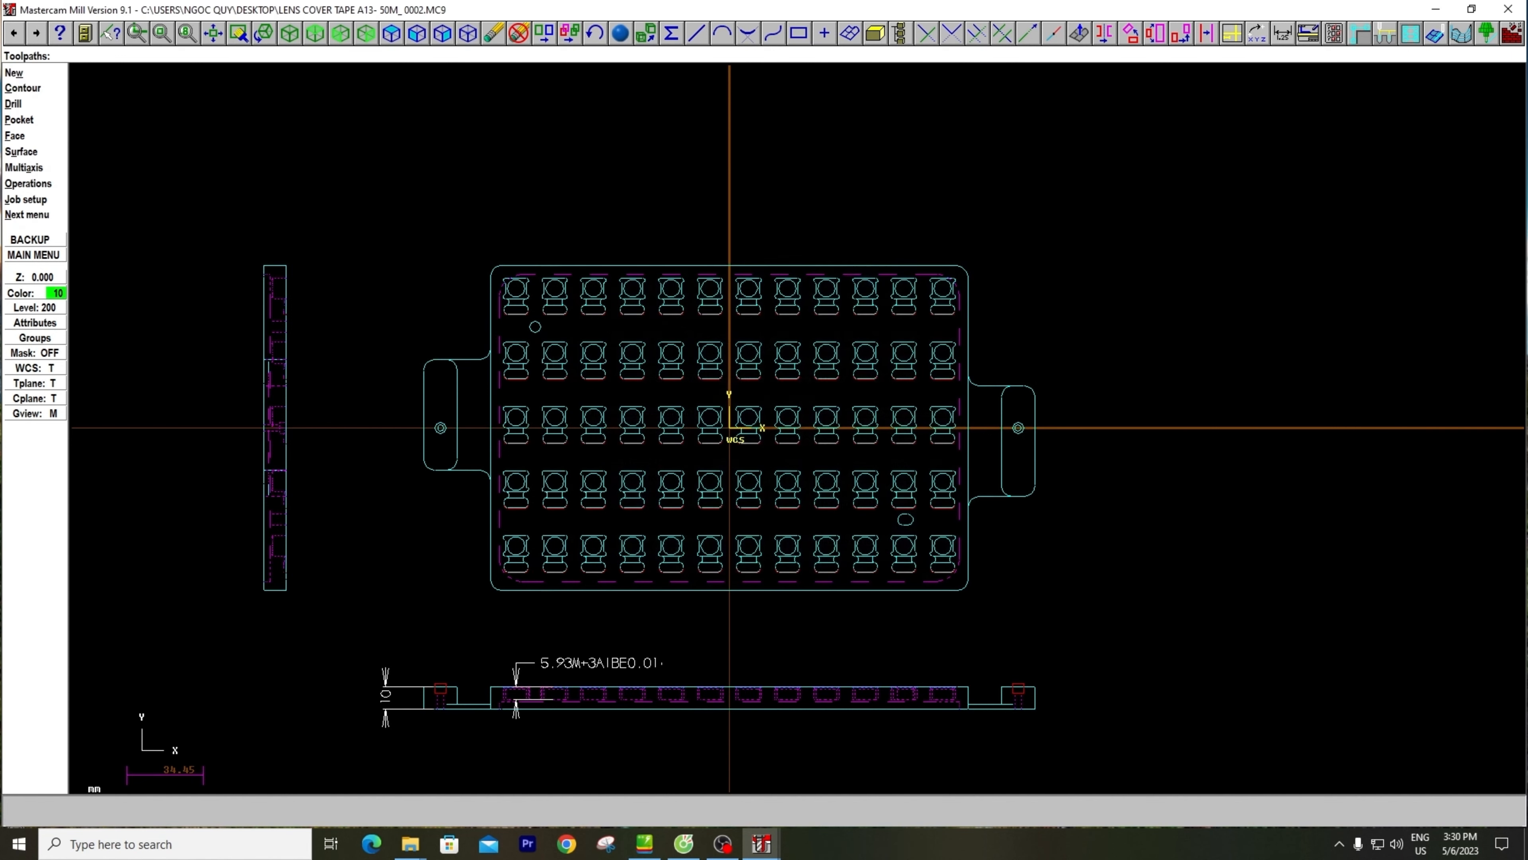
Start a Translate on the whole drawing, window-selecting all three views and the remaining dimensions
key(x)
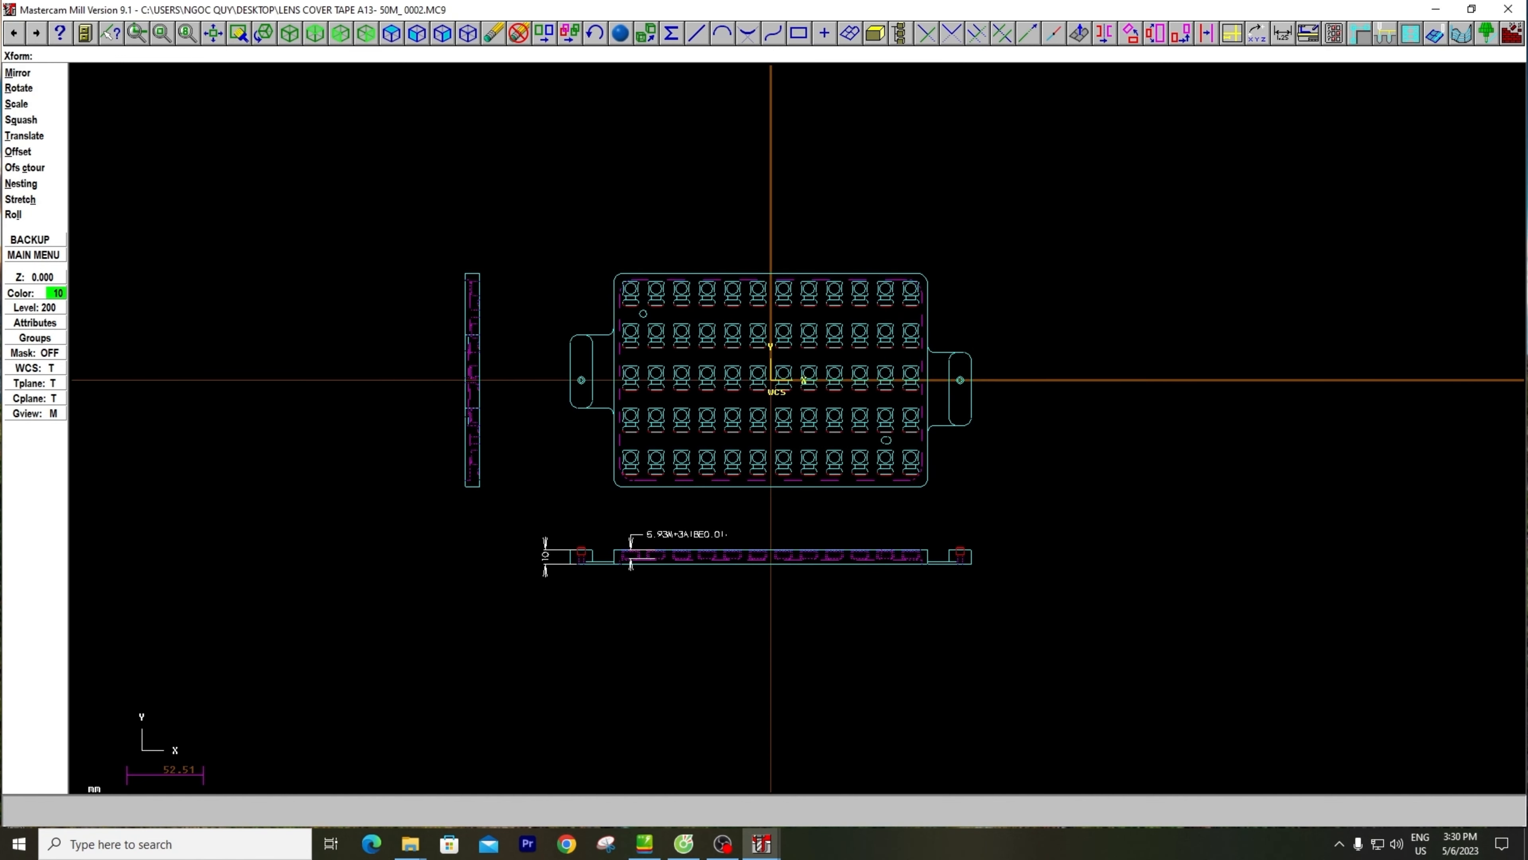
click(37, 135)
click(42, 89)
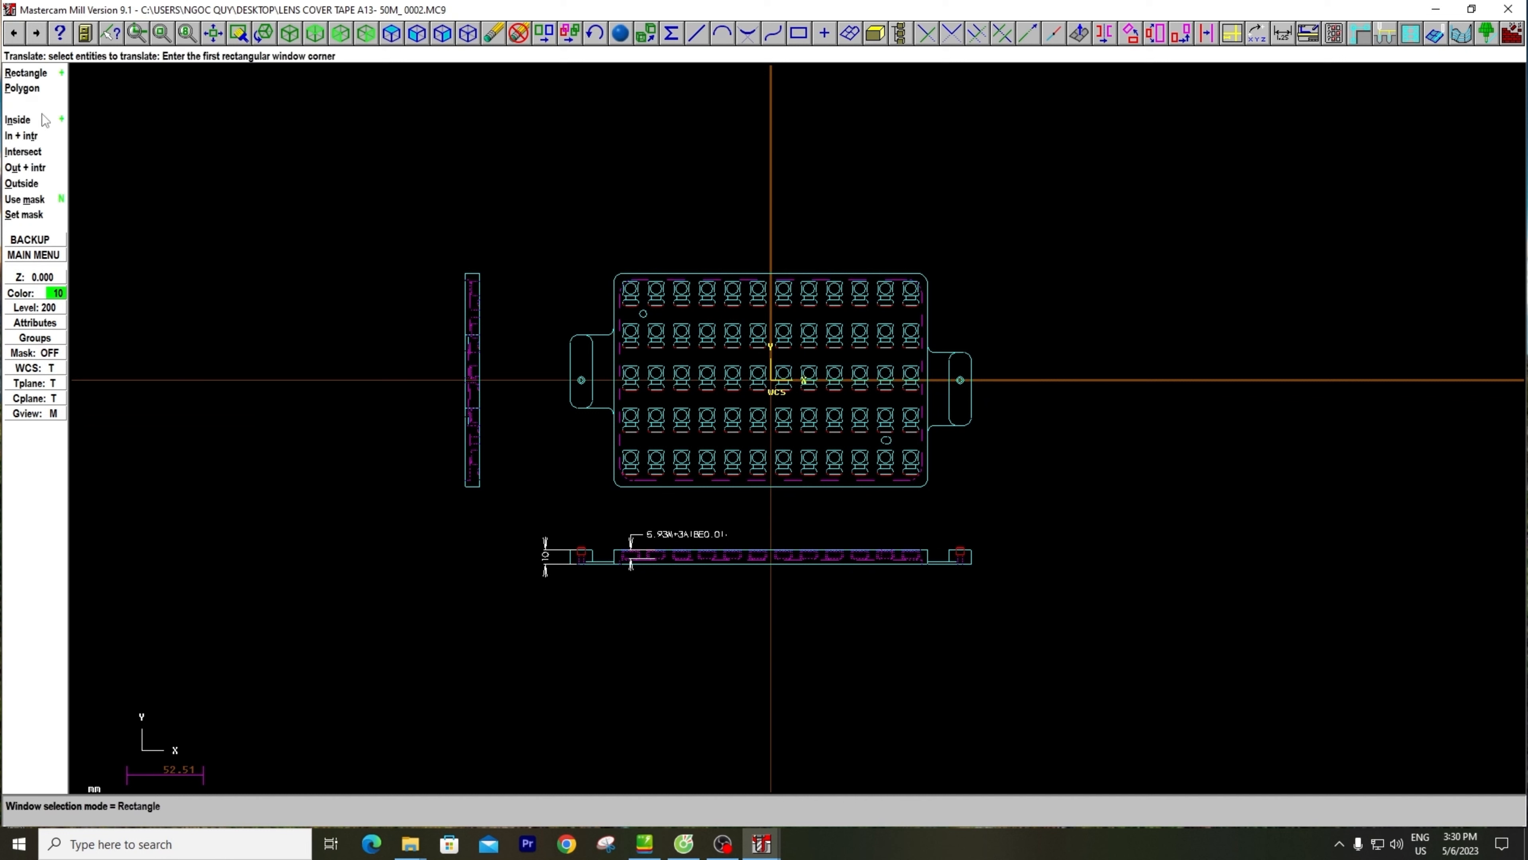
click(315, 158)
click(1158, 693)
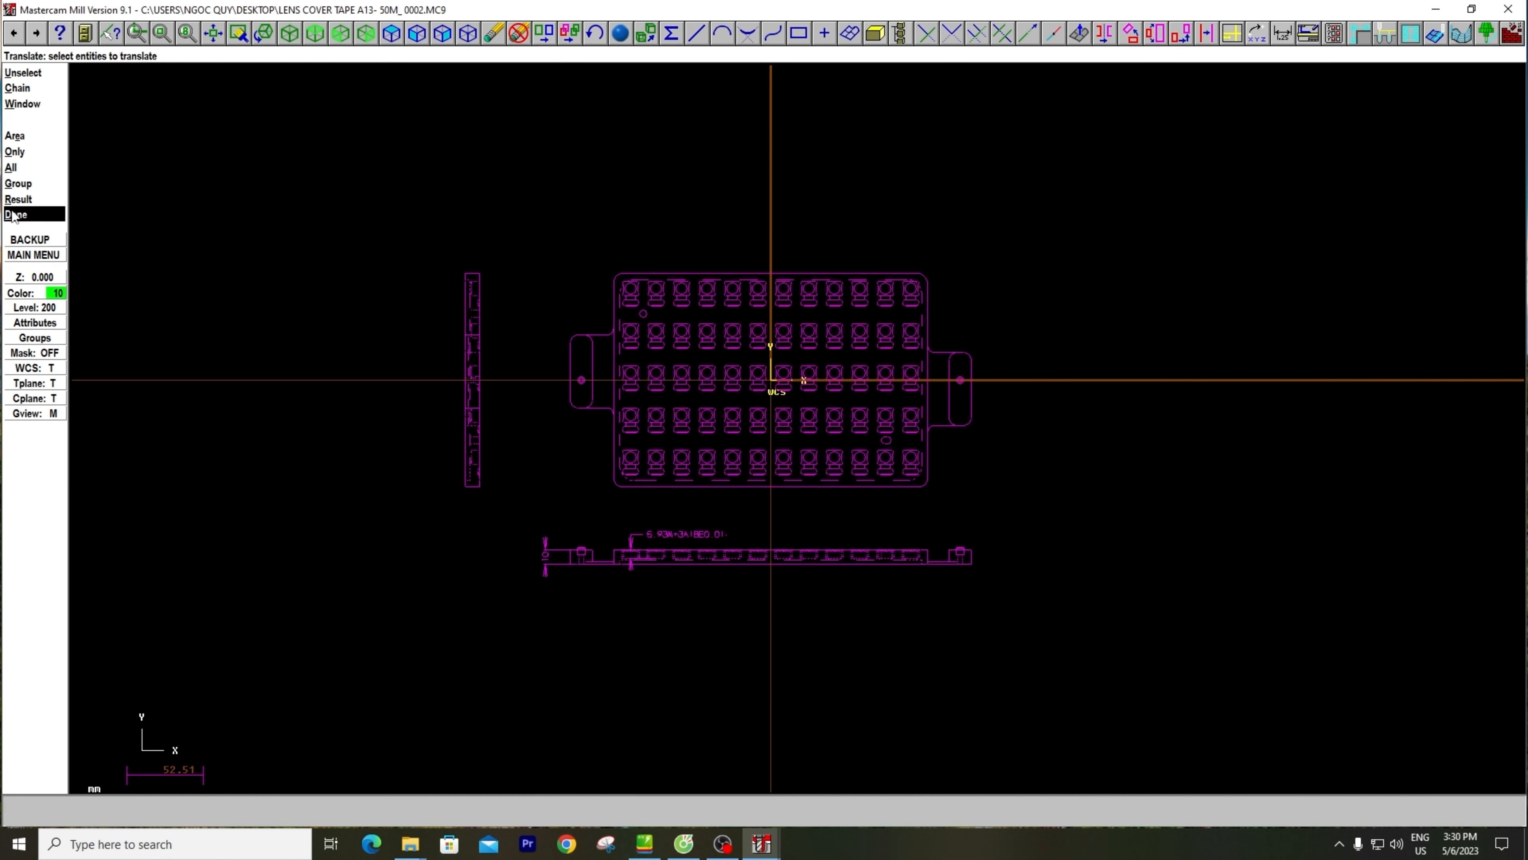
click(24, 216)
Move the selection between two freehand points, up and to the right of the origin, using the Move operation with 1 step
click(27, 104)
click(686, 414)
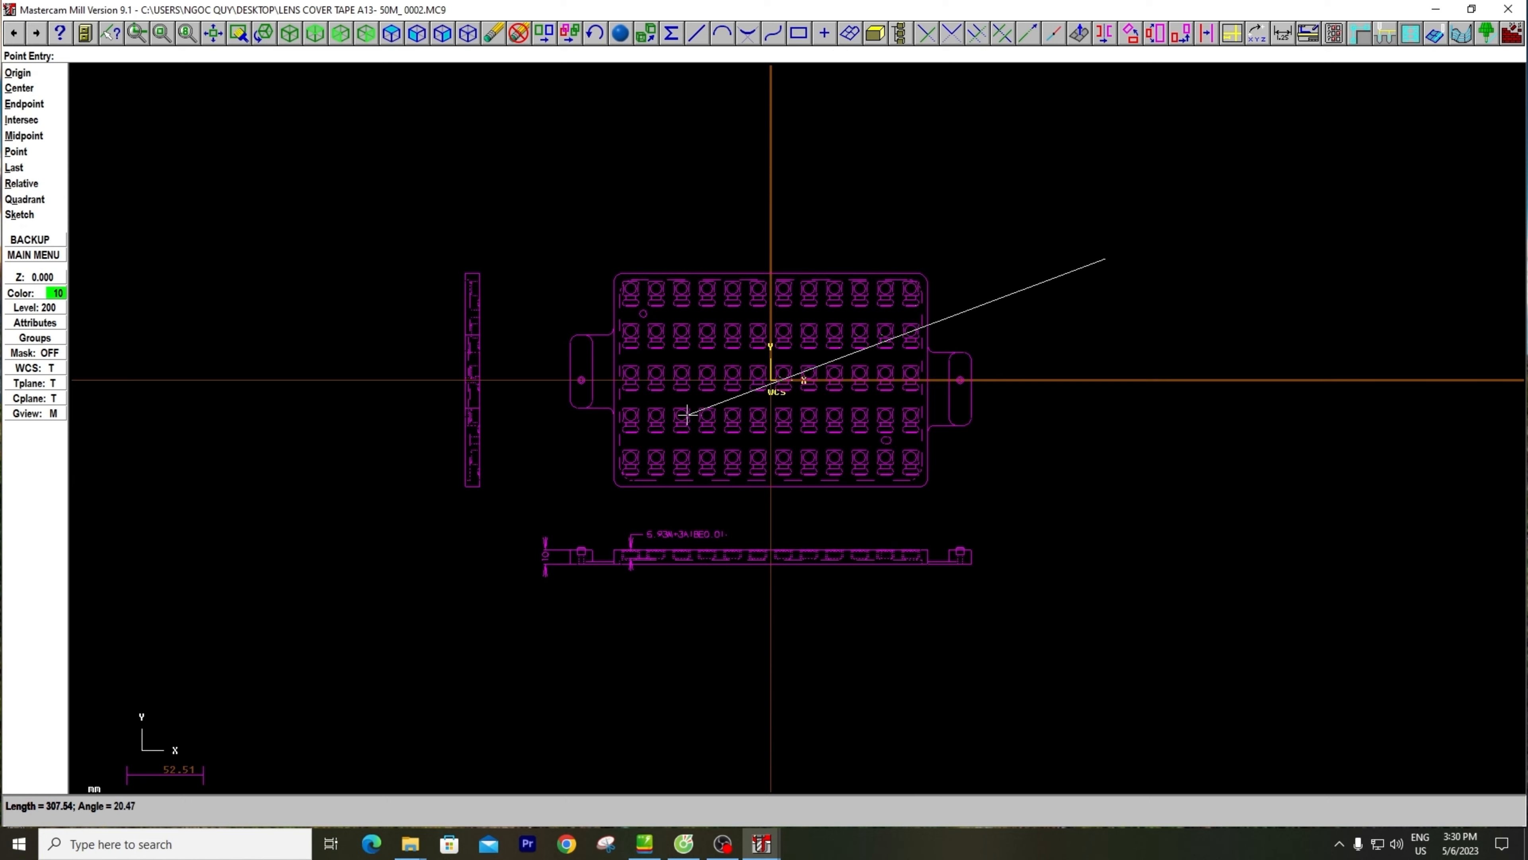
click(1290, 211)
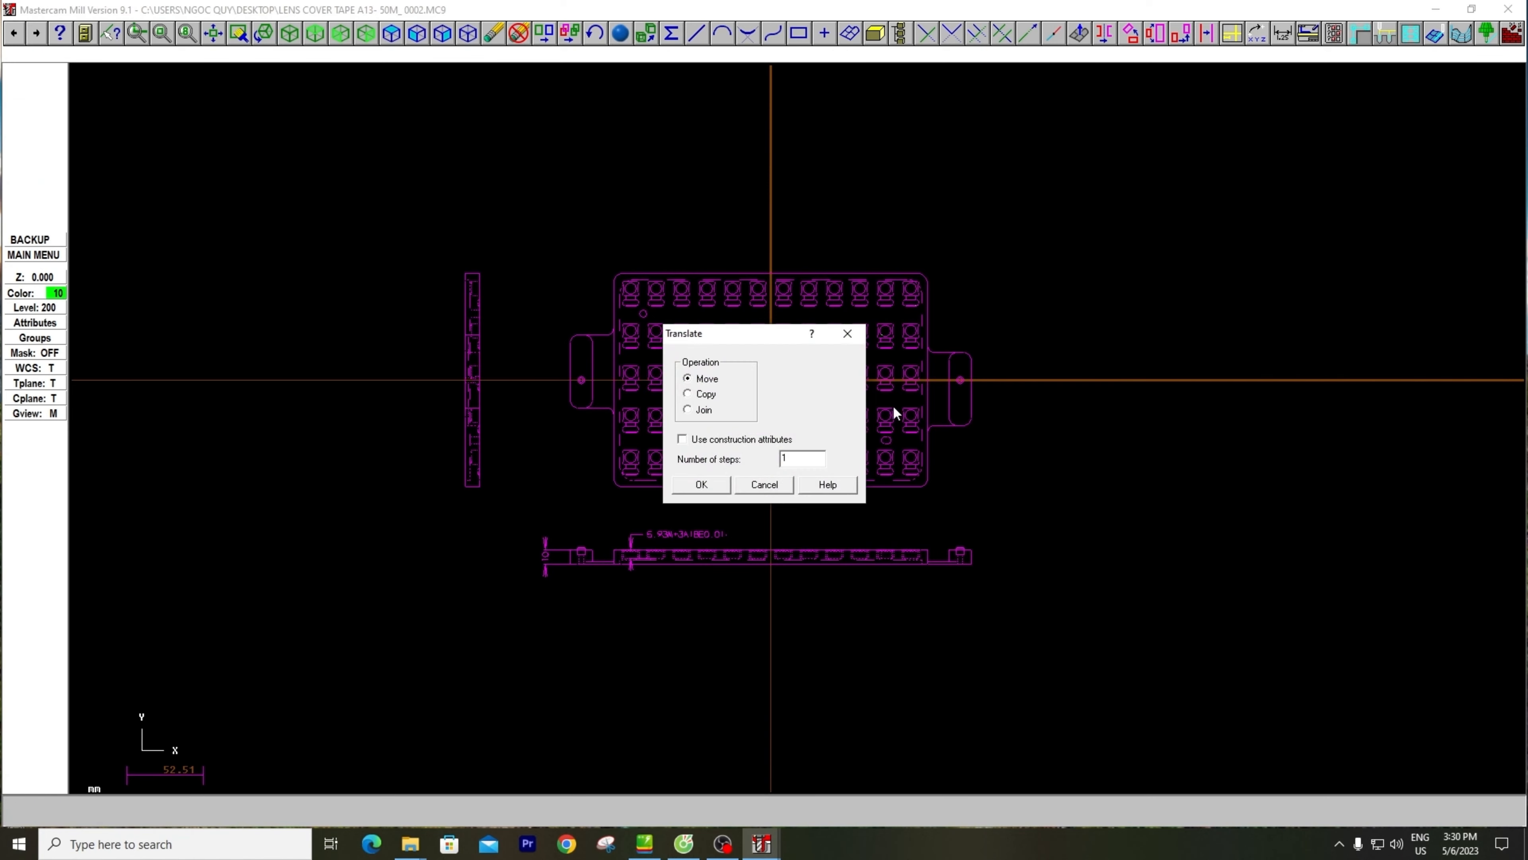
click(708, 480)
key(alt+F1)
key(Escape)
key(Escape)
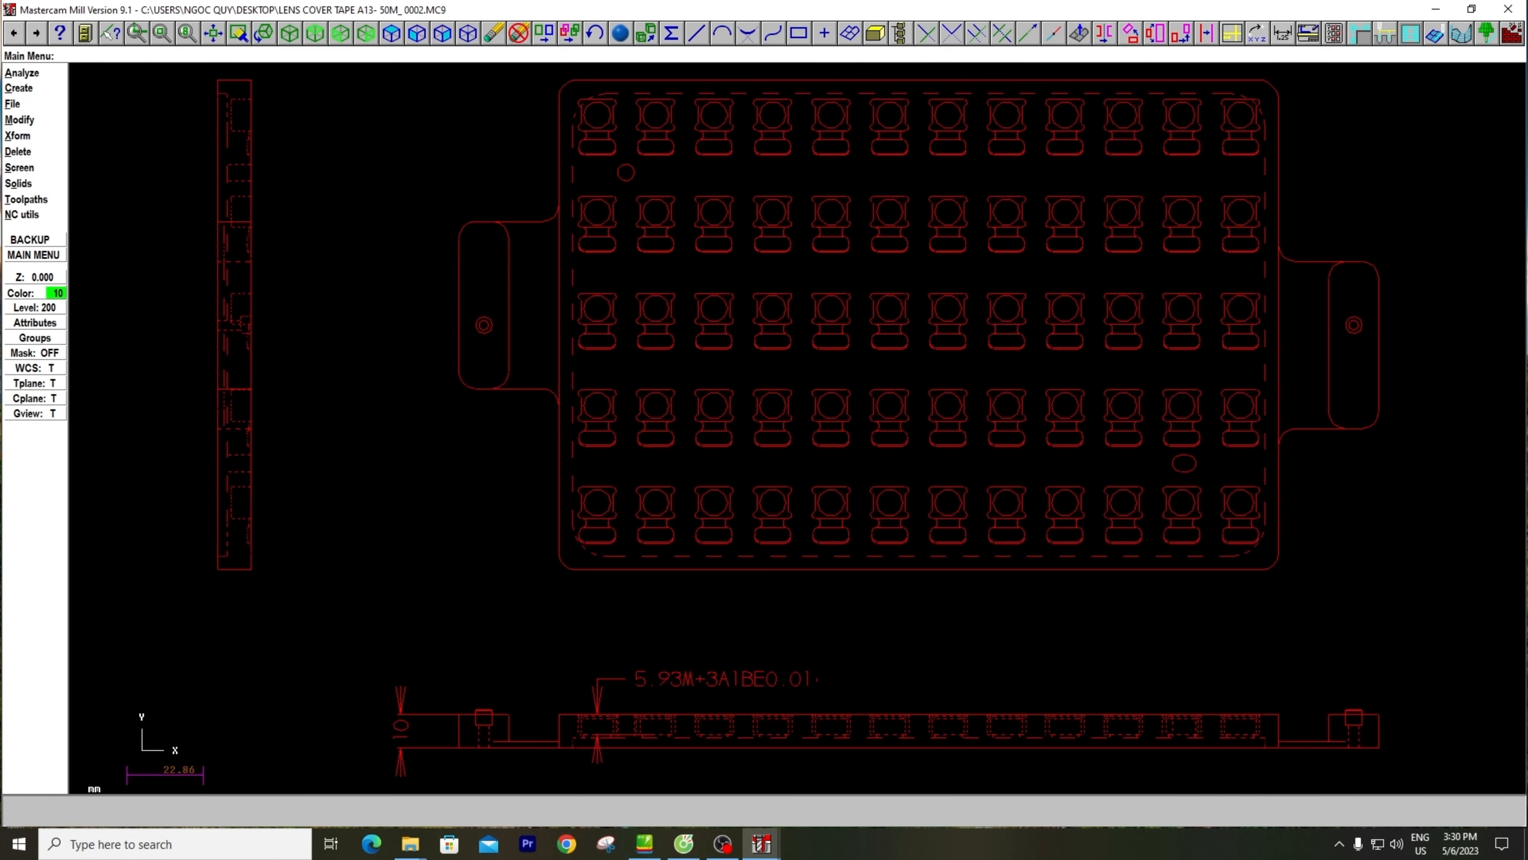
Clear the result colors of the translated drawing
scroll(904, 438, down, 5)
key(s)
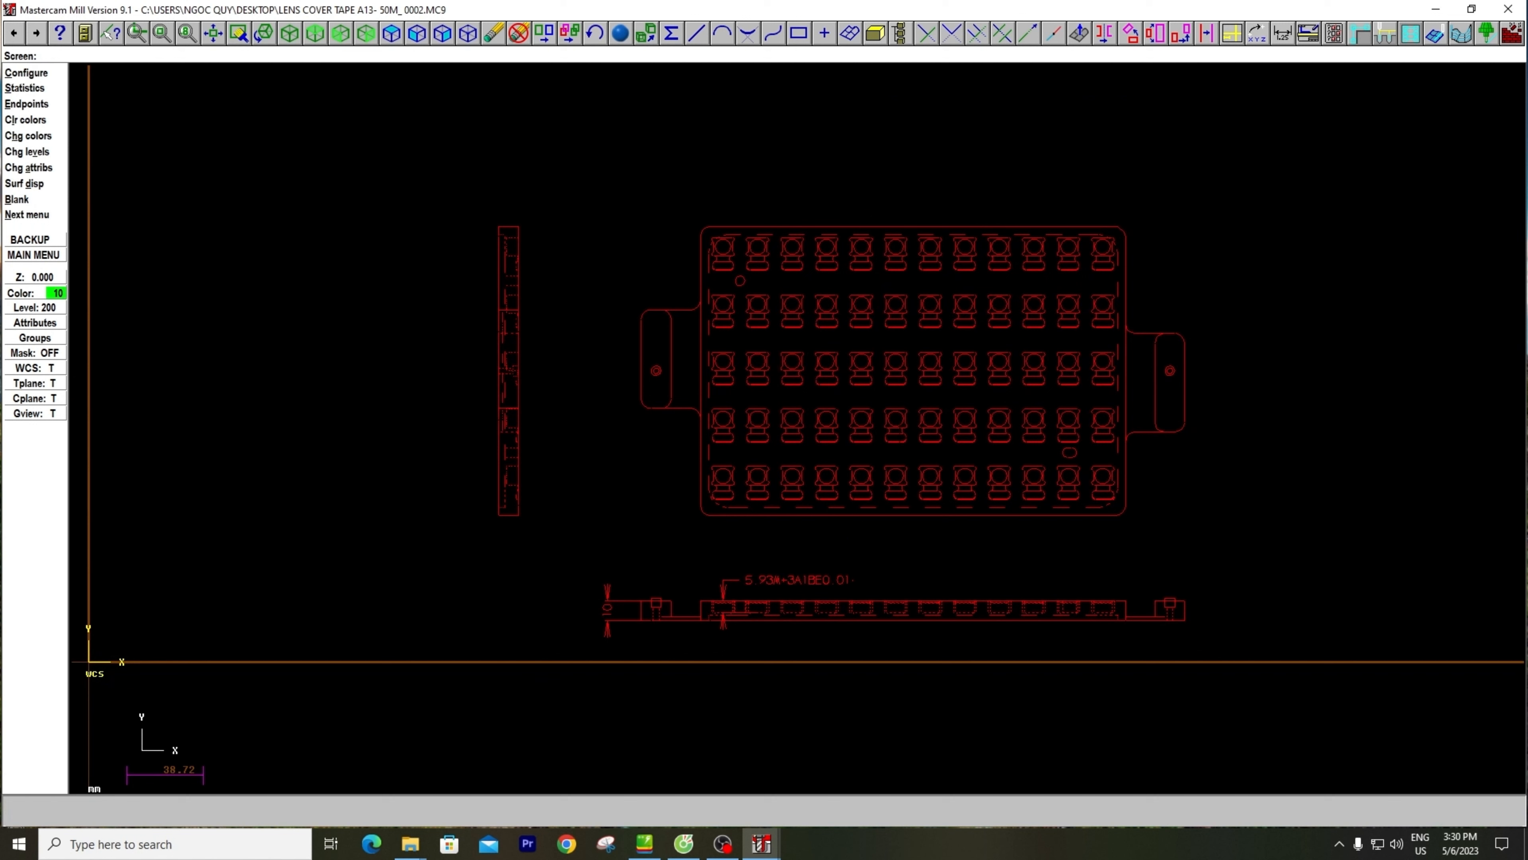
key(l)
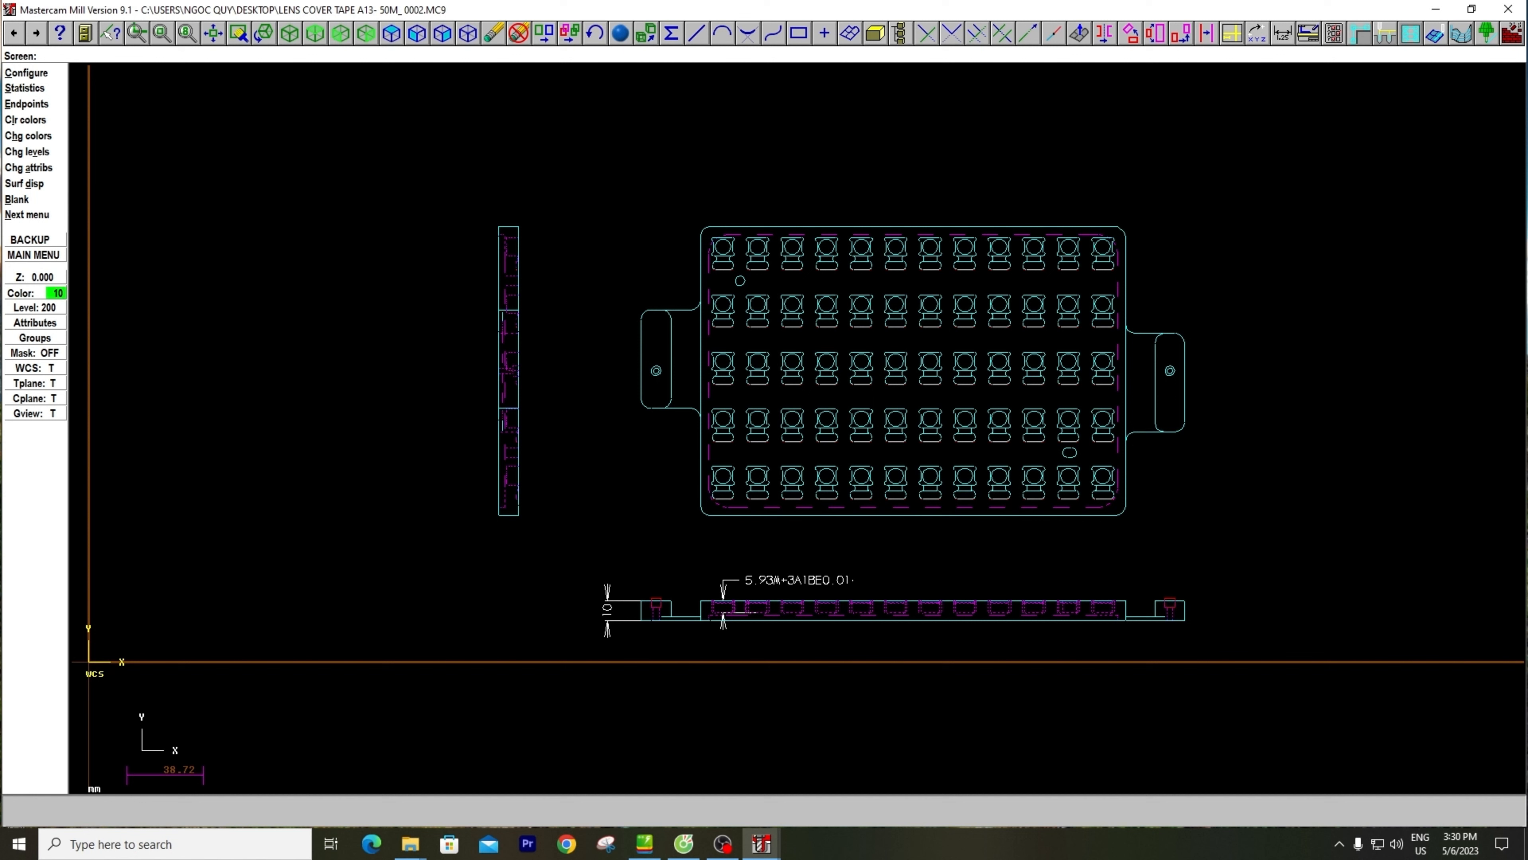
key(Escape)
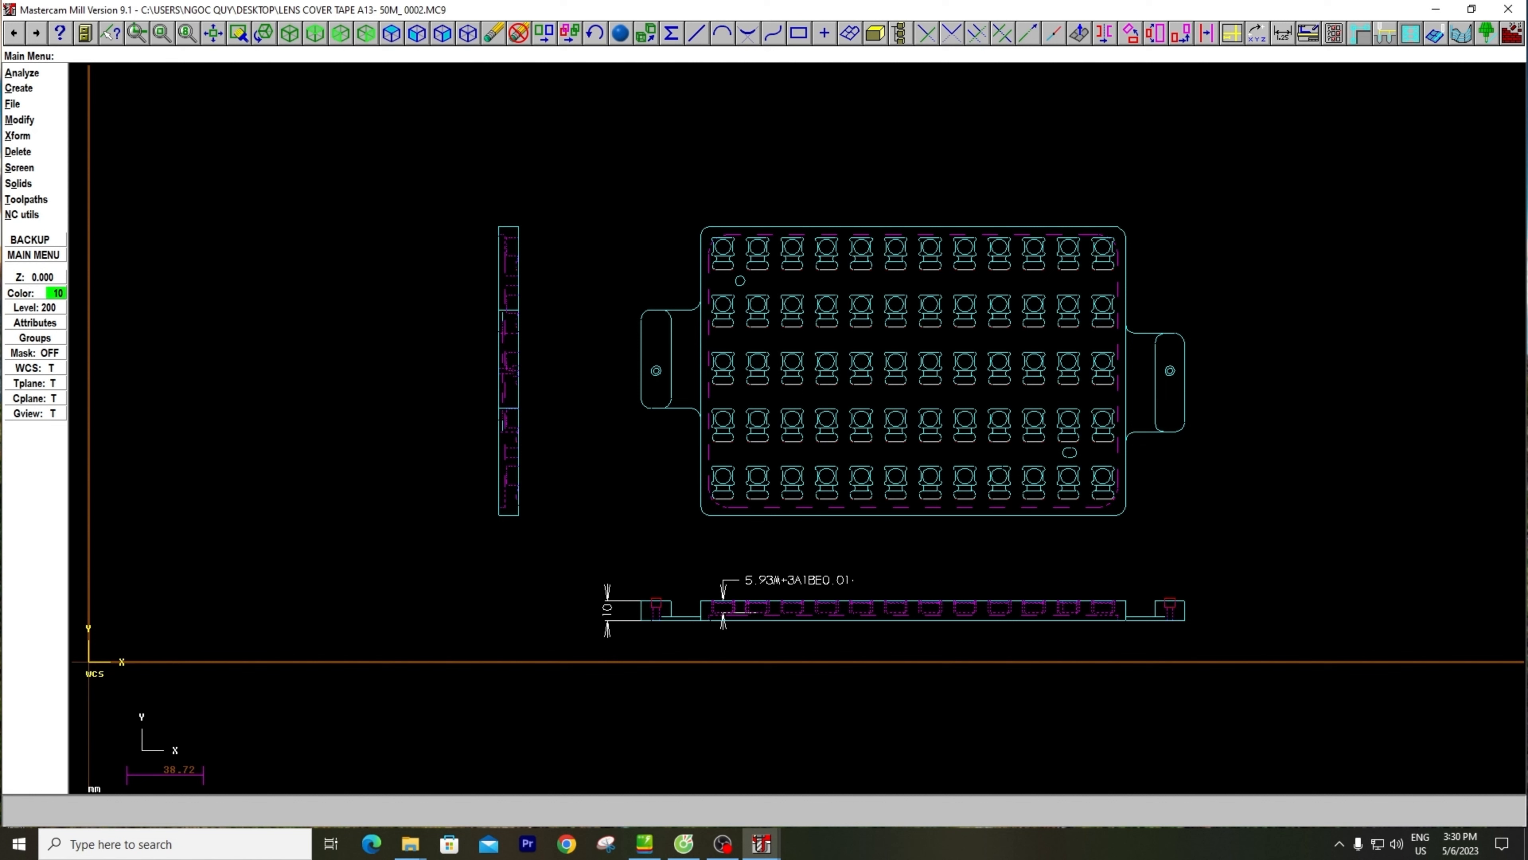
Start a stock bounding box from Job Setup on picked entities, with the X and Y expansion set to 3
click(56, 202)
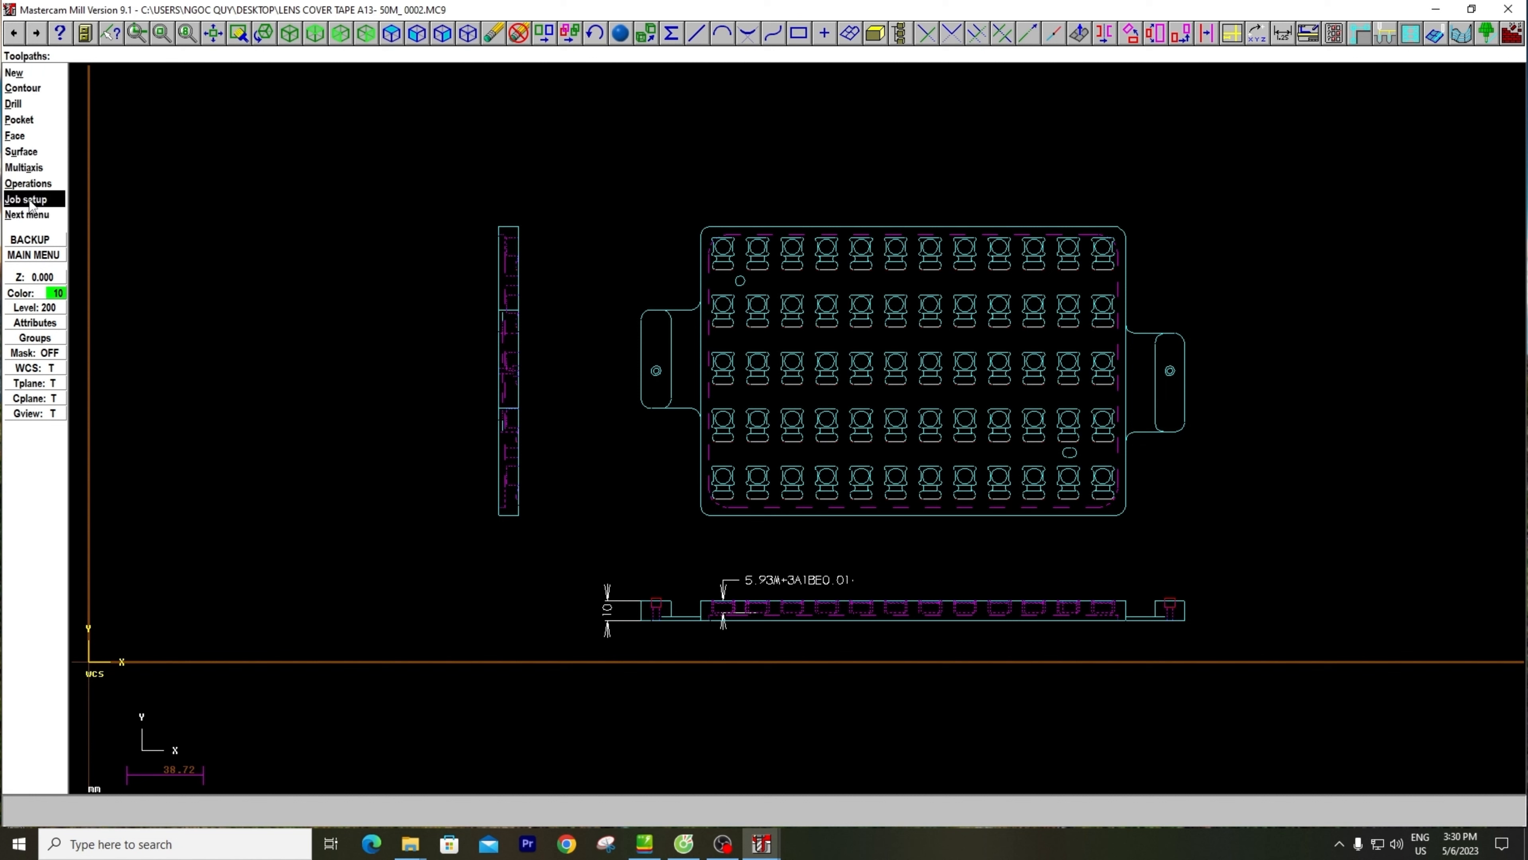
click(56, 203)
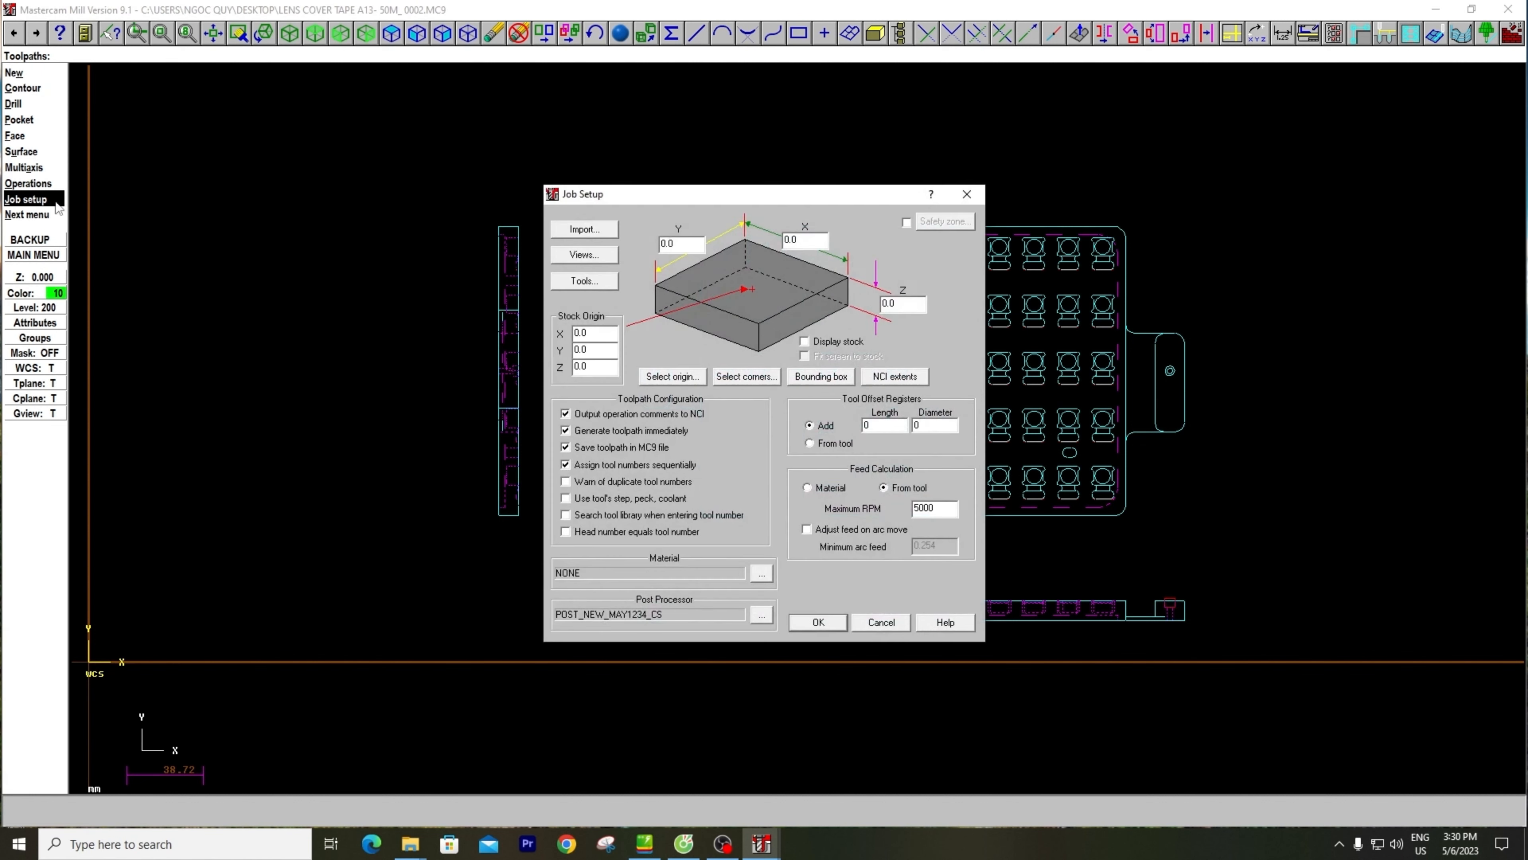
click(813, 378)
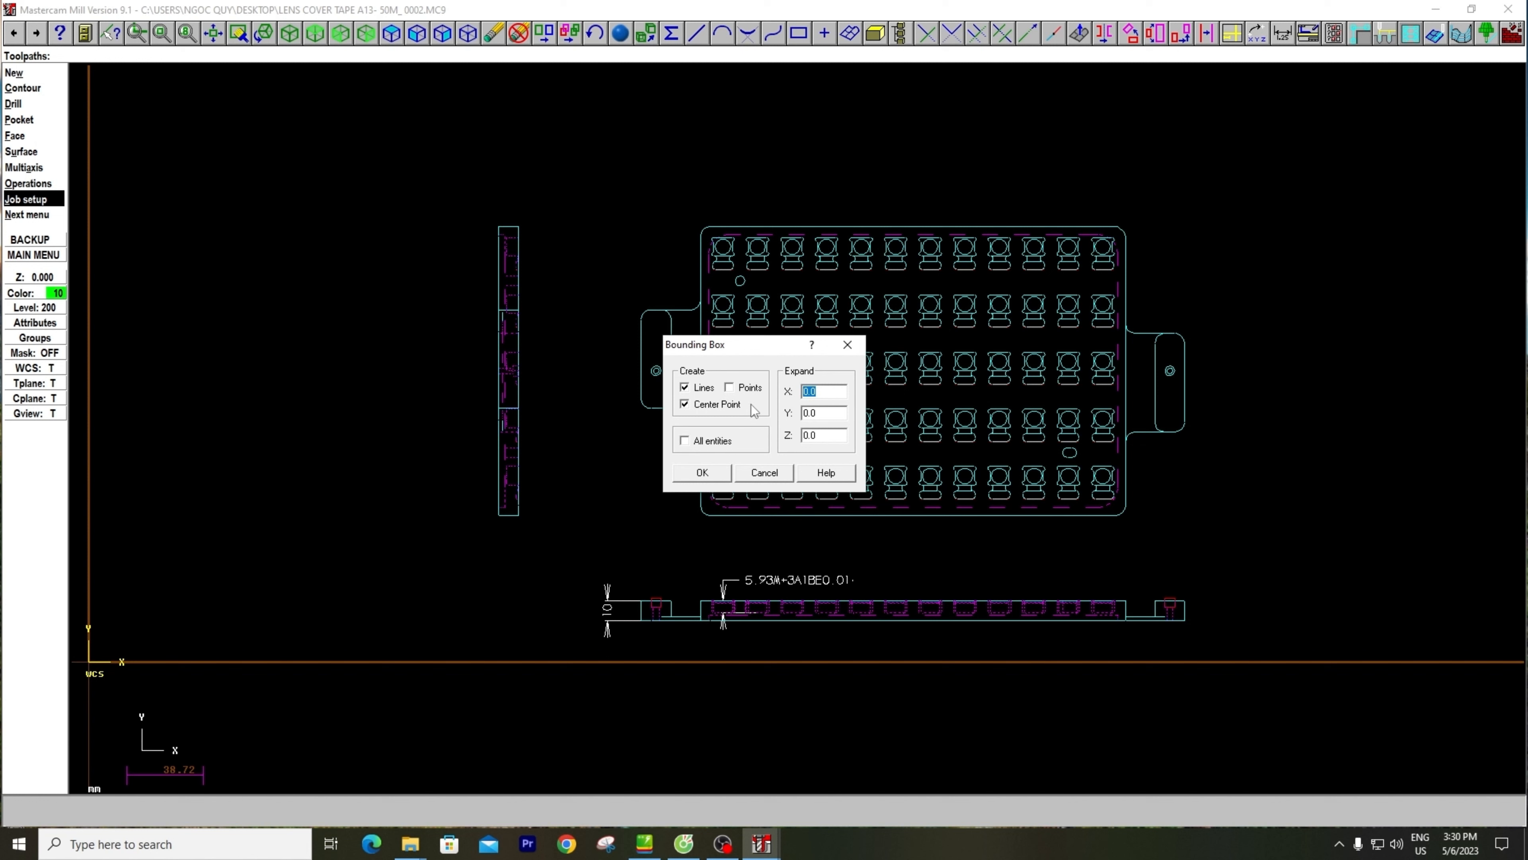
text(3)
key(Tab)
text(3)
click(836, 393)
key(Tab)
key(Tab)
click(703, 472)
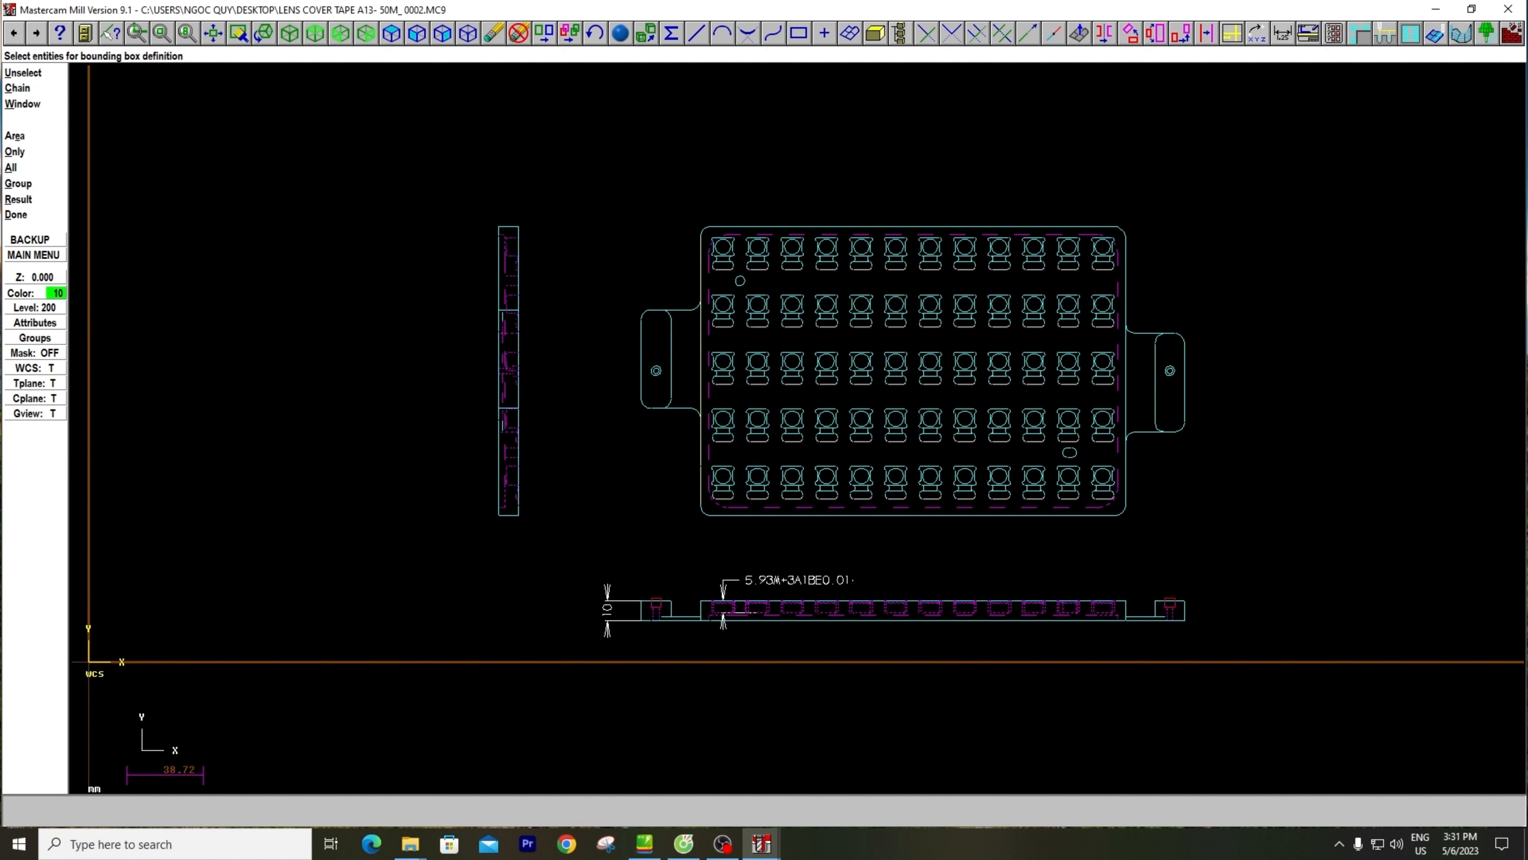
Window-select the whole plan view of the plate as the entities for the stock bounding box
click(30, 103)
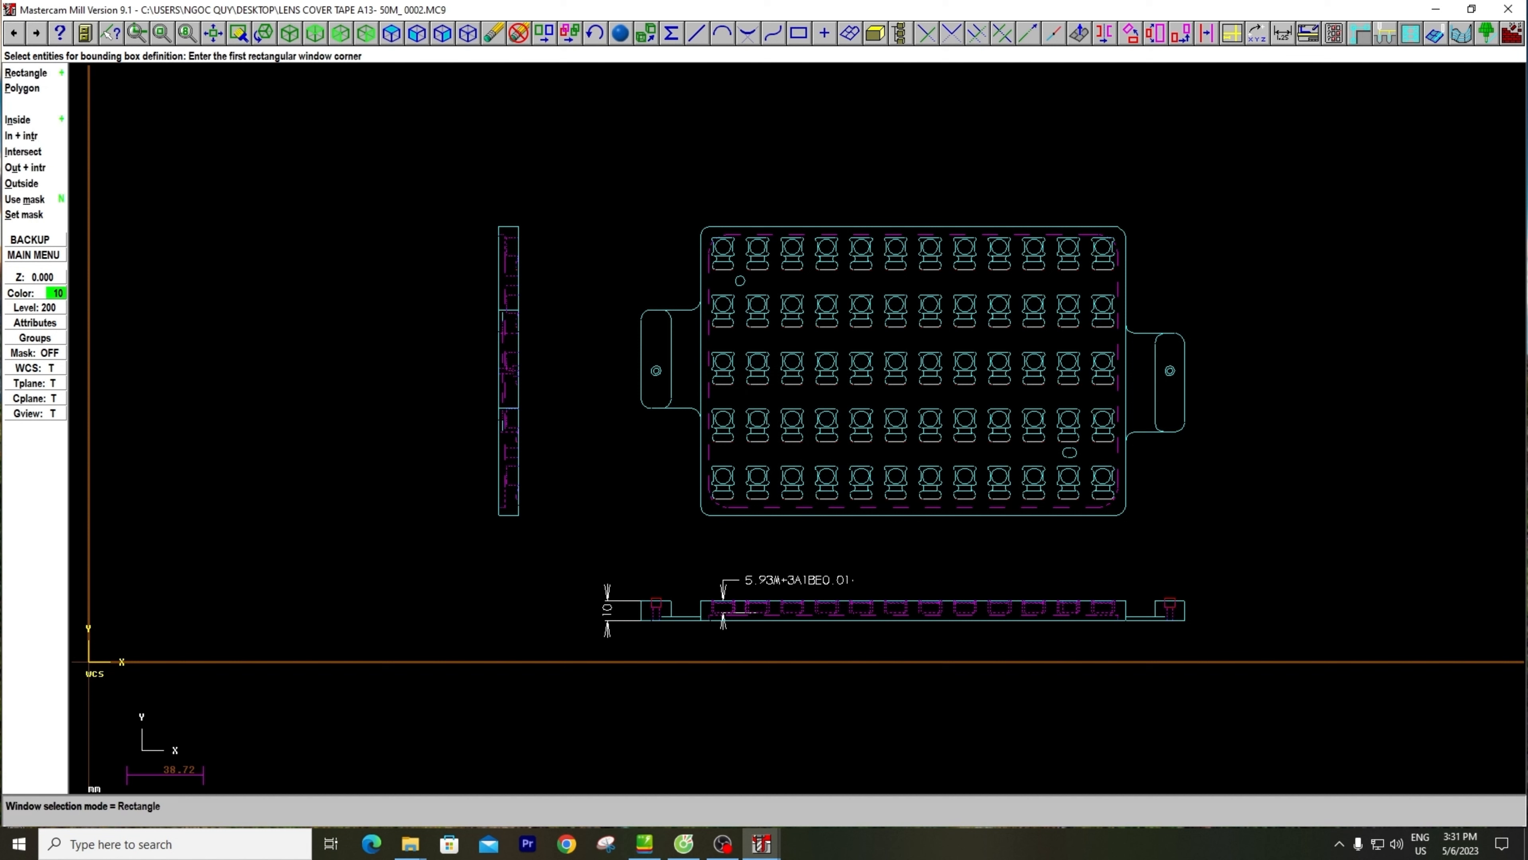
click(613, 196)
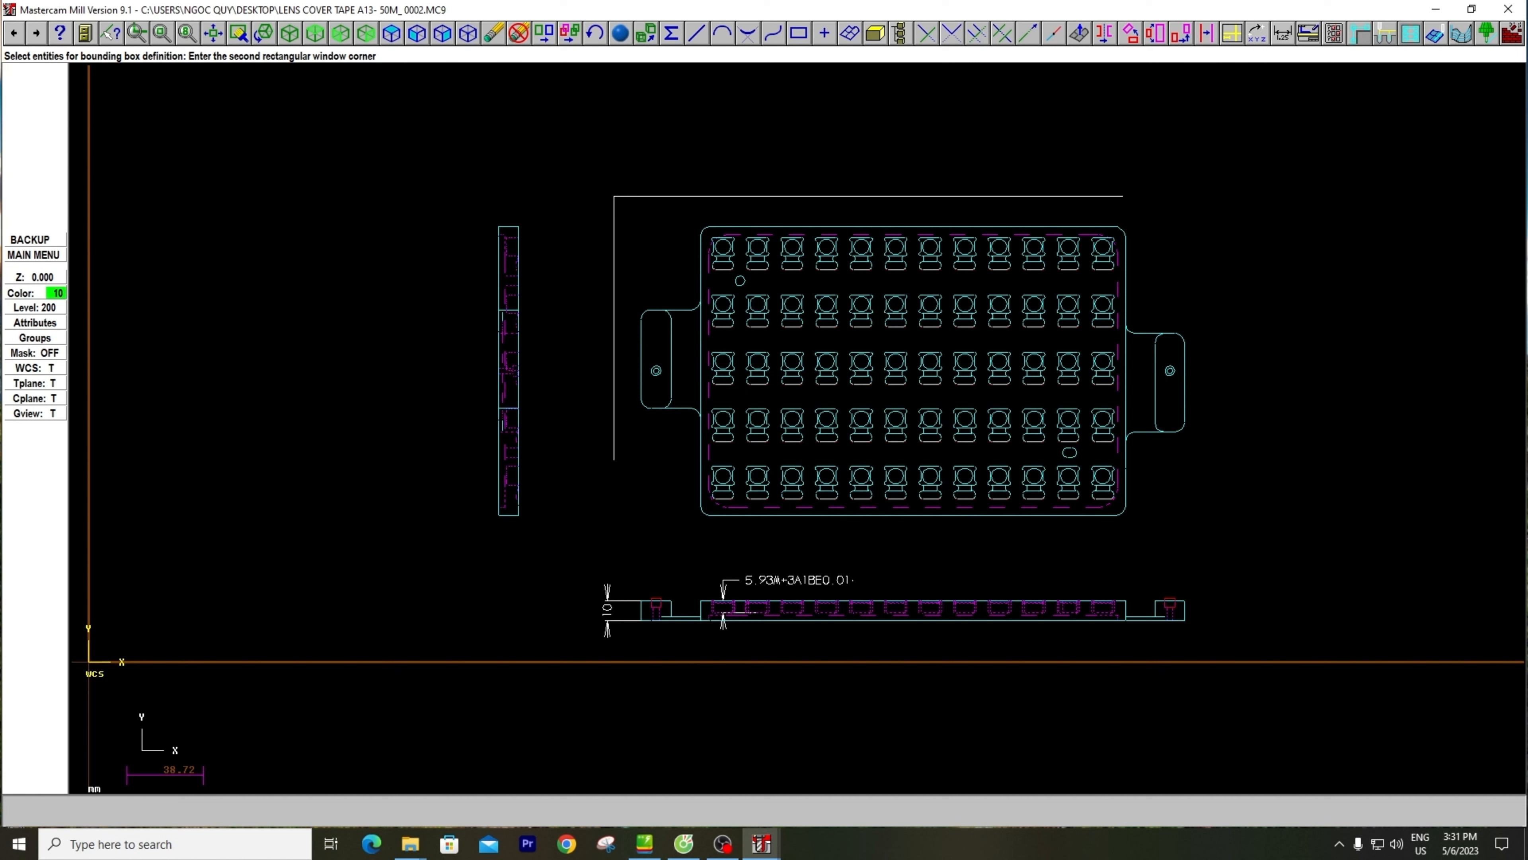
click(1208, 534)
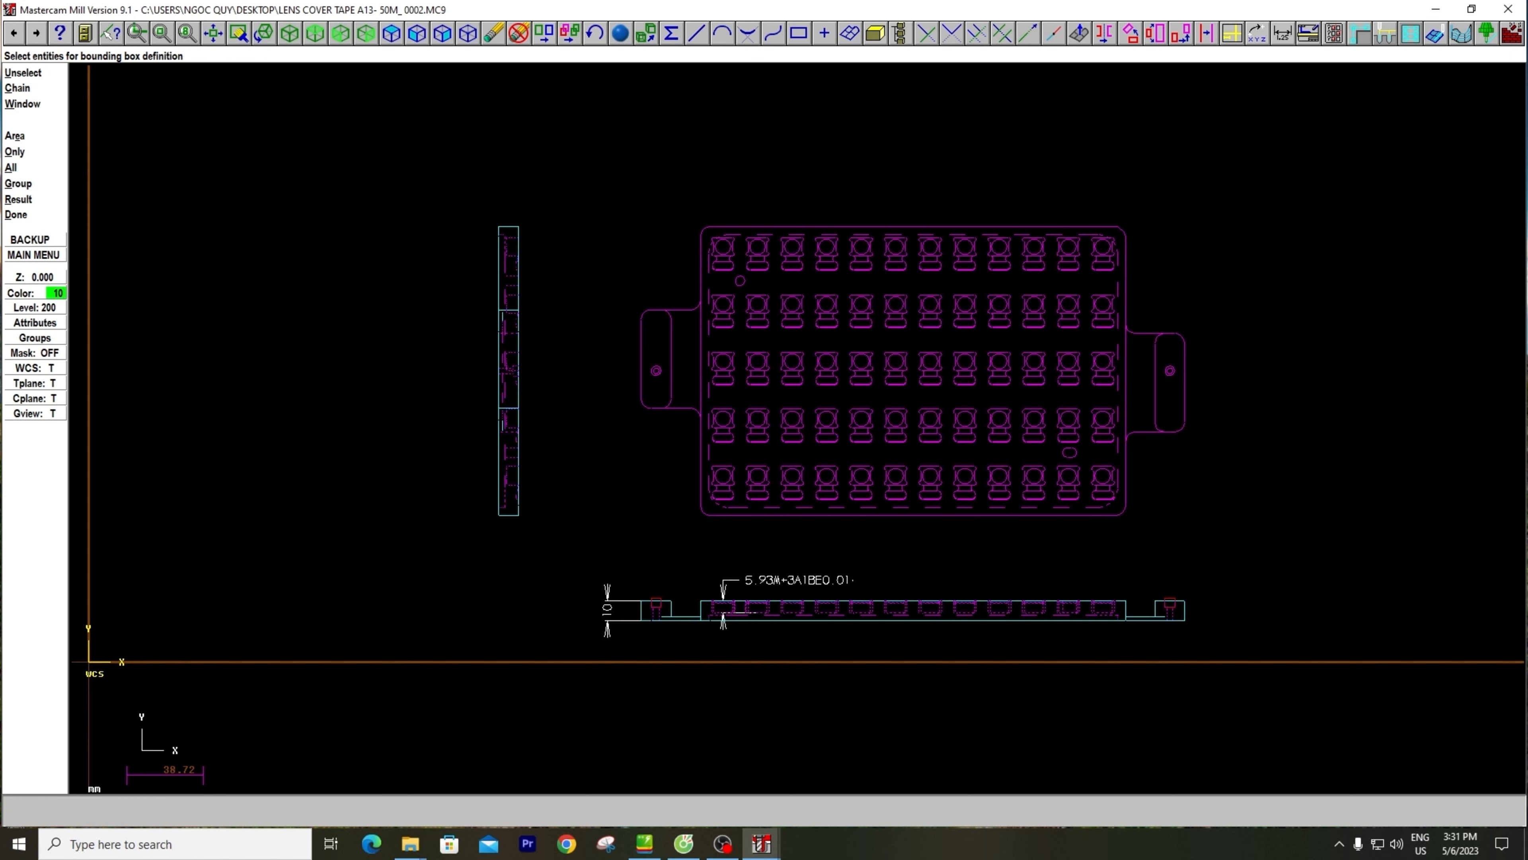
click(24, 216)
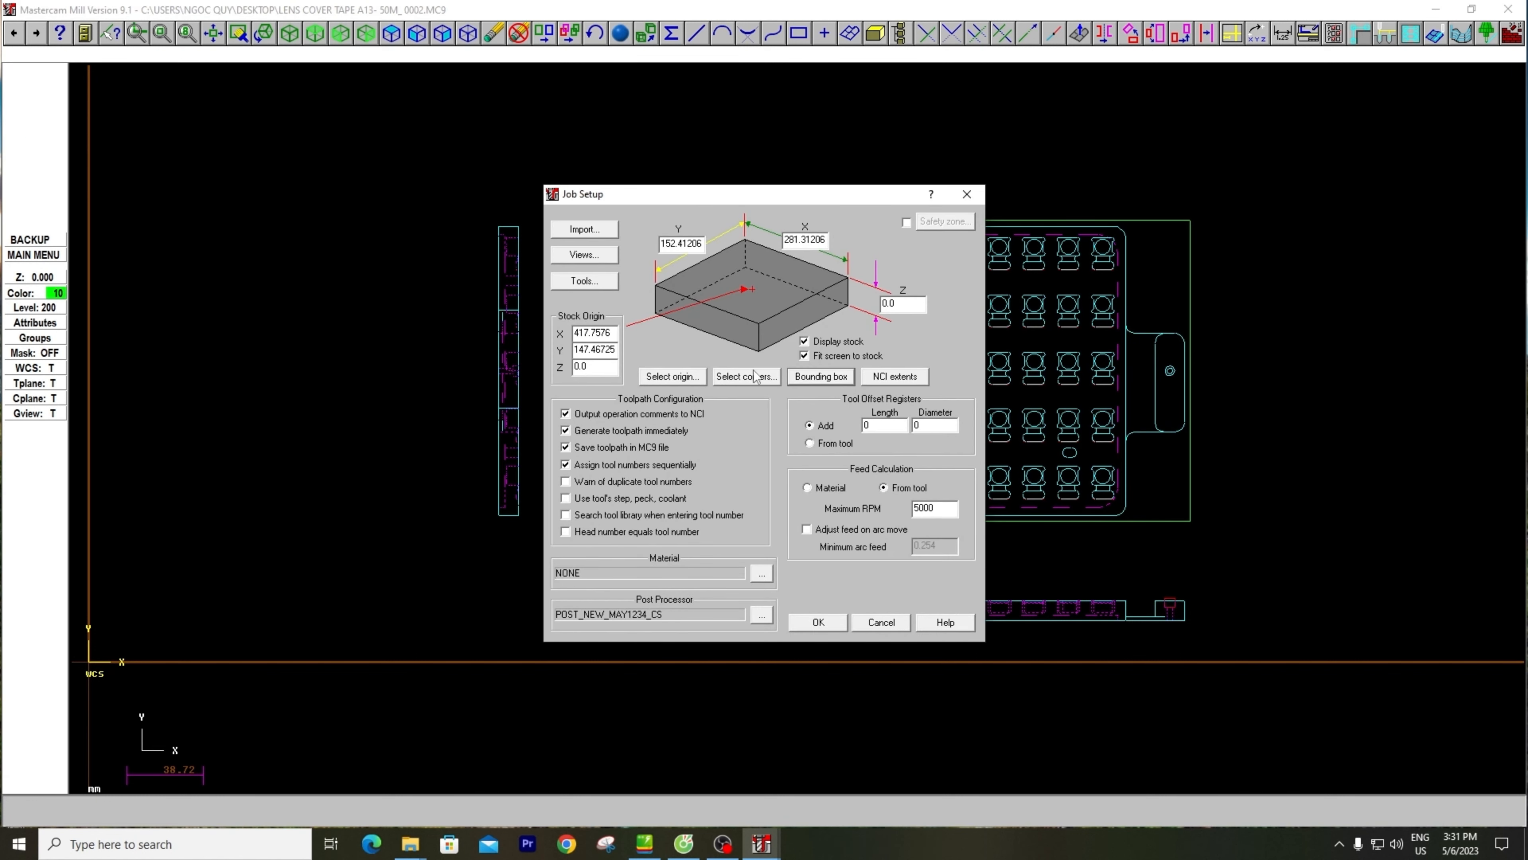
Set the stock's Z thickness to 8 and accept the Job Setup
double_click(905, 305)
text(8)
drag(786, 196, 658, 181)
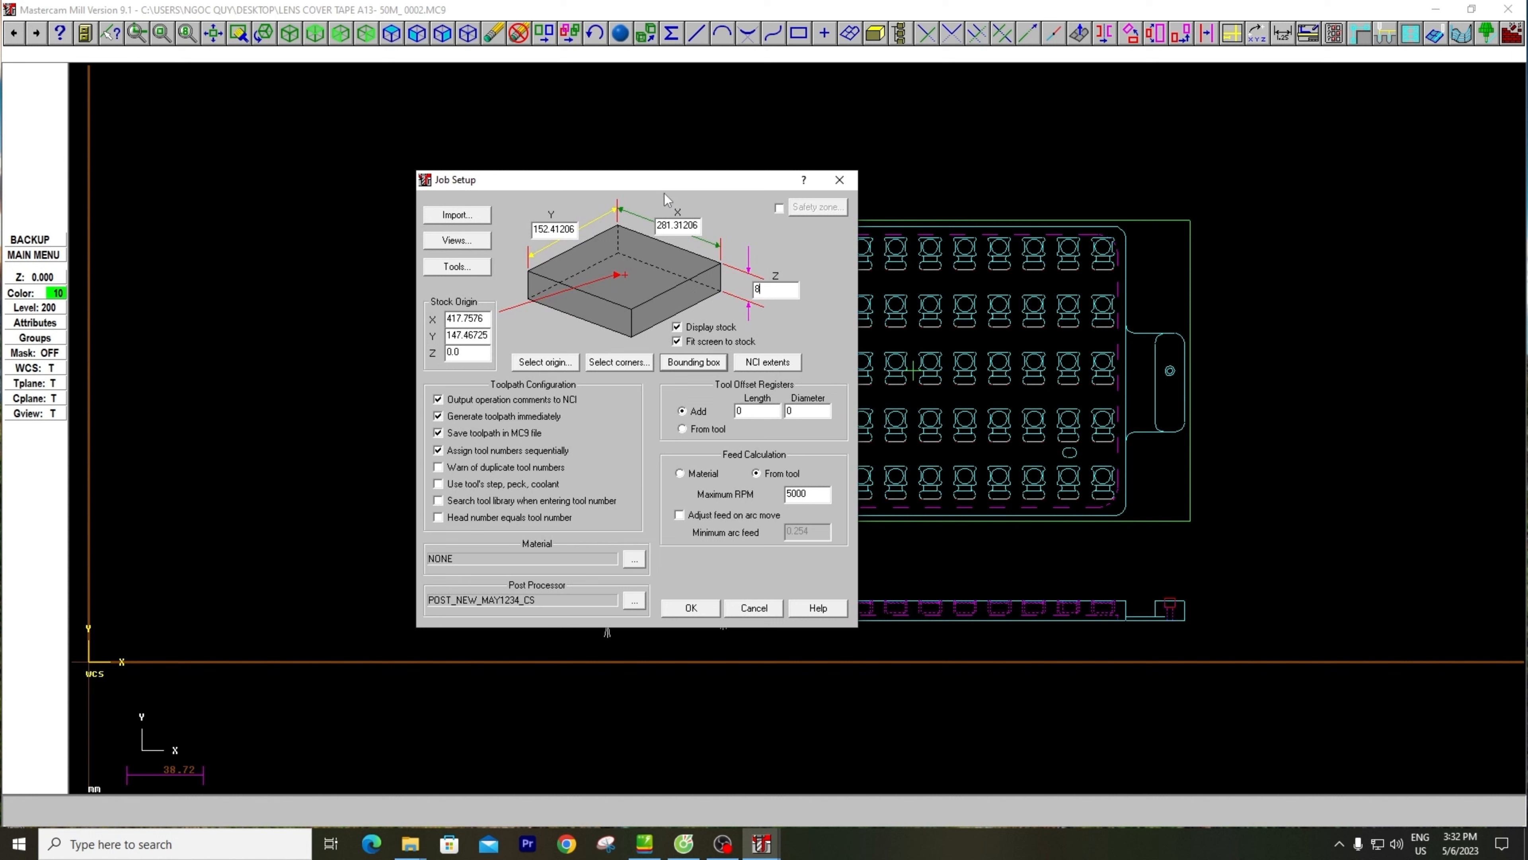
click(690, 608)
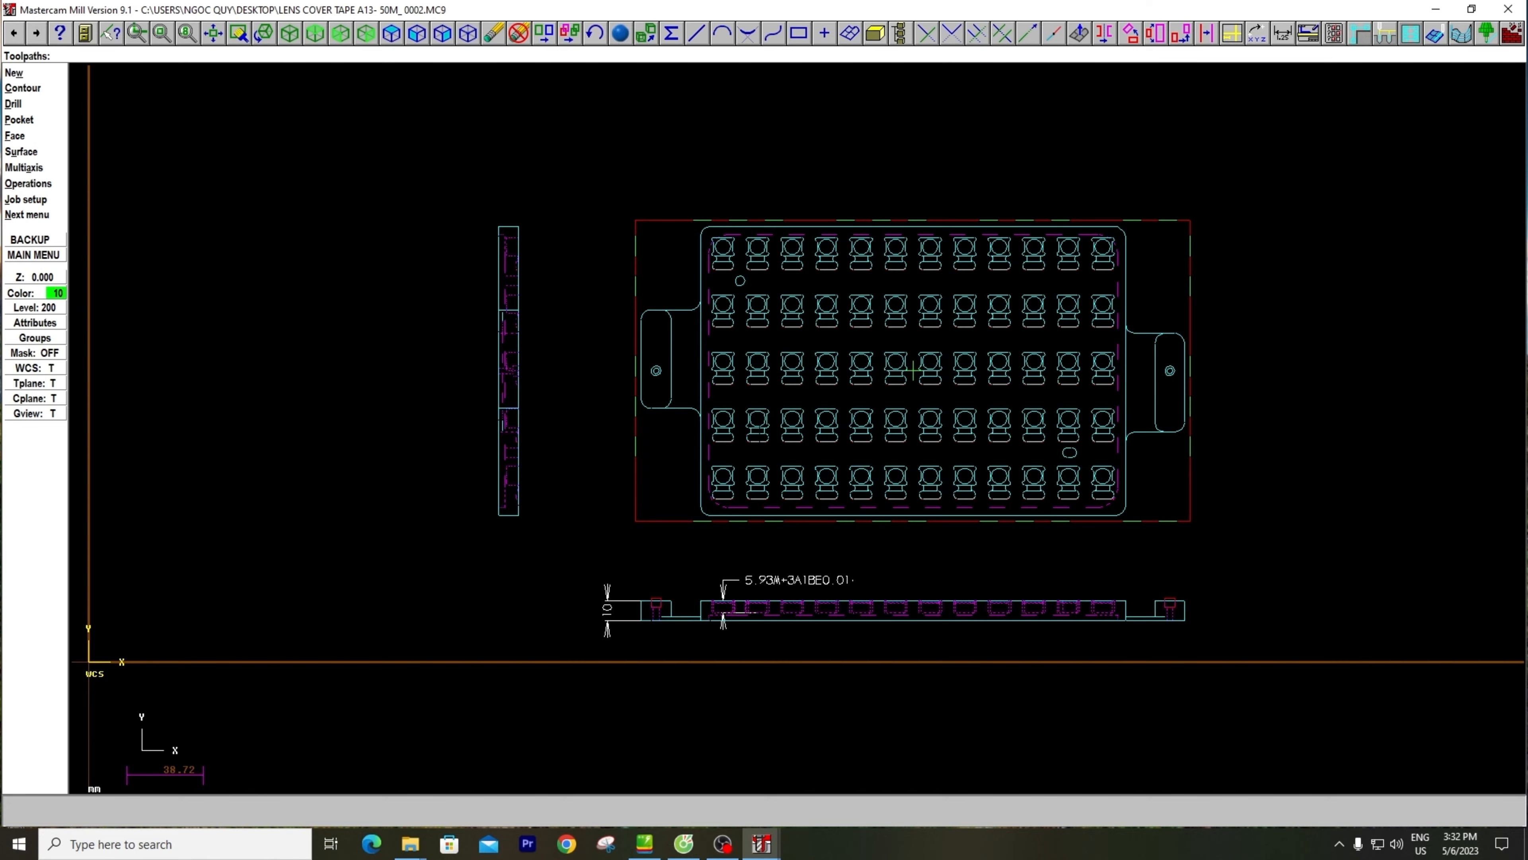
Examine the displayed stock around the plate from tilted views and return to the top view
middle_drag(762, 429, 746, 349)
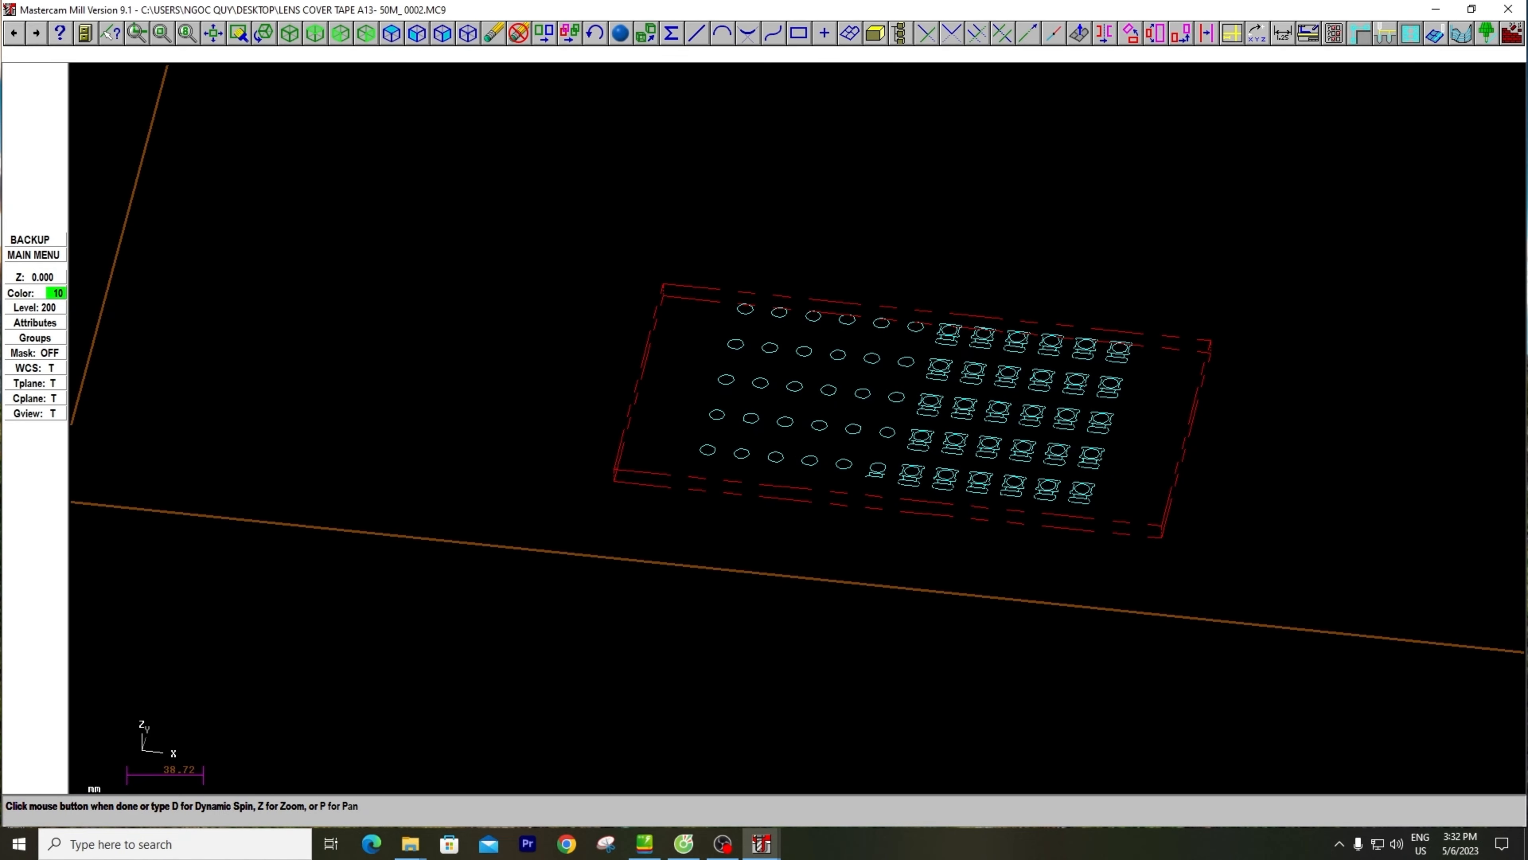
scroll(609, 492, up, 8)
scroll(747, 430, down, 4)
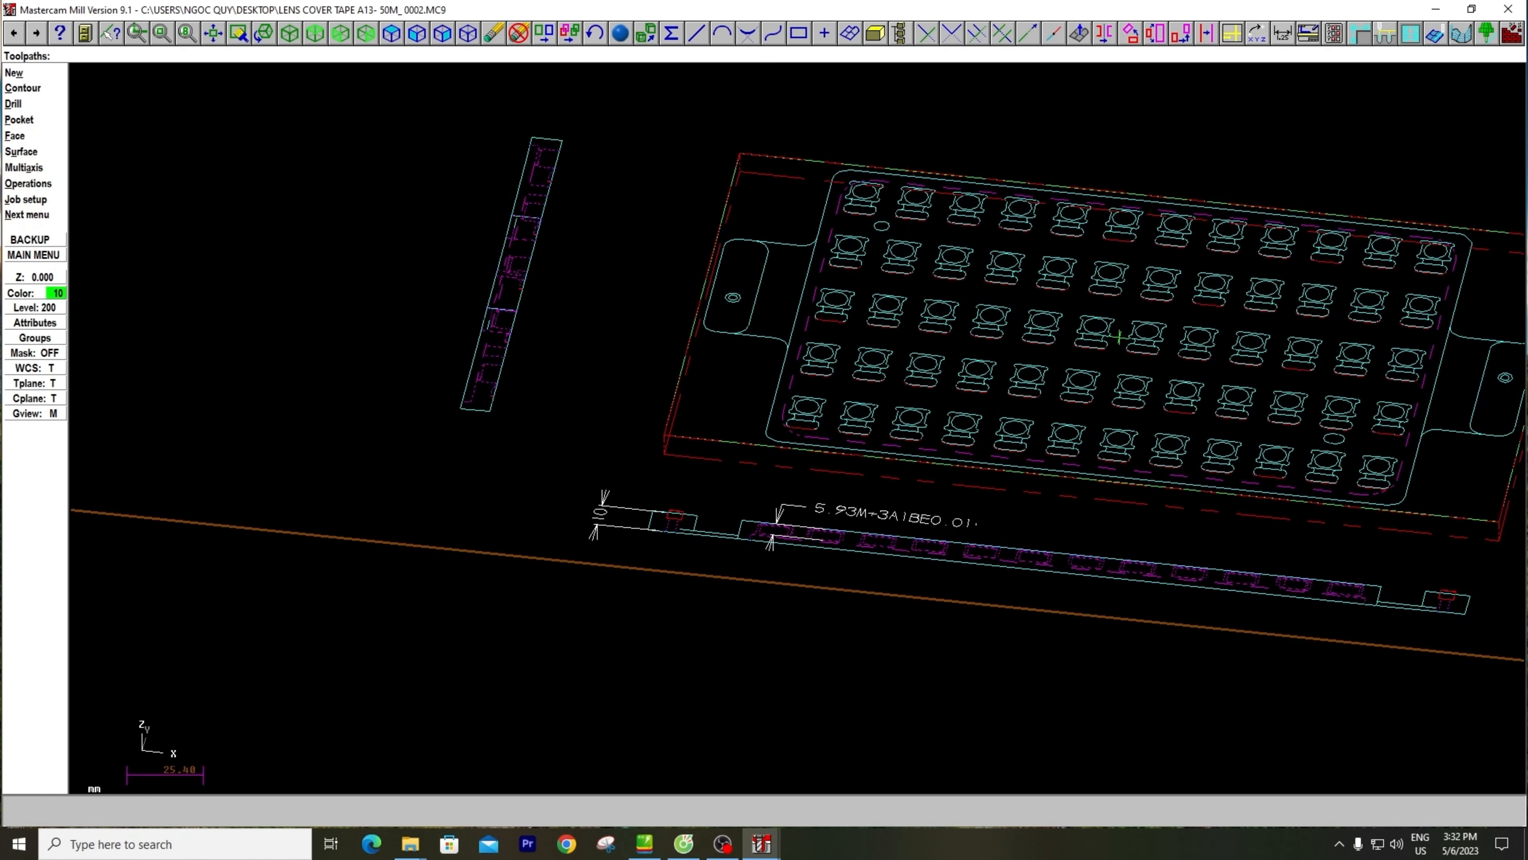
scroll(1119, 337, down, 2)
middle_drag(934, 345, 849, 422)
scroll(820, 367, down, 2)
right_click(598, 213)
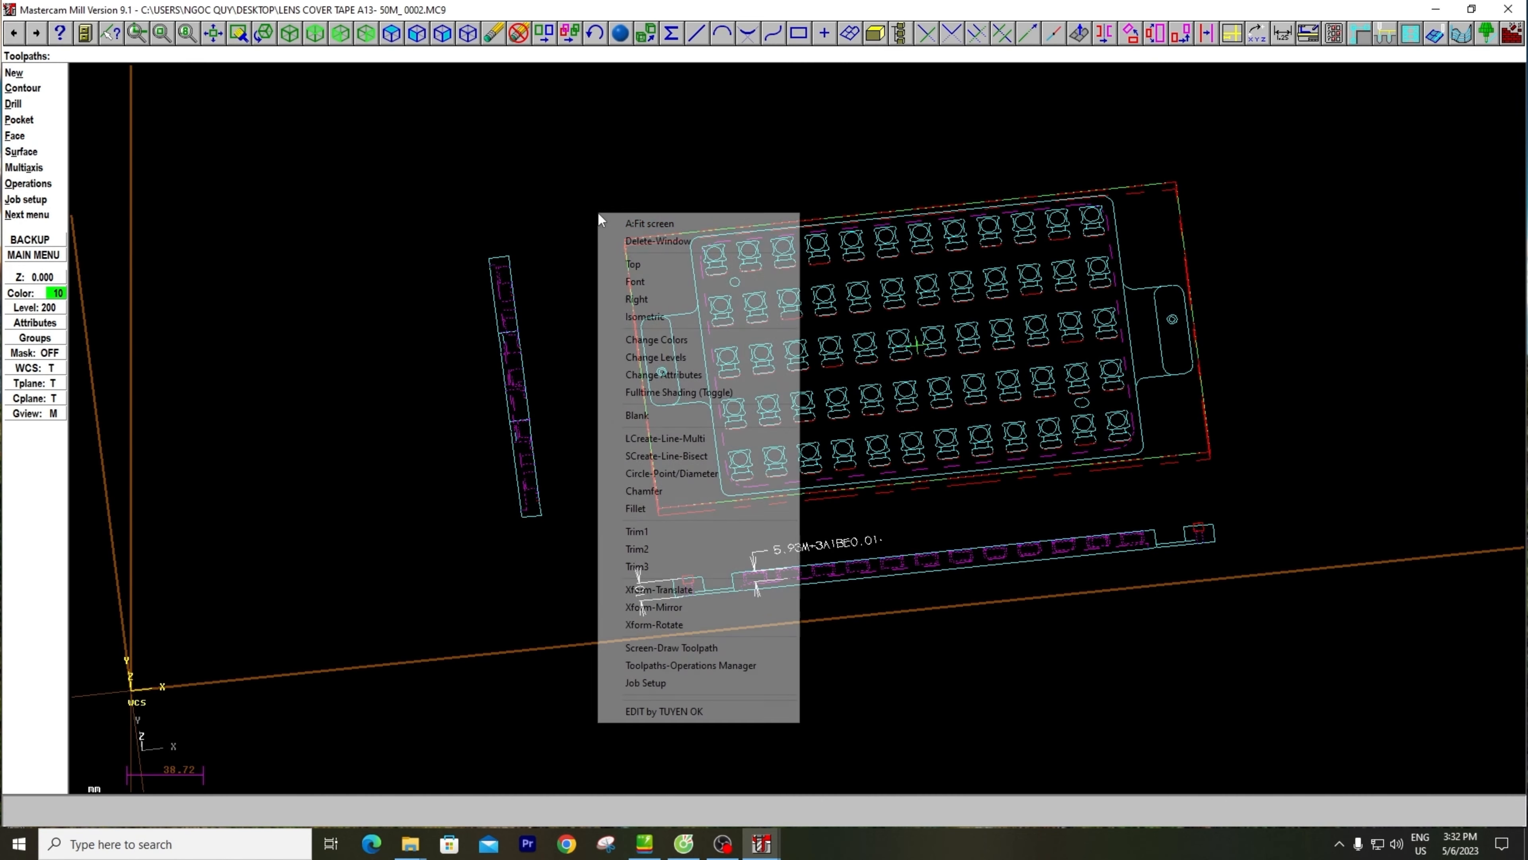
click(633, 264)
key(Escape)
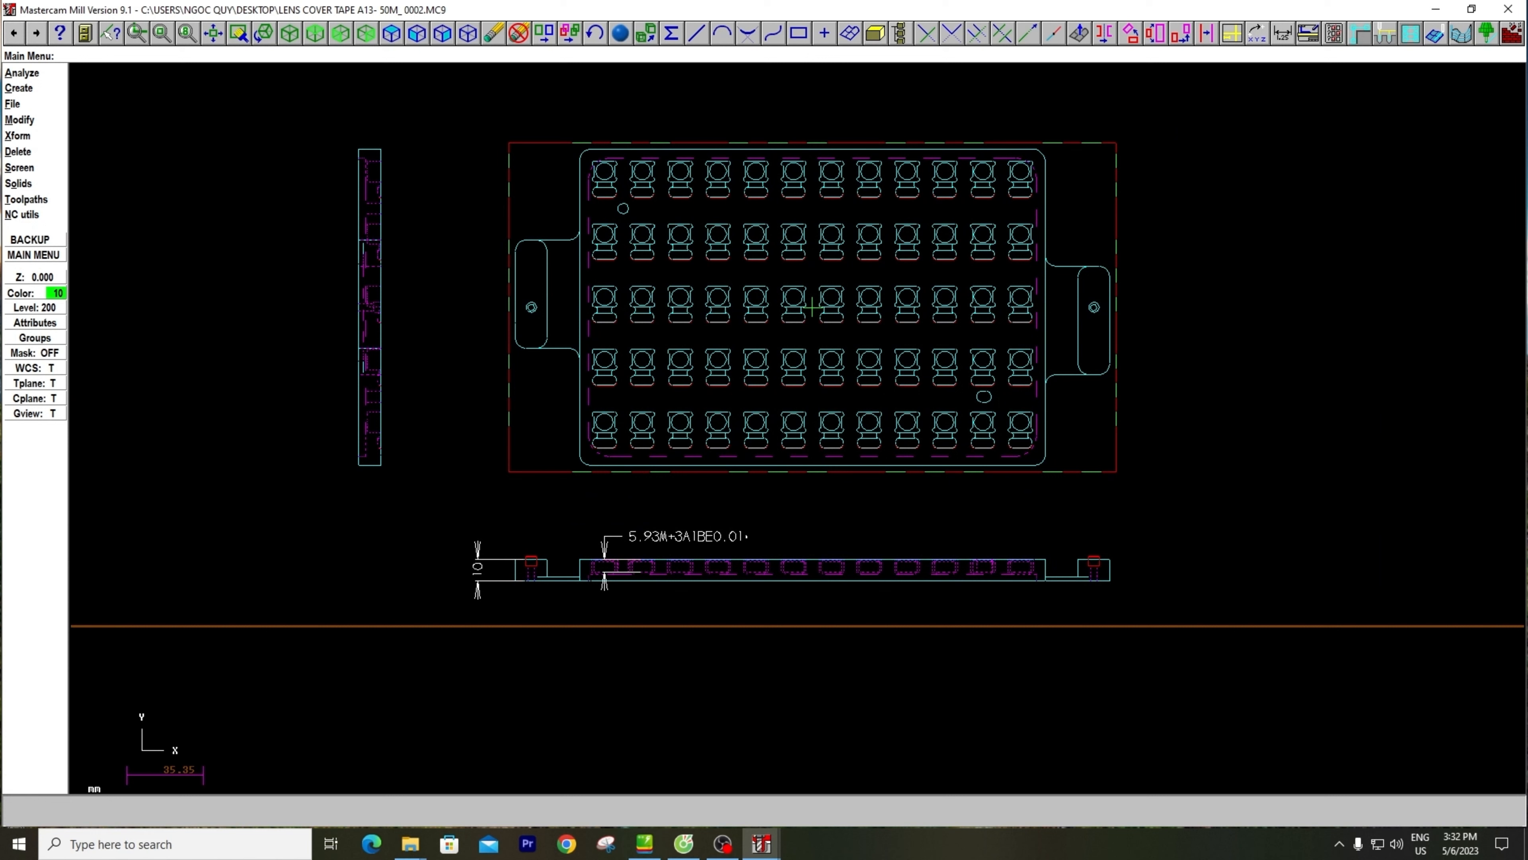
Turn off the stock display in Job Setup and accept the change
click(26, 199)
click(27, 201)
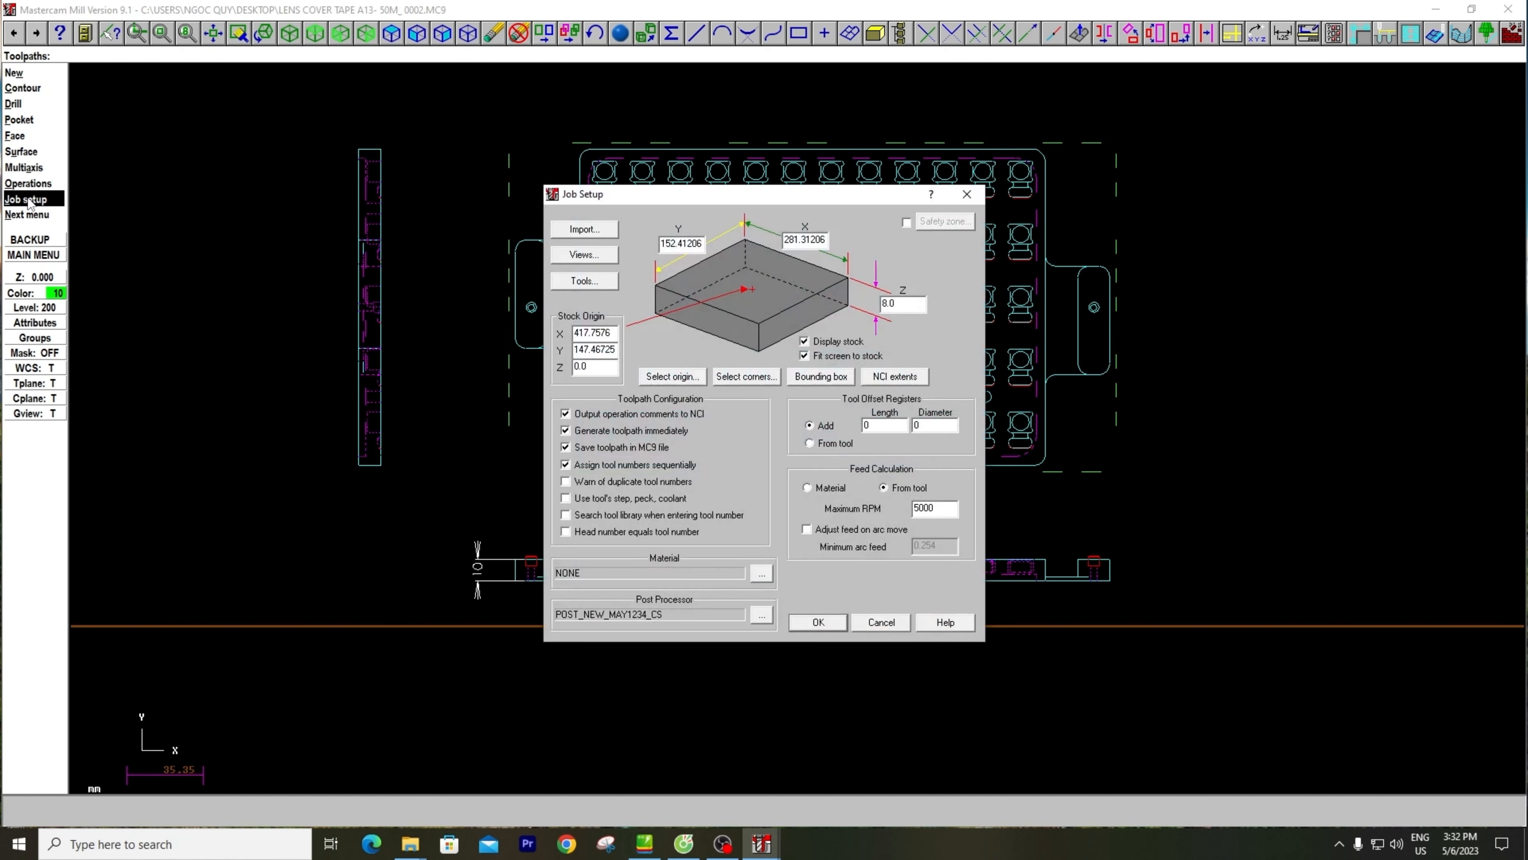
drag(678, 200, 1003, 304)
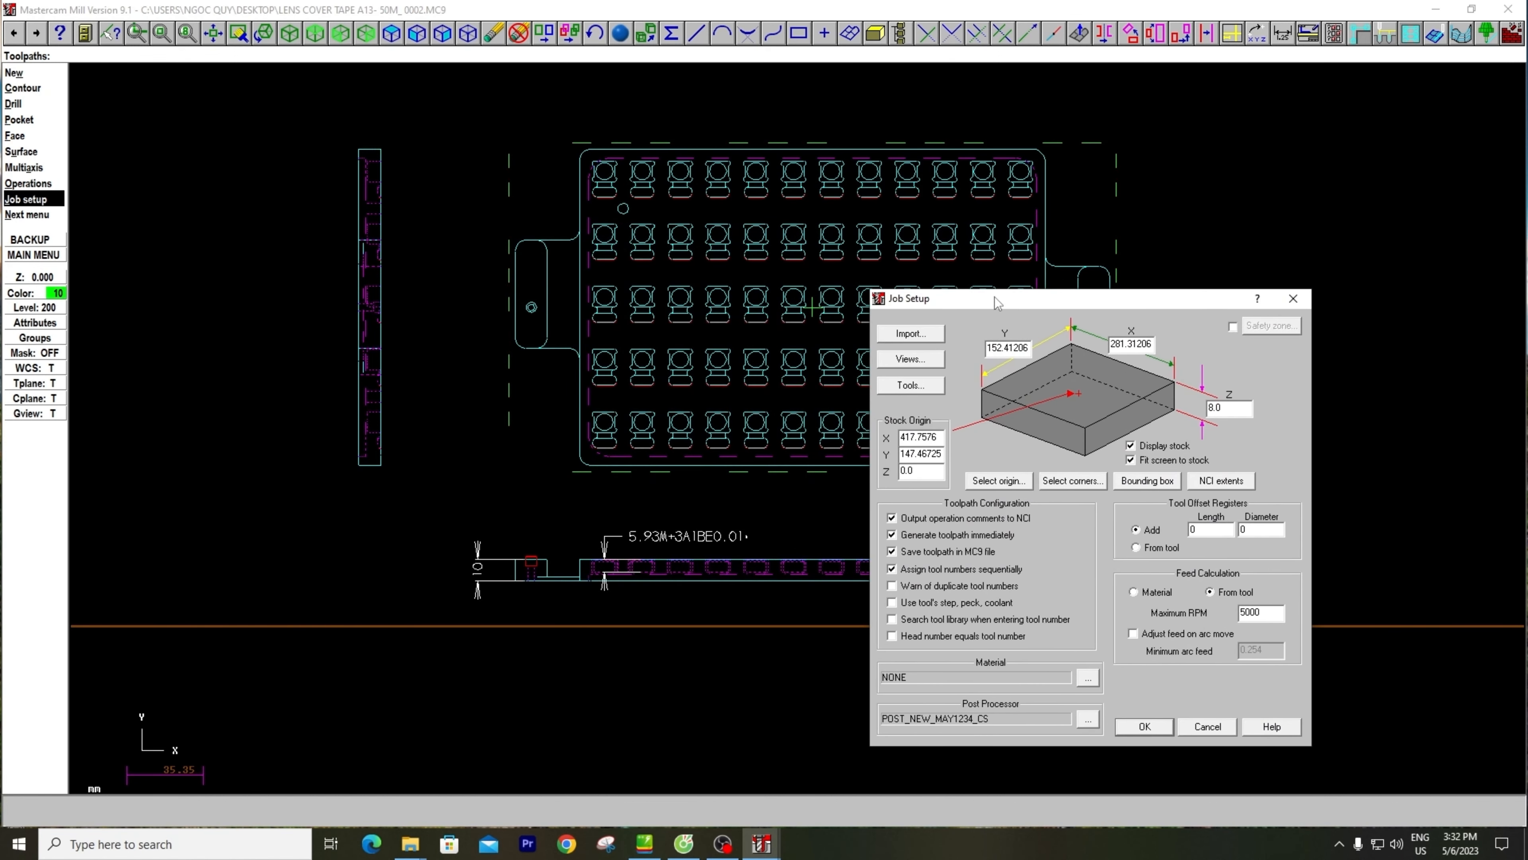
click(1147, 452)
click(1146, 726)
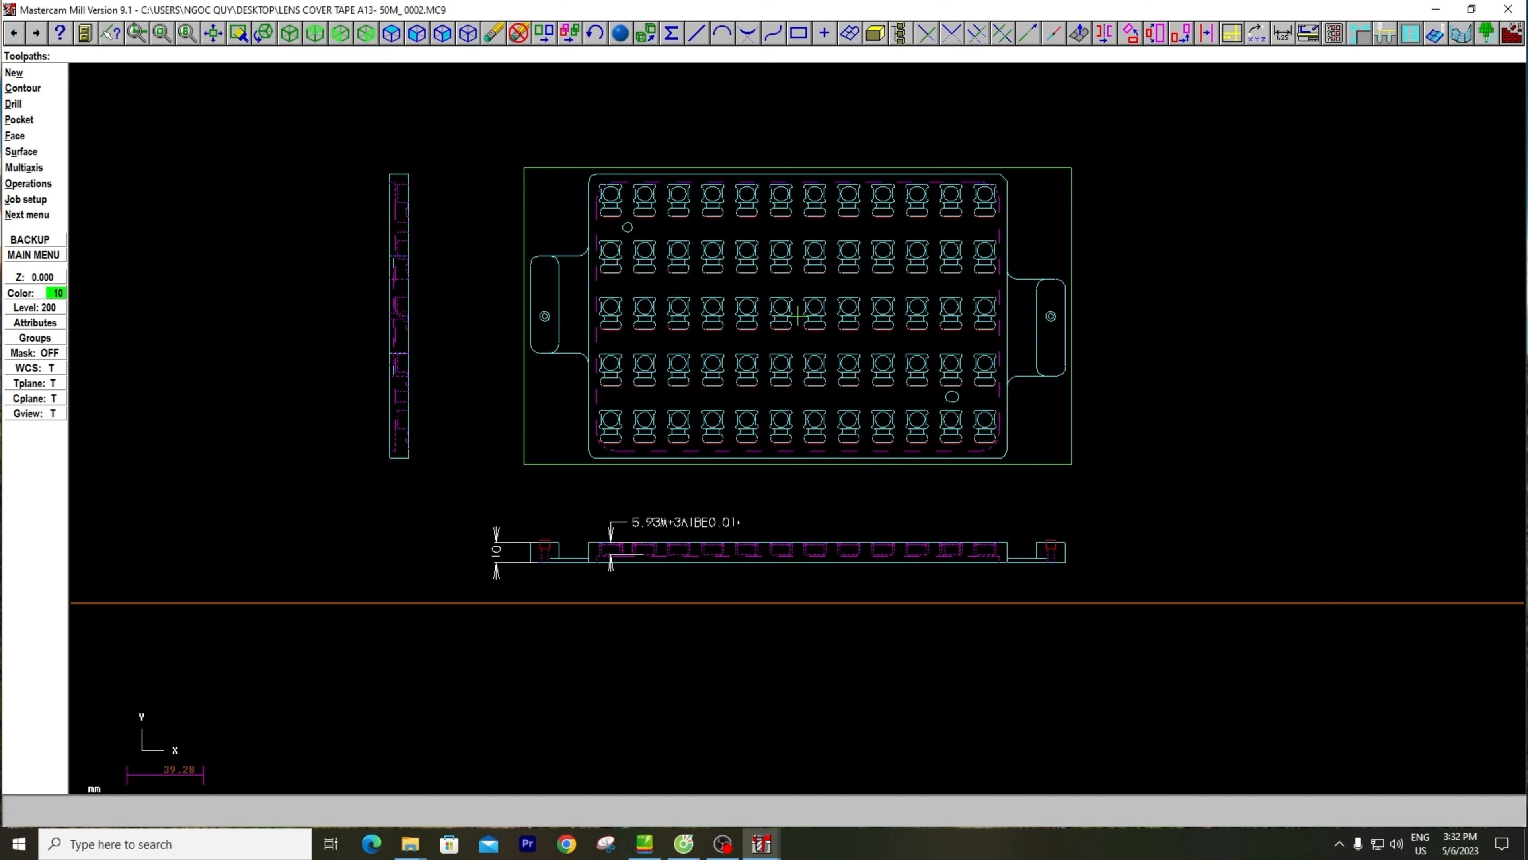
Examine the bounding rectangle around the plate in a tilted view, view the level list, and return to the top view
scroll(798, 428, up, 1)
middle_drag(798, 428, 806, 361)
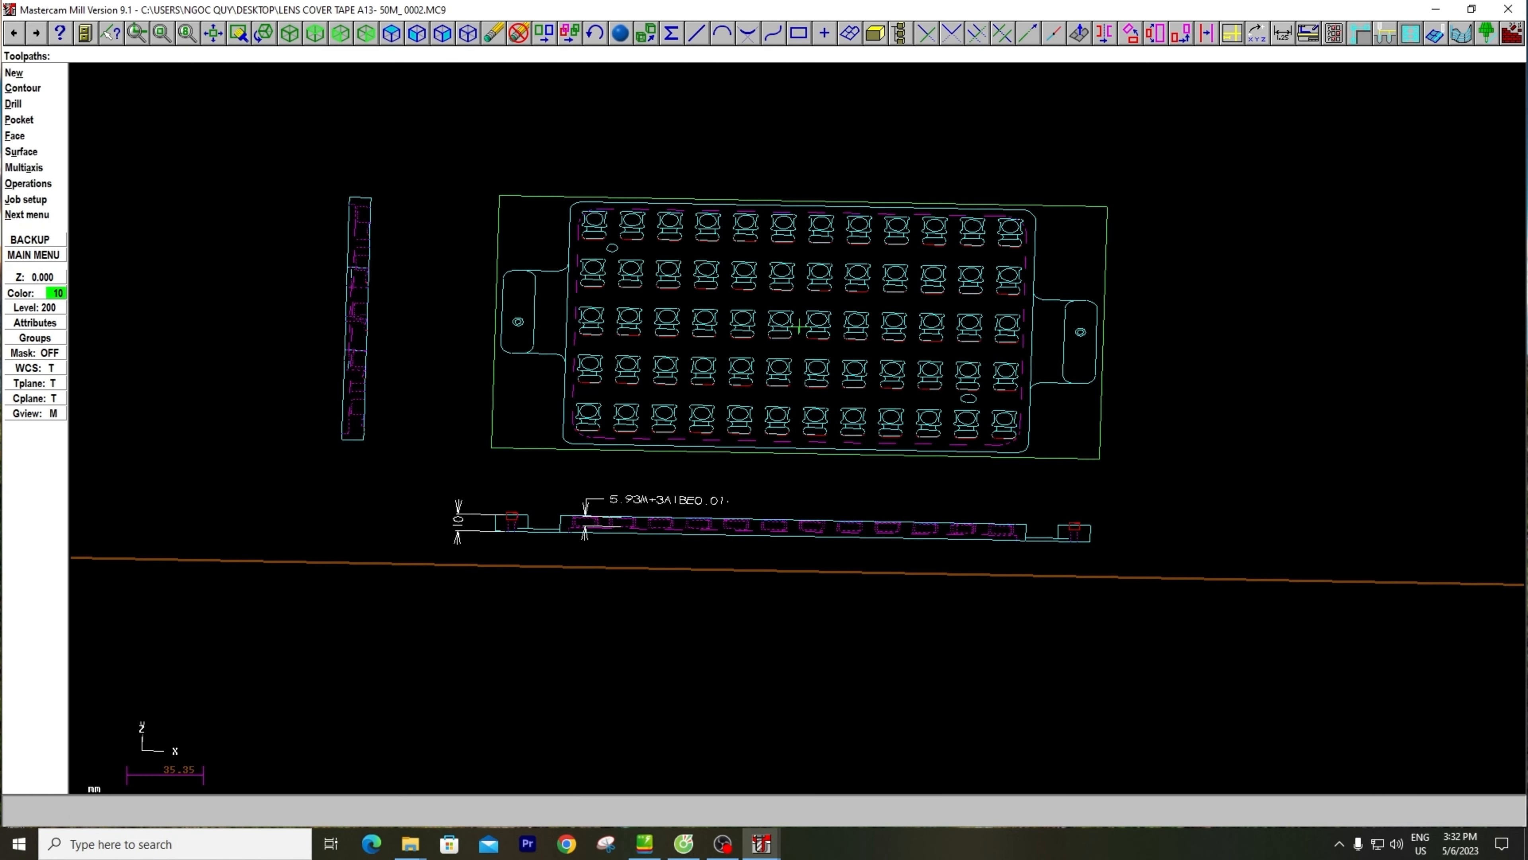
scroll(798, 327, up, 3)
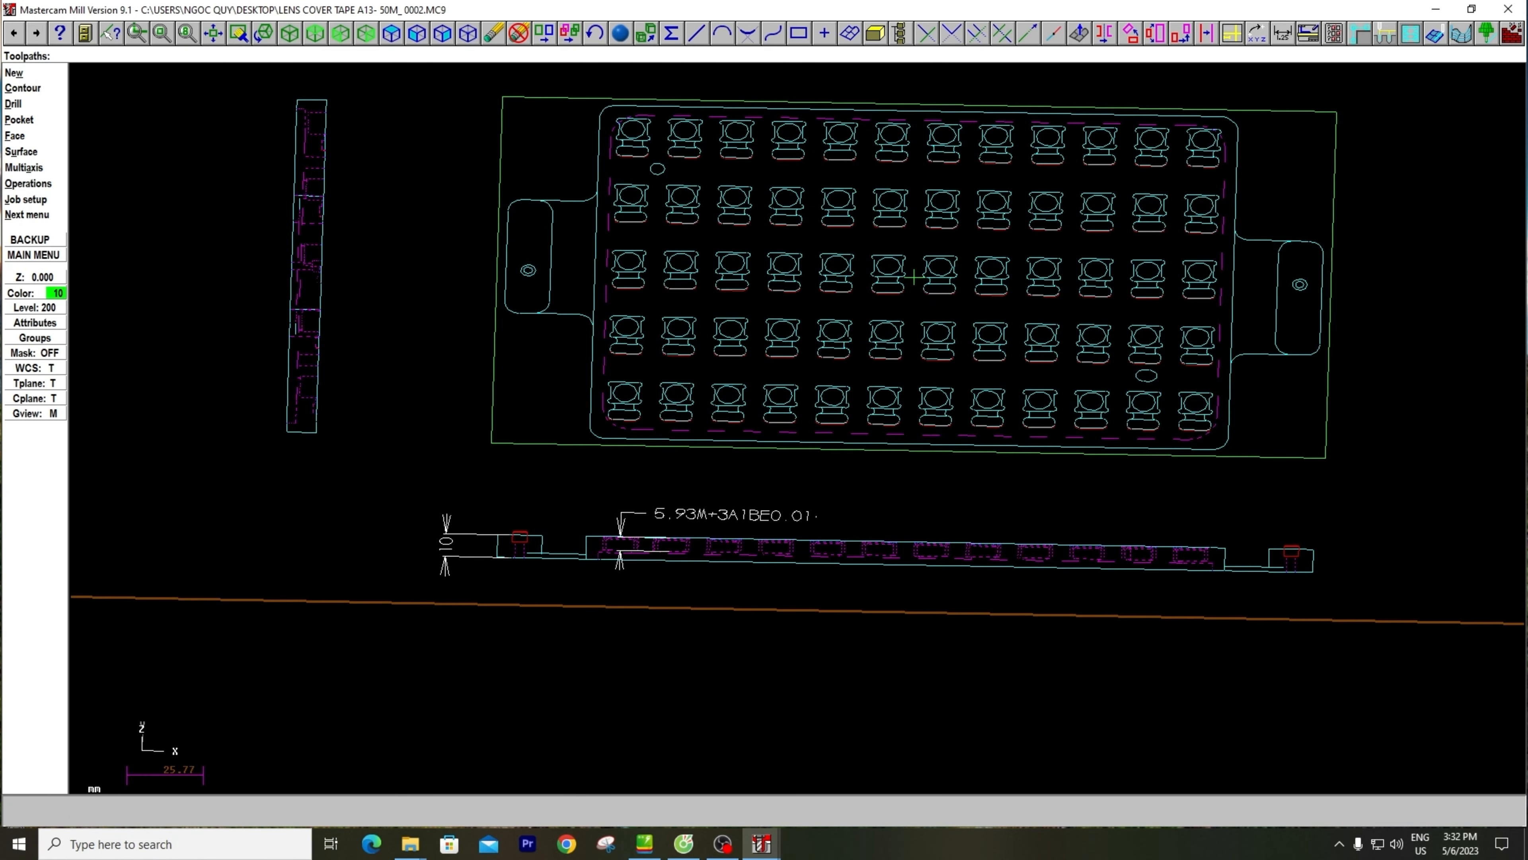
key(alt+F1)
key(Escape)
key(alt+z)
key(Escape)
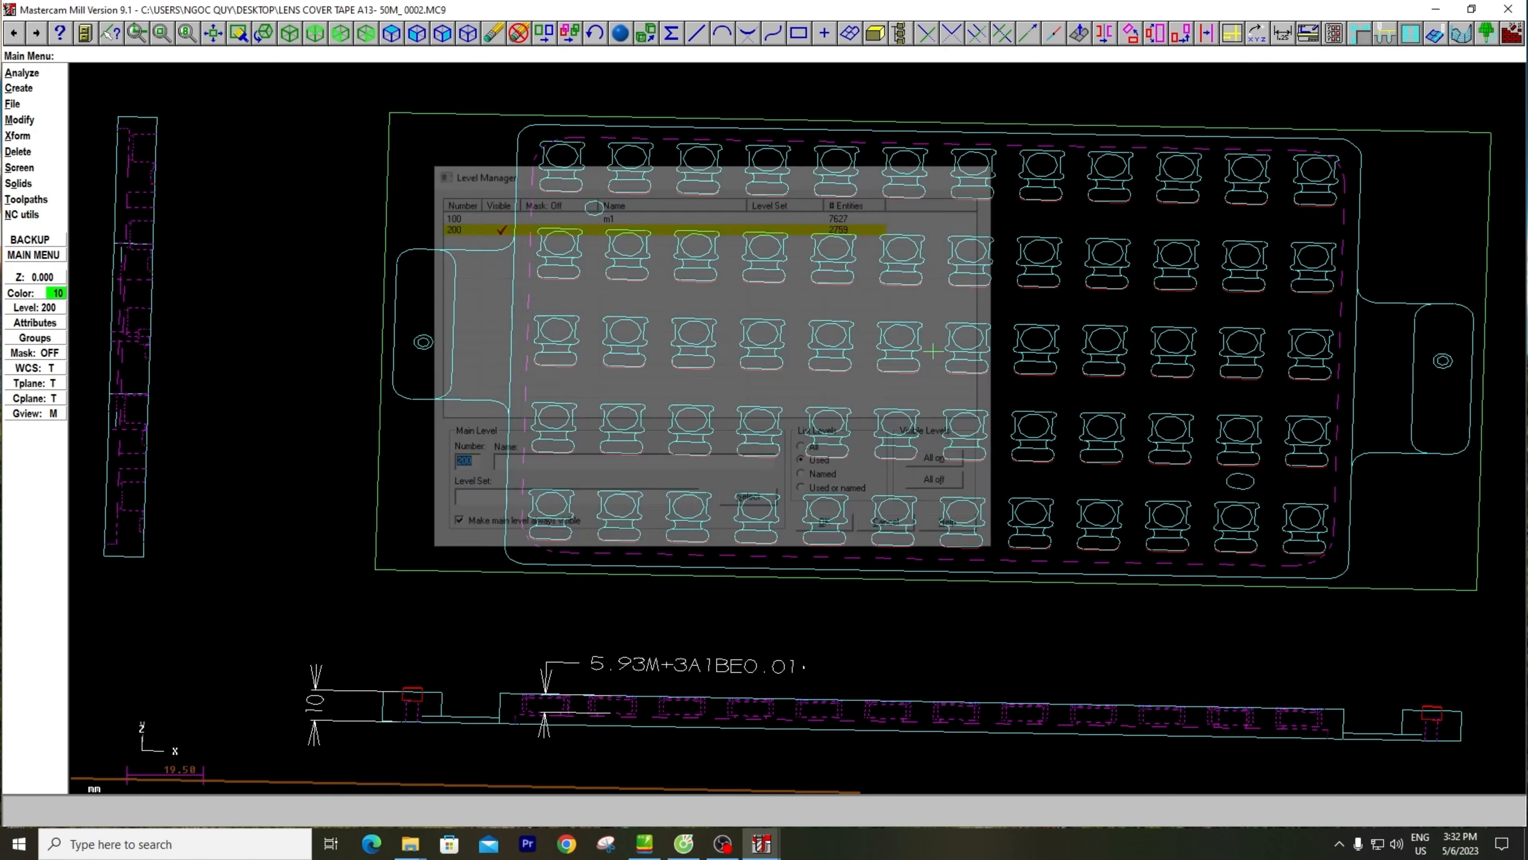
right_click(417, 131)
click(451, 182)
scroll(818, 314, down, 2)
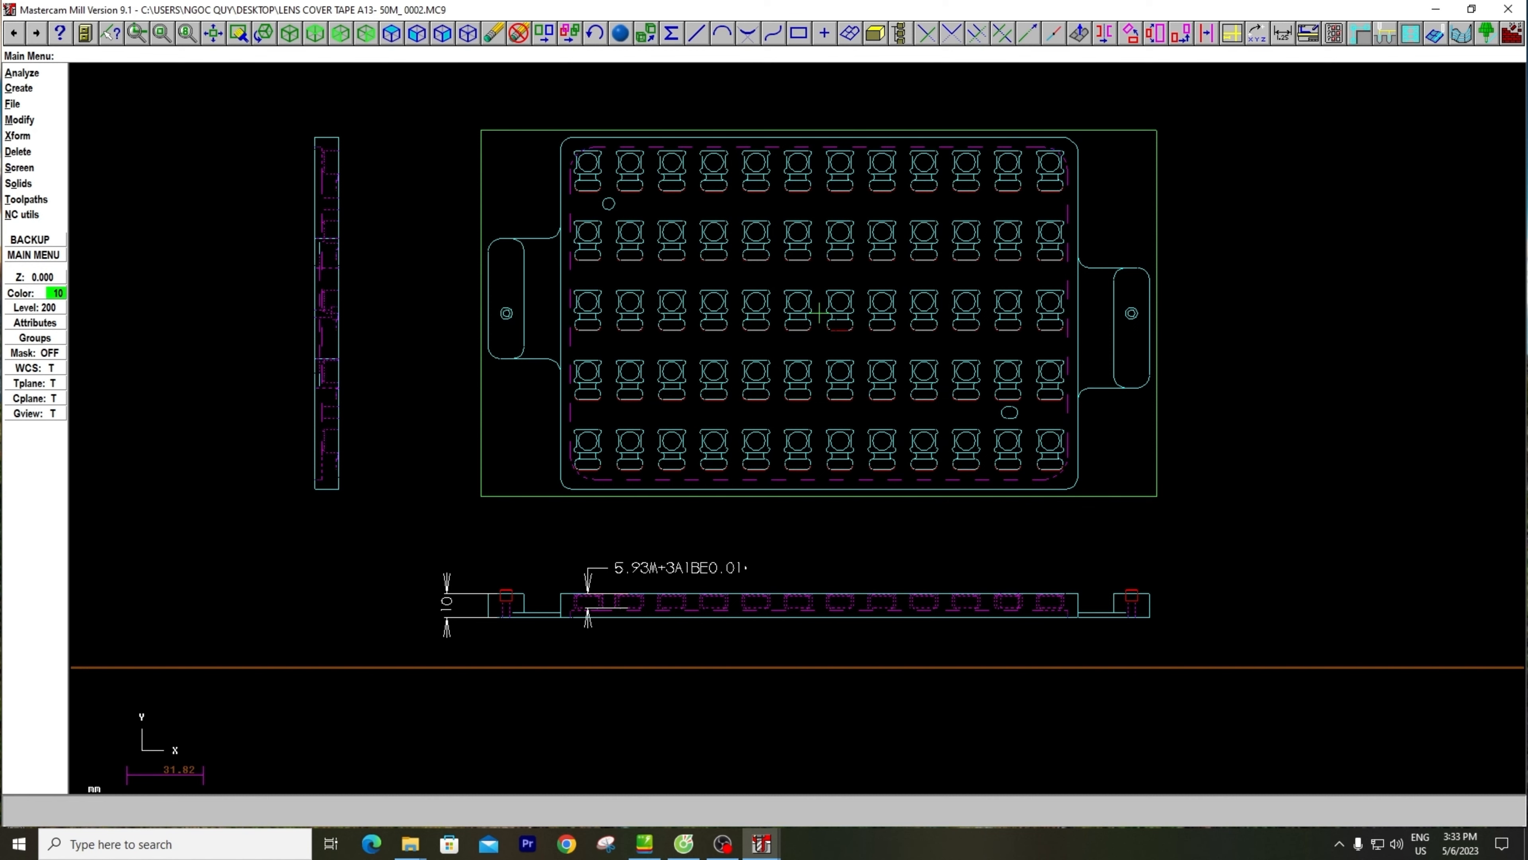
scroll(818, 312, up, 3)
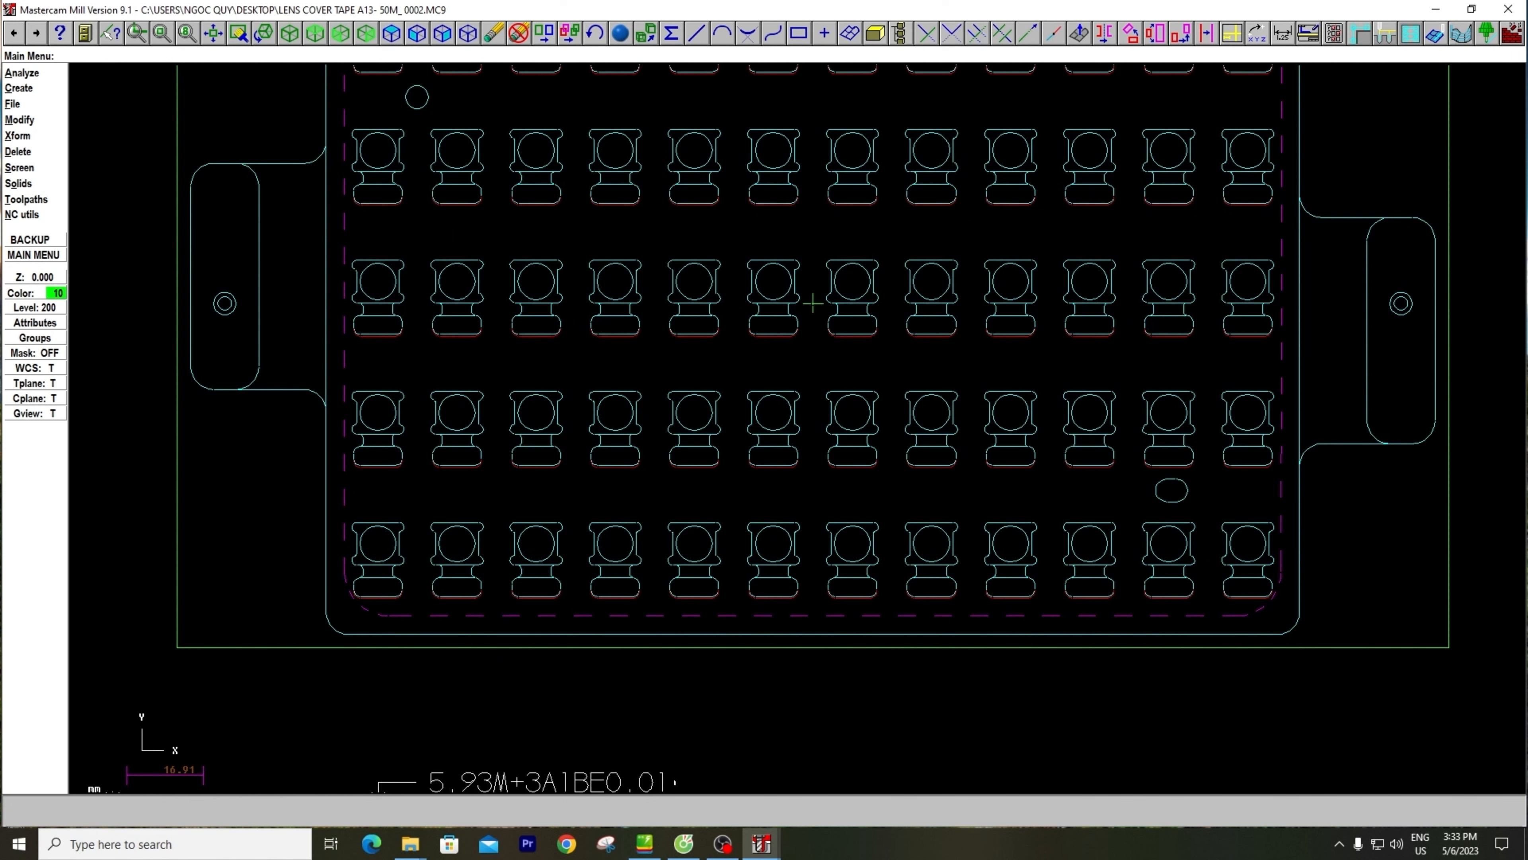
scroll(812, 303, down, 2)
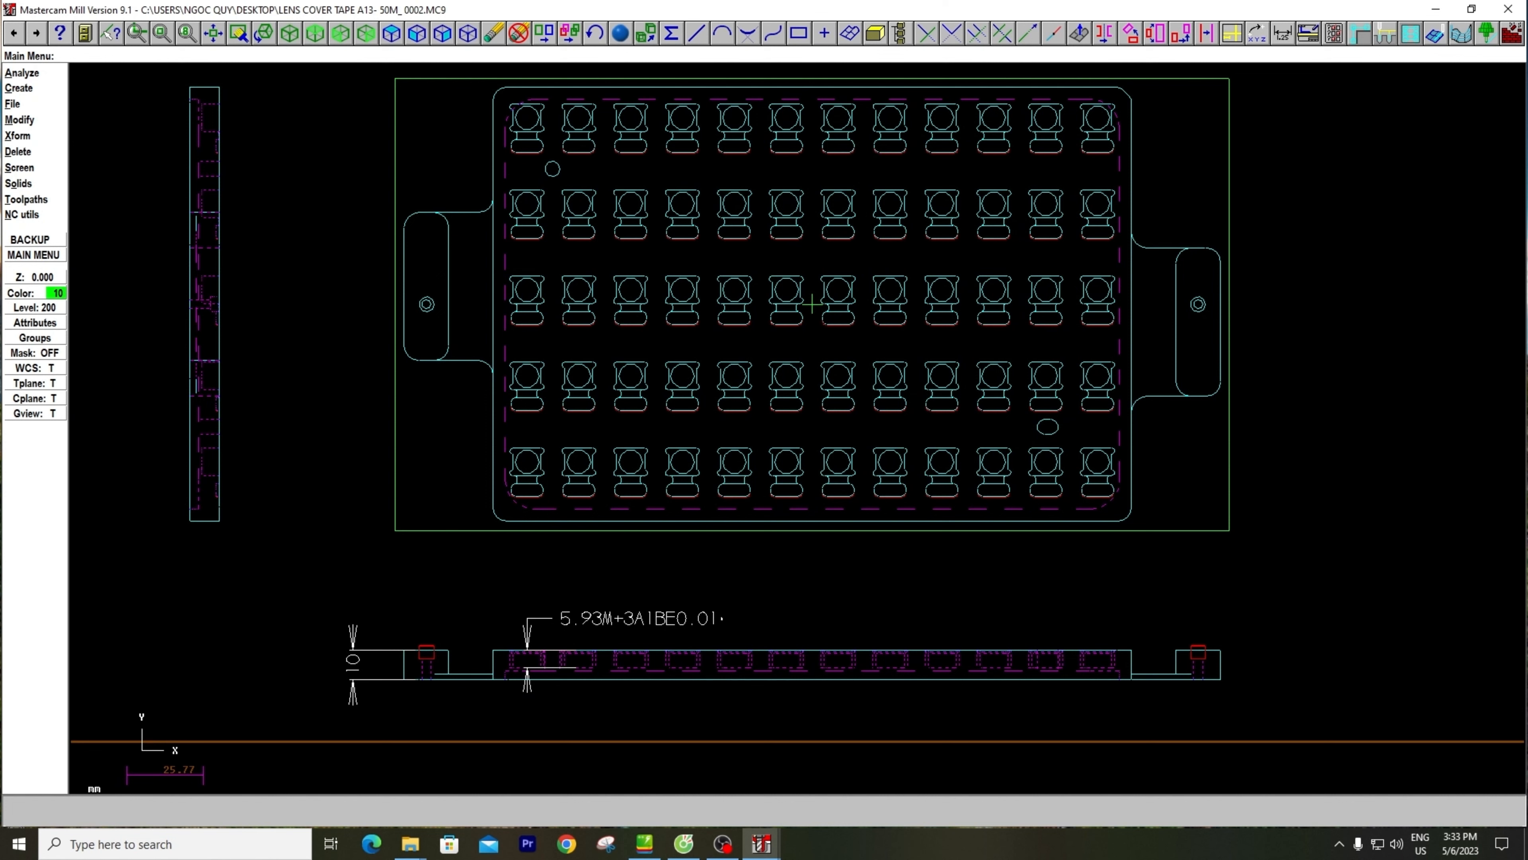
scroll(812, 305, down, 2)
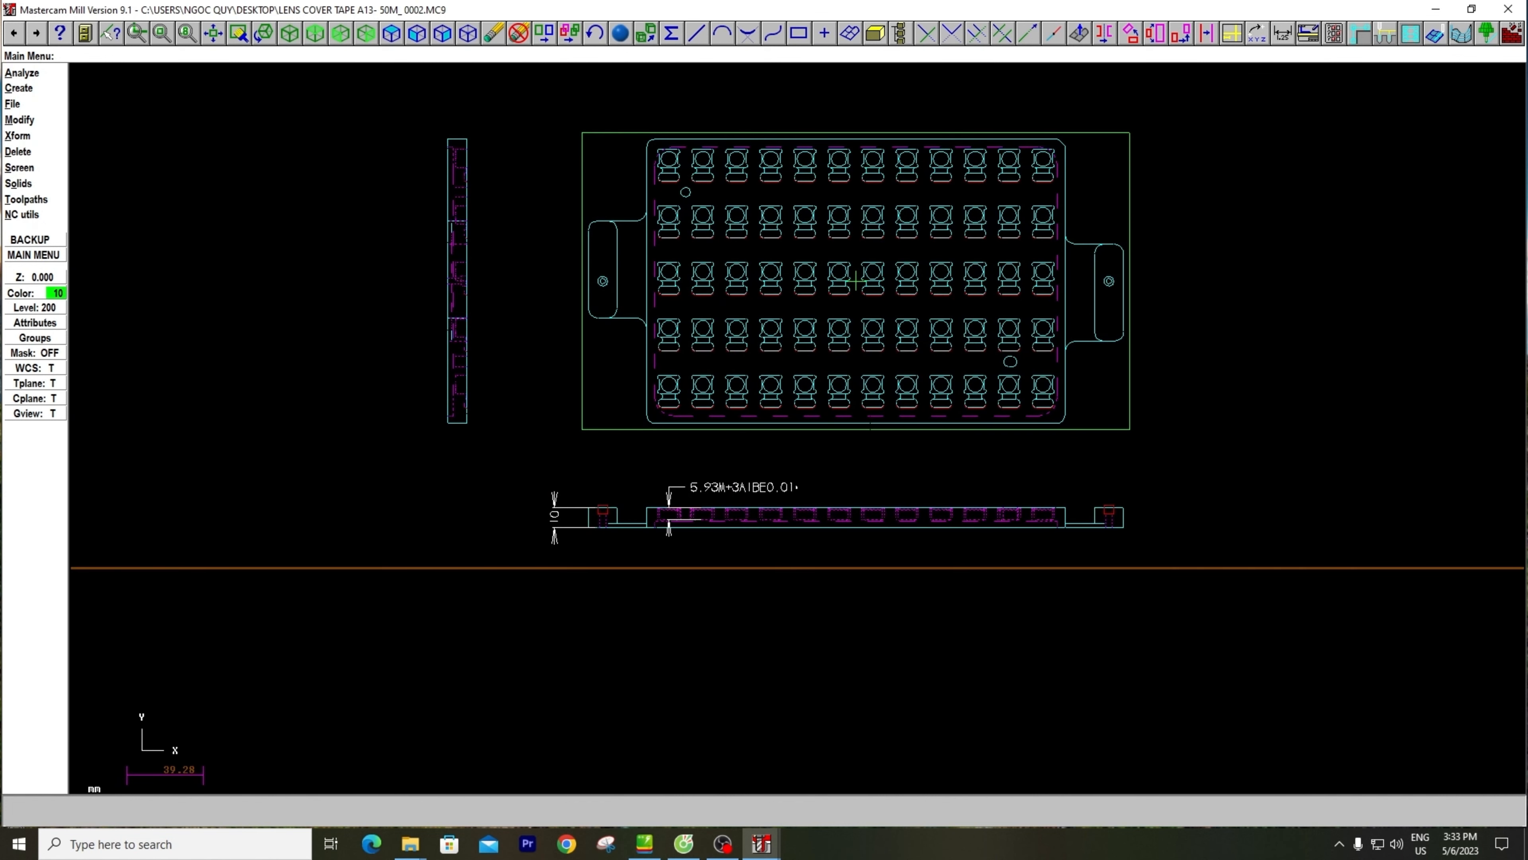
scroll(863, 314, down, 2)
mouse_move(862, 314)
middle_down()
mouse_move(752, 354)
mouse_move(863, 353)
middle_up()
scroll(864, 353, up, 3)
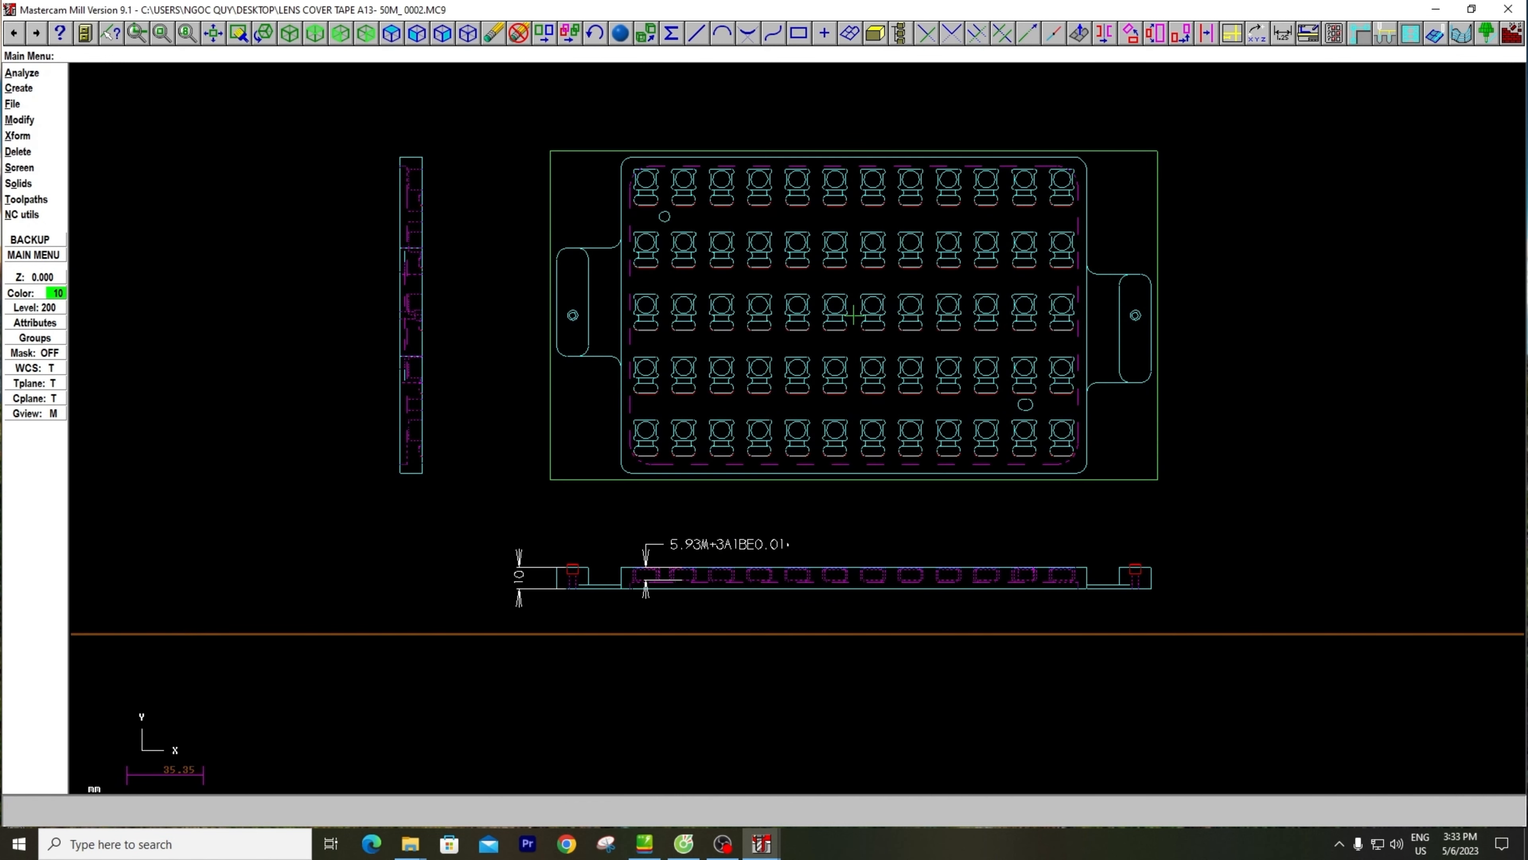
Start a Translate on the whole drawing, window-selecting all three views with the bounding rectangle and dimensions
scroll(853, 314, down, 1)
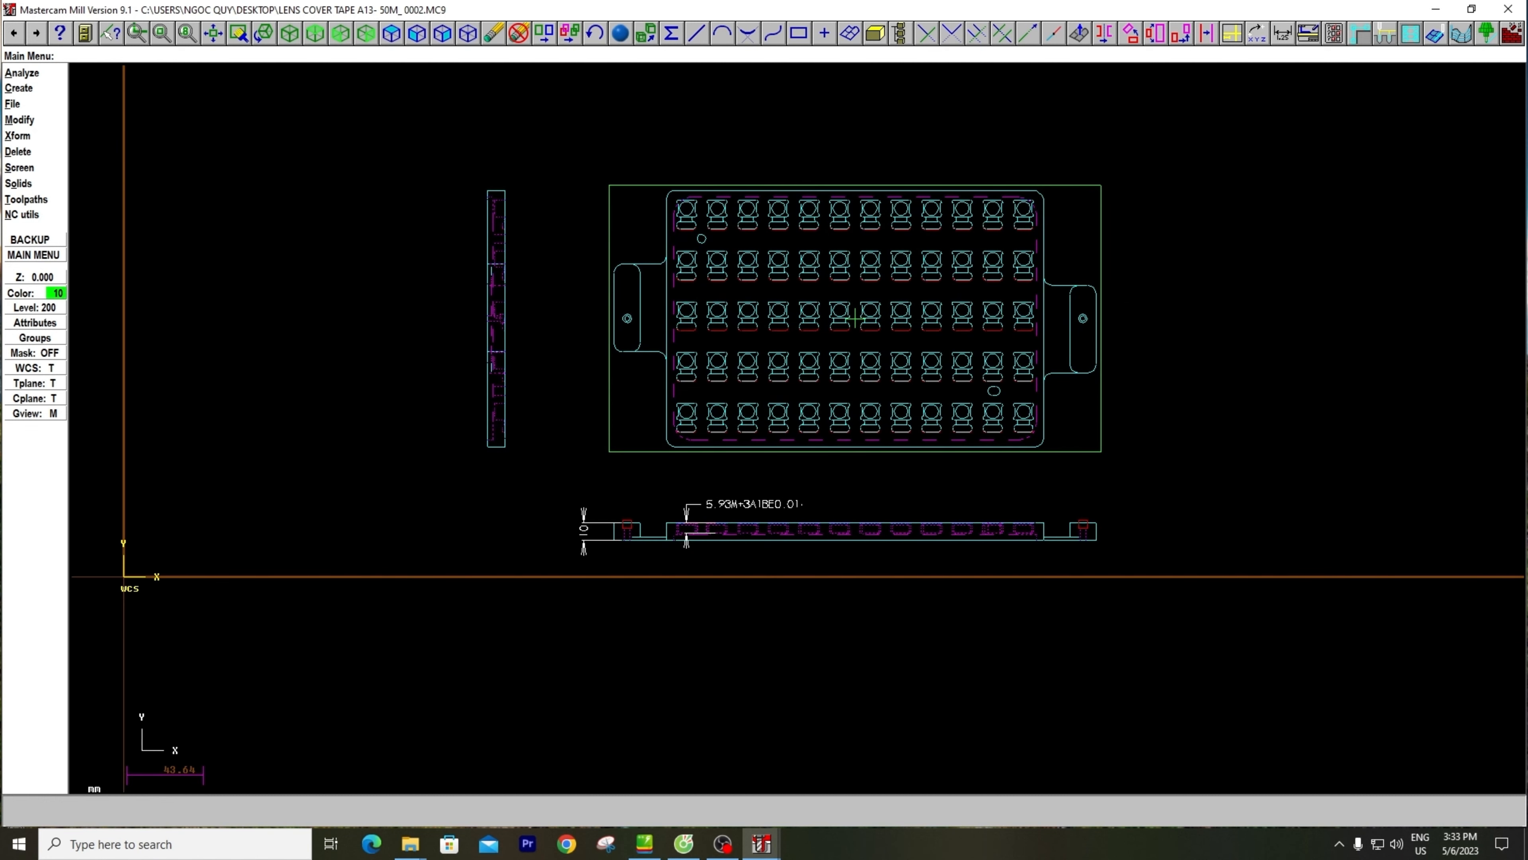
click(24, 136)
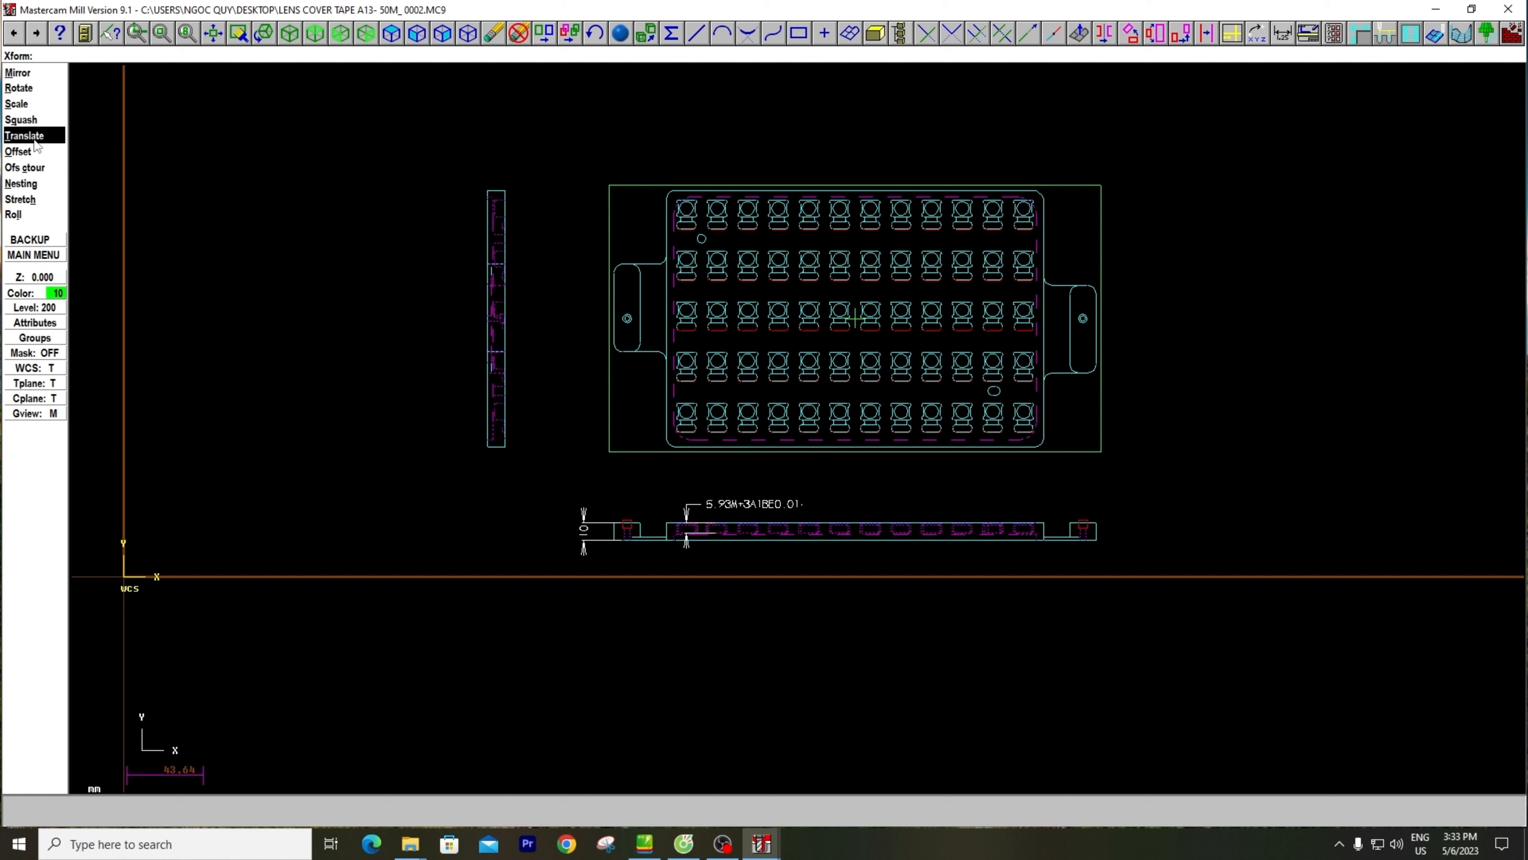
click(33, 139)
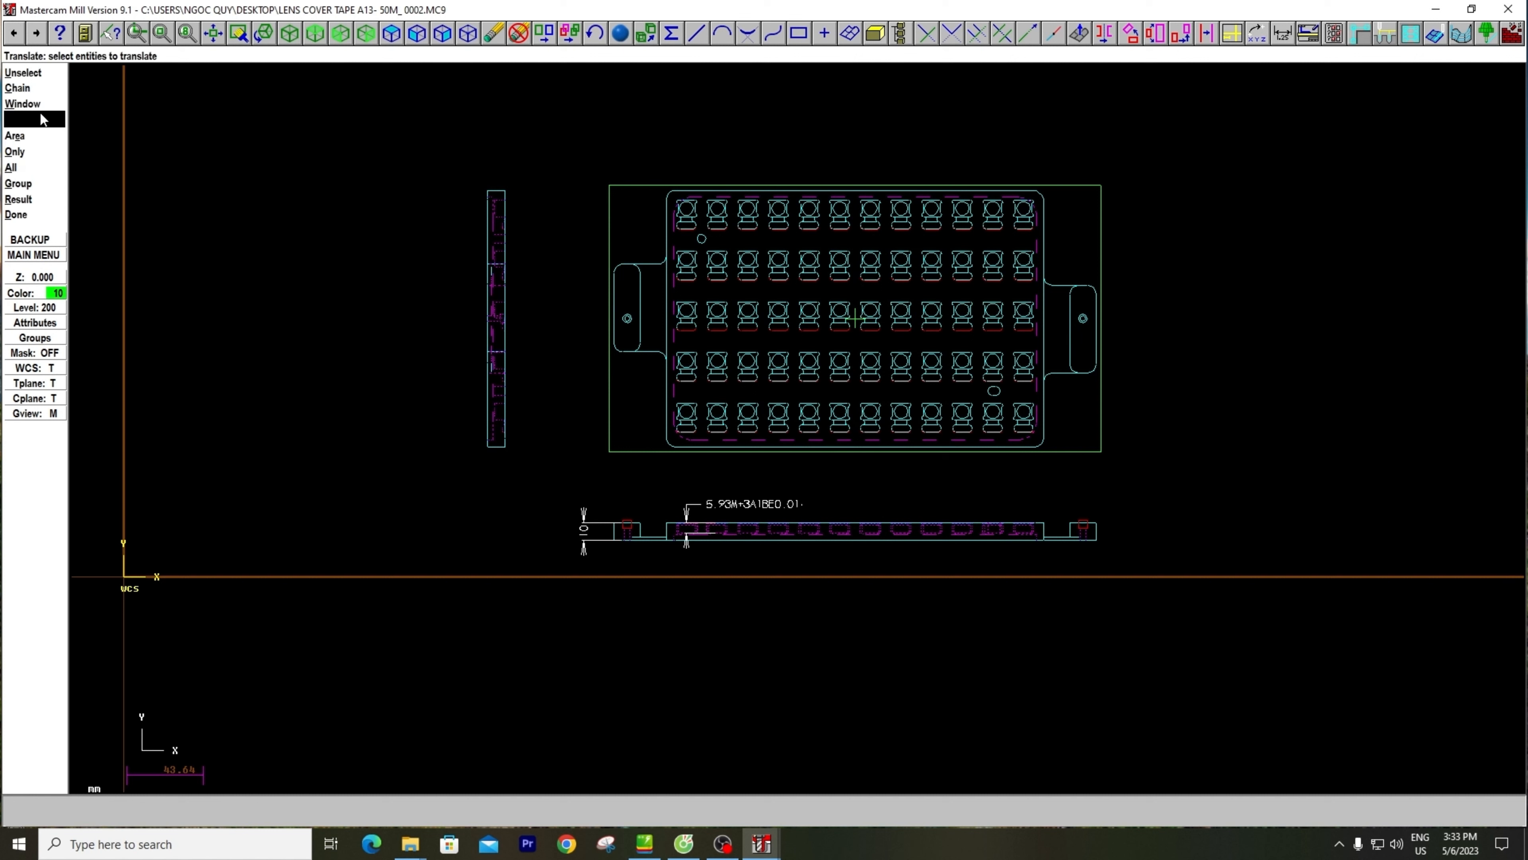
click(22, 103)
click(301, 111)
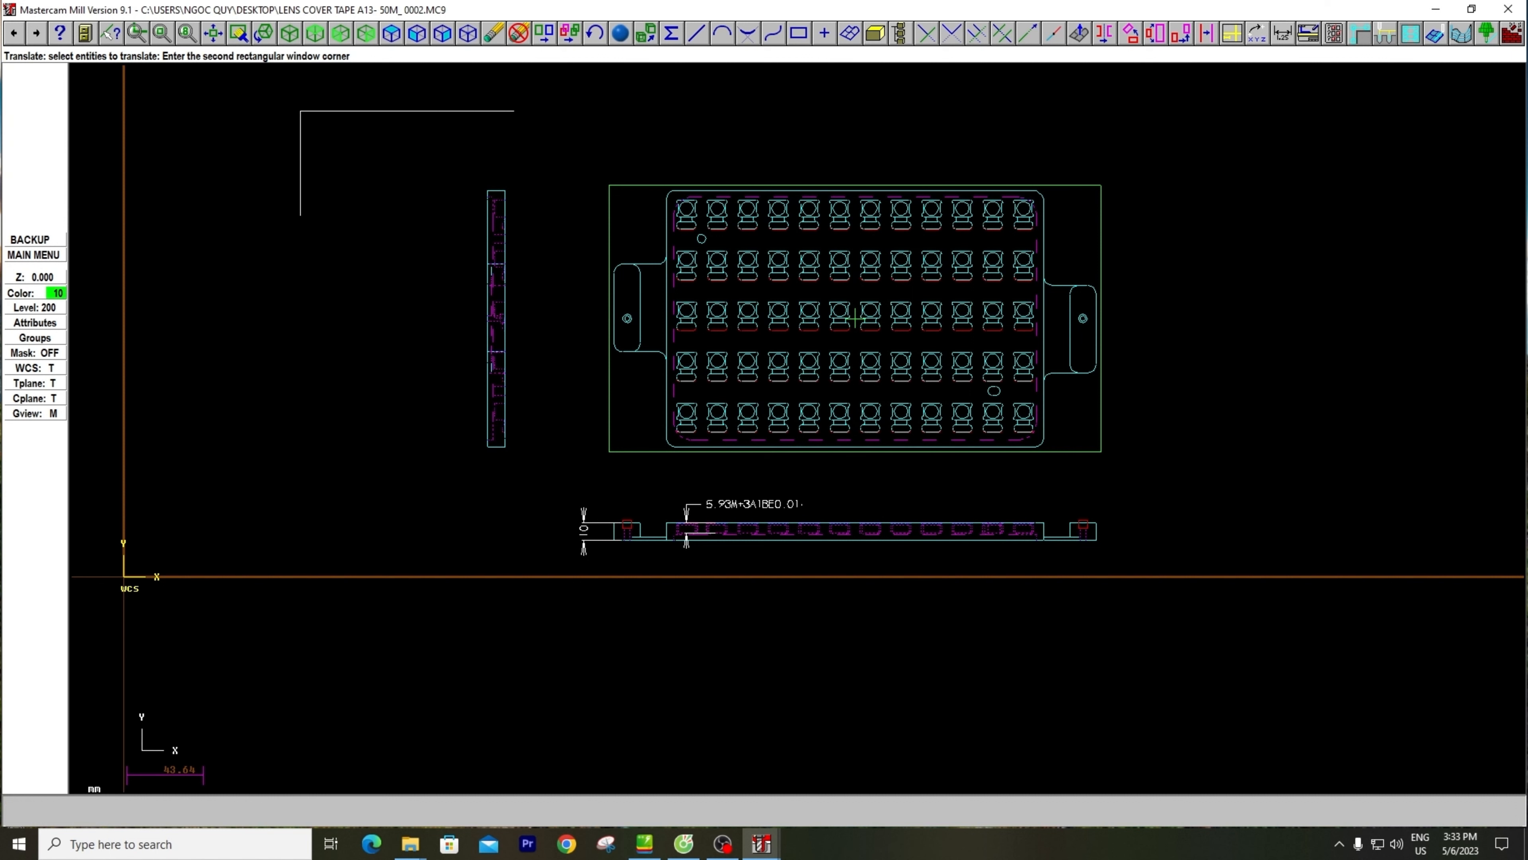
click(1210, 627)
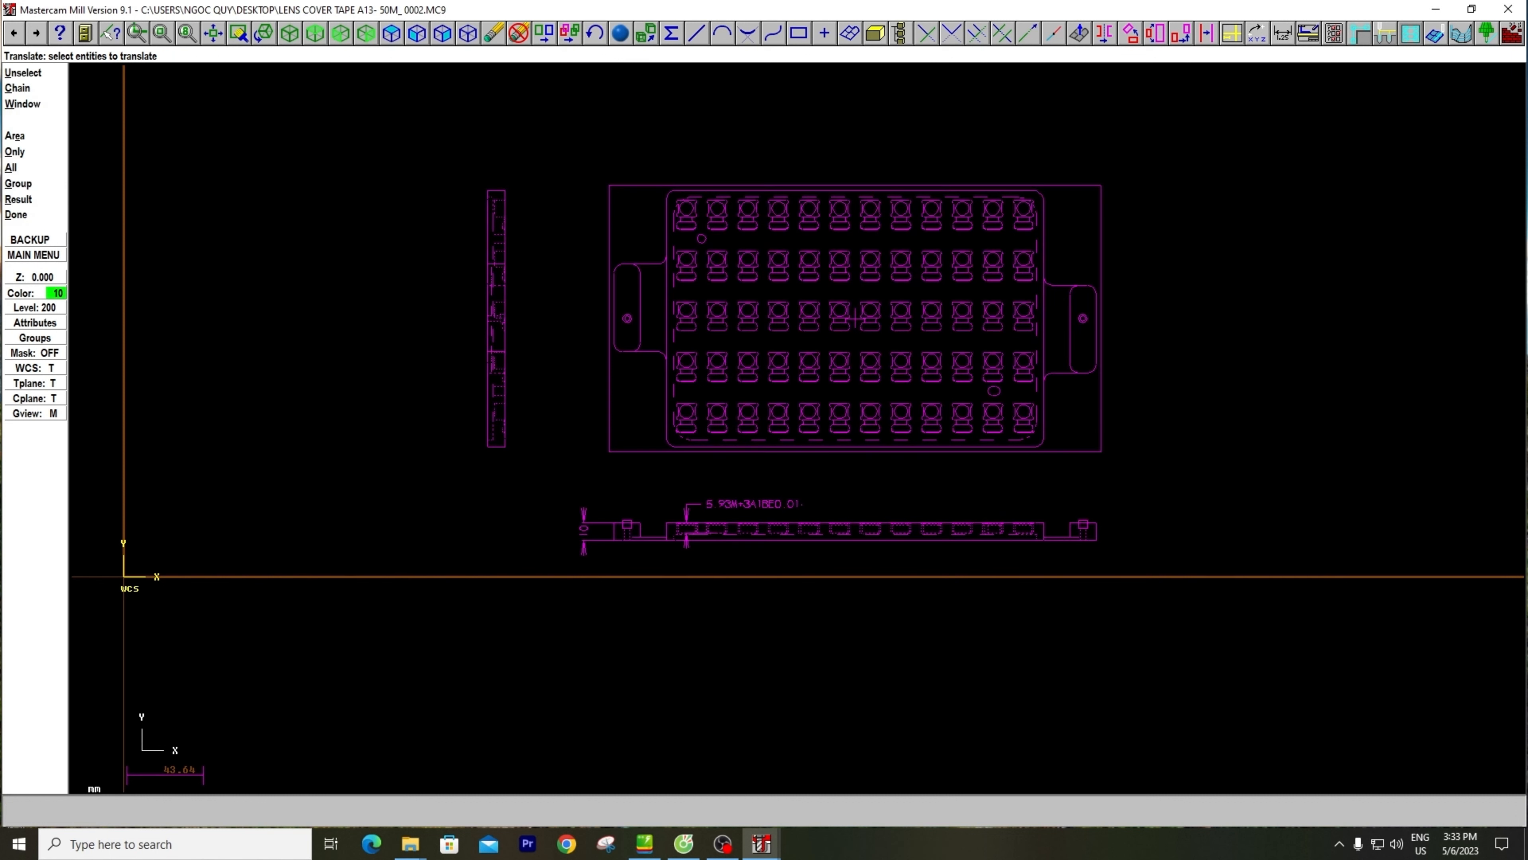
click(16, 214)
Move the selection from the bounding rectangle's center point to the origin, using Translate between points with the Move operation
click(31, 104)
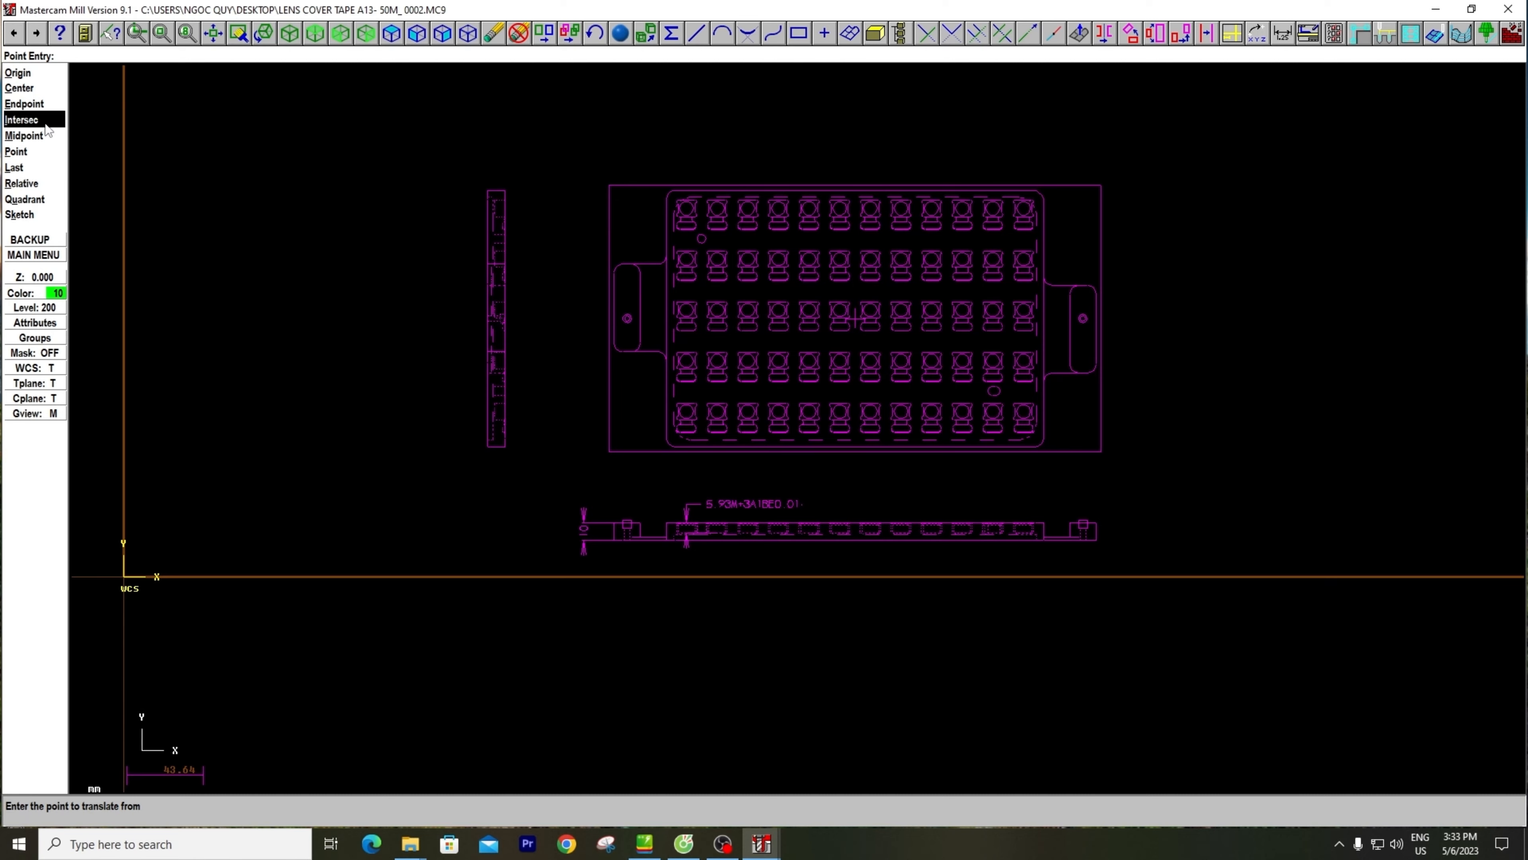
scroll(855, 328, up, 2)
scroll(843, 309, up, 1)
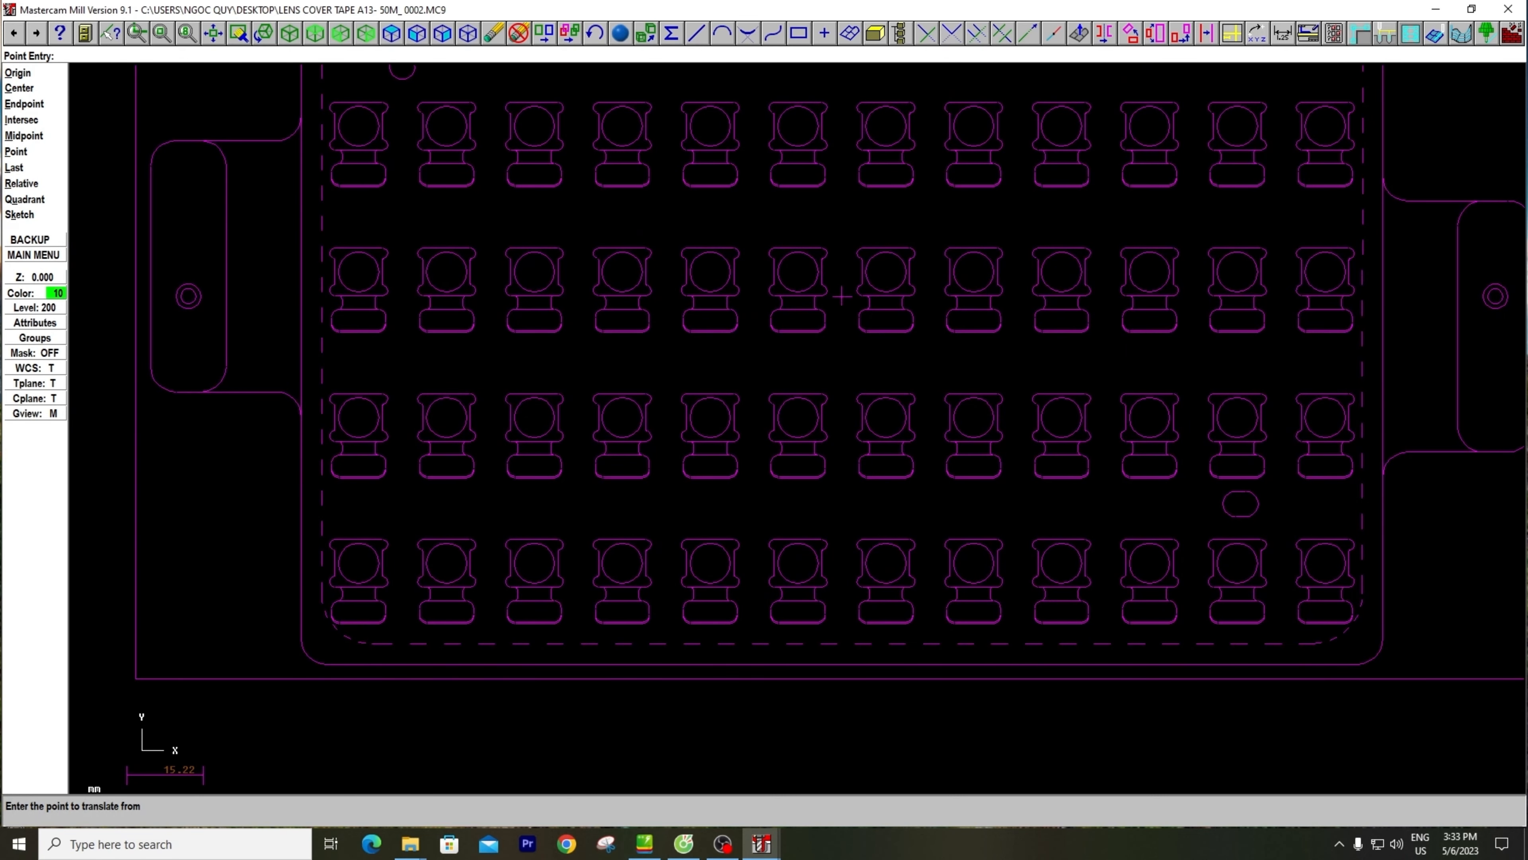
click(841, 296)
scroll(779, 369, down, 2)
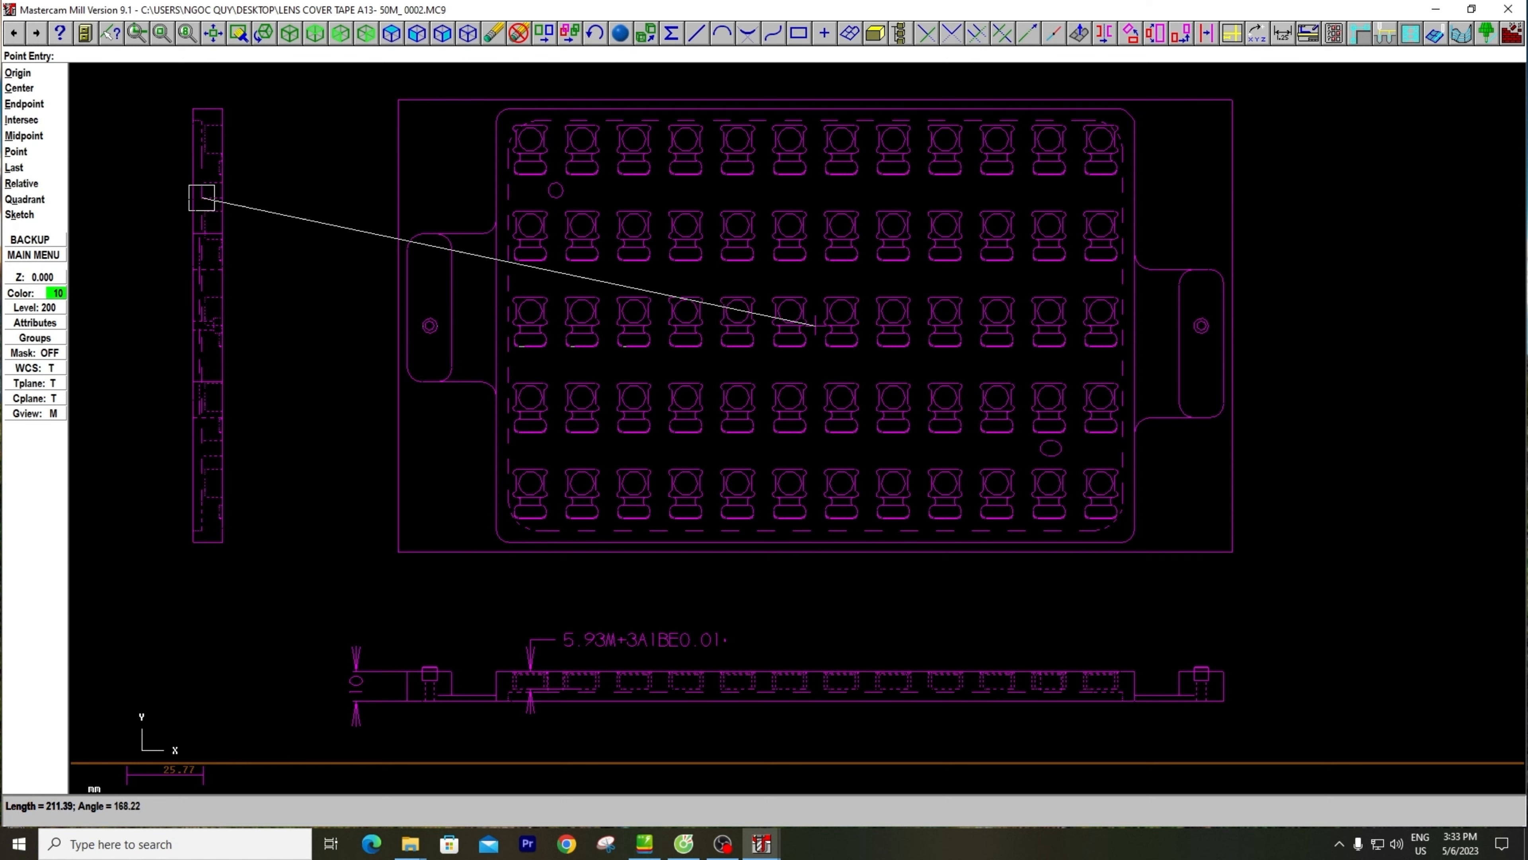
click(18, 78)
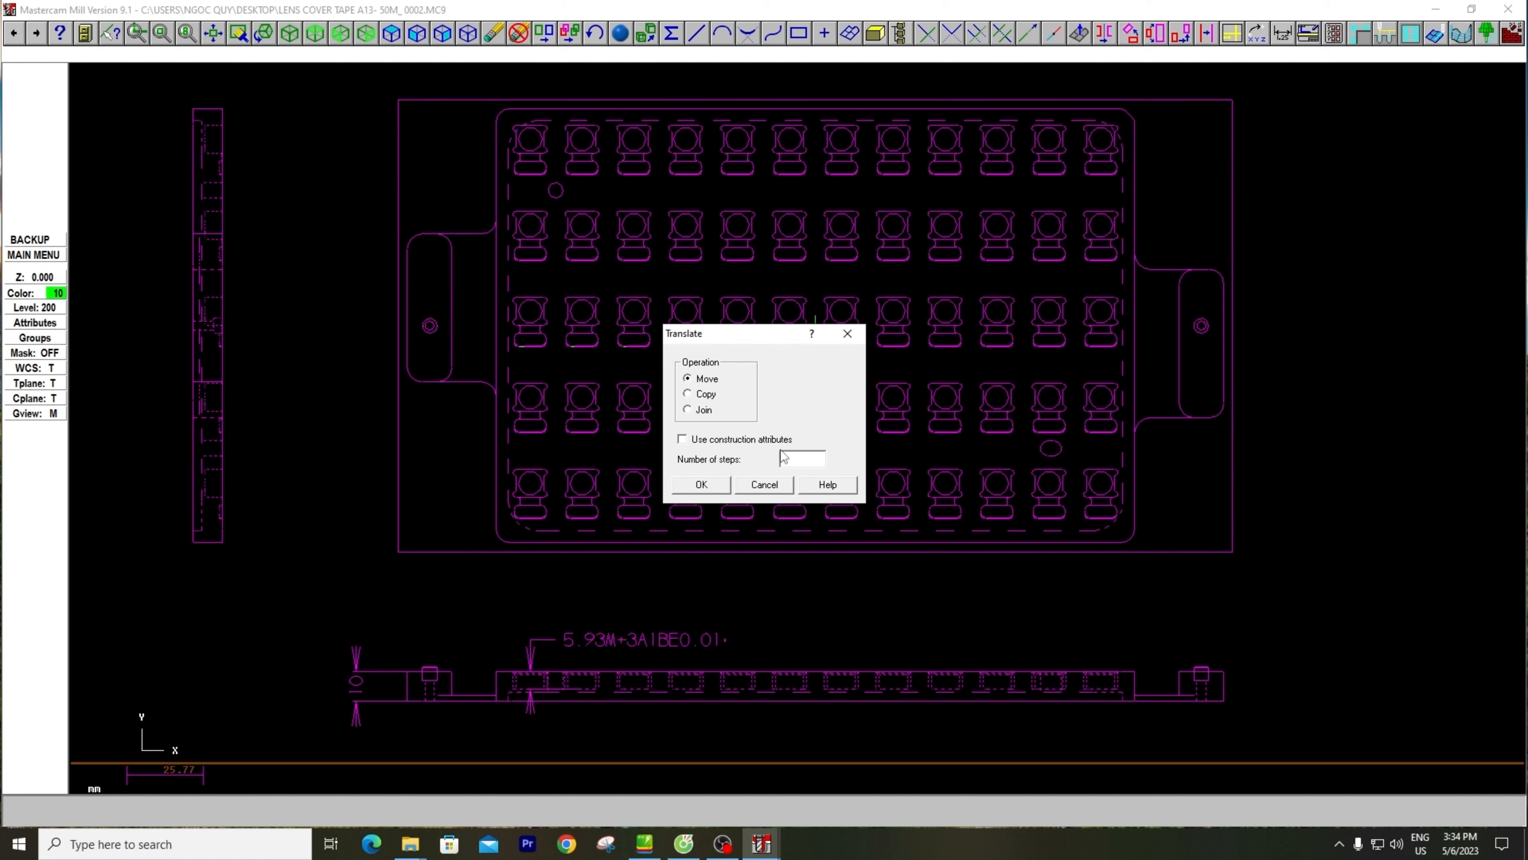
drag(798, 456, 694, 456)
click(702, 485)
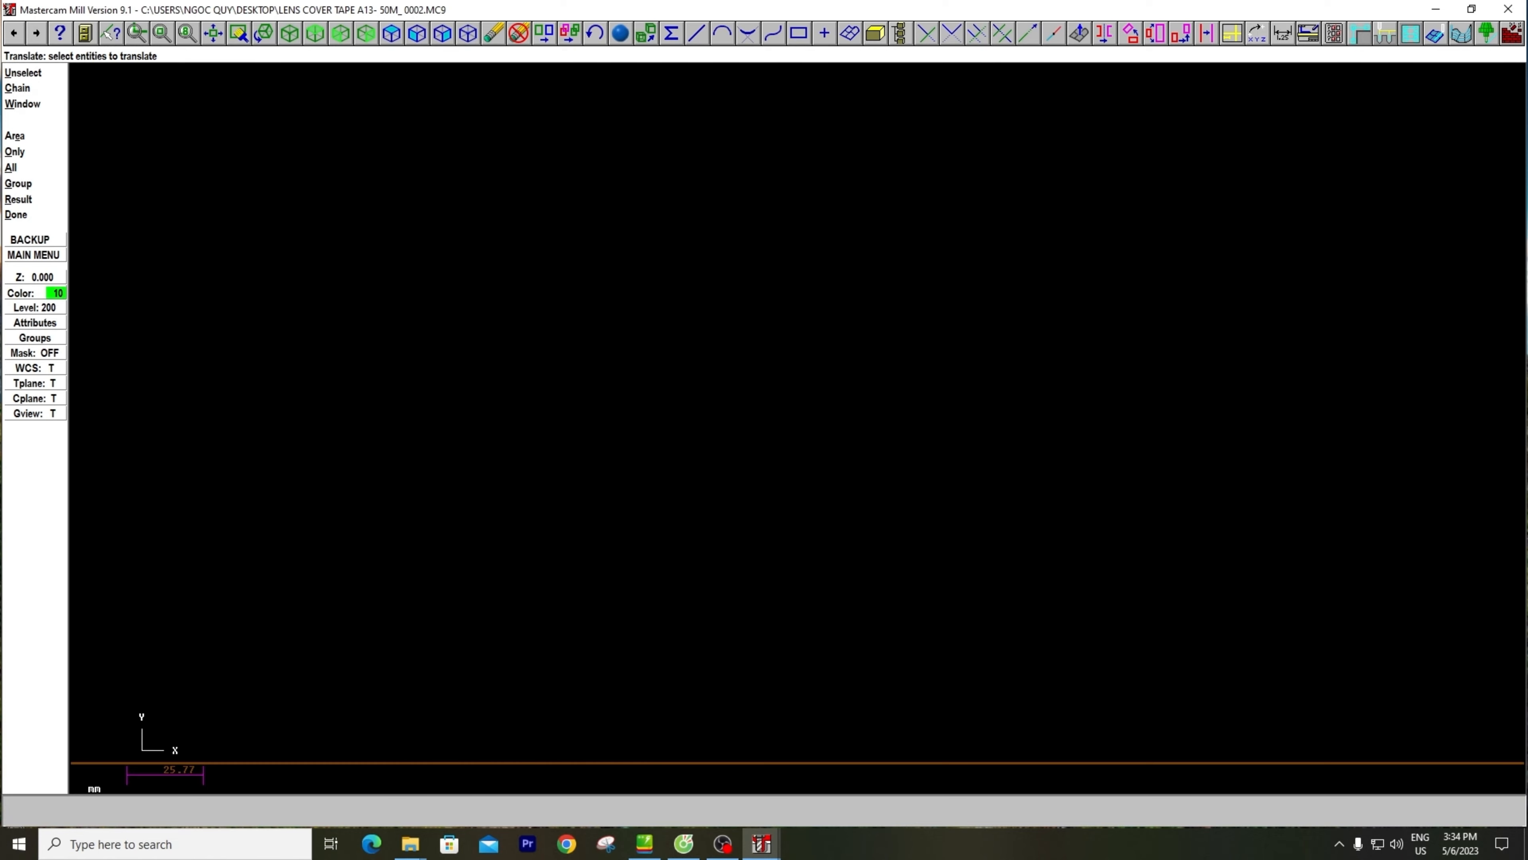
key(alt+F1)
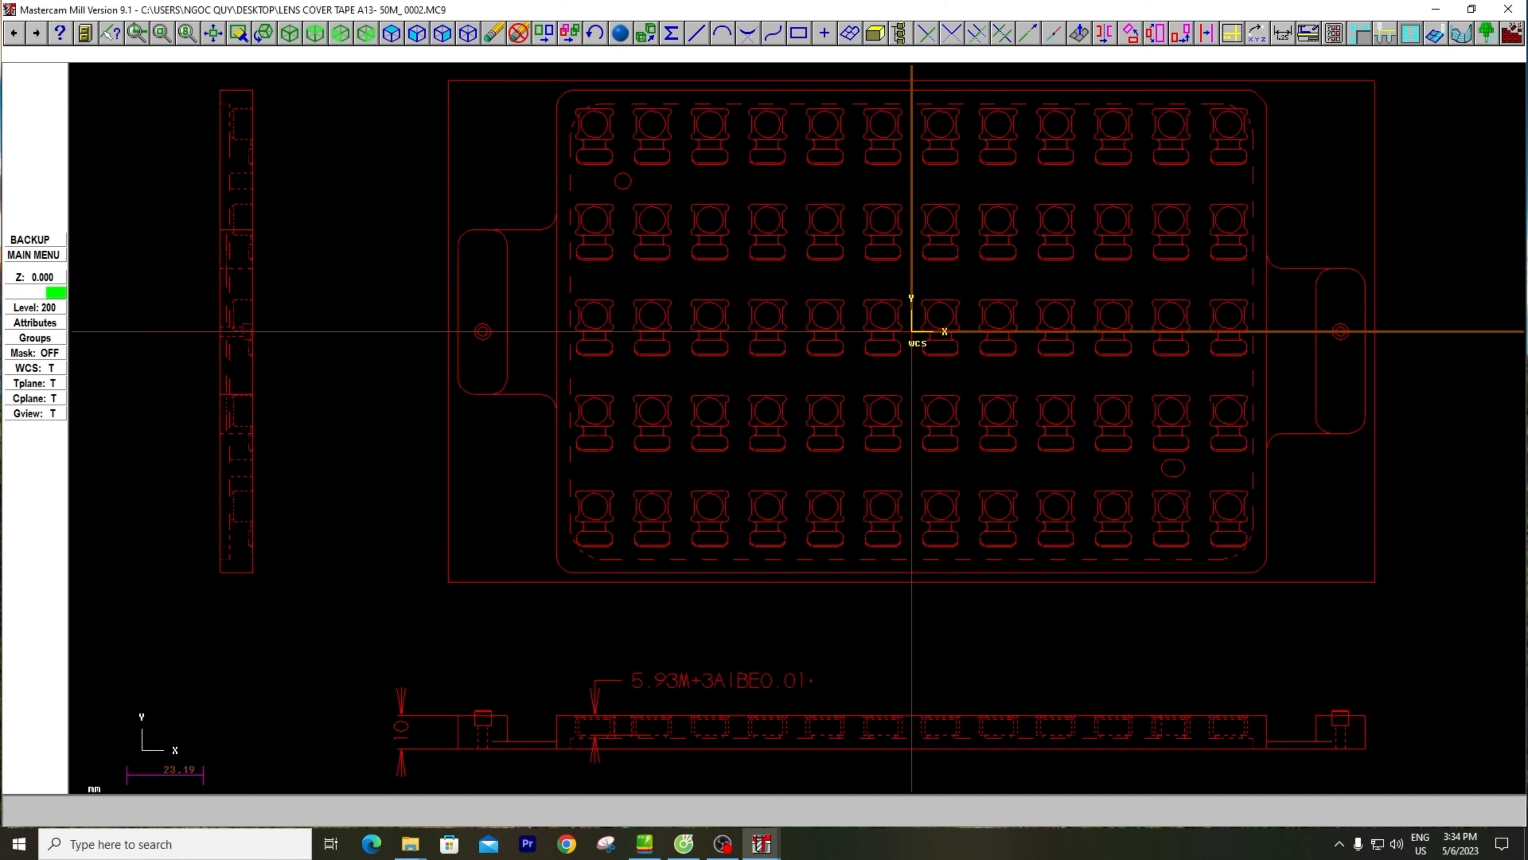
Leave Translate and clear the result colors from the moved drawing
scroll(613, 439, down, 2)
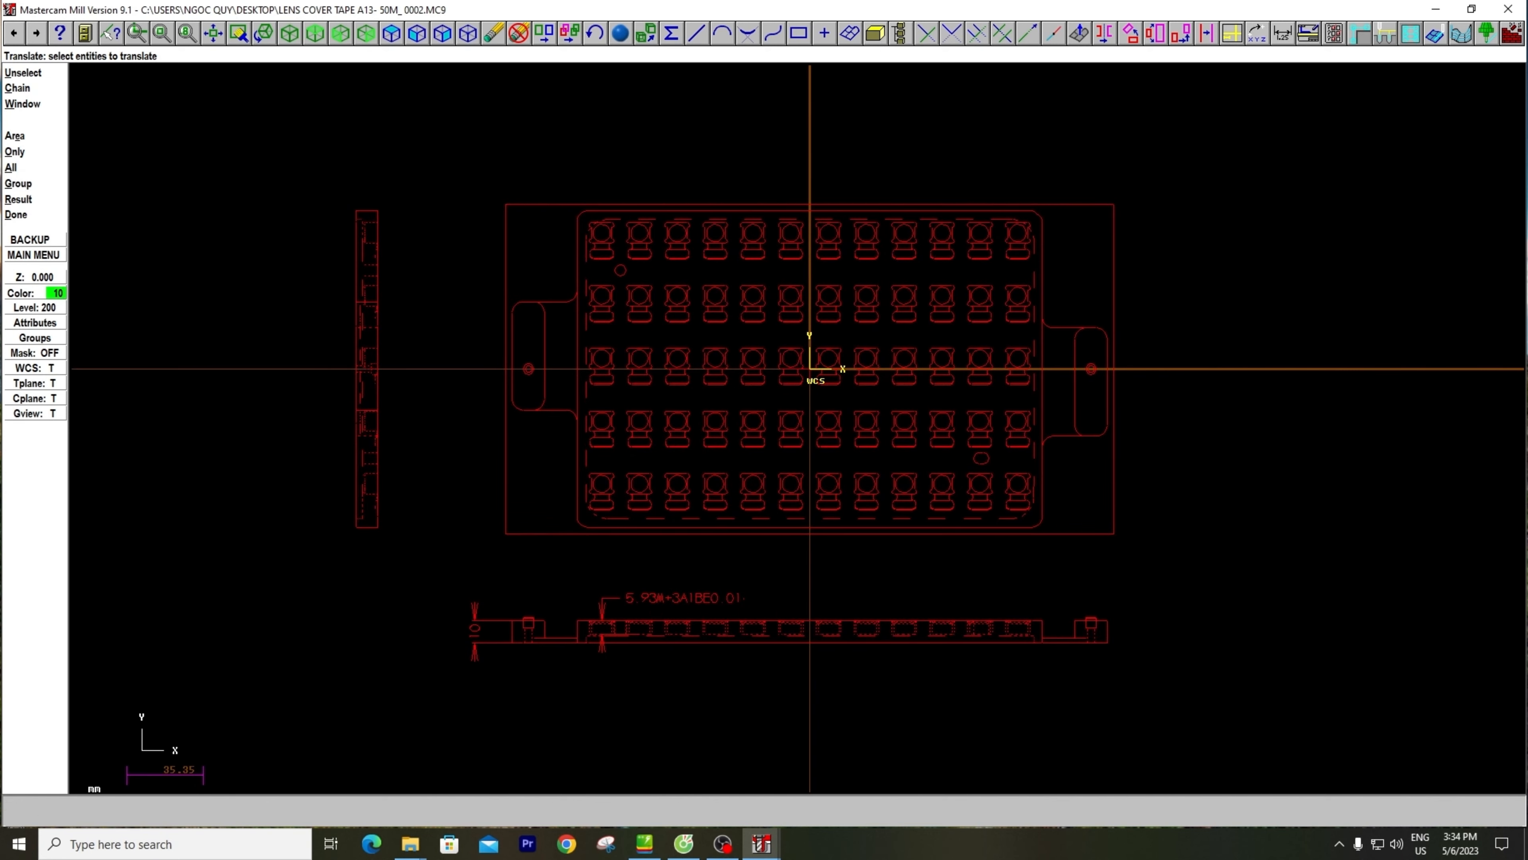
scroll(614, 439, up, 2)
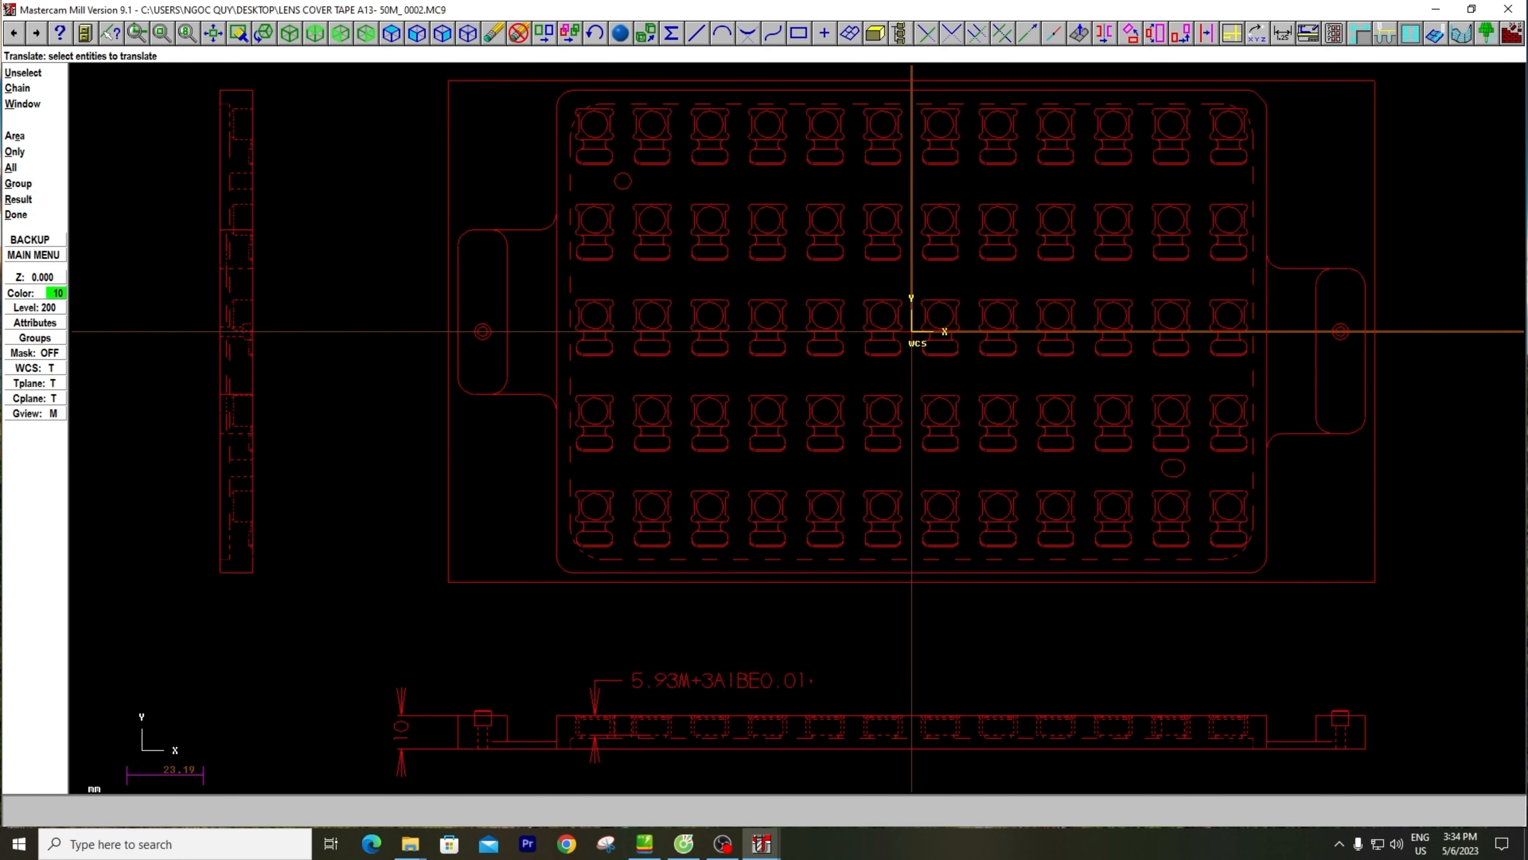
click(941, 354)
scroll(888, 381, down, 1)
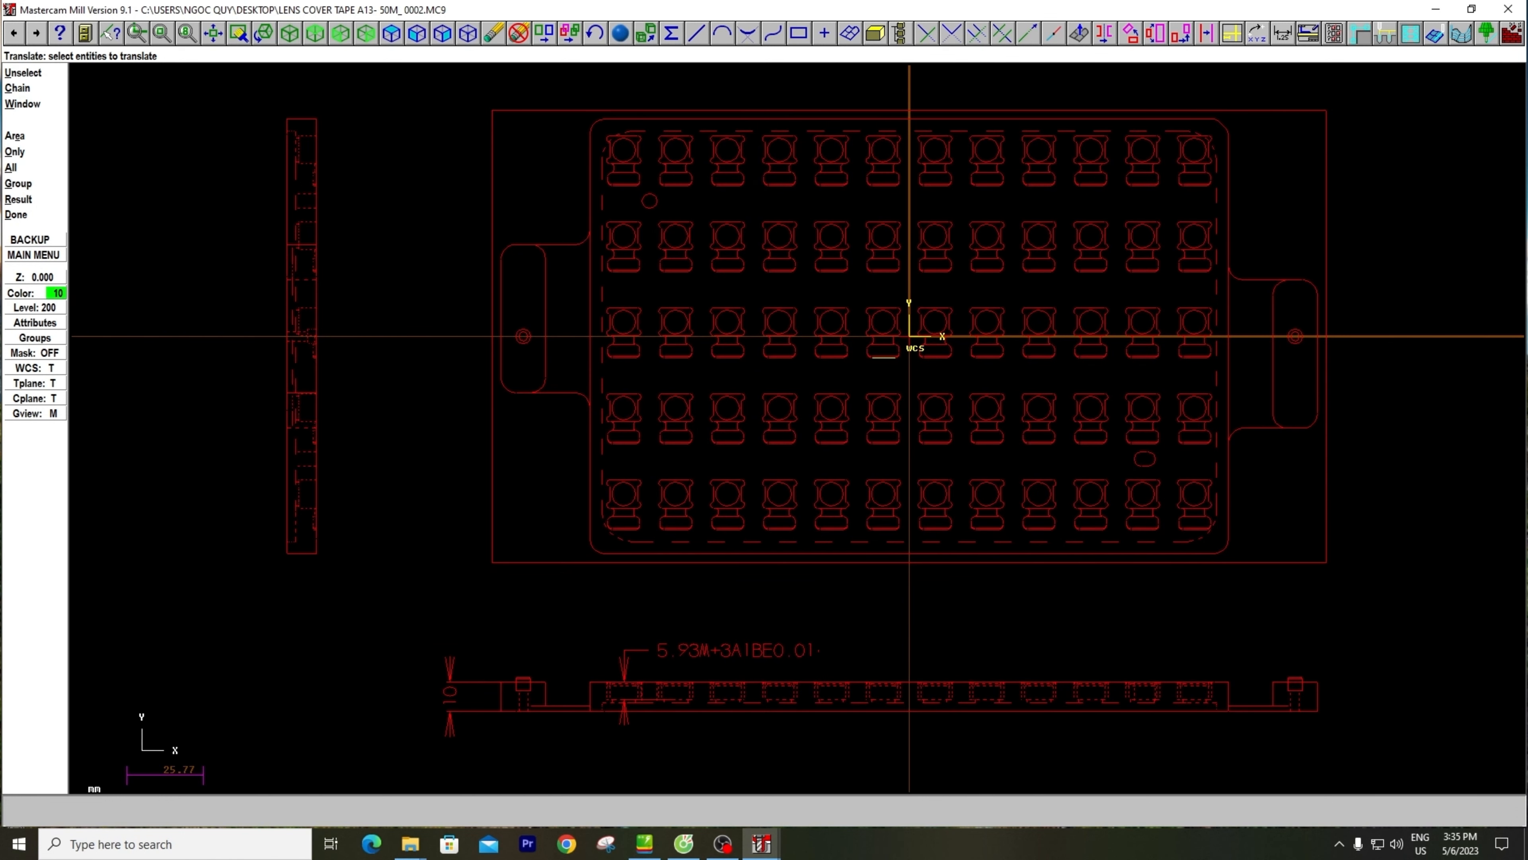
key(Escape)
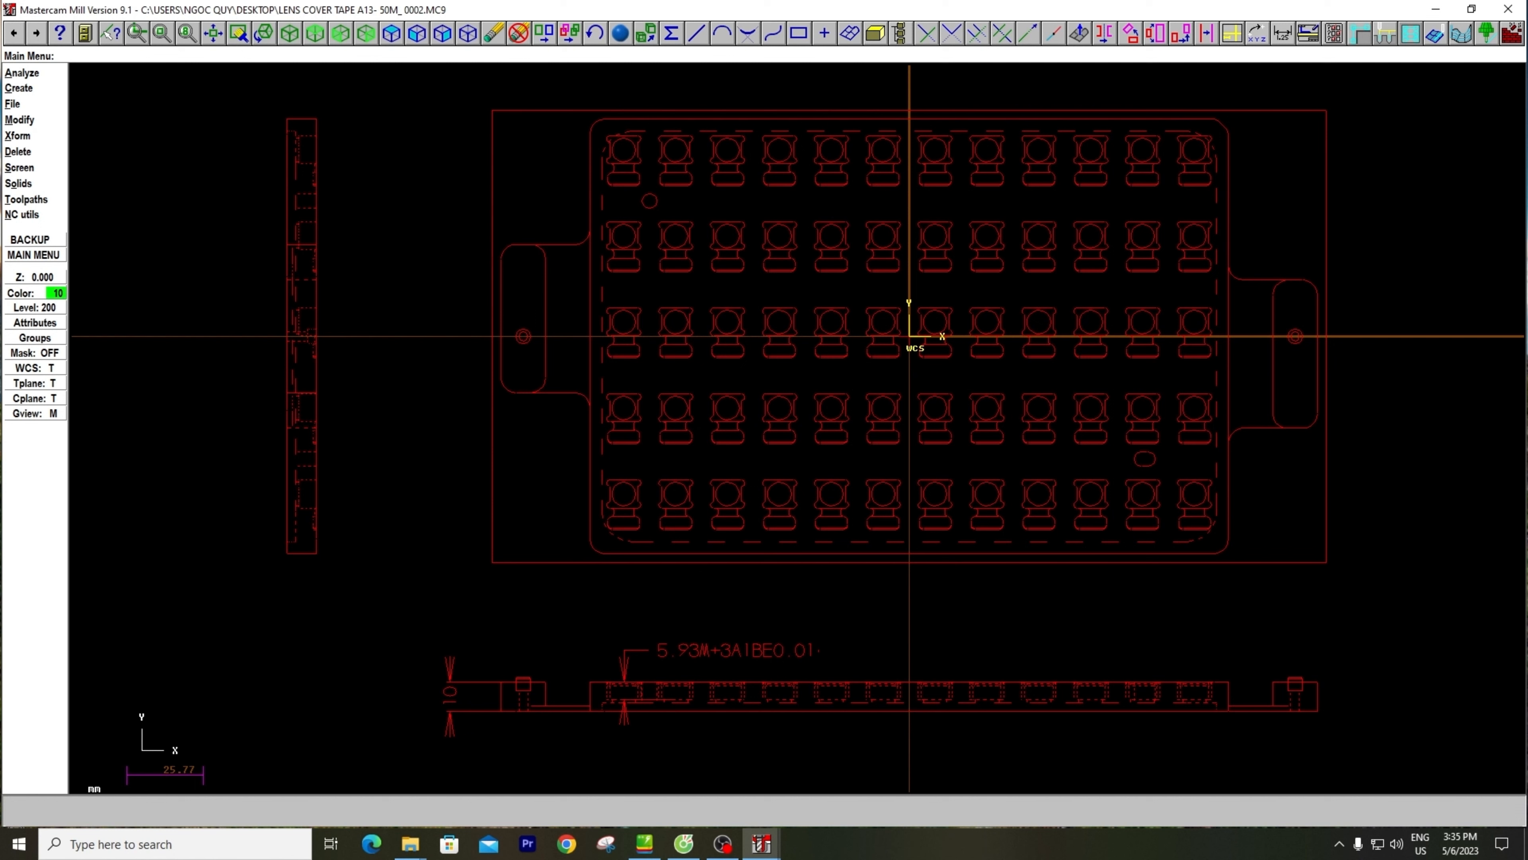
key(s)
key(l)
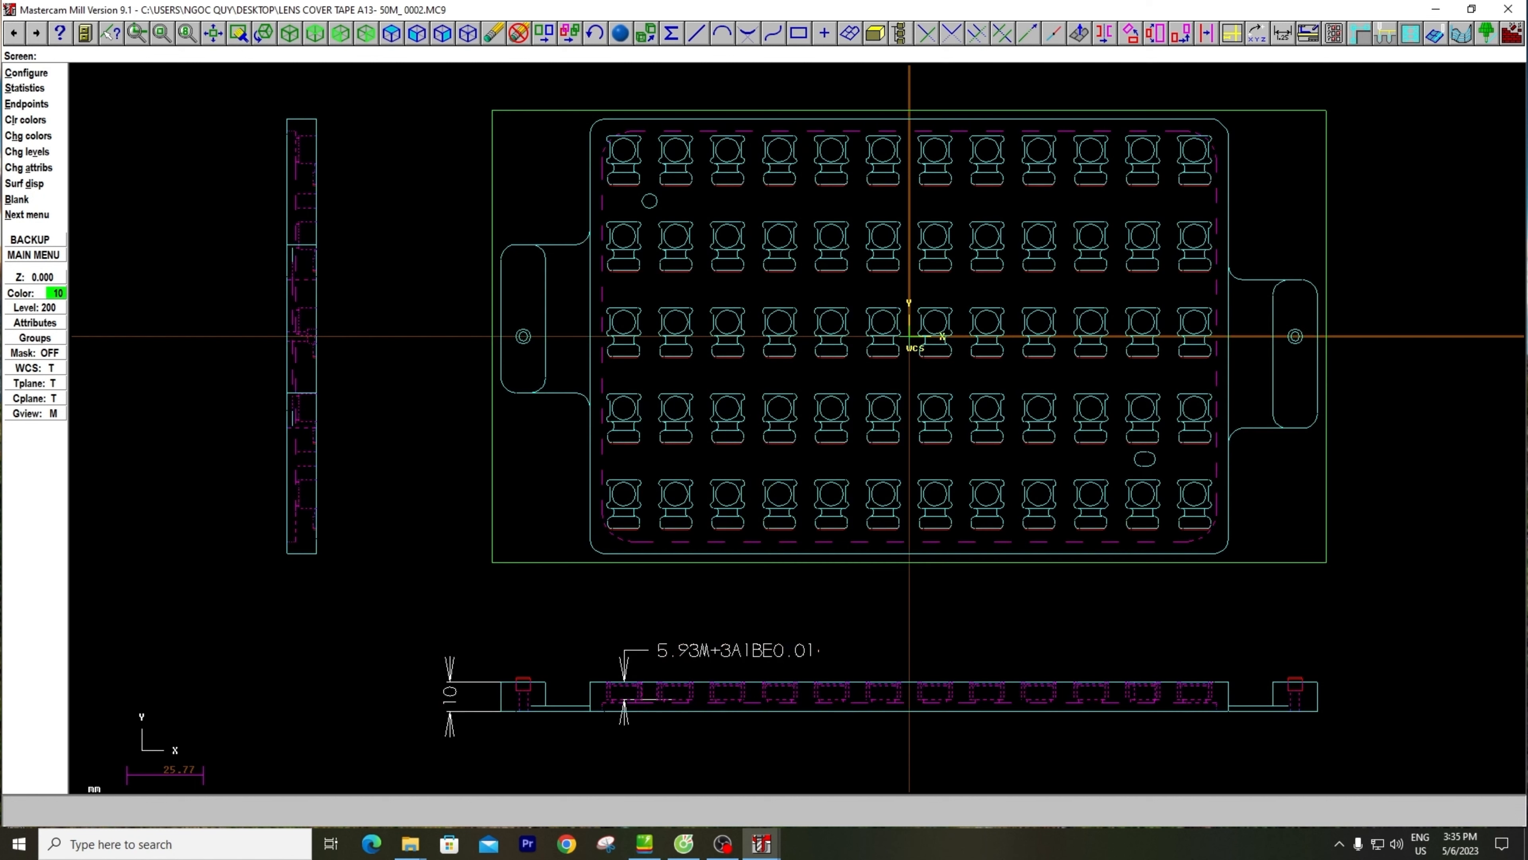
key(Escape)
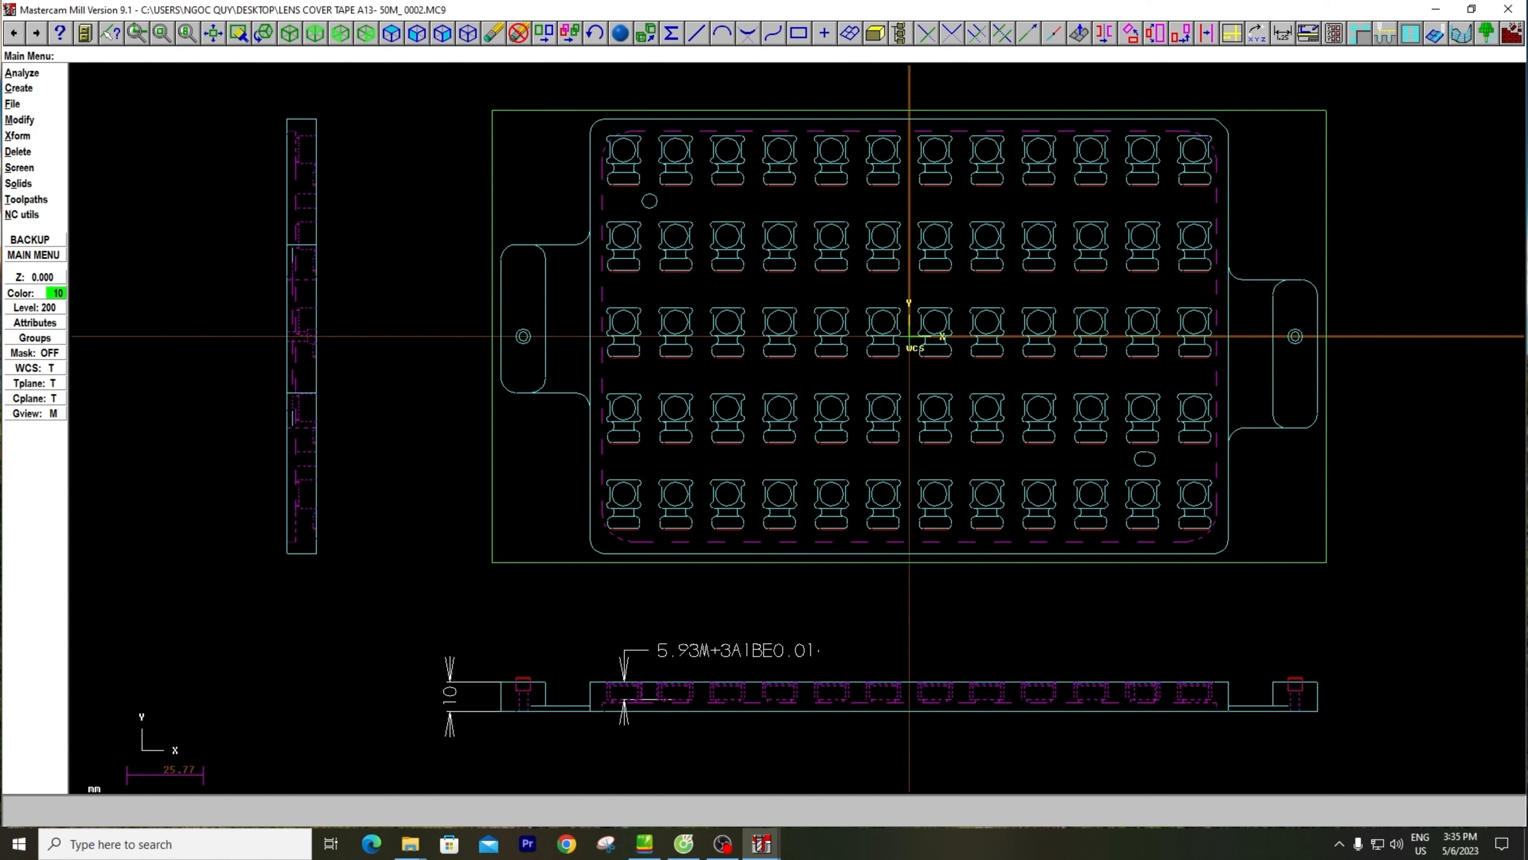
Set the stock thickness in Z to 10 mm in Job Setup and accept it
scroll(445, 739, up, 2)
scroll(446, 714, down, 3)
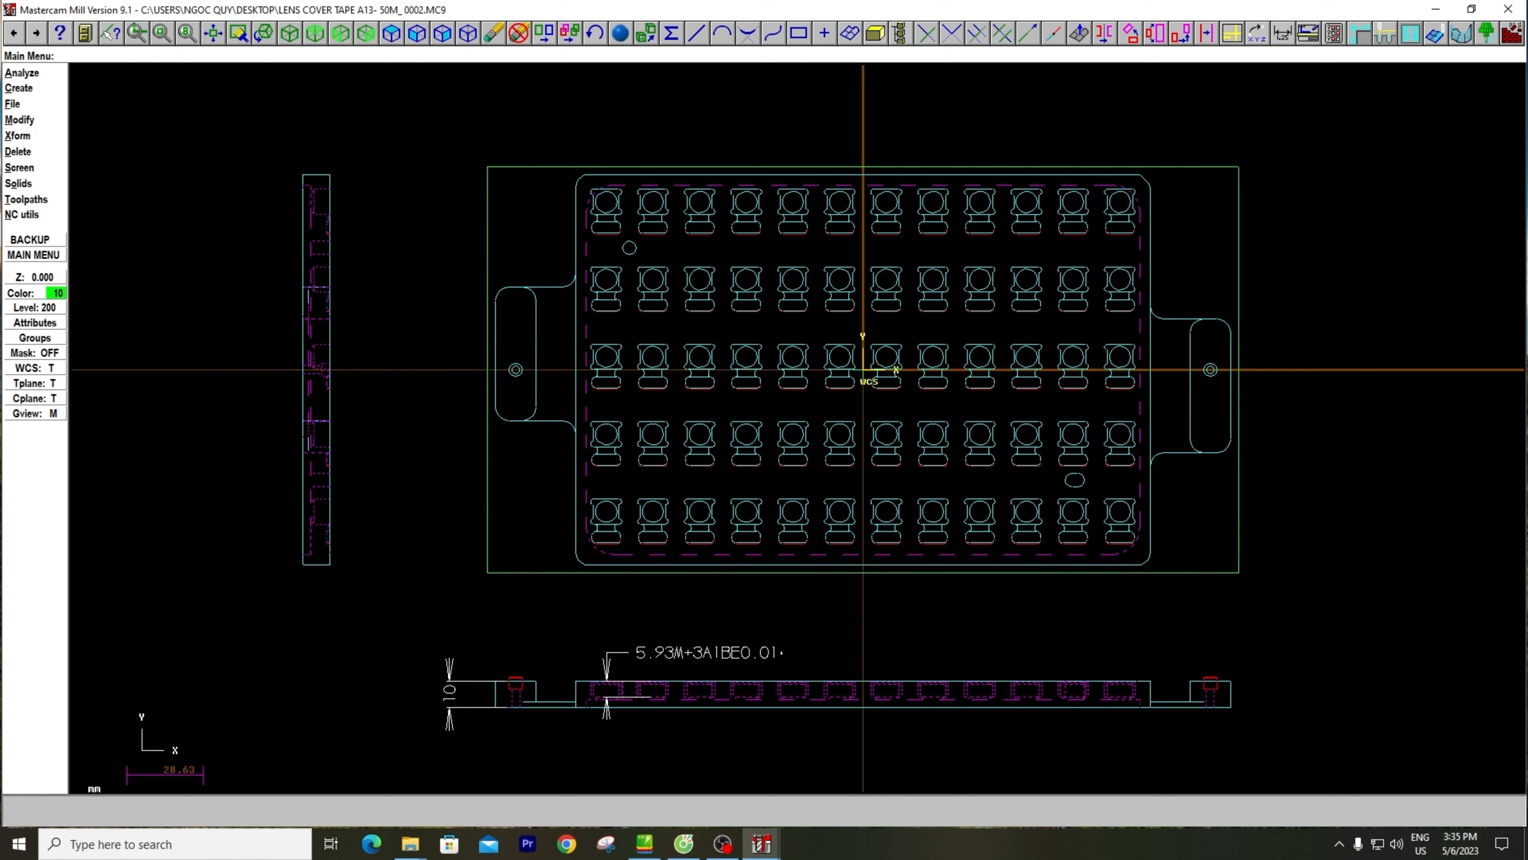
click(27, 199)
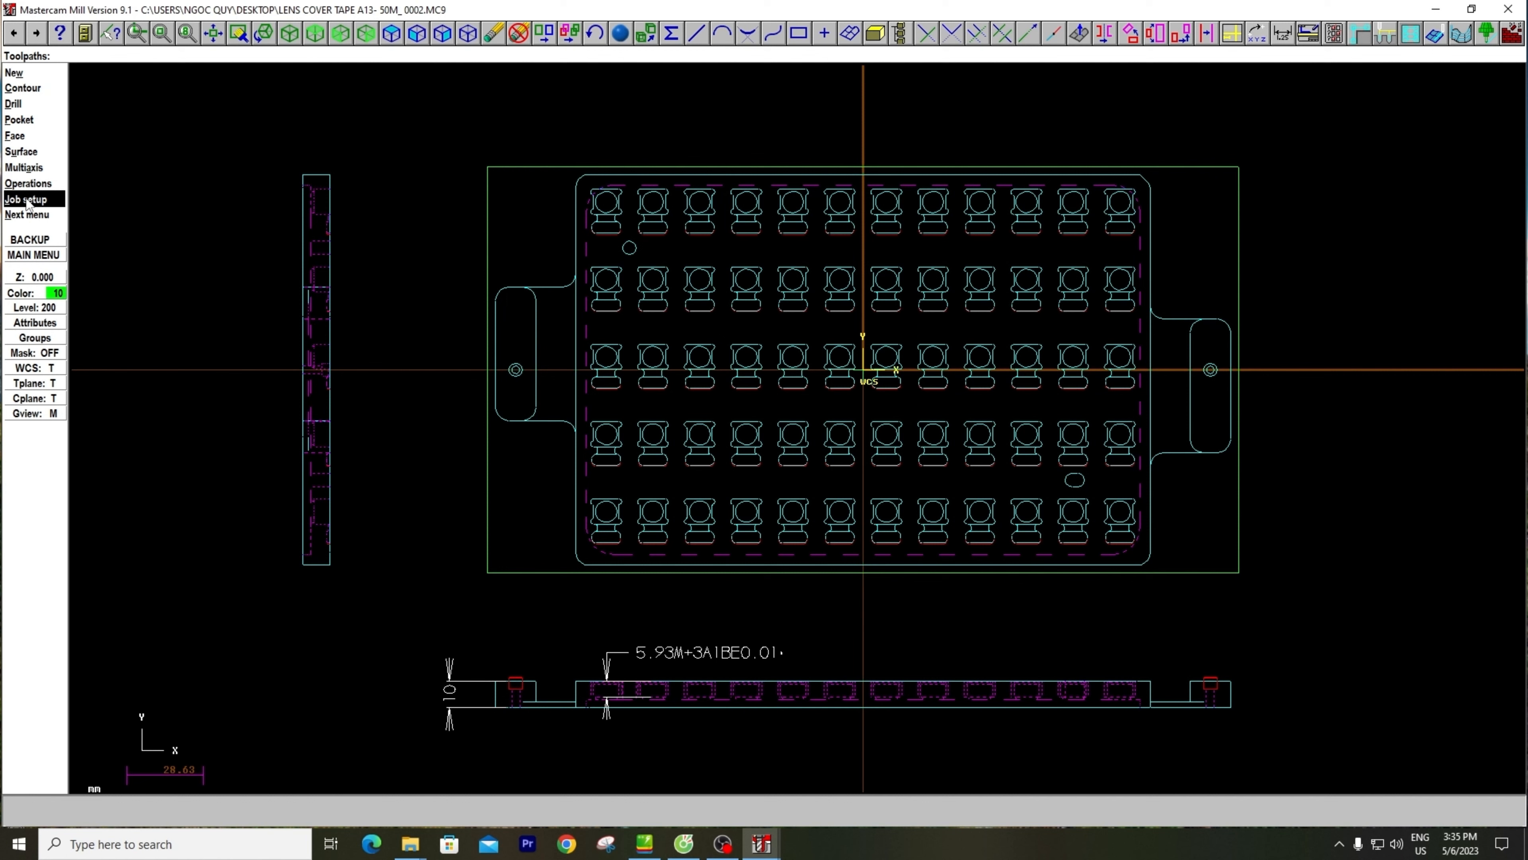
click(27, 201)
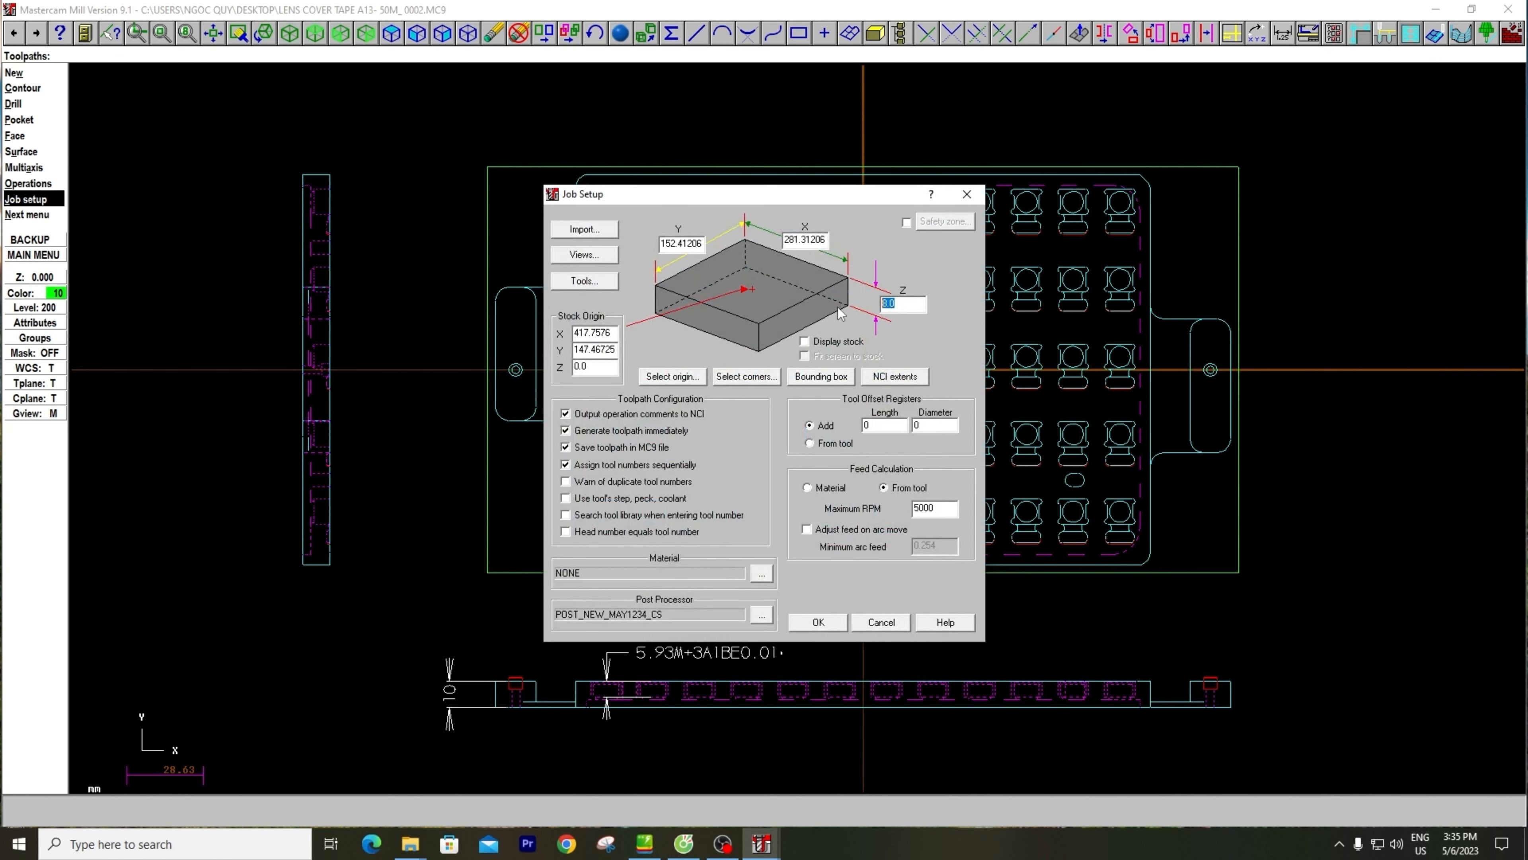
text(10)
click(821, 624)
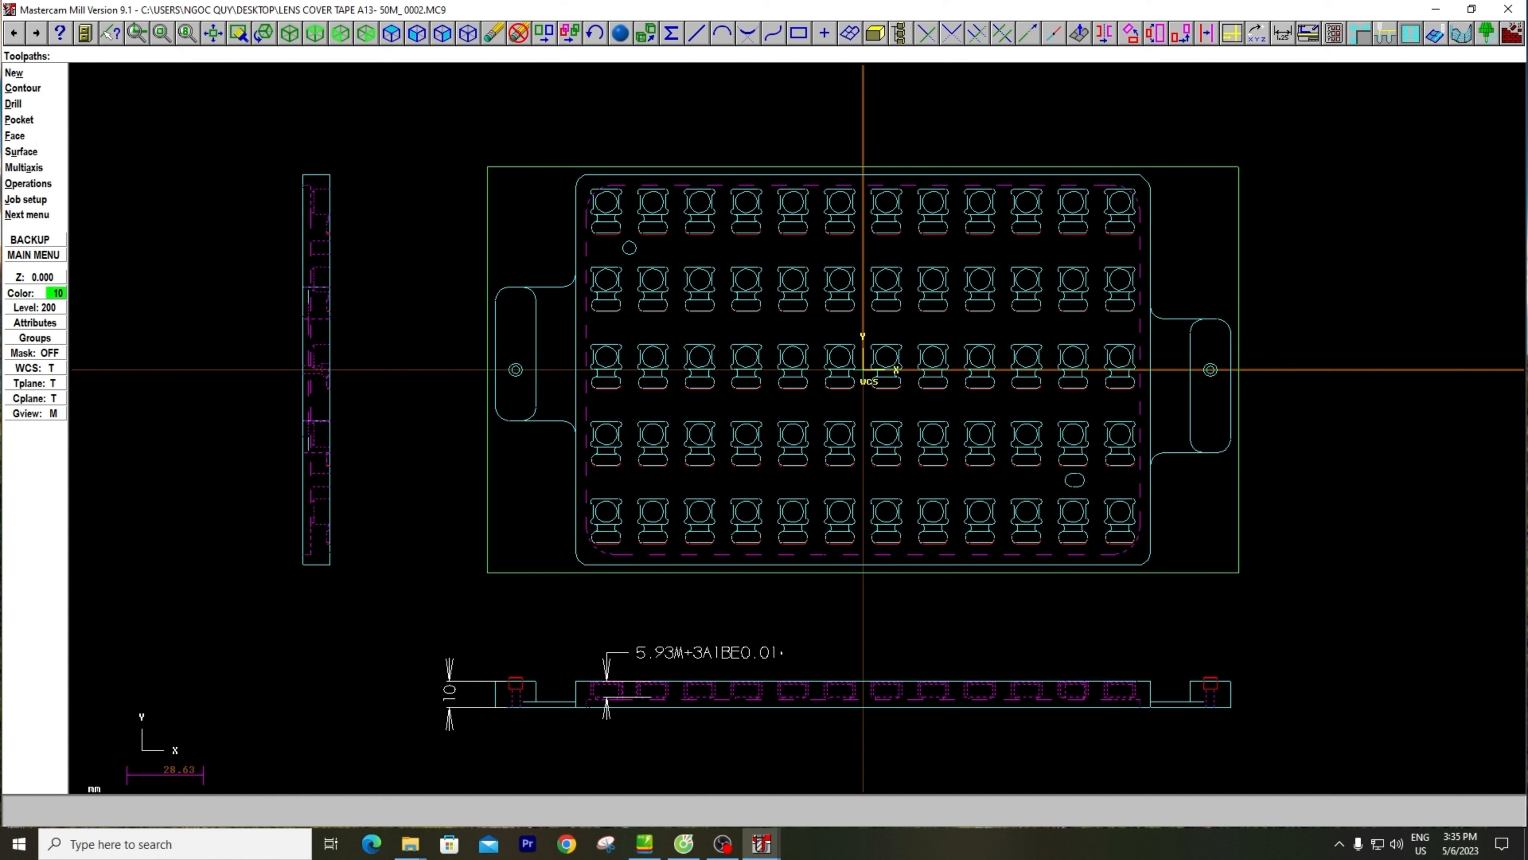
key(alt+o)
key(Escape)
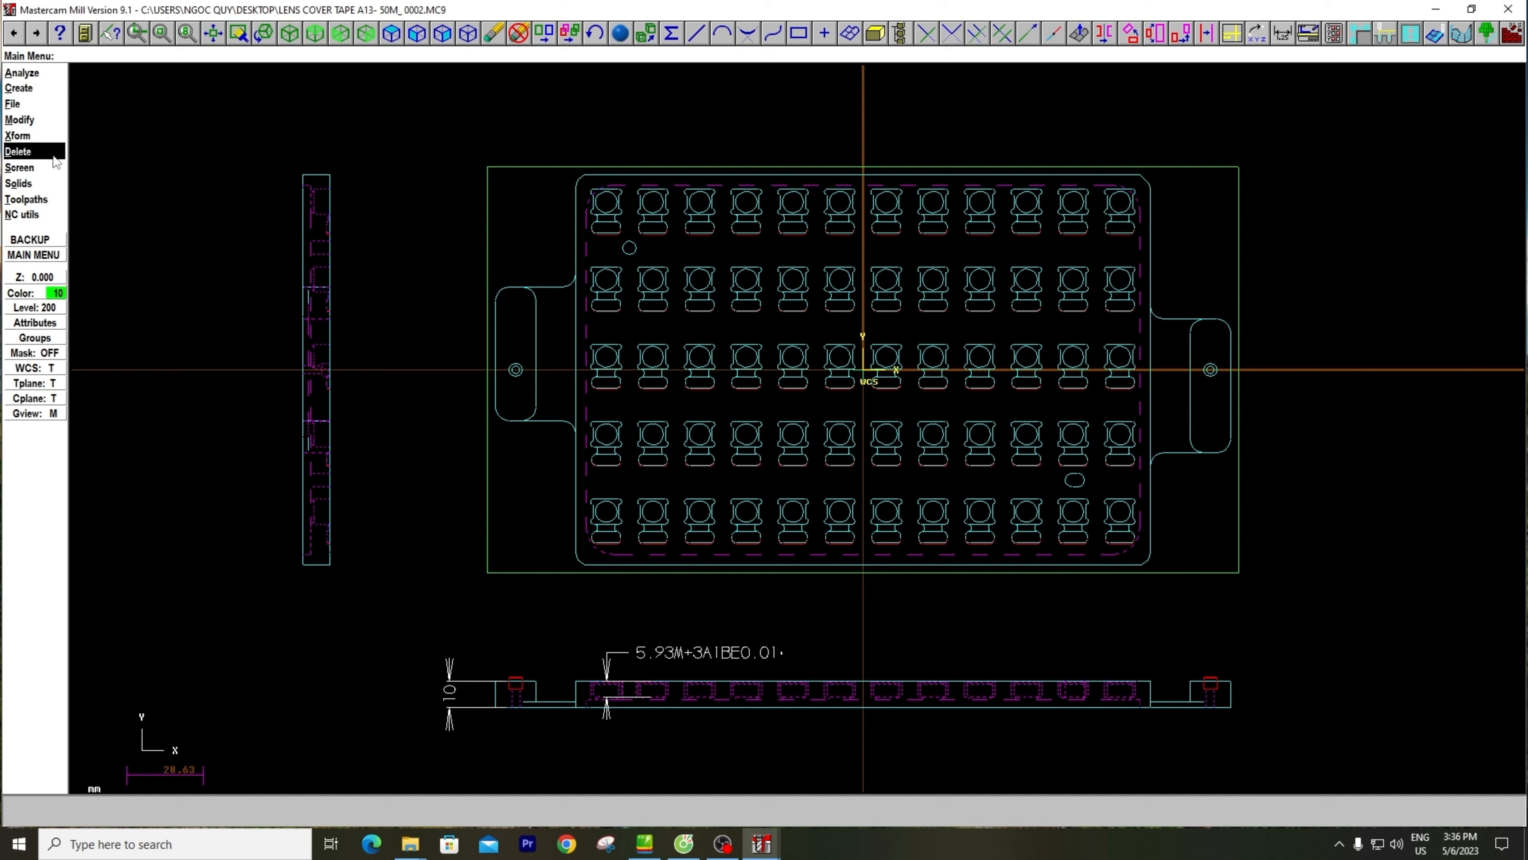
Delete duplicates among all entities, requiring identical color, level, line style, line width and point style
click(39, 155)
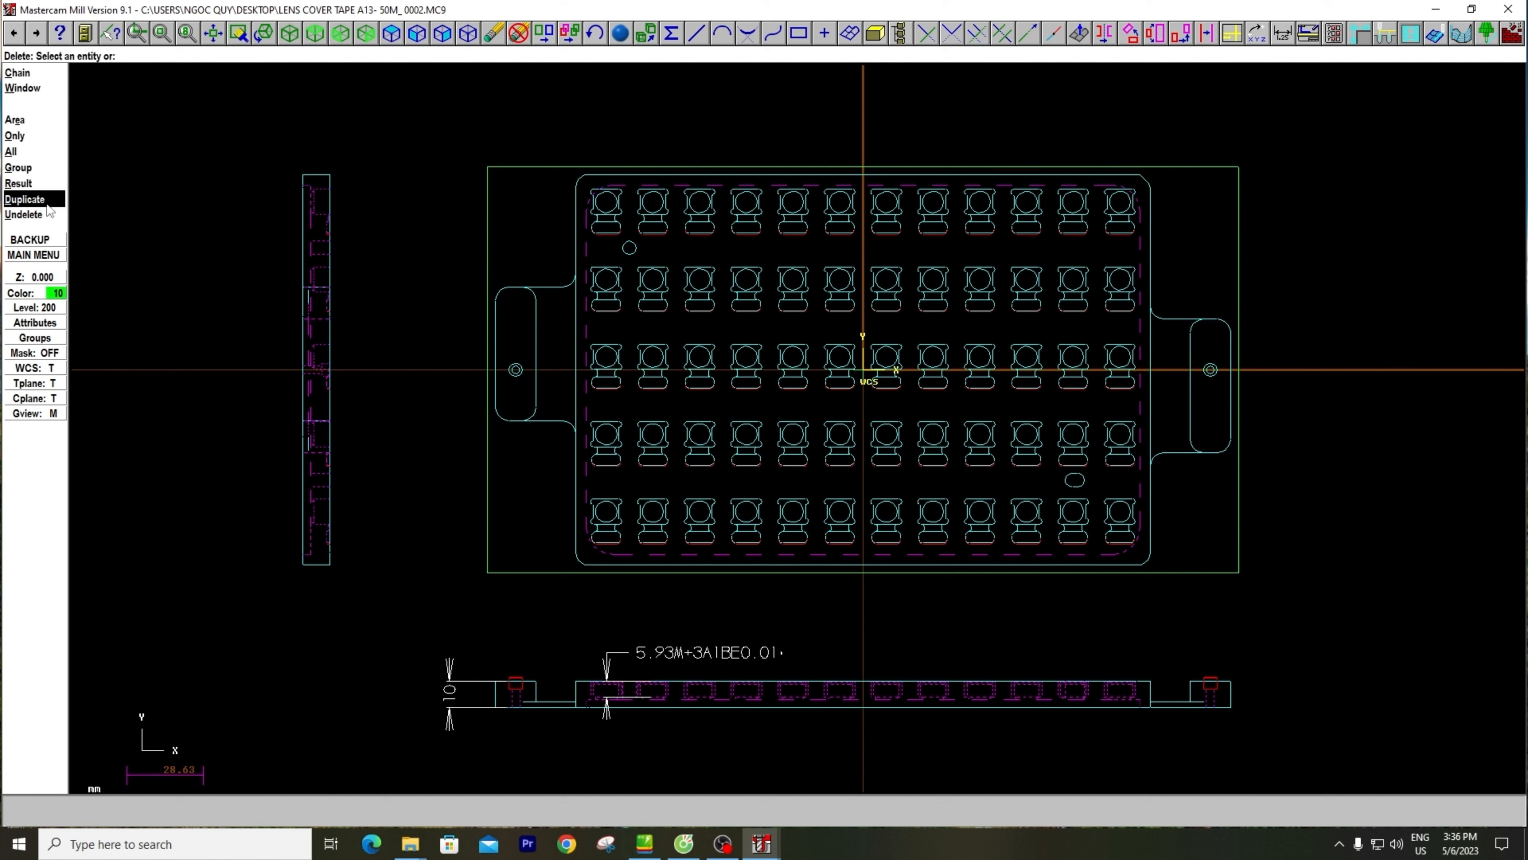
key(a)
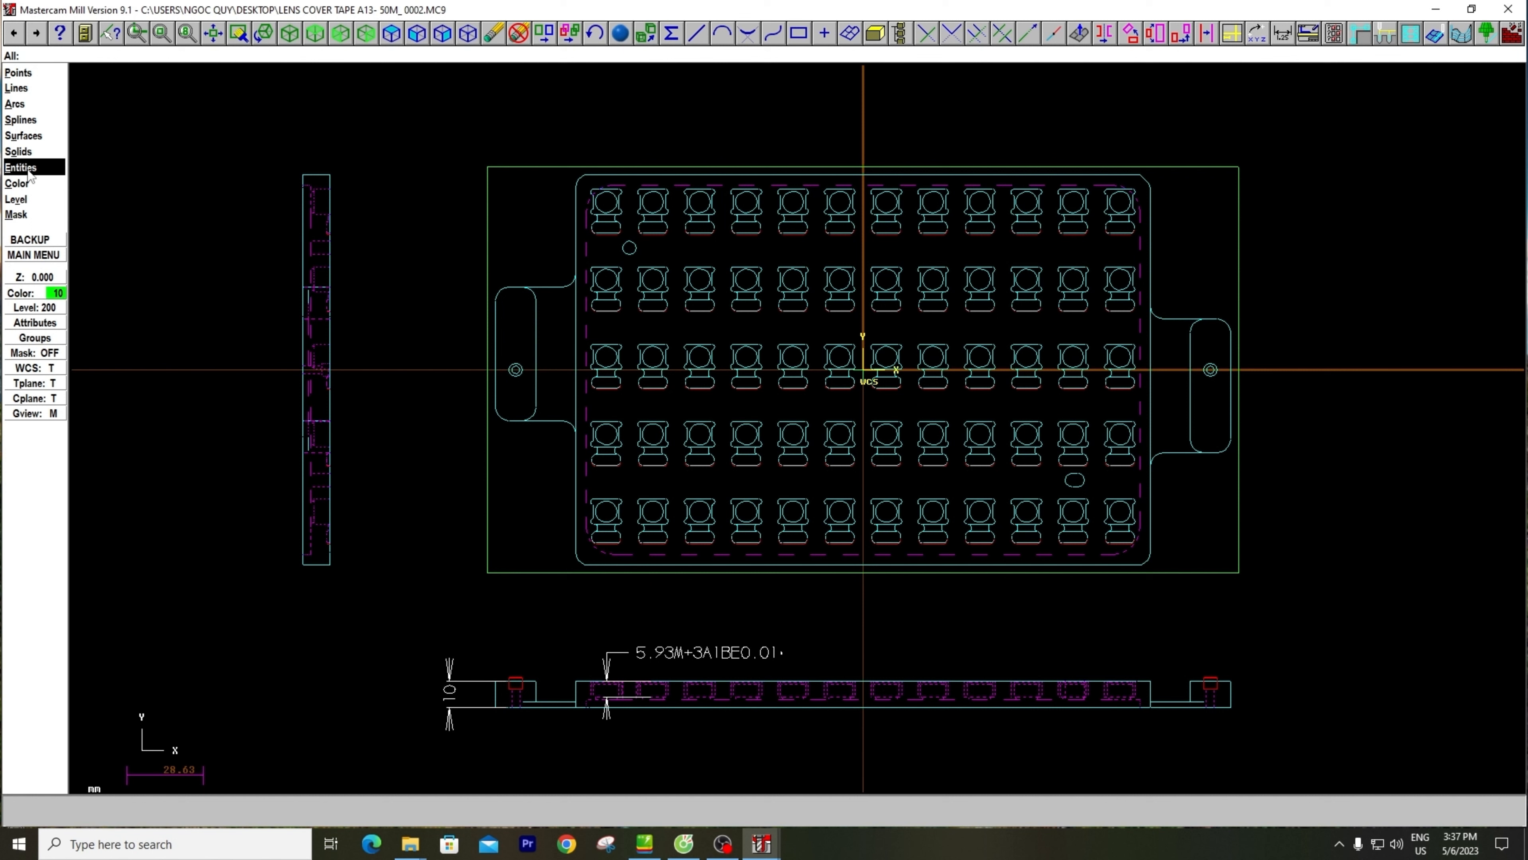
click(28, 171)
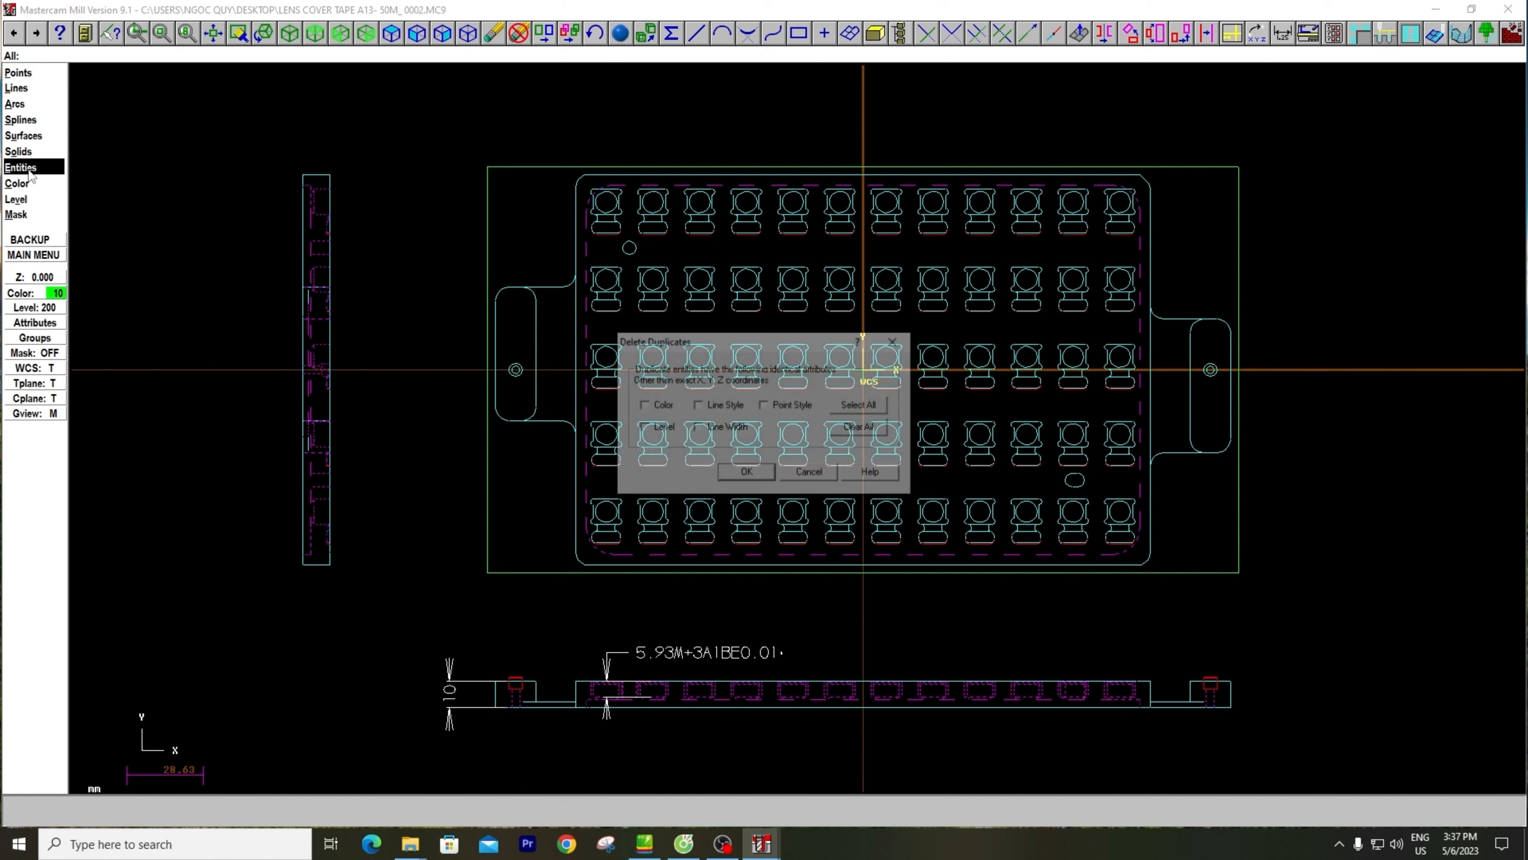
click(867, 407)
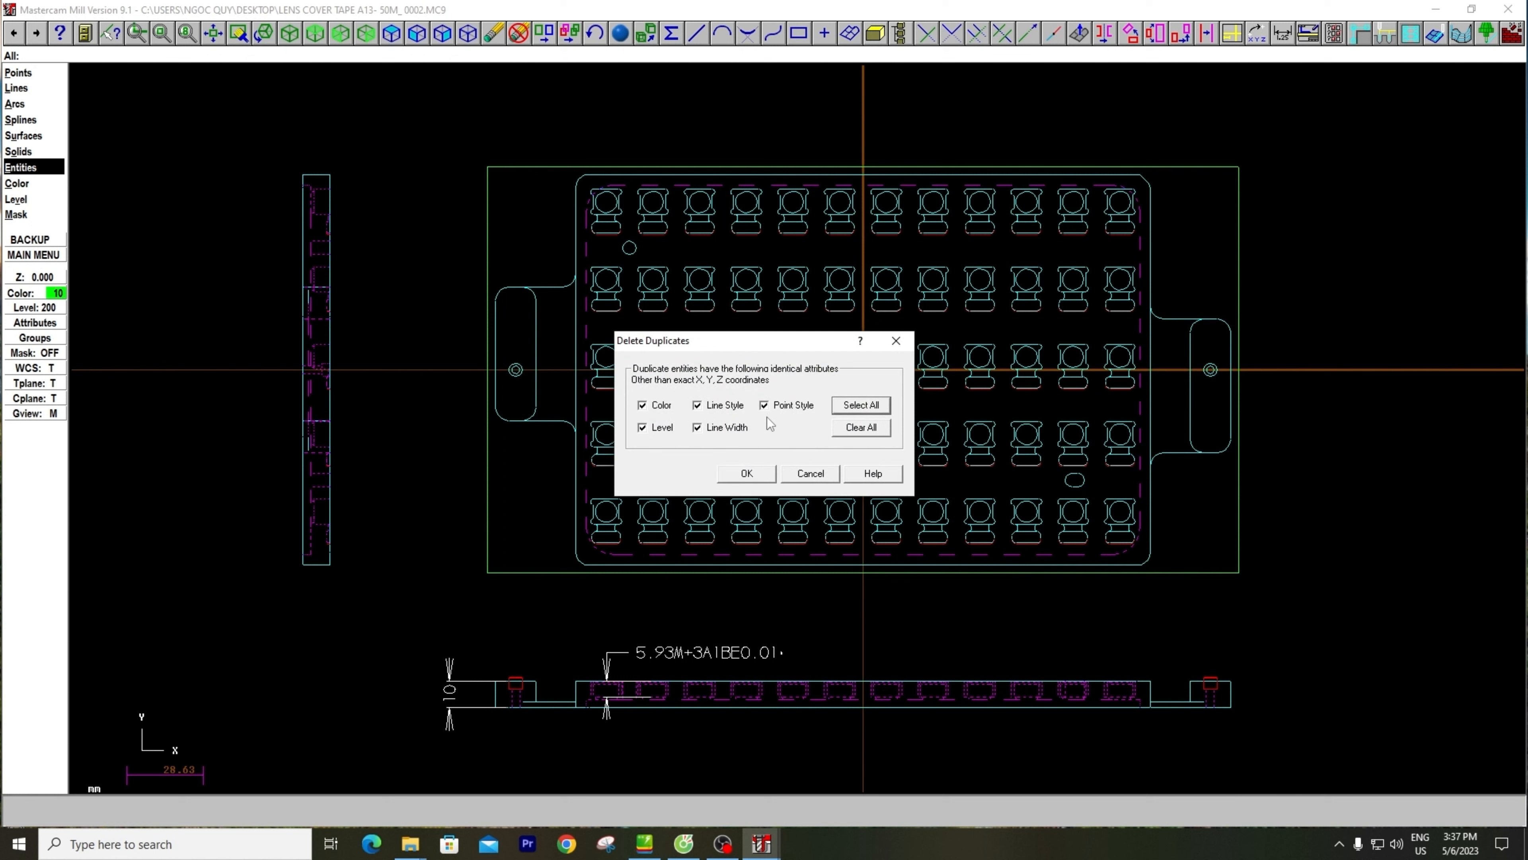
click(759, 473)
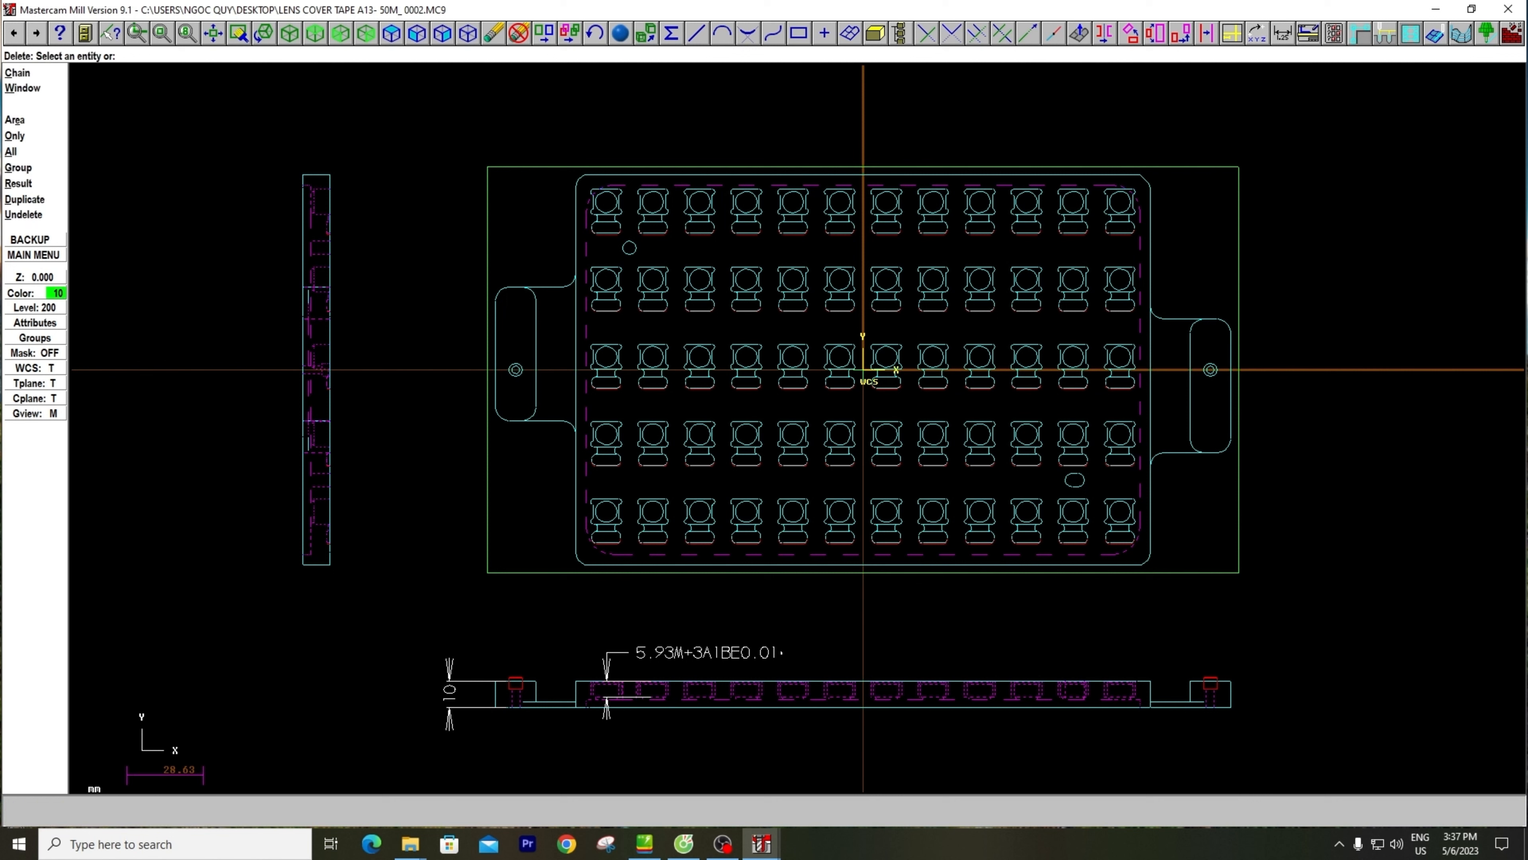
key(Escape)
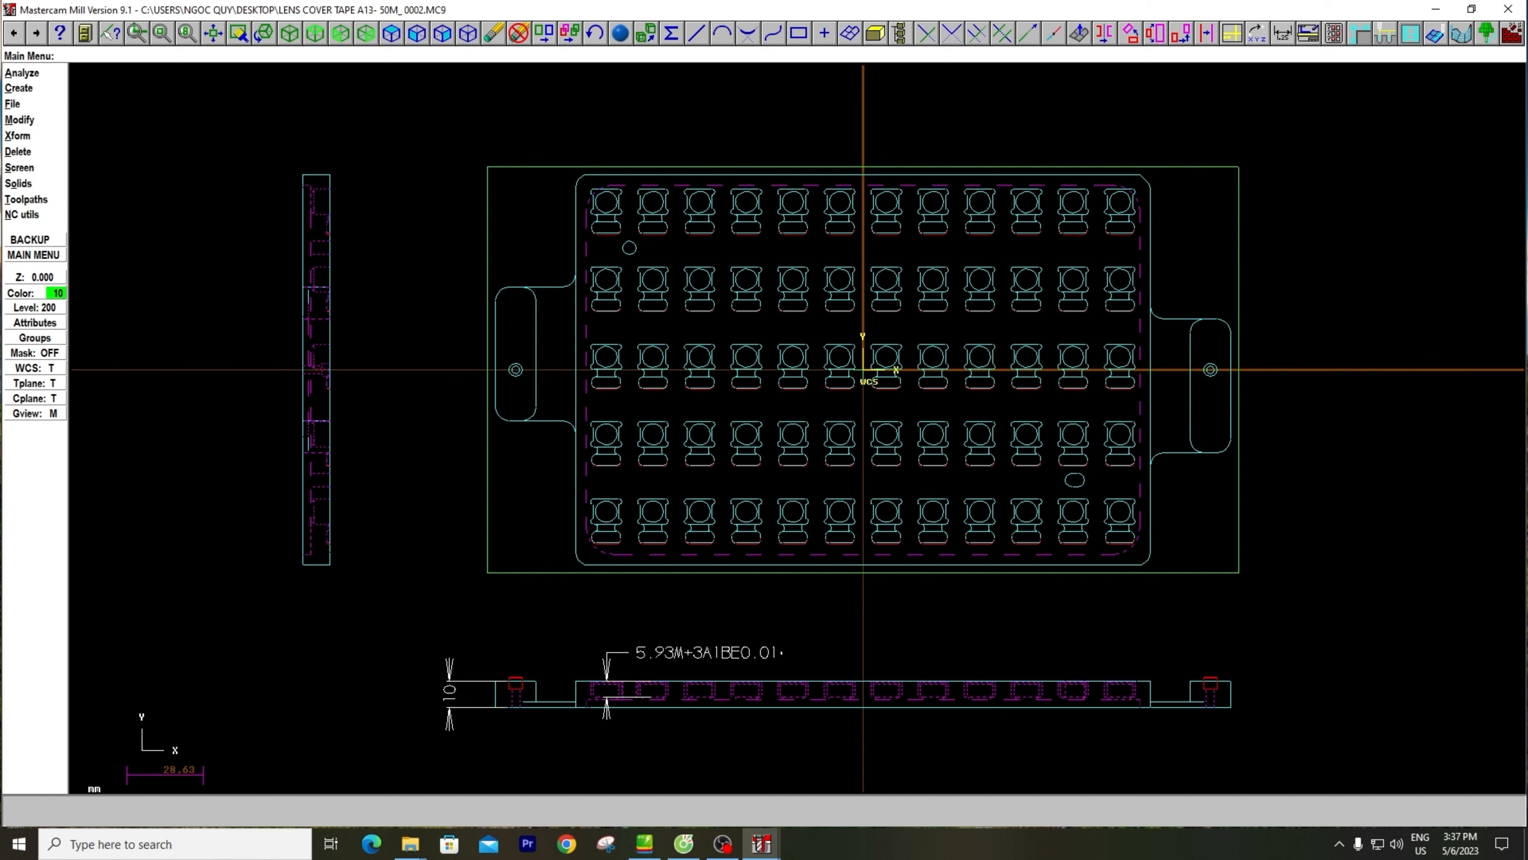
Switch to the front view and front construction plane to look at the drawing edge-on
middle_drag(776, 373, 781, 386)
right_click(402, 304)
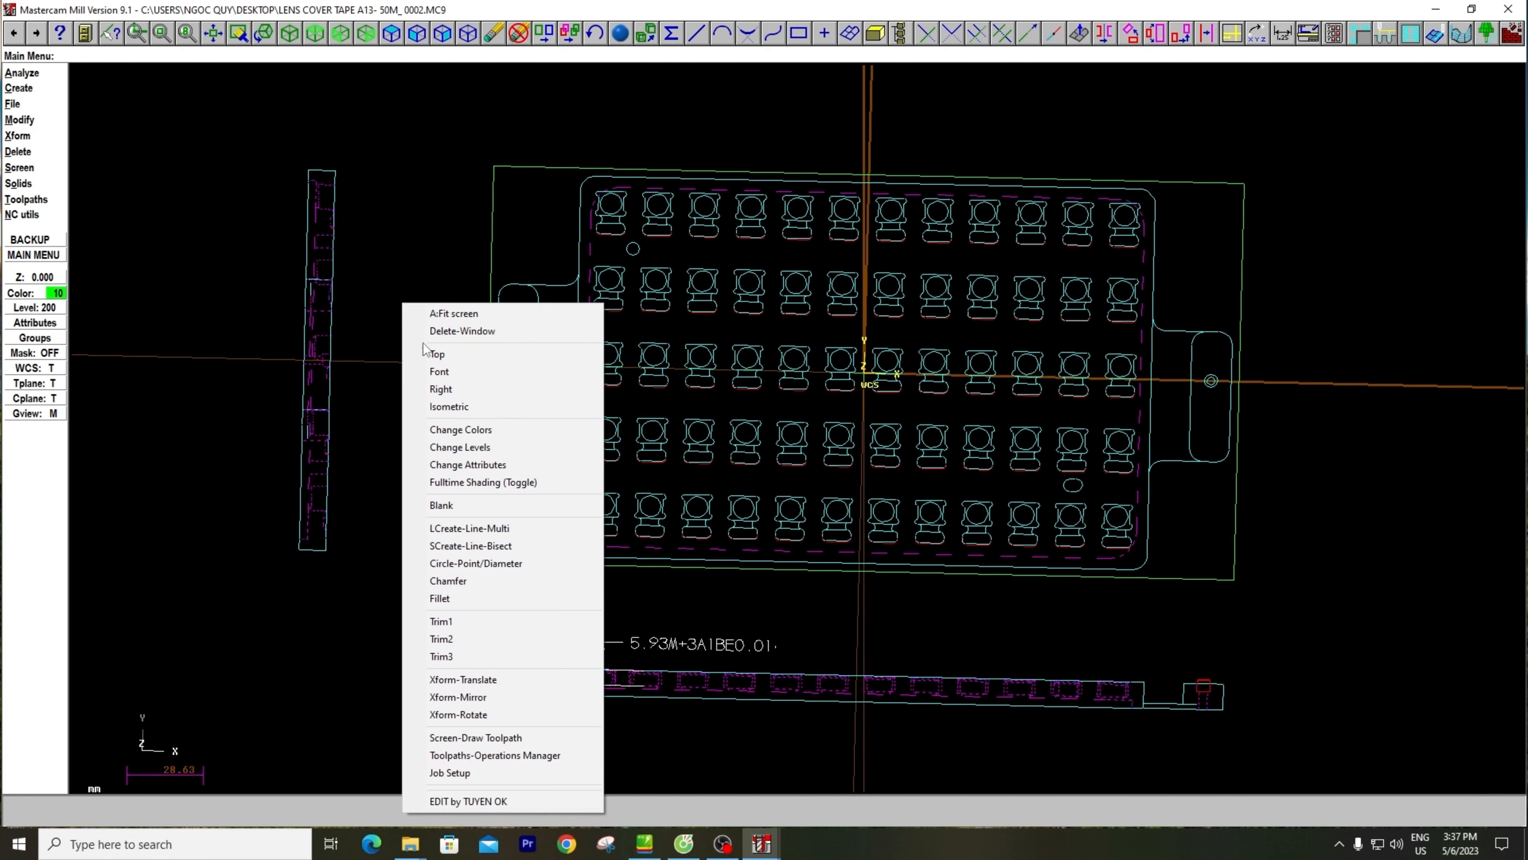
click(439, 371)
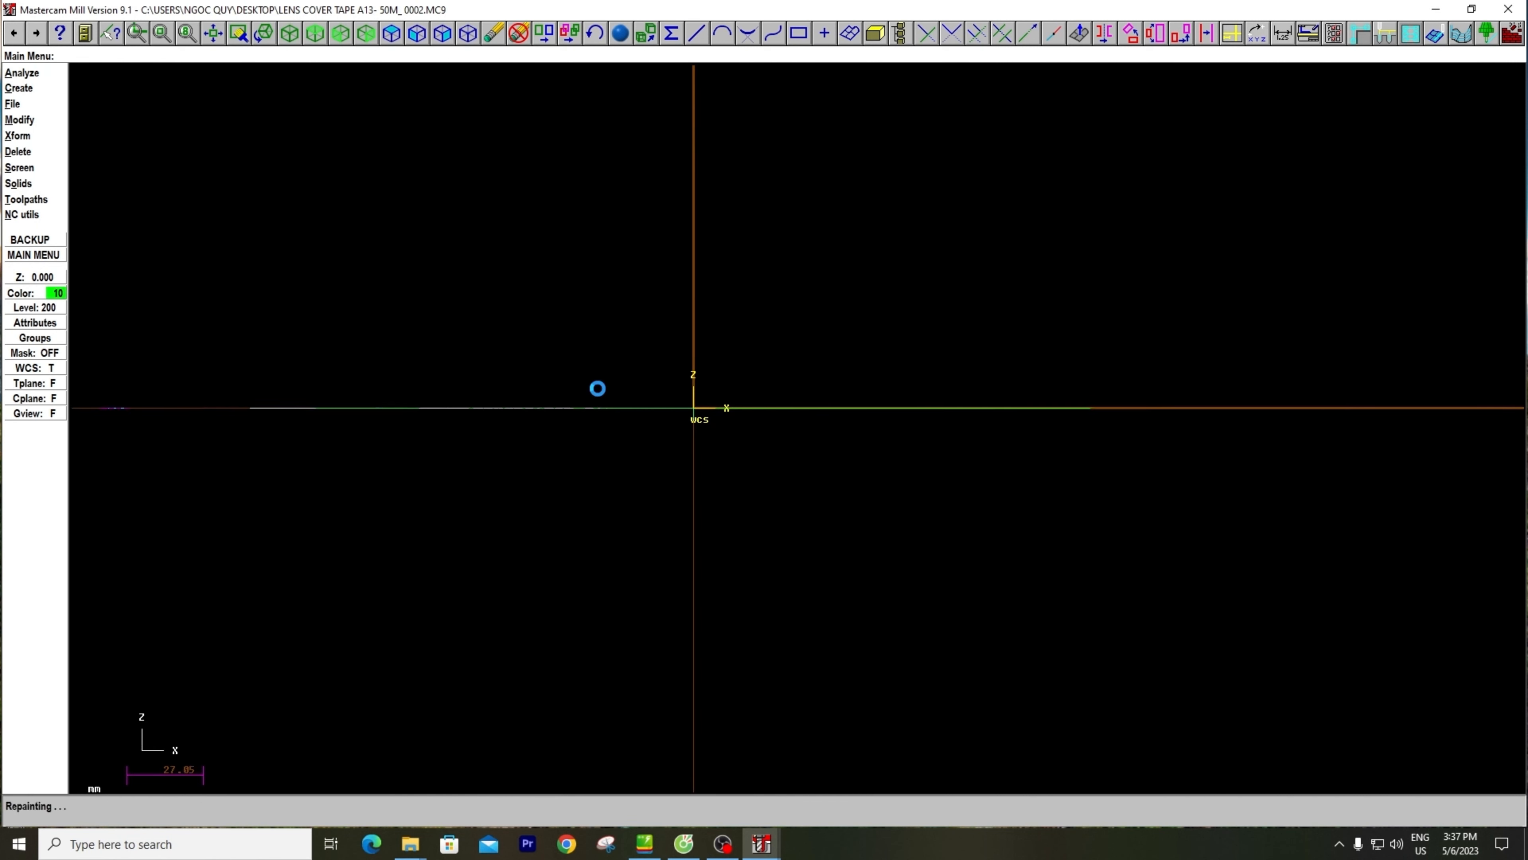
scroll(597, 388, down, 1)
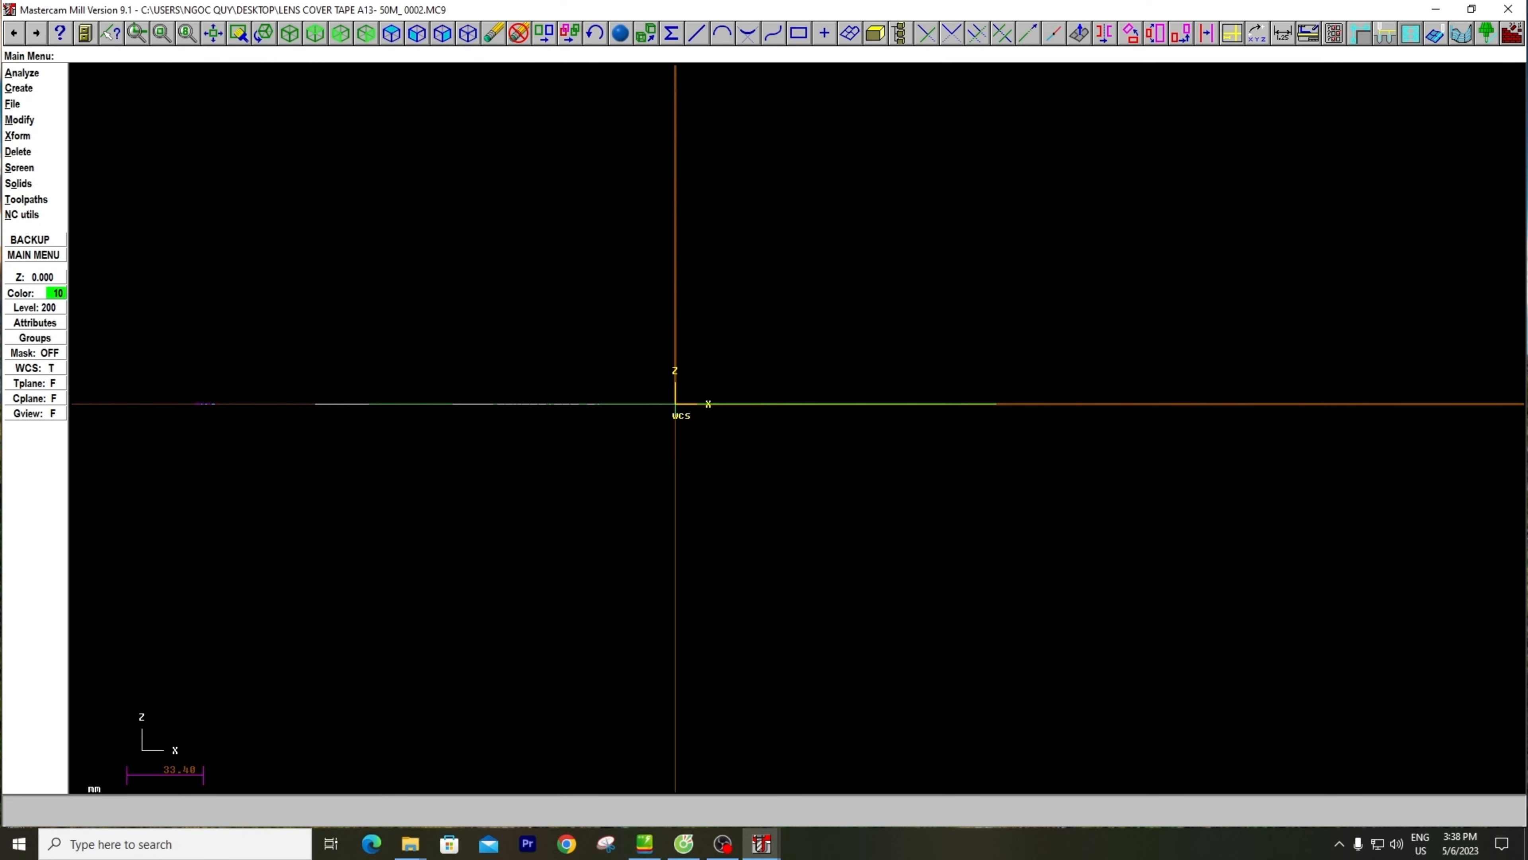
middle_drag(393, 403, 487, 433)
scroll(487, 433, up, 2)
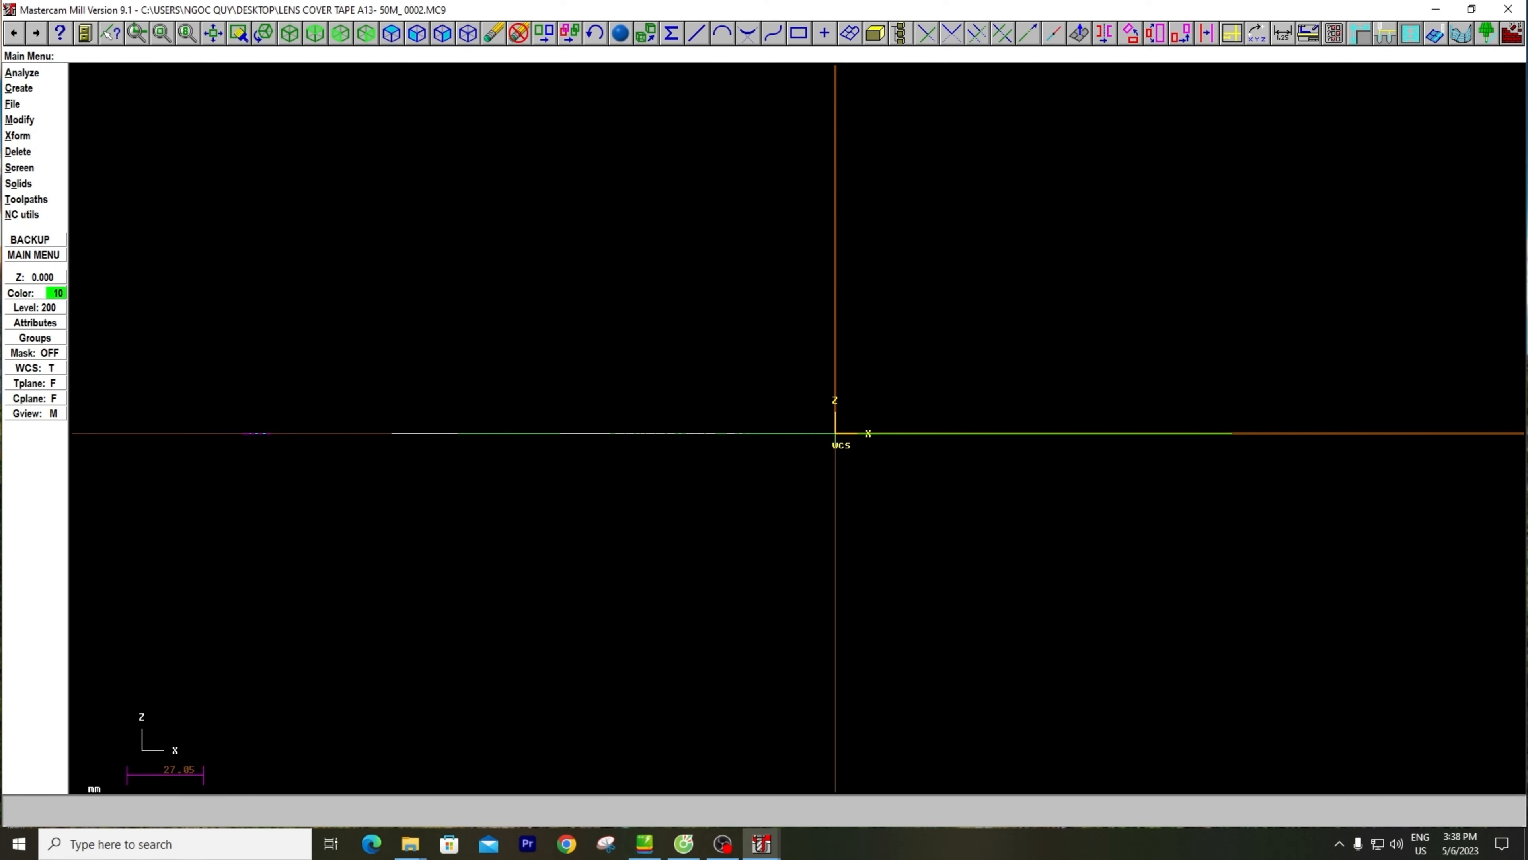
key(x)
key(t)
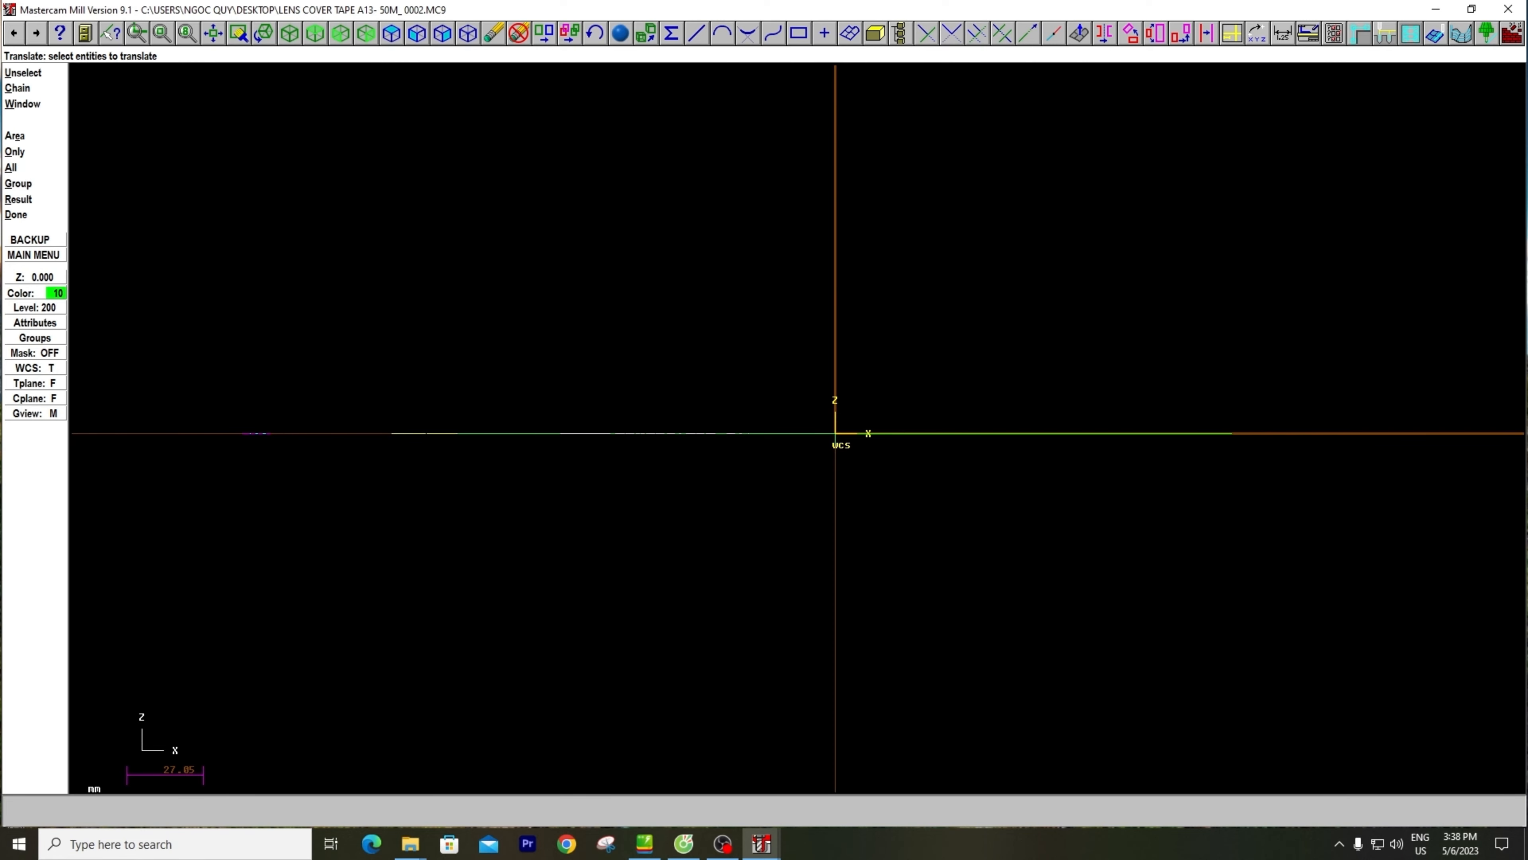
key(Escape)
key(Escape)
Translate the short line near the plate's left end by the rectangular vector 0,-10, using the Move operation with one step
key(x)
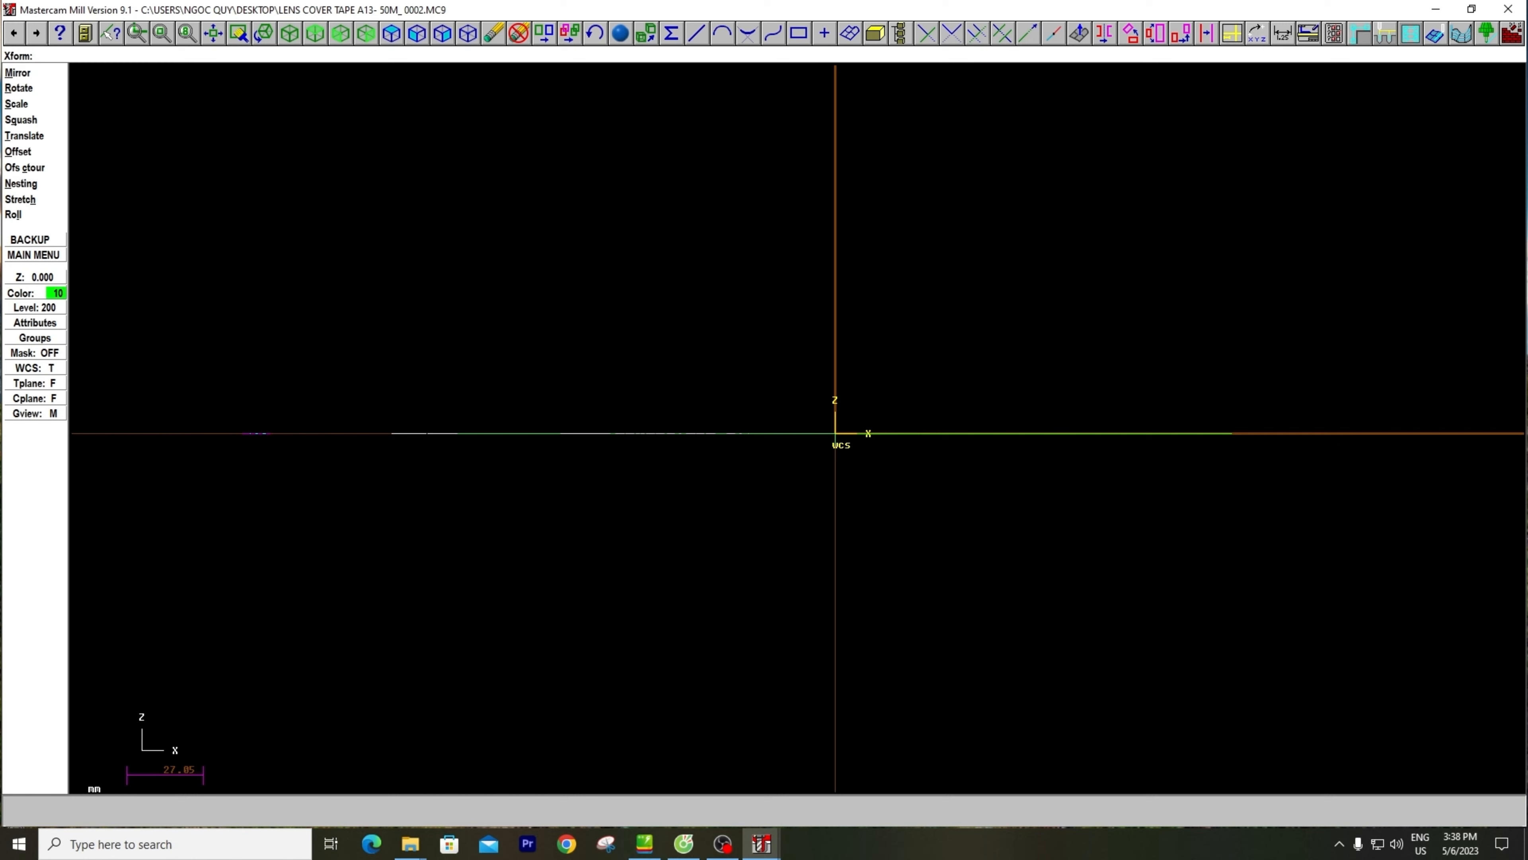
key(t)
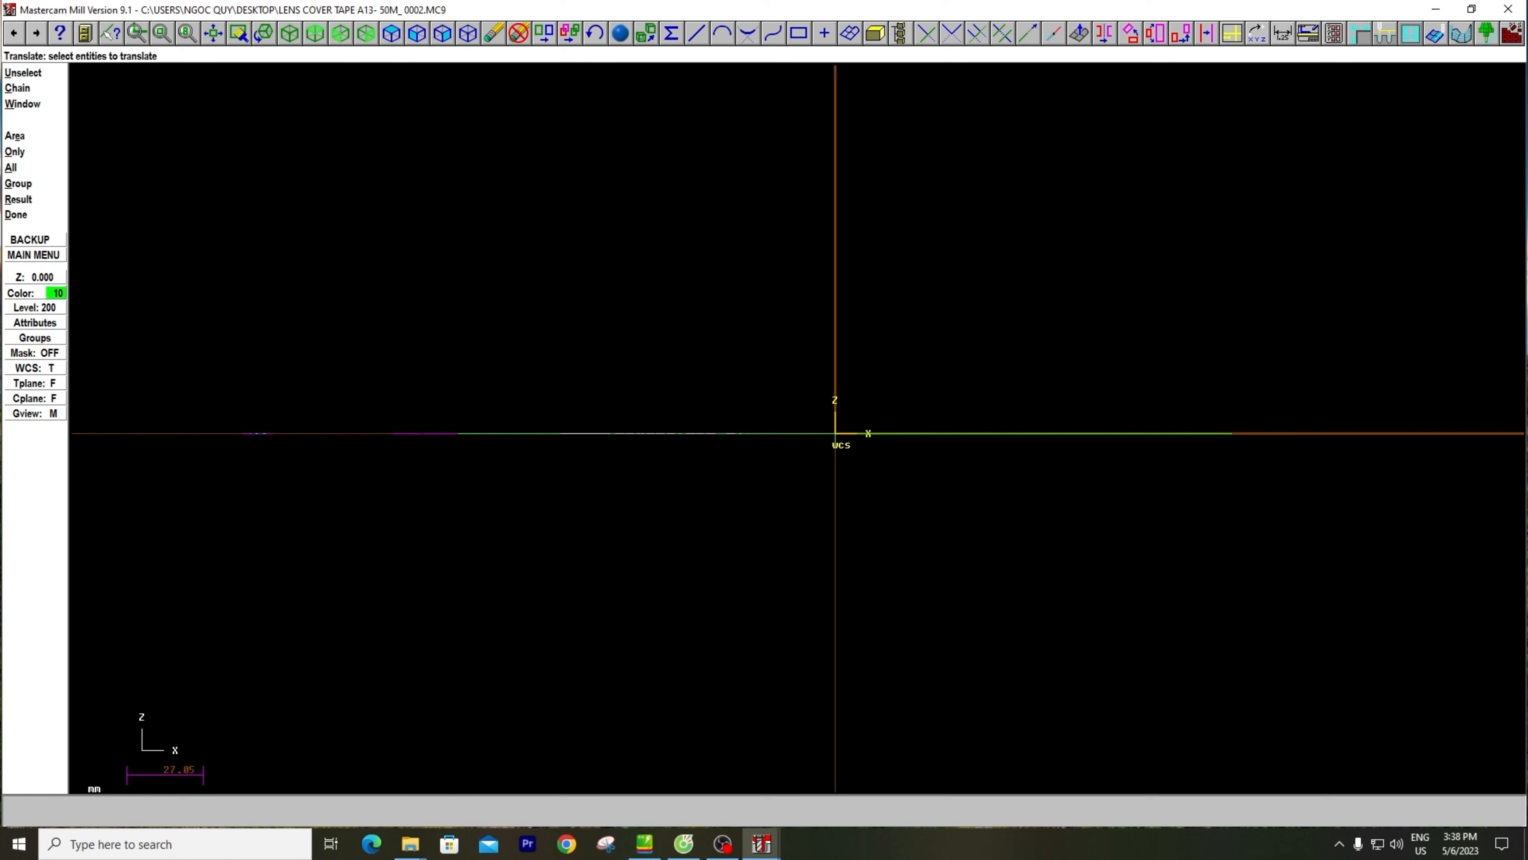
key(d)
text(r)
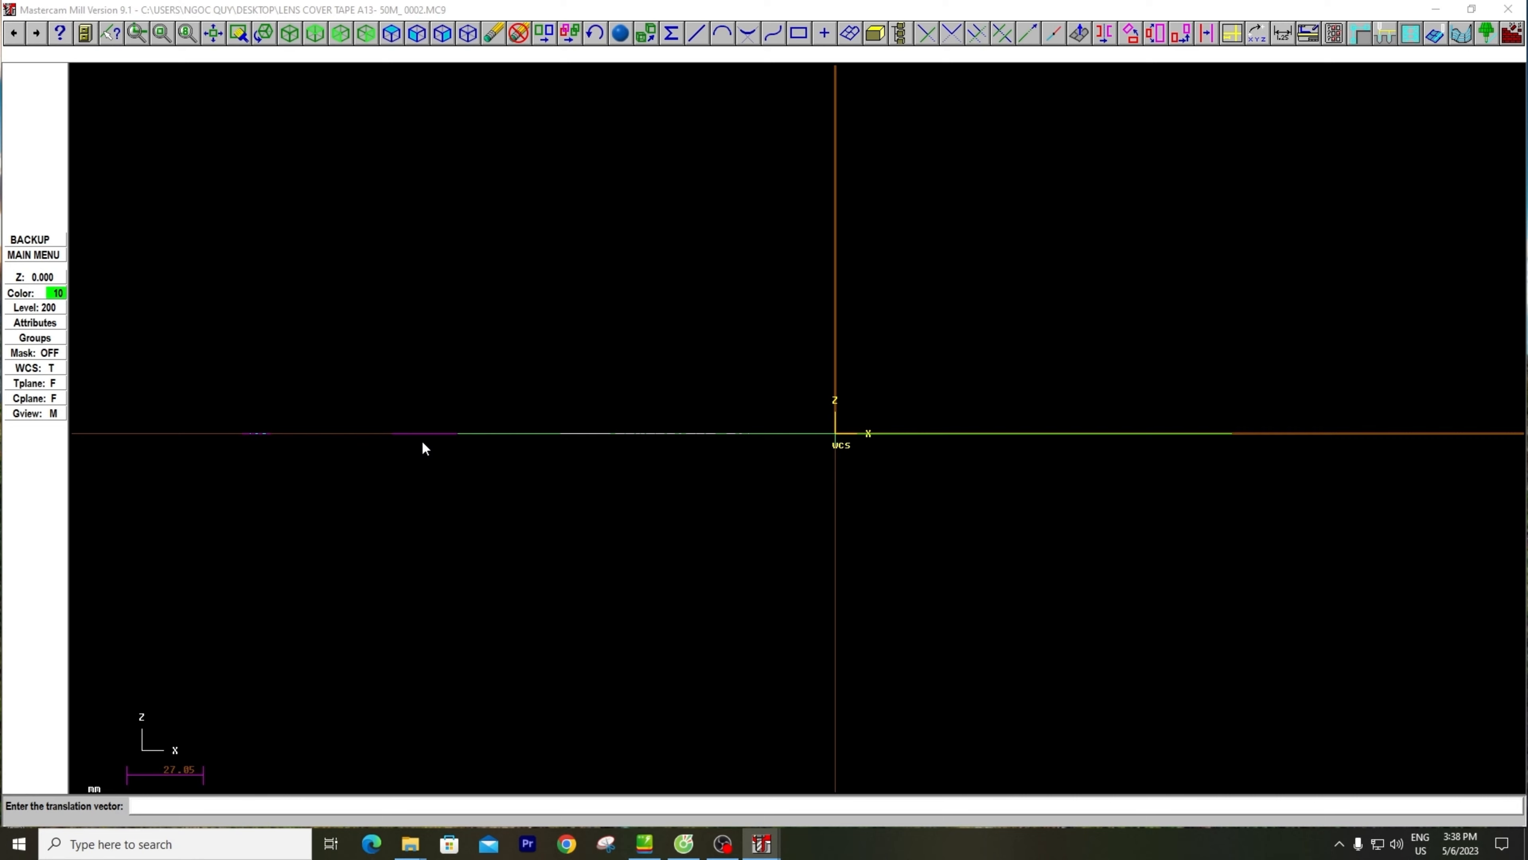
text(0,-10)
key(Return)
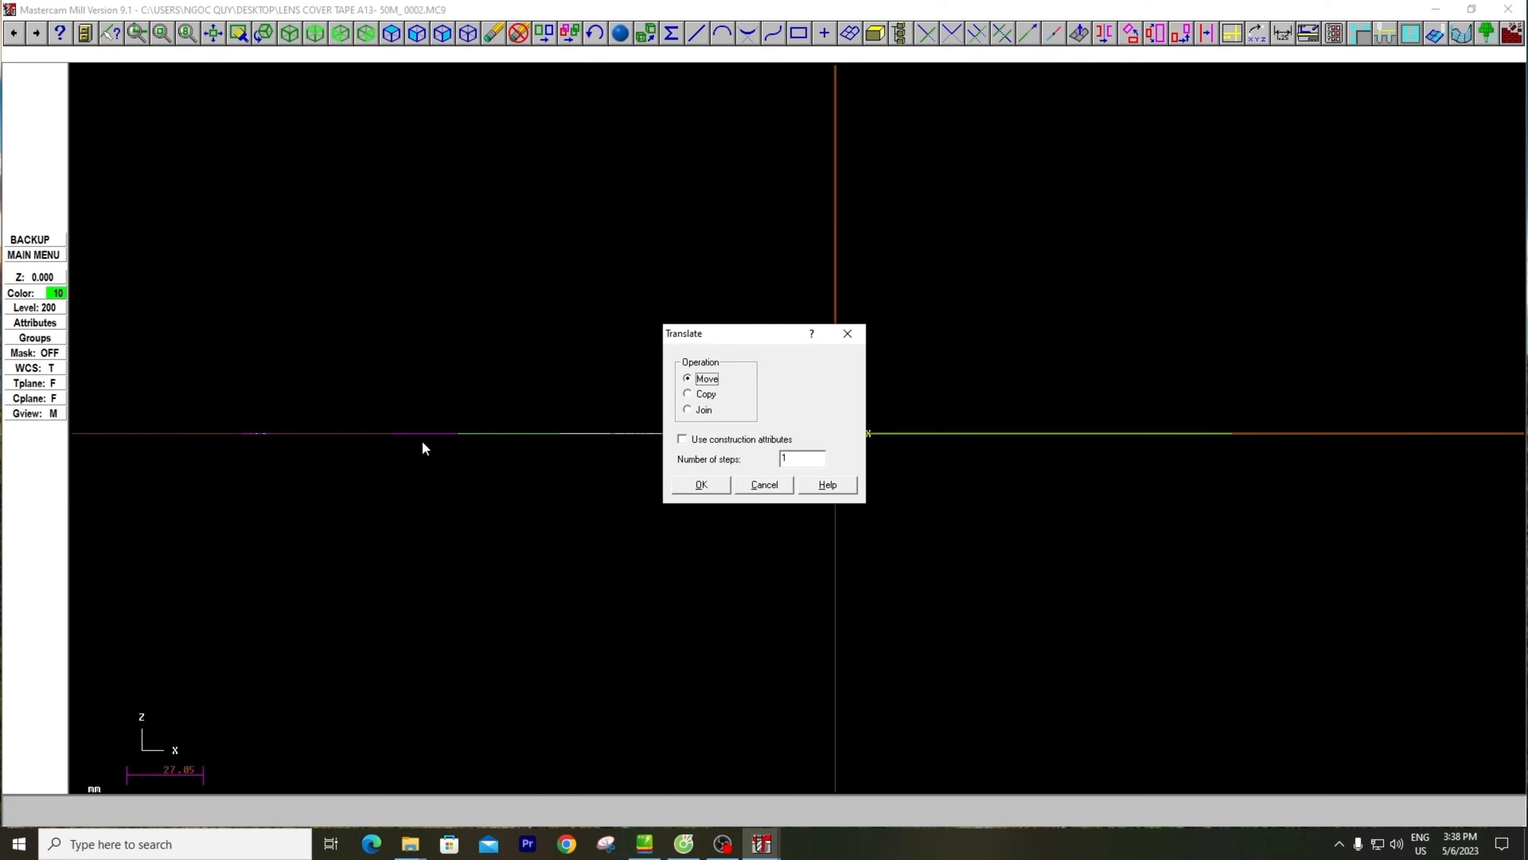
click(714, 485)
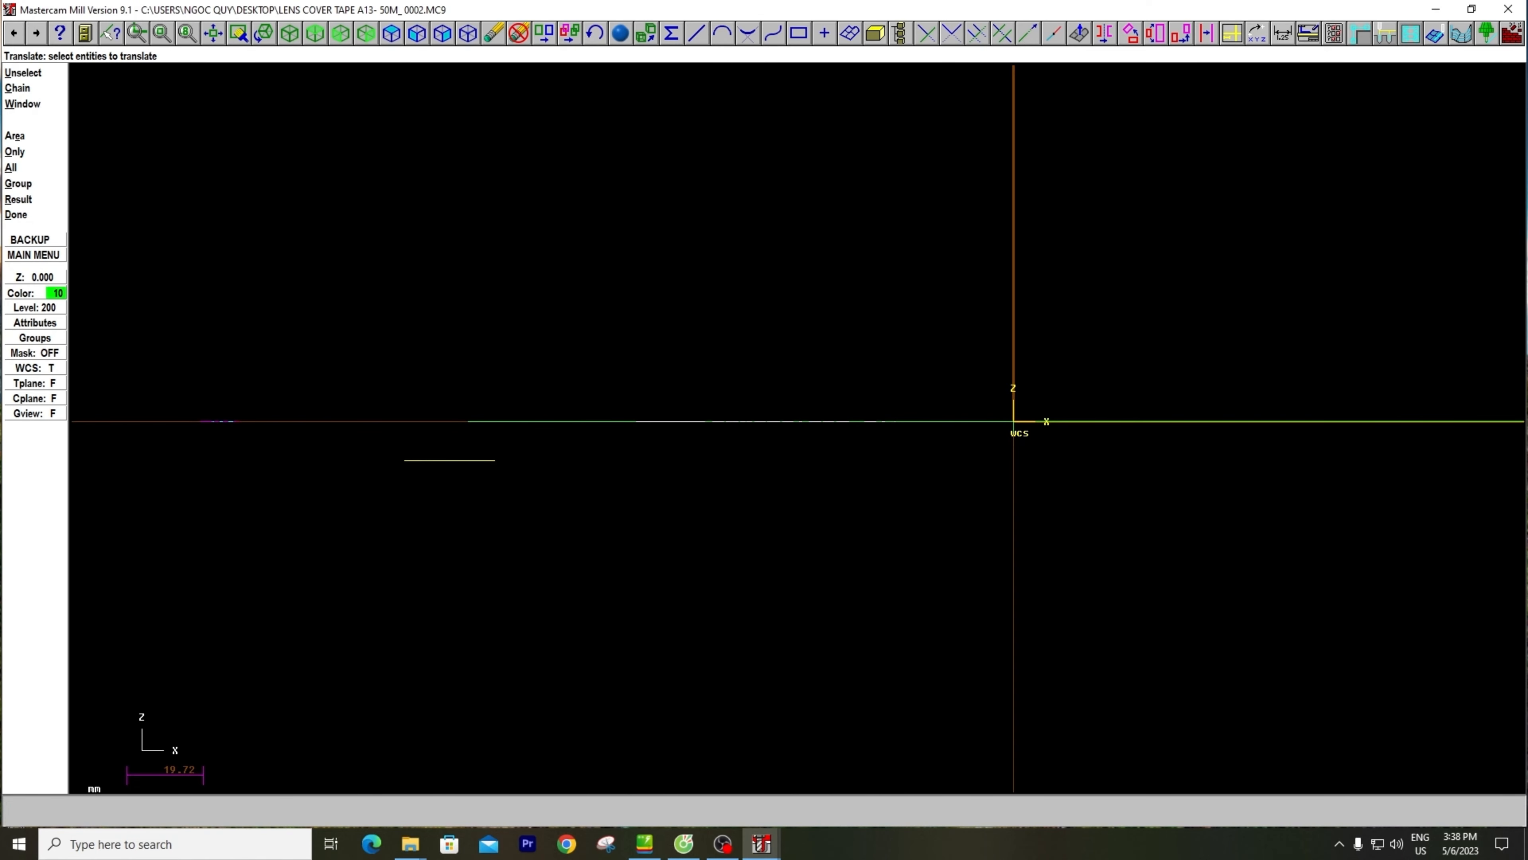
Try to dimension the lowered line in the front view, then dismiss the attempt
key(Escape)
key(Escape)
key(c)
key(d)
click(460, 460)
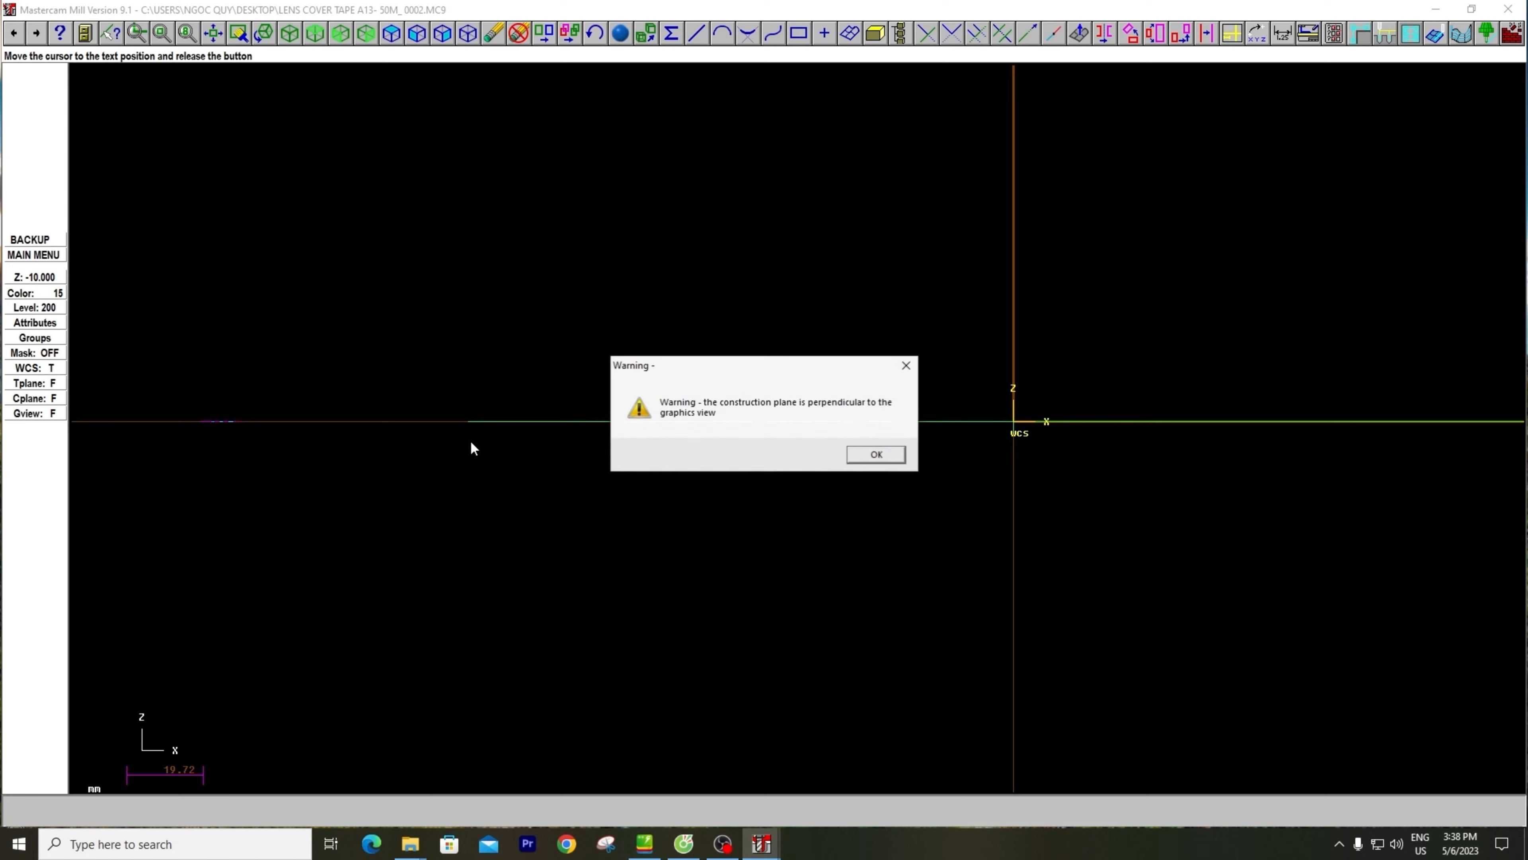
key(Escape)
key(Escape)
key(Escape)
key(Escape)
Clear the lowered line's result color and return to the top view and top construction plane
scroll(530, 459, down, 3)
key(s)
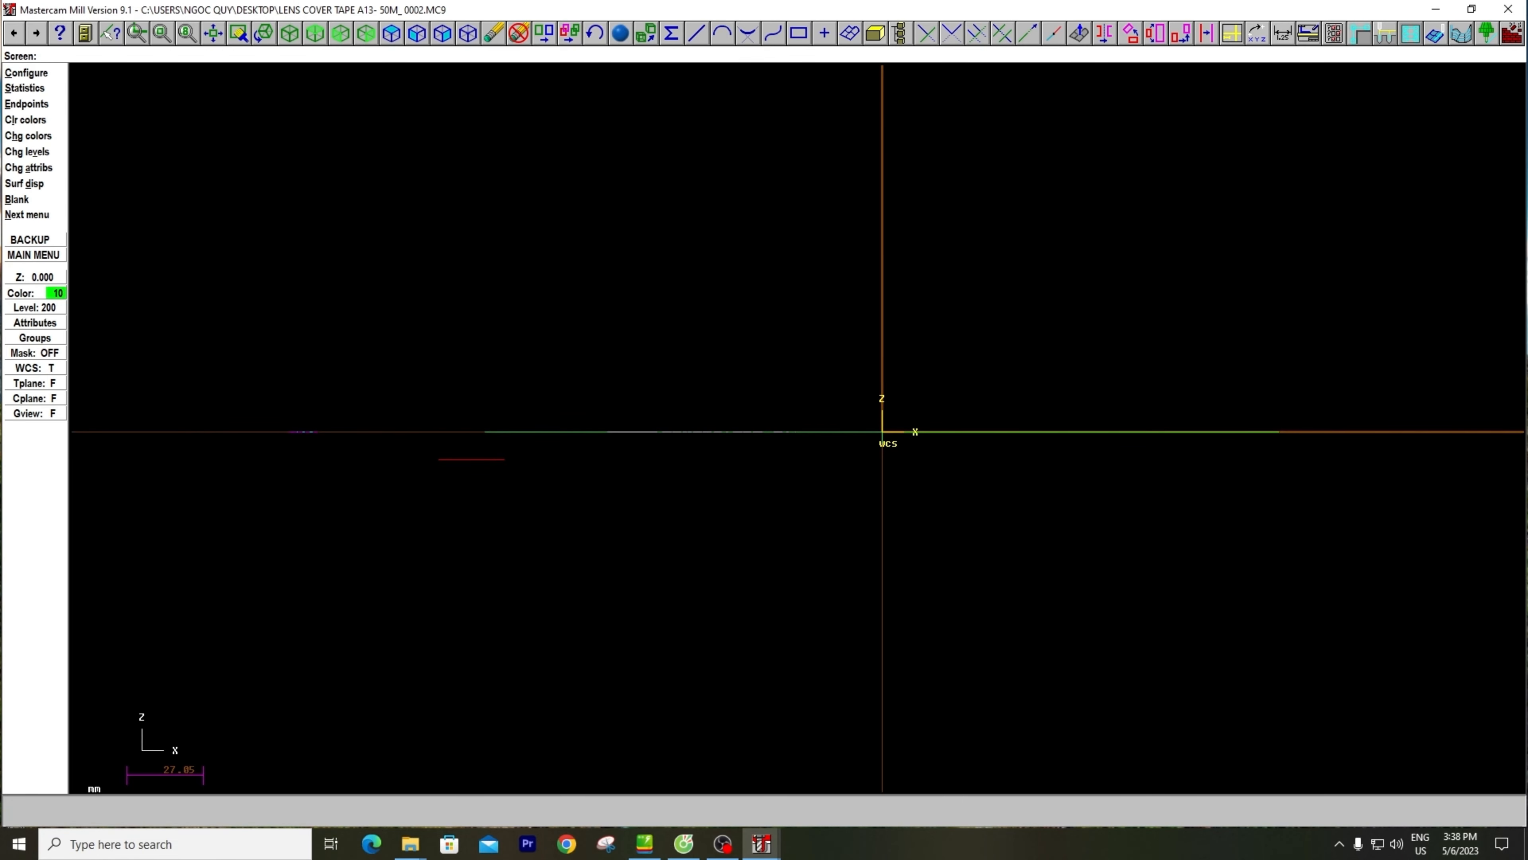
key(l)
scroll(751, 489, up, 2)
right_click(541, 317)
click(579, 365)
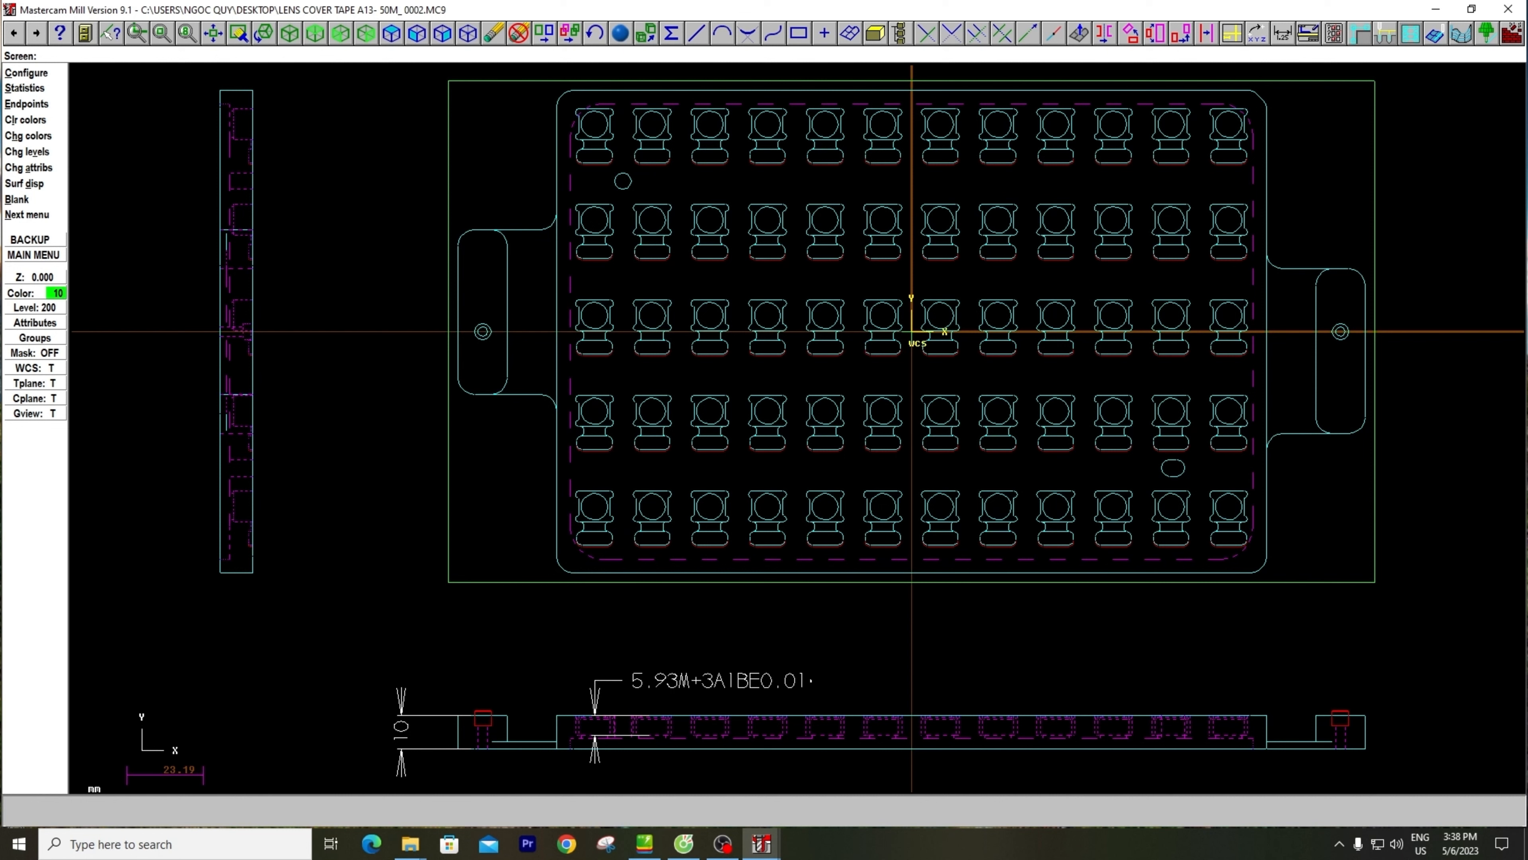
click(37, 277)
key(Escape)
key(Escape)
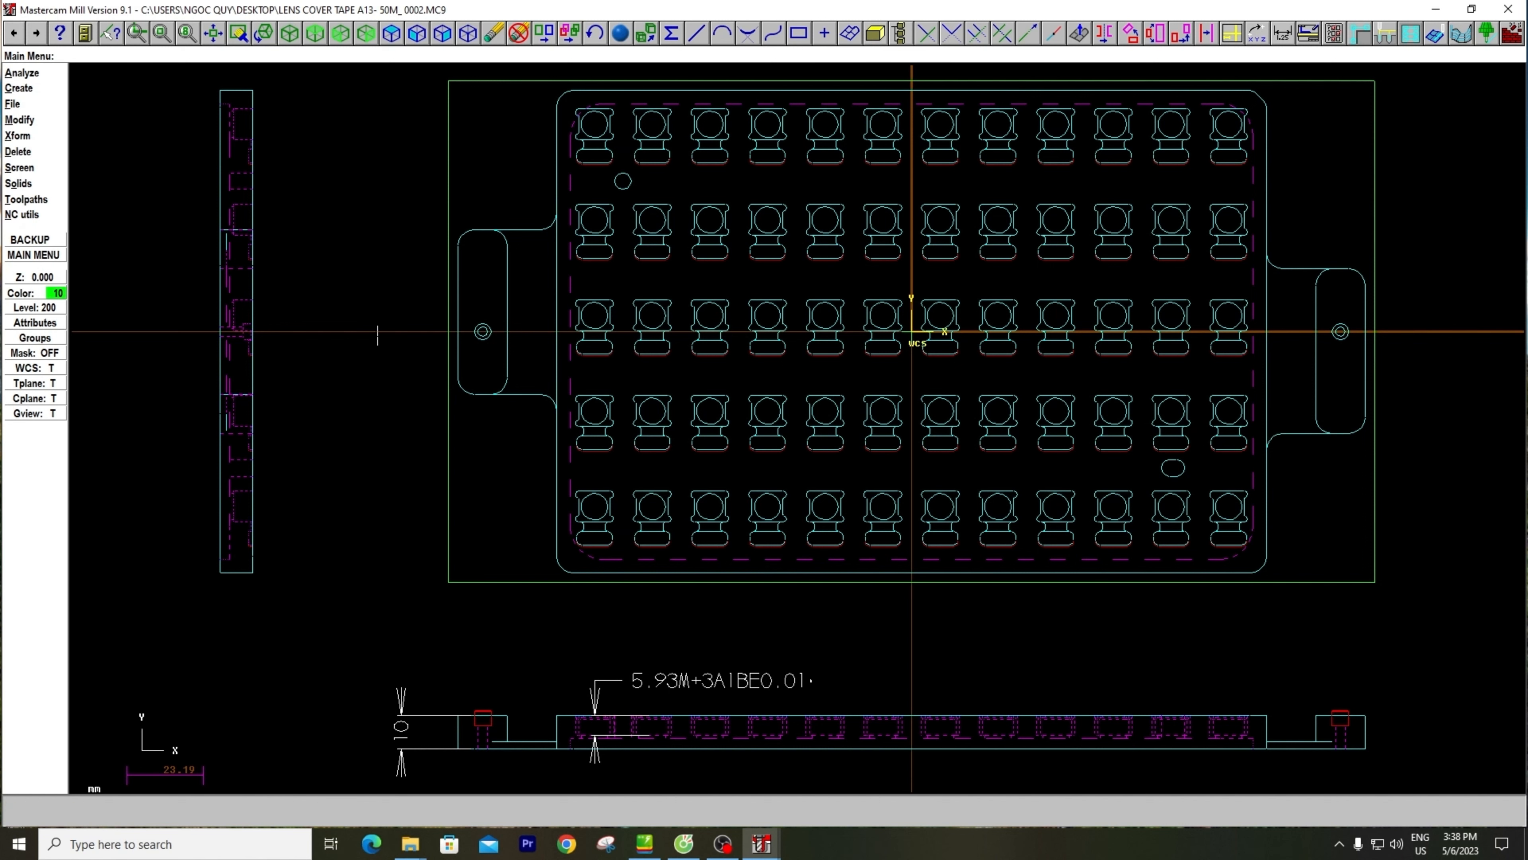
Squash all entities of the drawing onto the top construction plane at depth 0, using the Move operation
scroll(377, 336, down, 1)
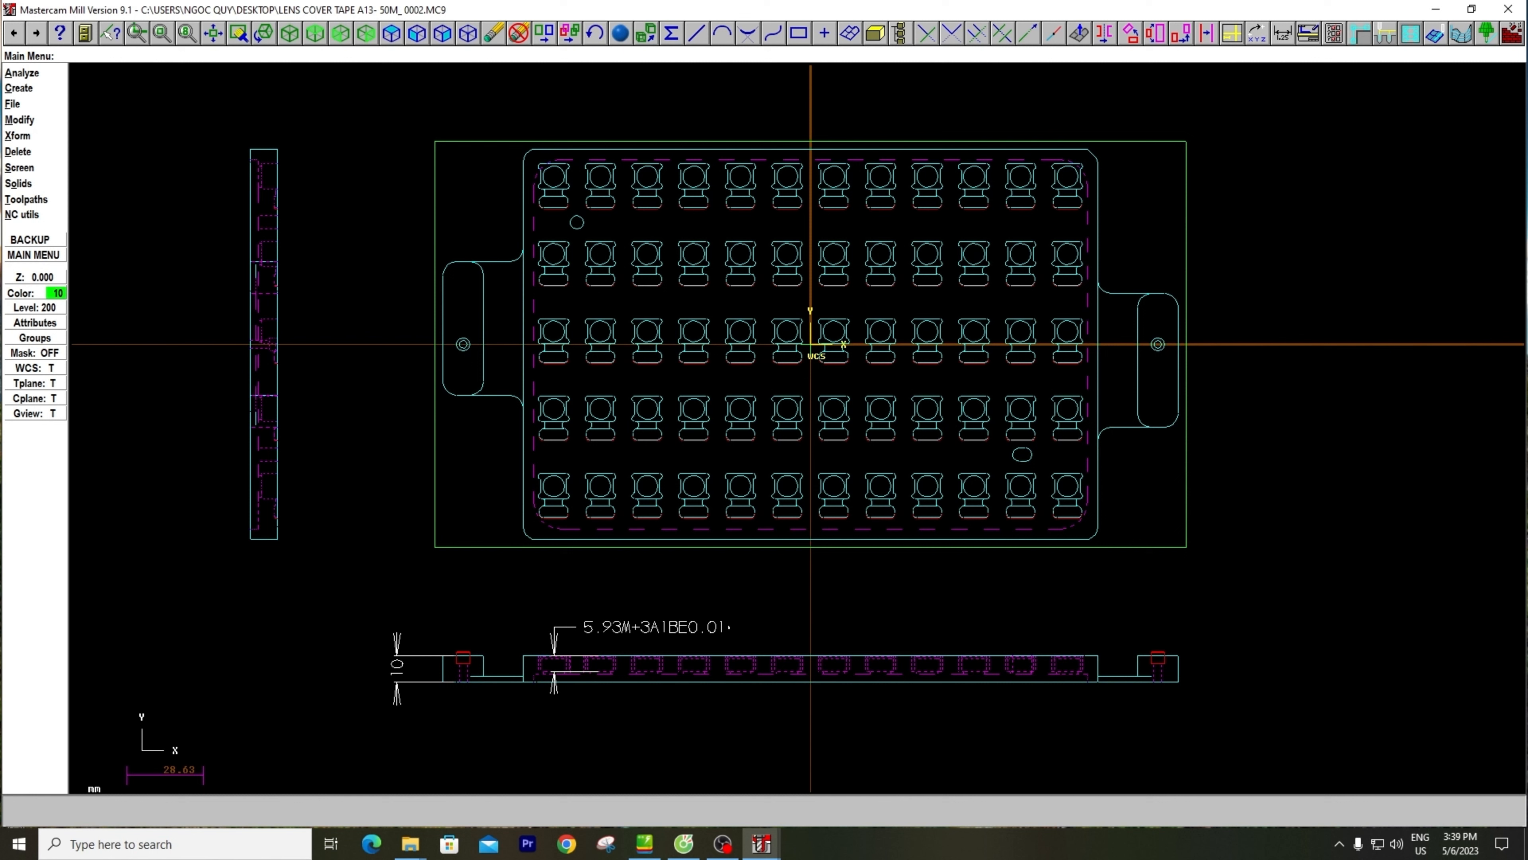
key(x)
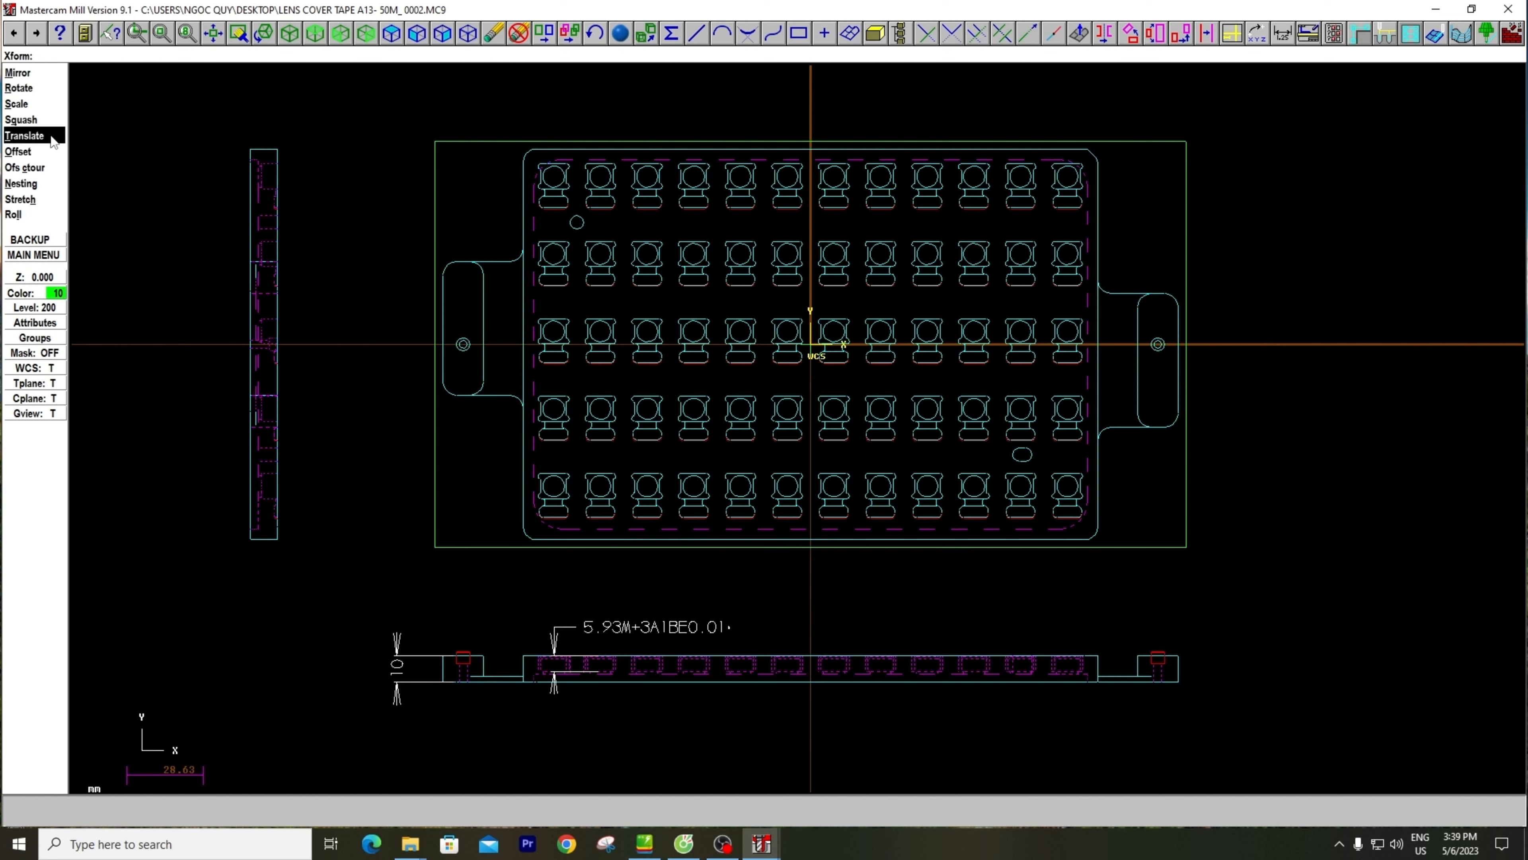
key(Escape)
click(36, 136)
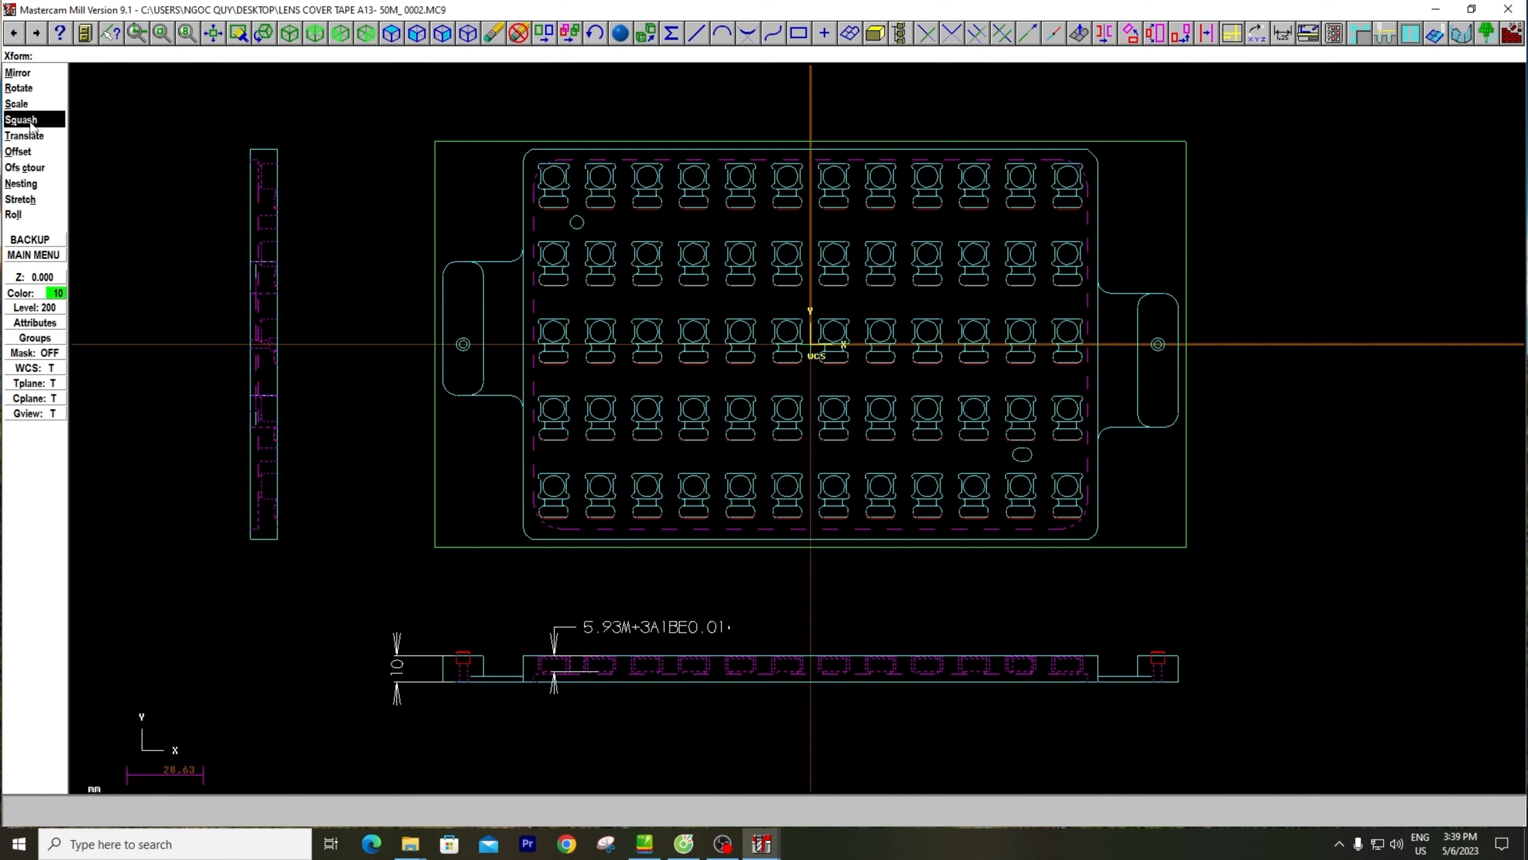
click(29, 121)
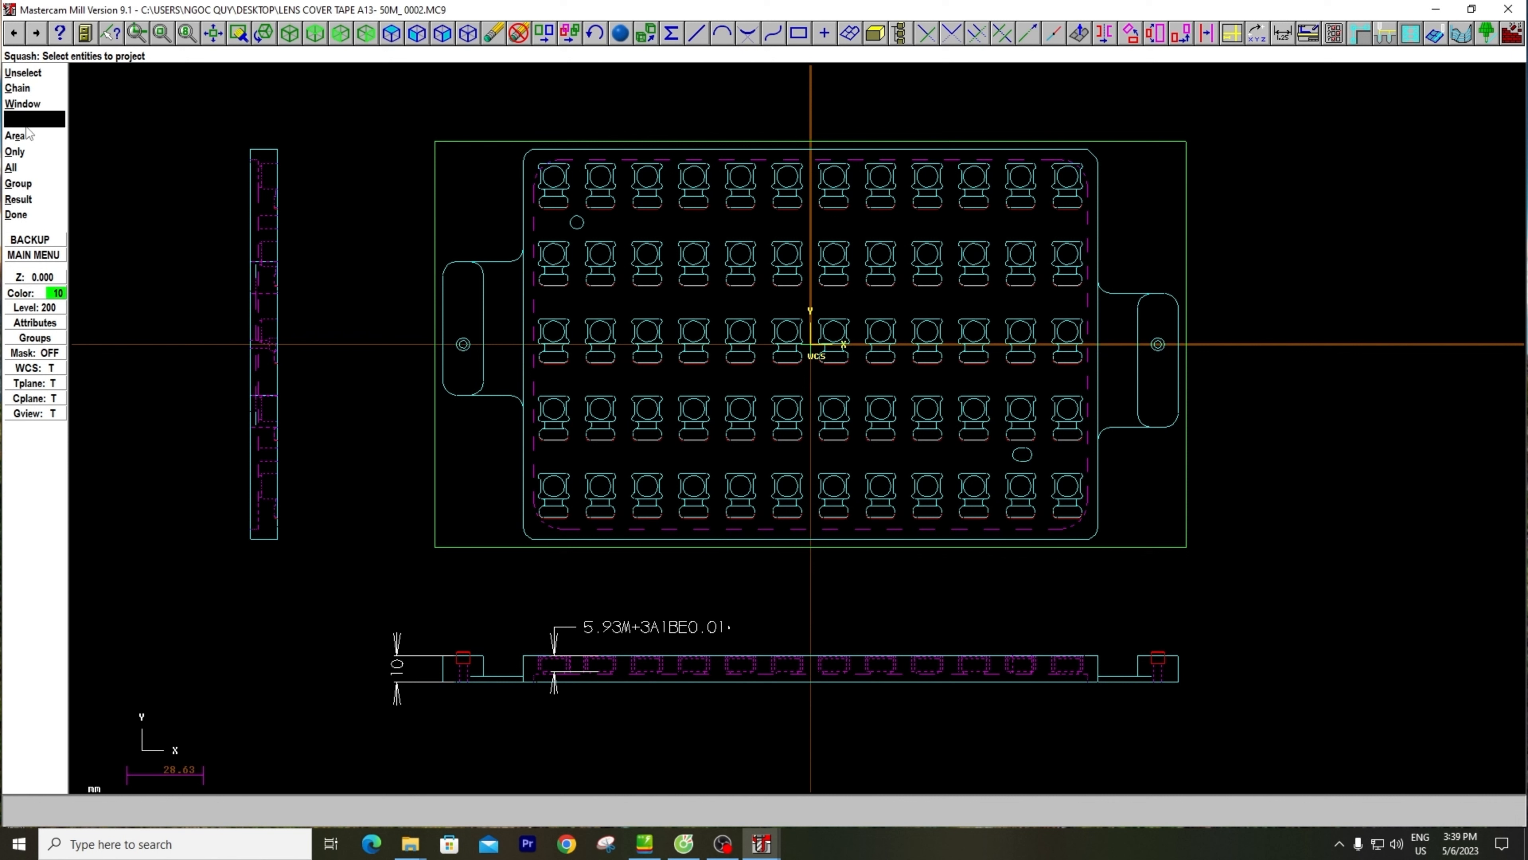
click(12, 167)
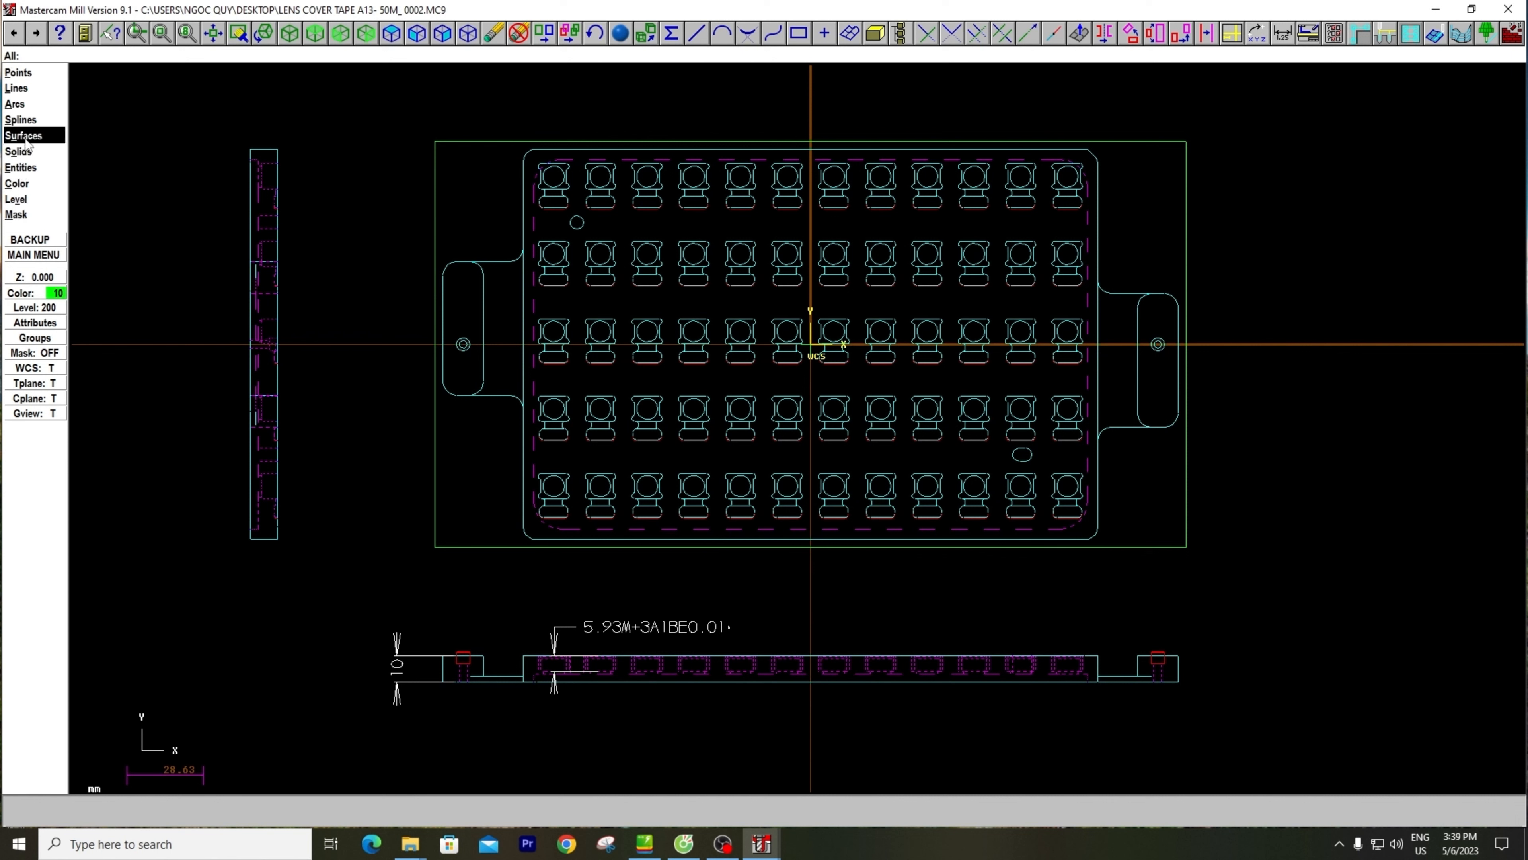
click(24, 168)
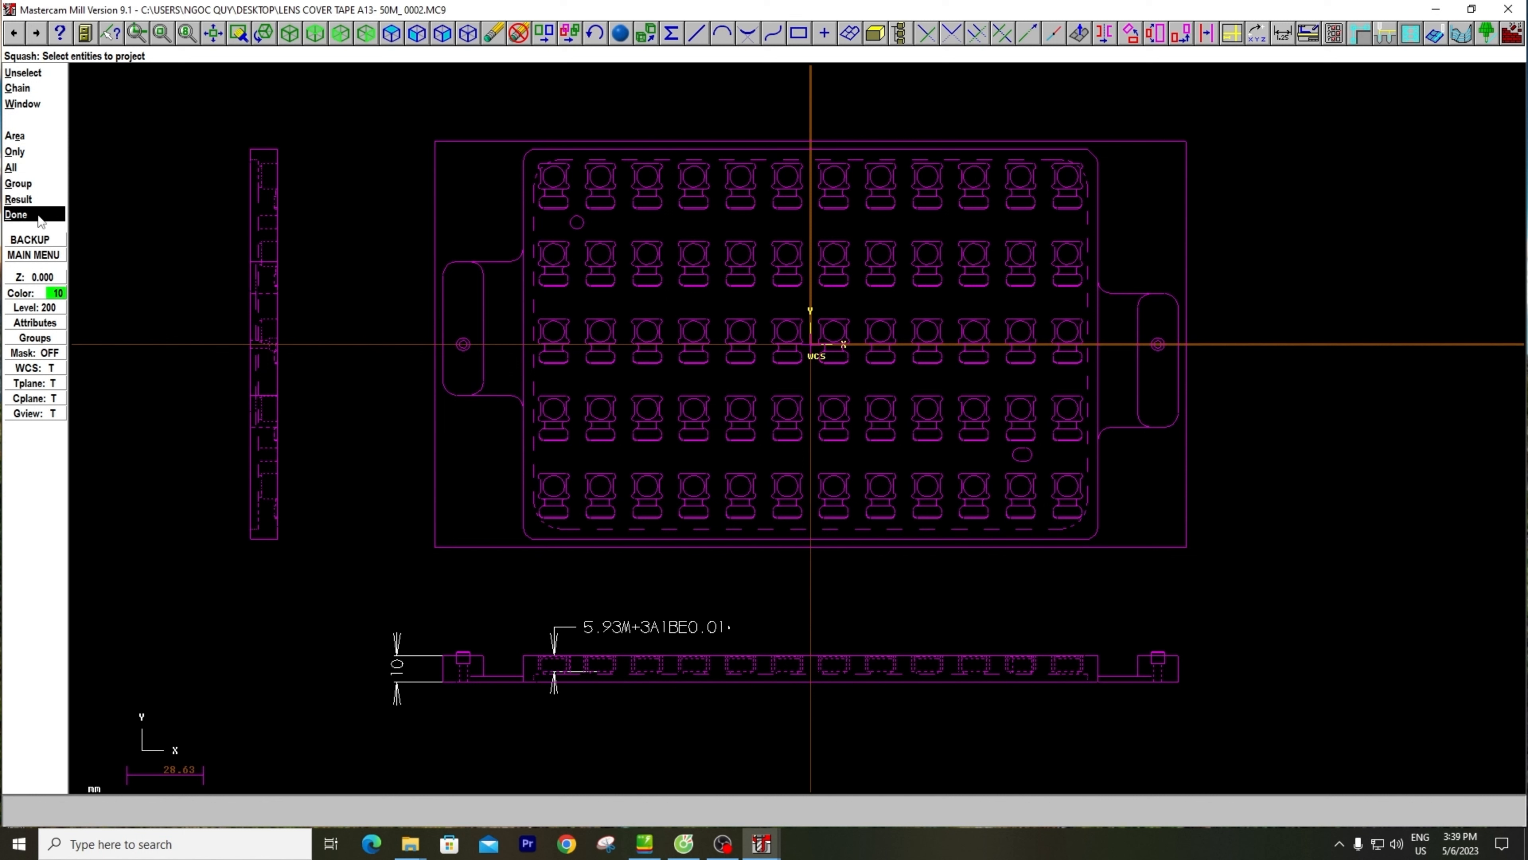
click(40, 217)
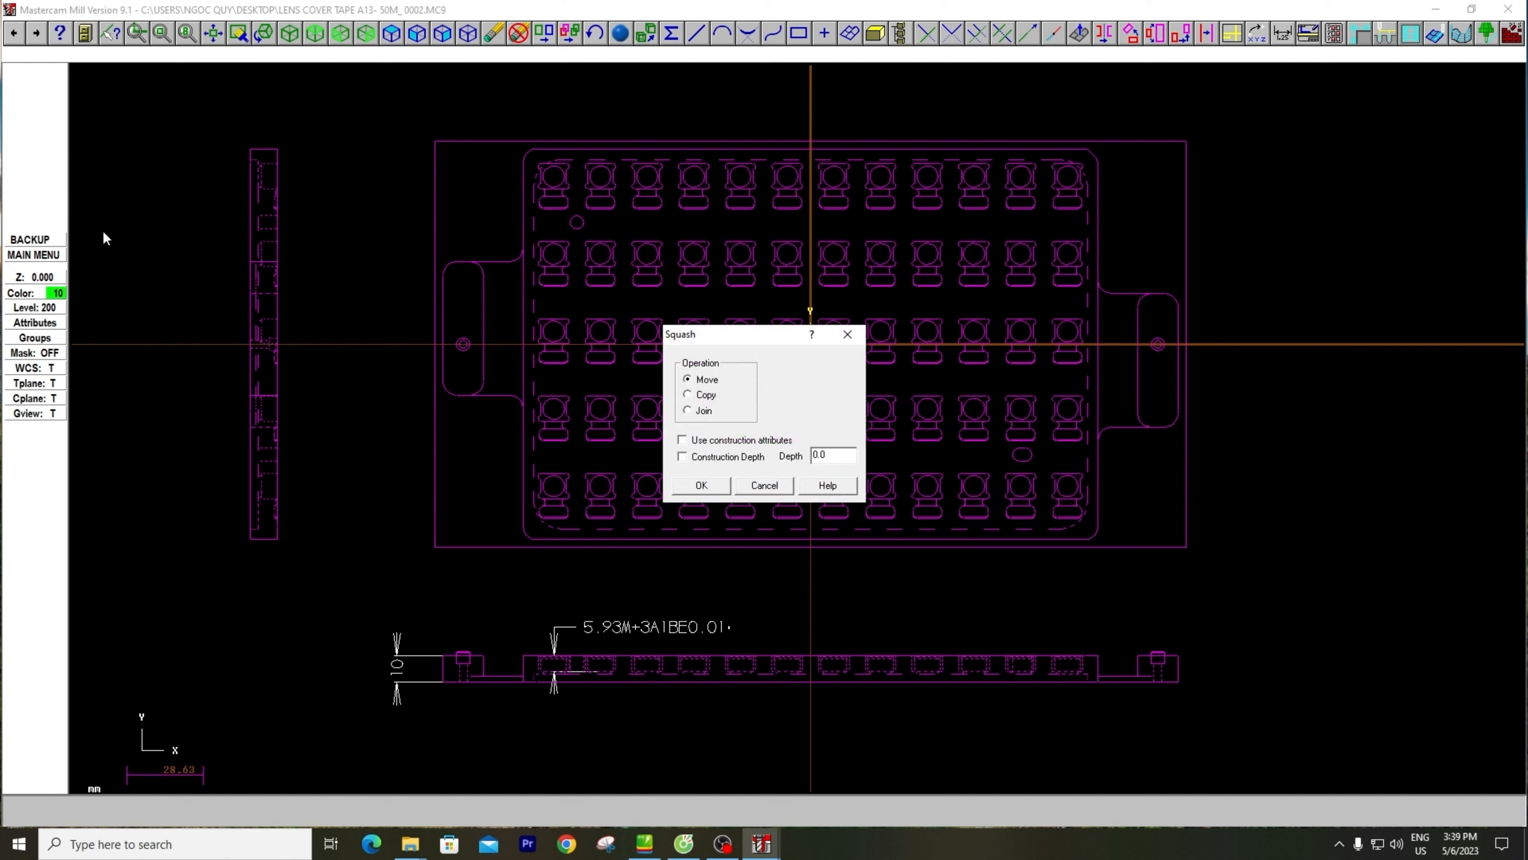
double_click(822, 455)
click(702, 485)
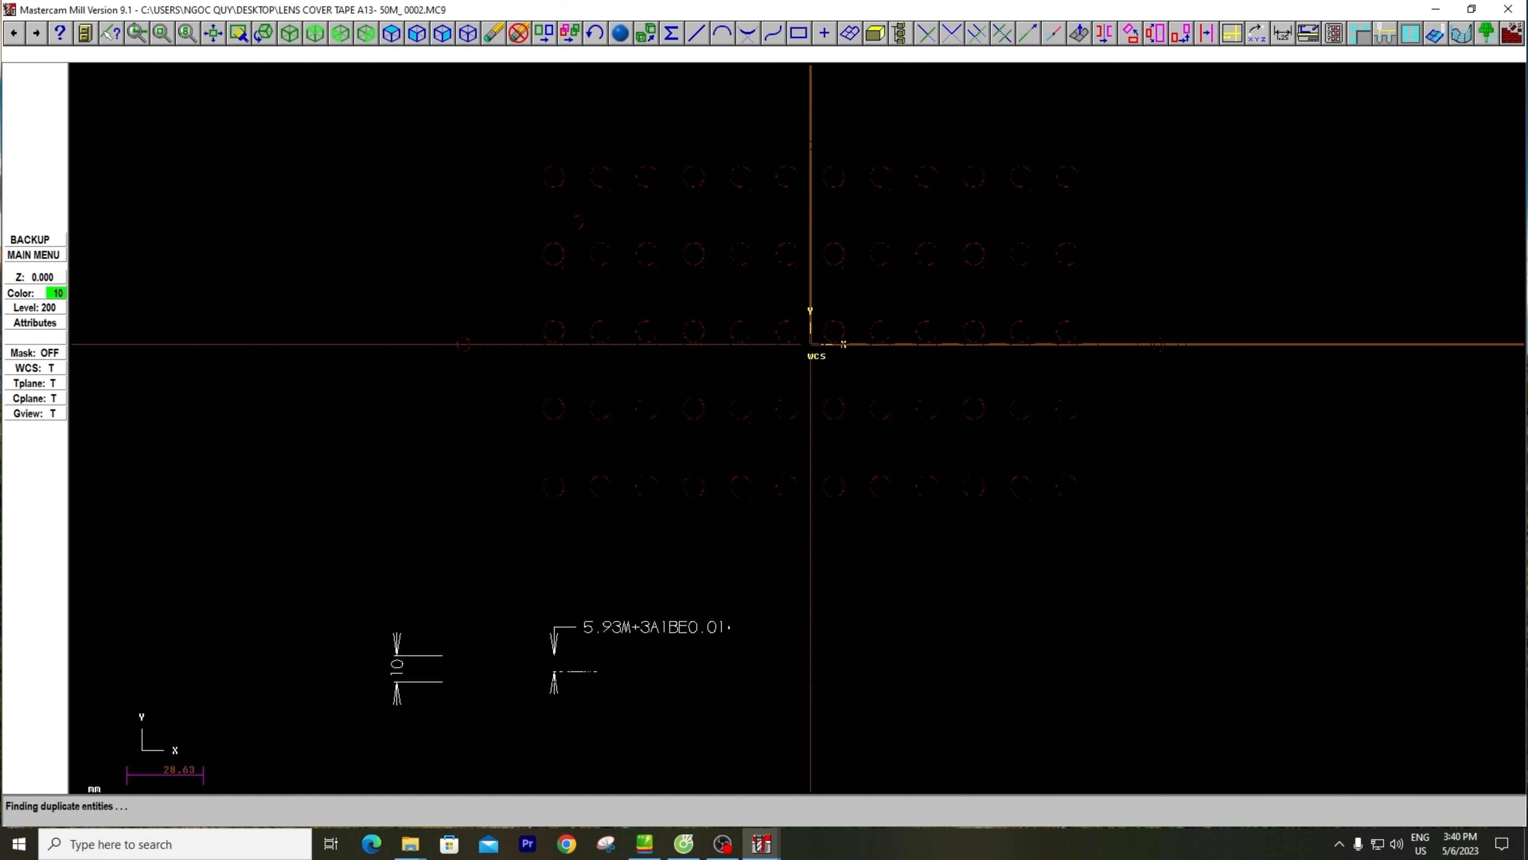
scroll(705, 473, down, 2)
click(337, 349)
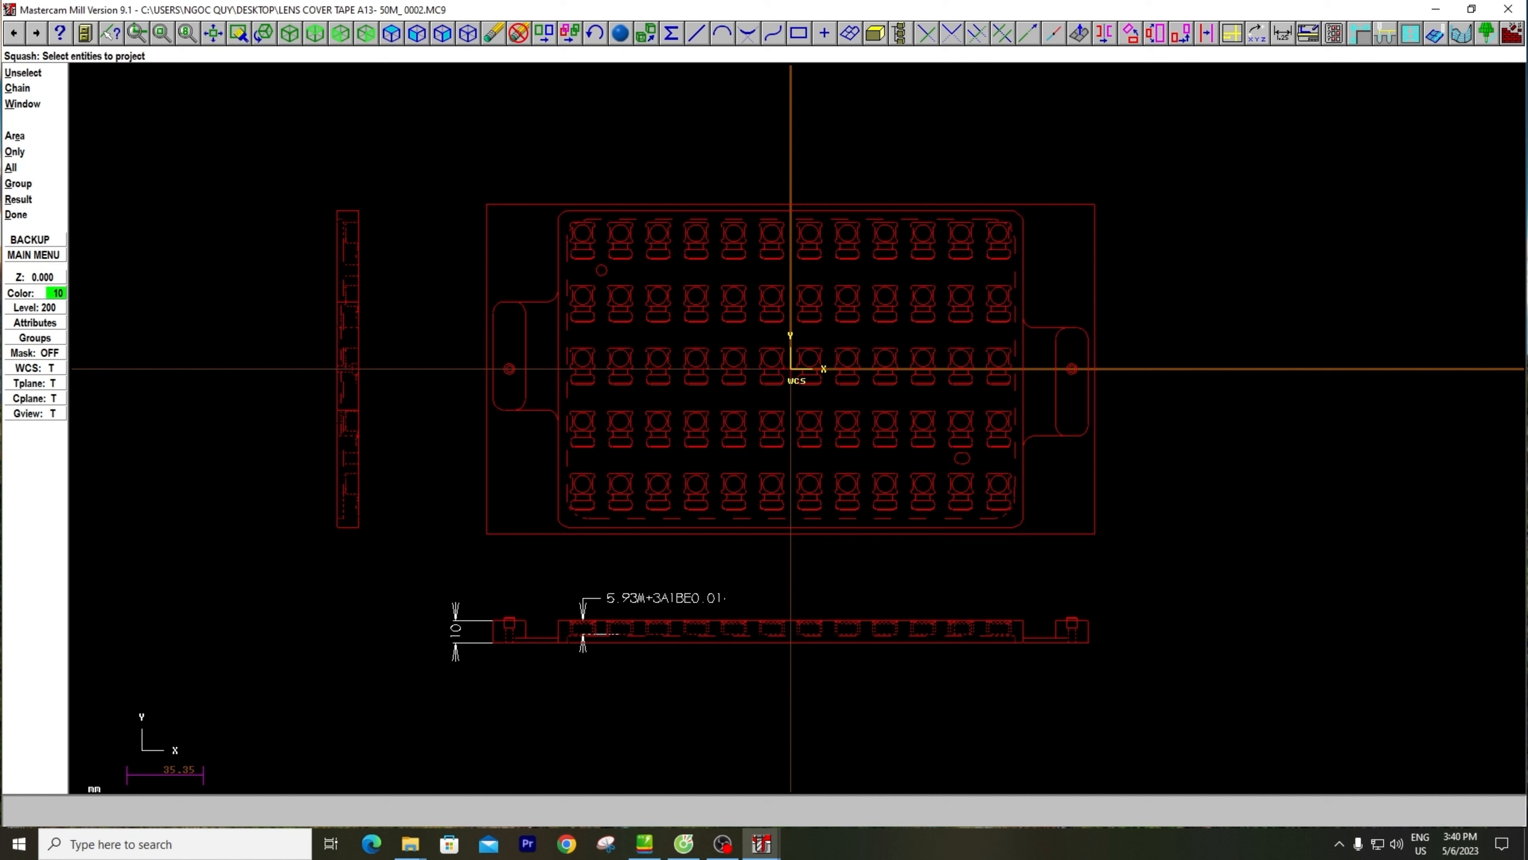
key(Escape)
key(Escape)
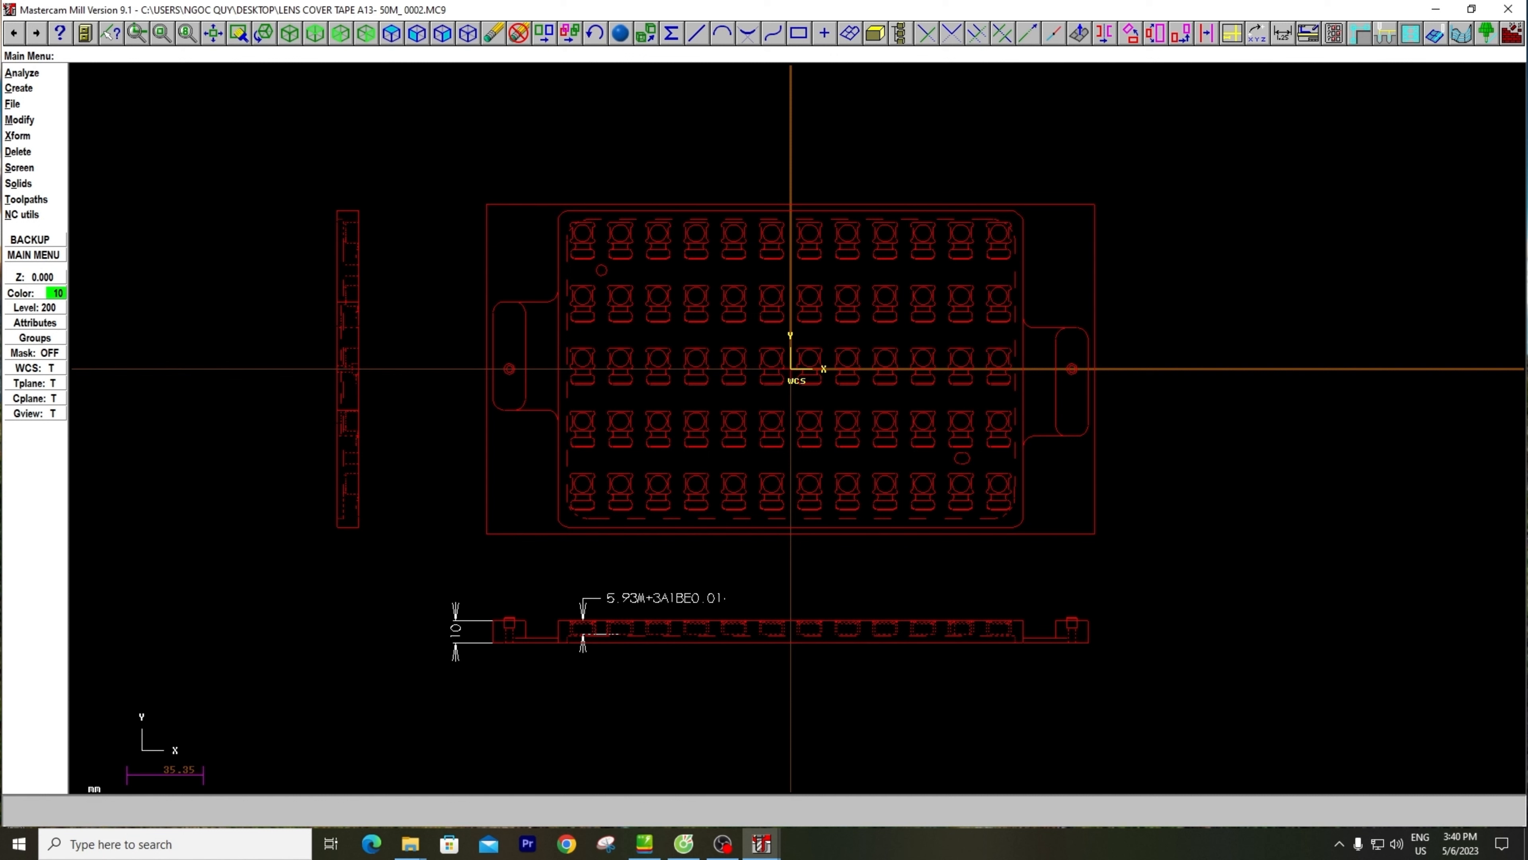
Clear the result colors of the squashed geometry so the entities regain their original colors
key(s)
key(l)
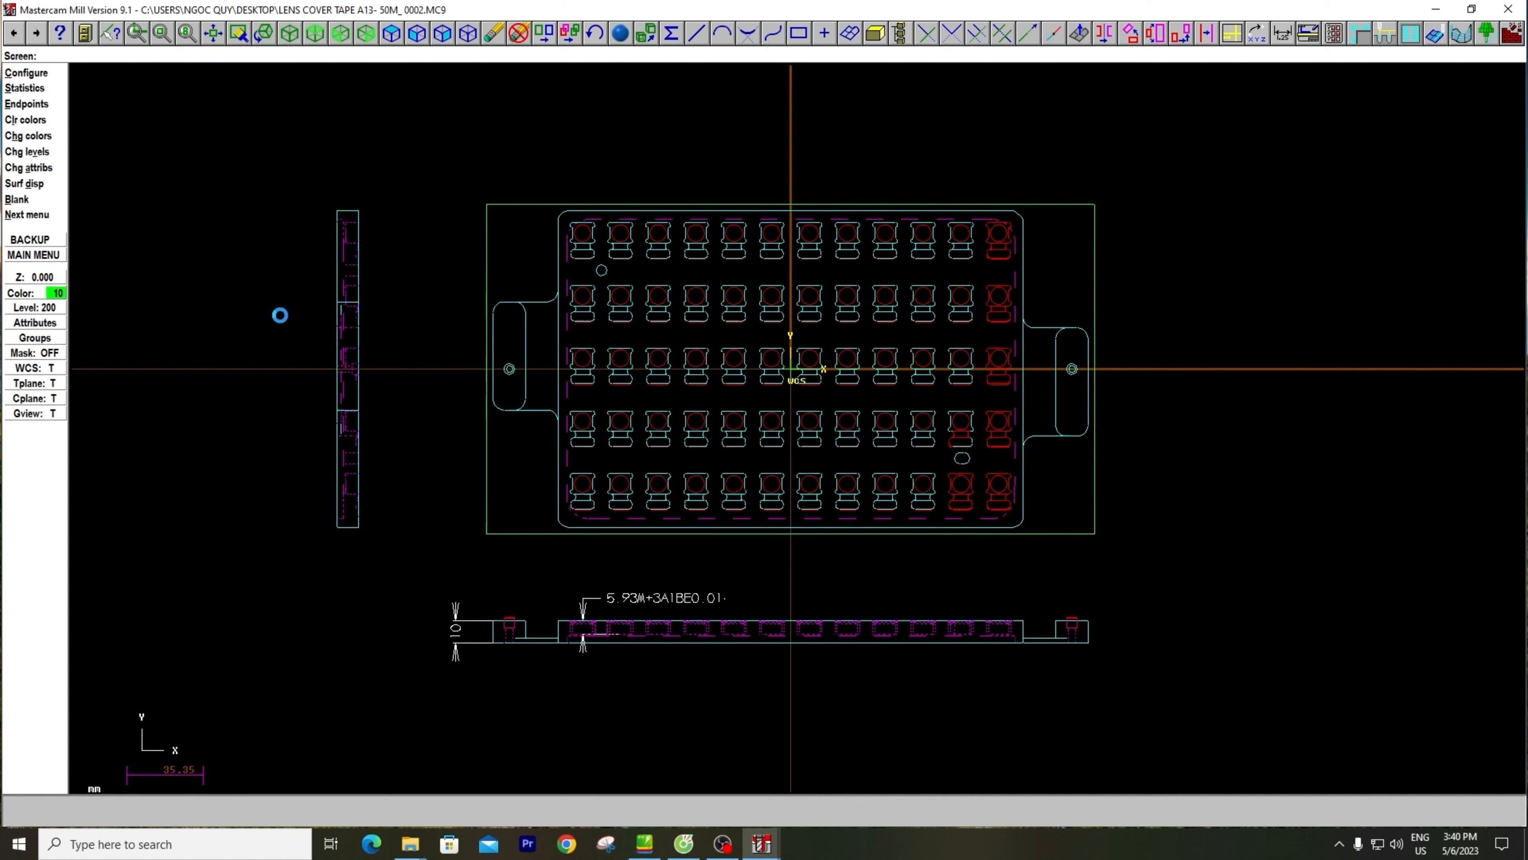
scroll(719, 435, down, 2)
scroll(719, 435, up, 2)
key(Escape)
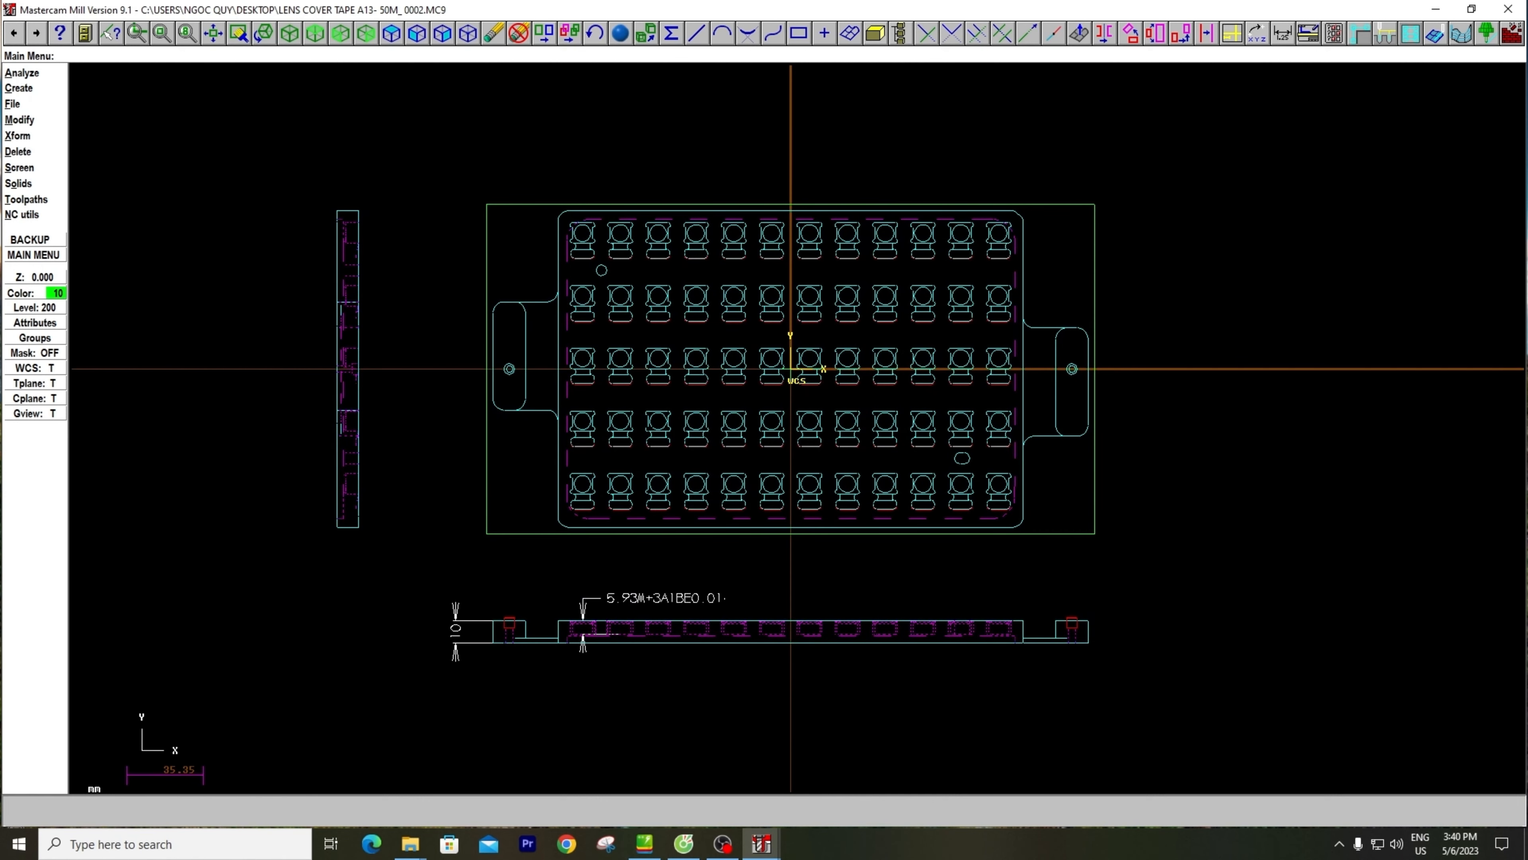